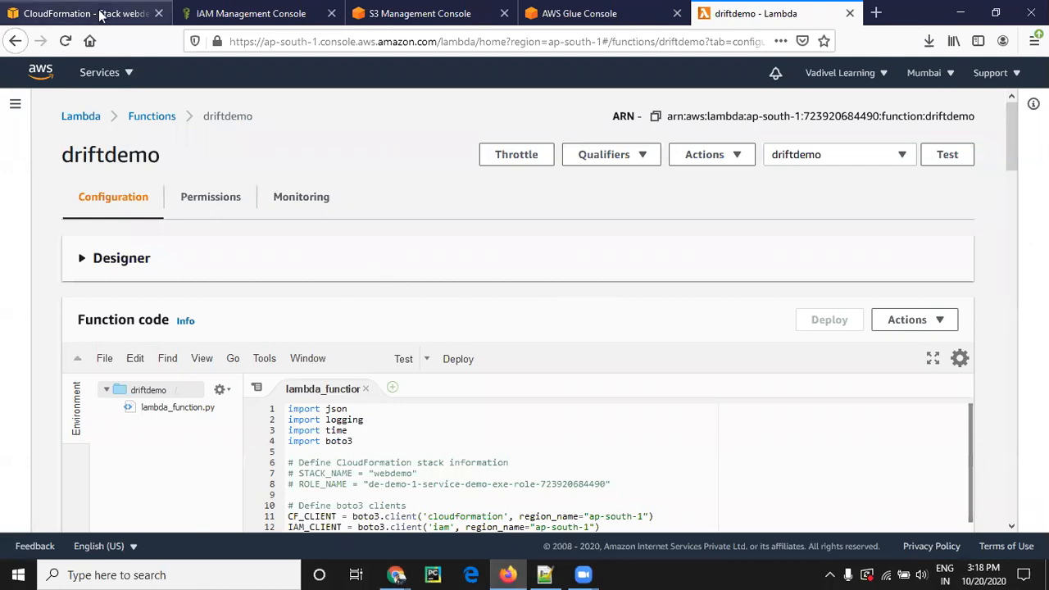
# - Open the AWS Management Console home, then switch to Notepad++ and examine the version, transform and description lines of scenario1
pyautogui.click(40, 73)
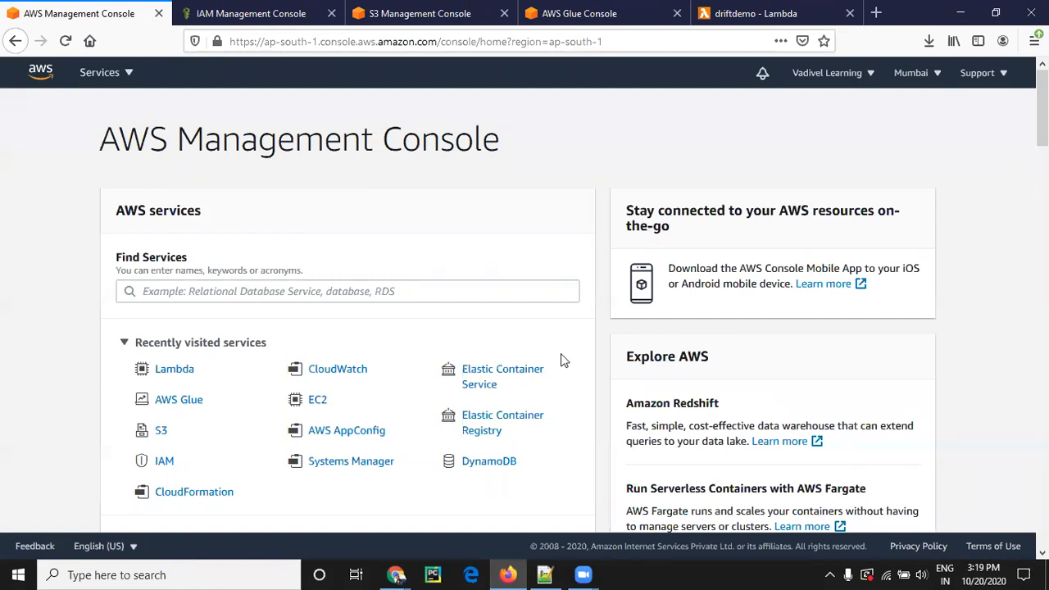
pyautogui.click(545, 575)
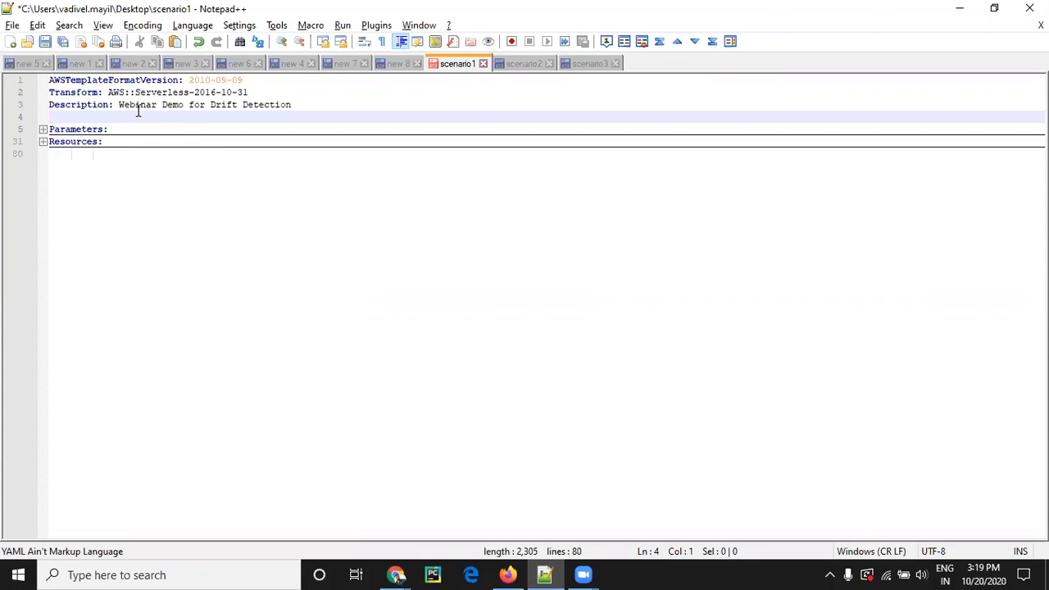
pyautogui.doubleClick(72, 93)
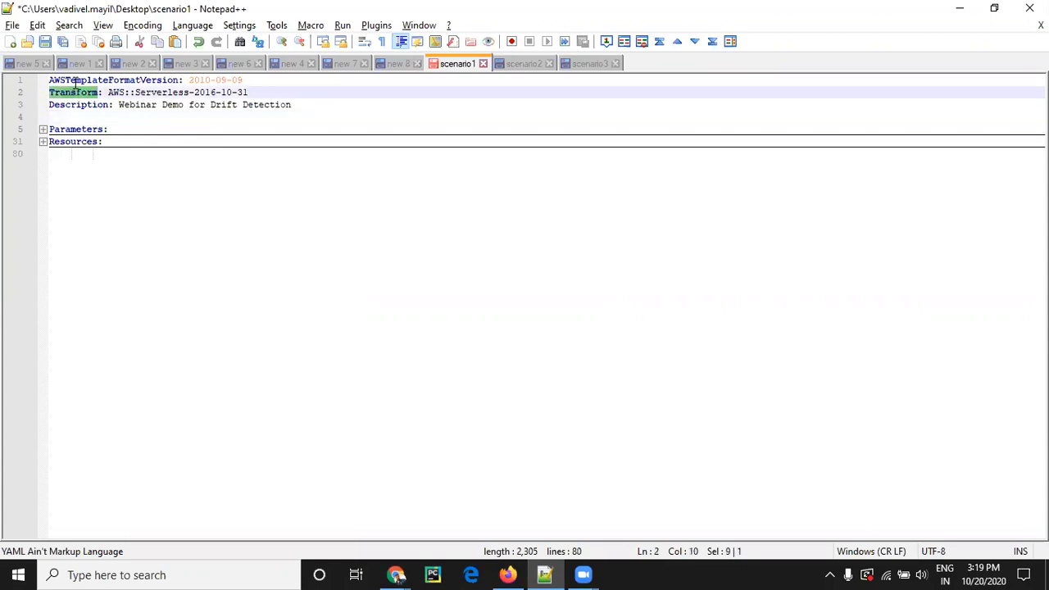
pyautogui.doubleClick(68, 80)
pyautogui.moveTo(302, 106); pyautogui.dragTo(21, 79)
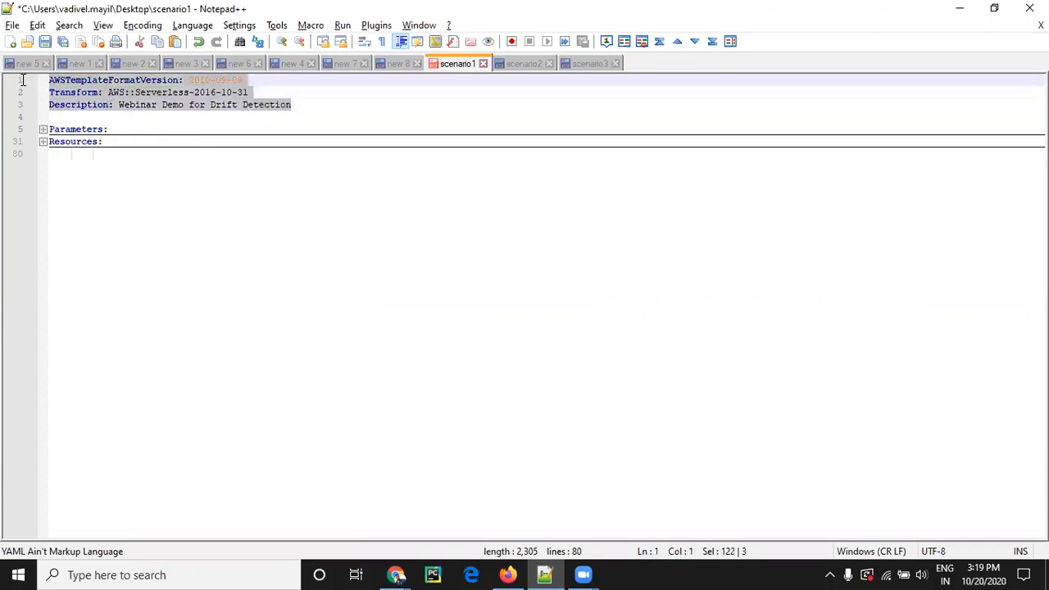
pyautogui.doubleClick(86, 107)
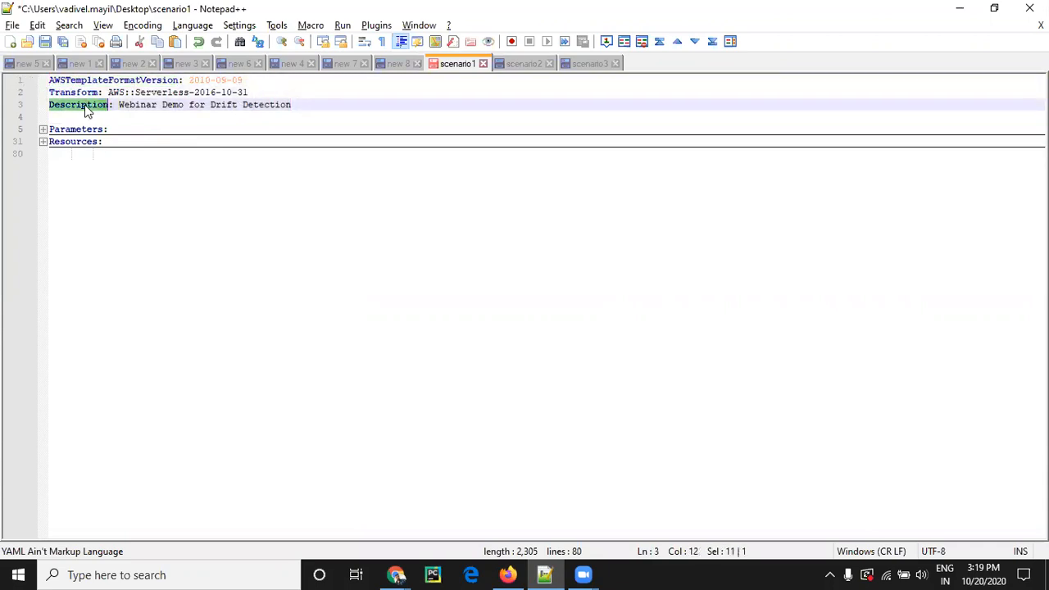
# - Expand the Parameters section and examine the Department, Project, Tier and Module parameters with their default values
pyautogui.click(43, 131)
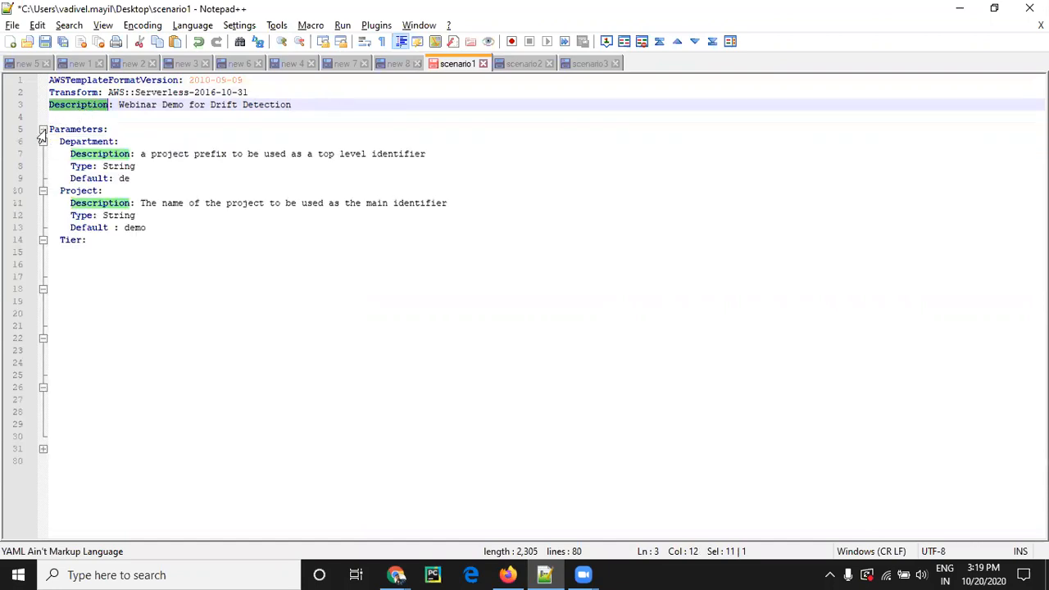
pyautogui.click(115, 153)
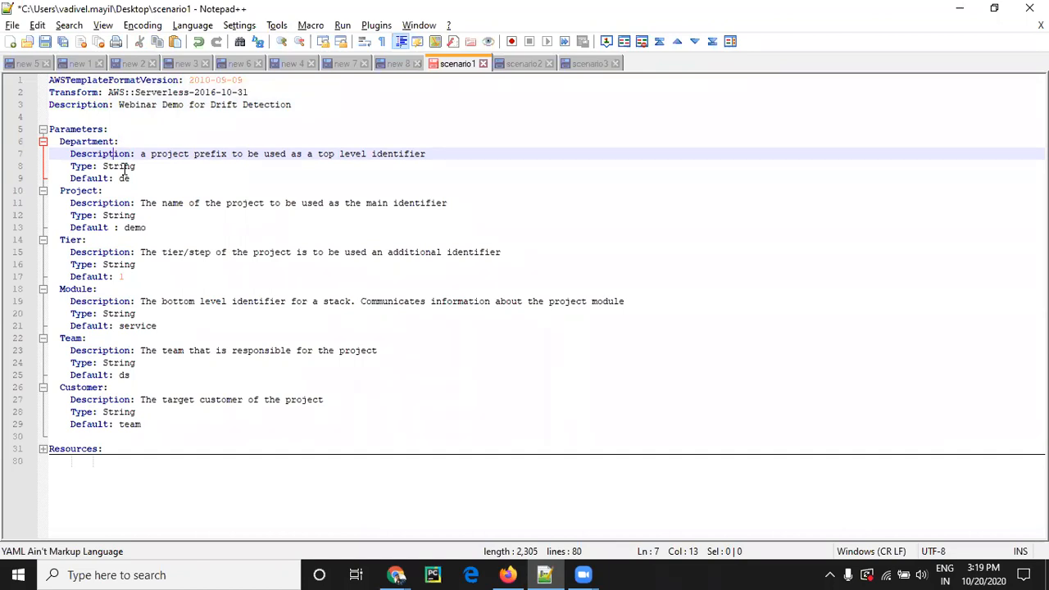
pyautogui.click(82, 143)
pyautogui.doubleClick(82, 143)
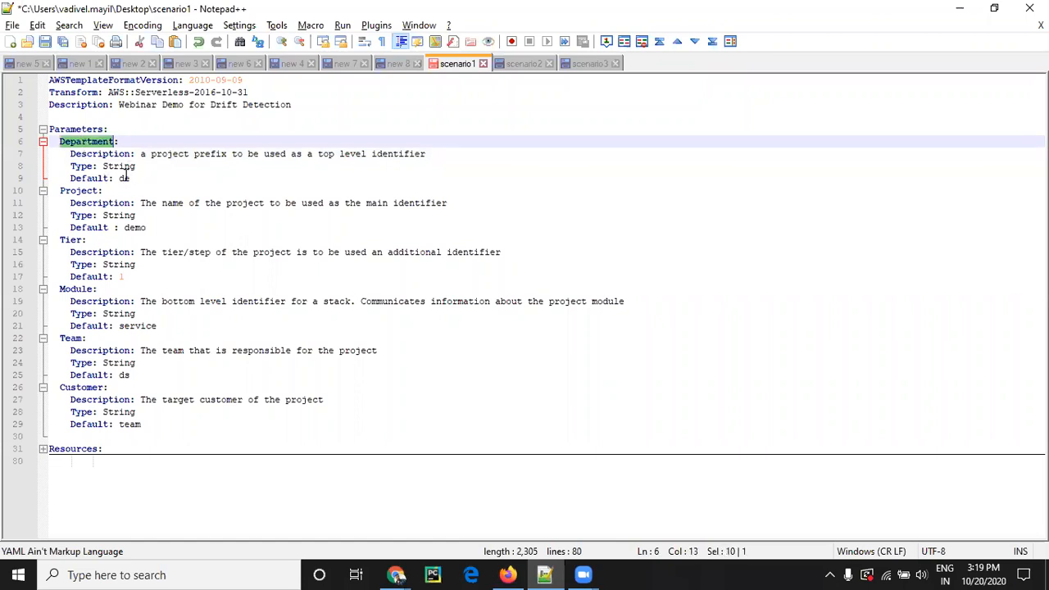
pyautogui.doubleClick(87, 179)
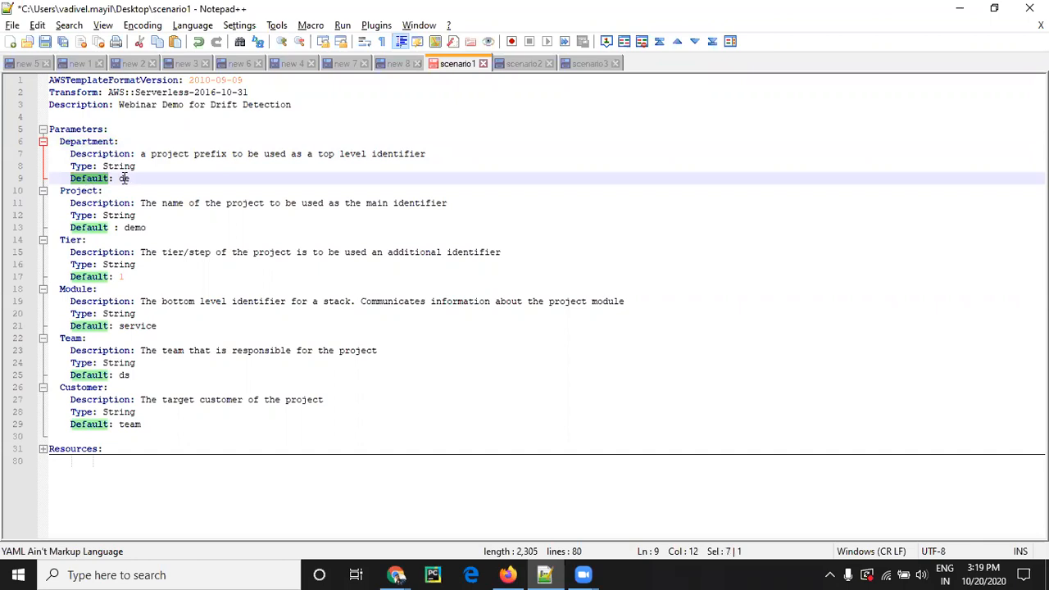
pyautogui.doubleClick(75, 192)
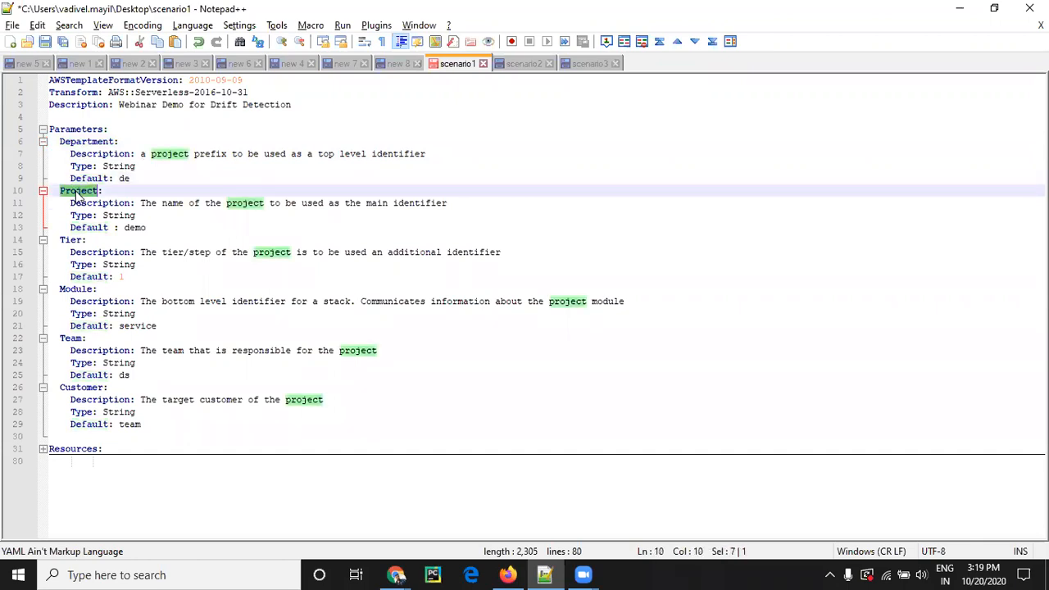
pyautogui.click(66, 240)
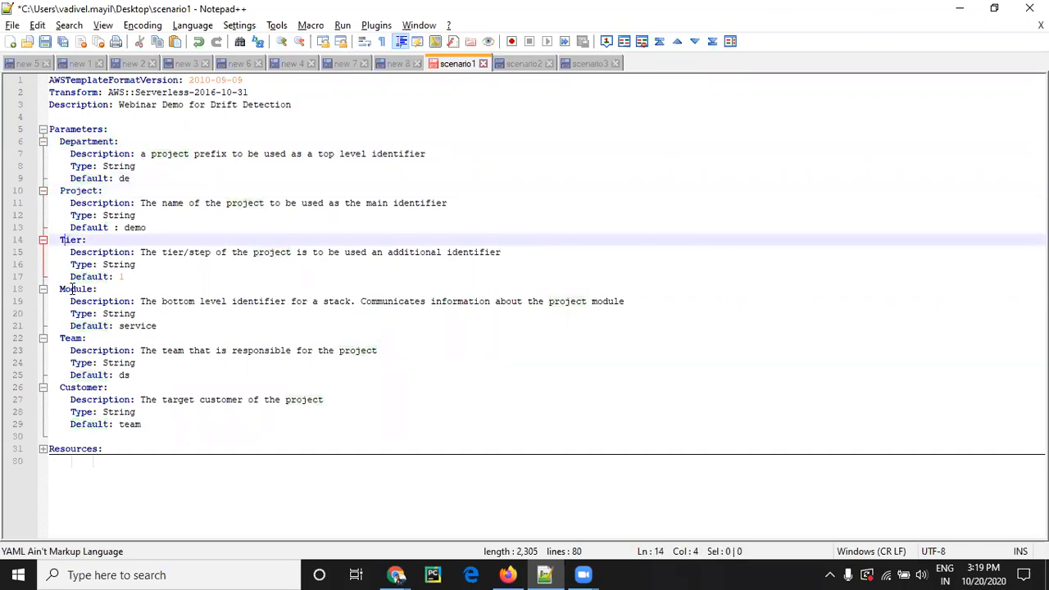
pyautogui.click(71, 289)
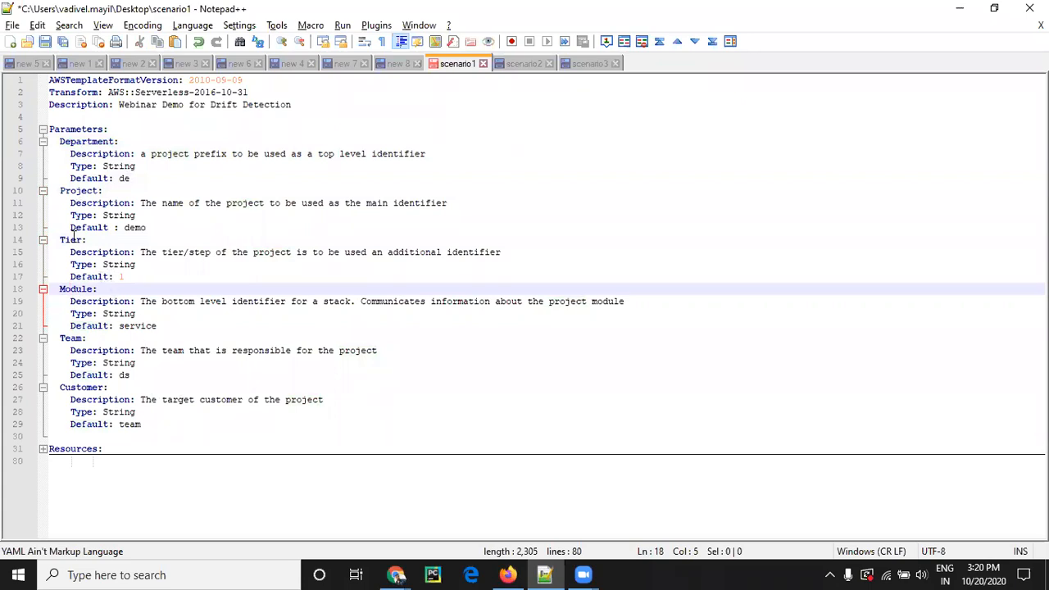
pyautogui.doubleClick(89, 179)
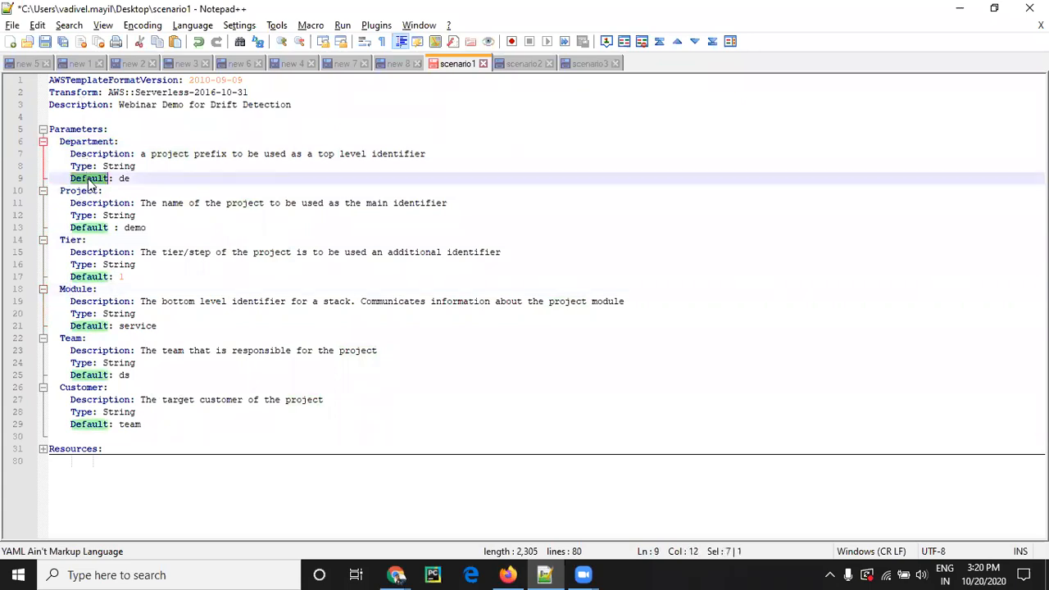
pyautogui.click(84, 131)
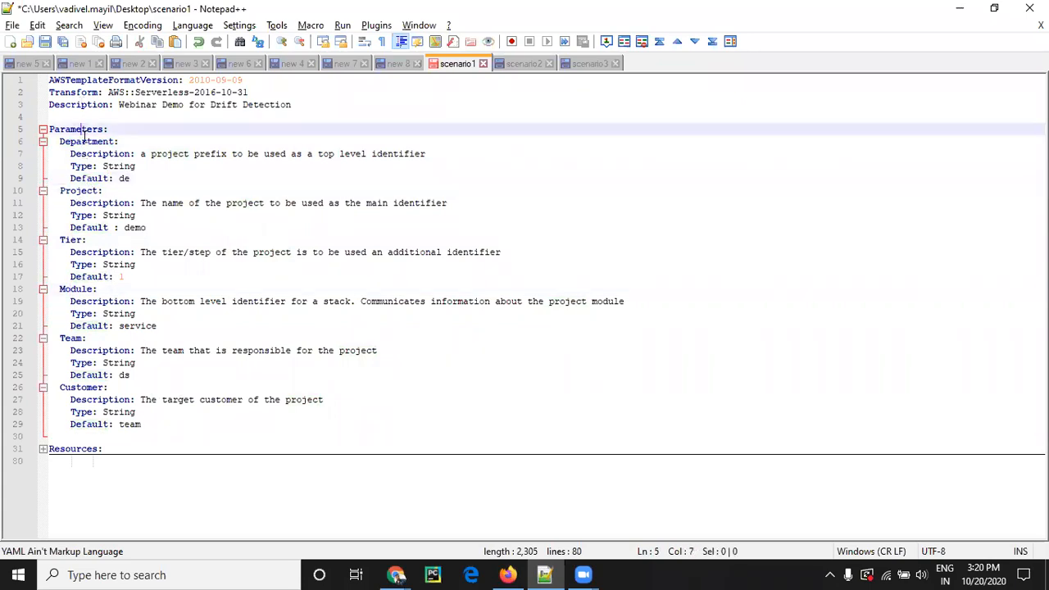
pyautogui.click(81, 190)
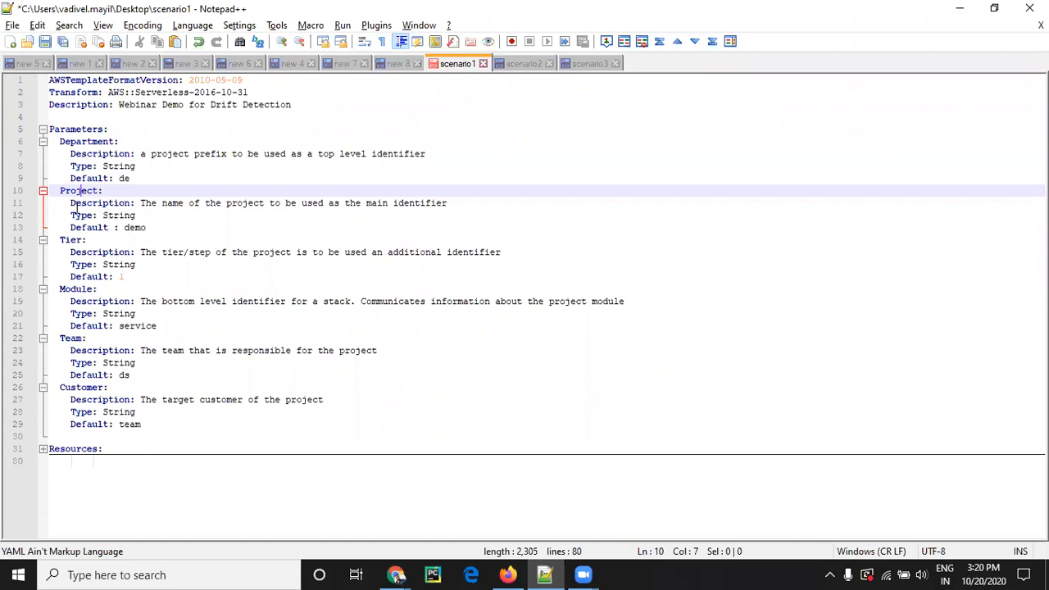
# - Expand the Resources section and its AWSRole entry, and examine the role's resource type
pyautogui.click(41, 450)
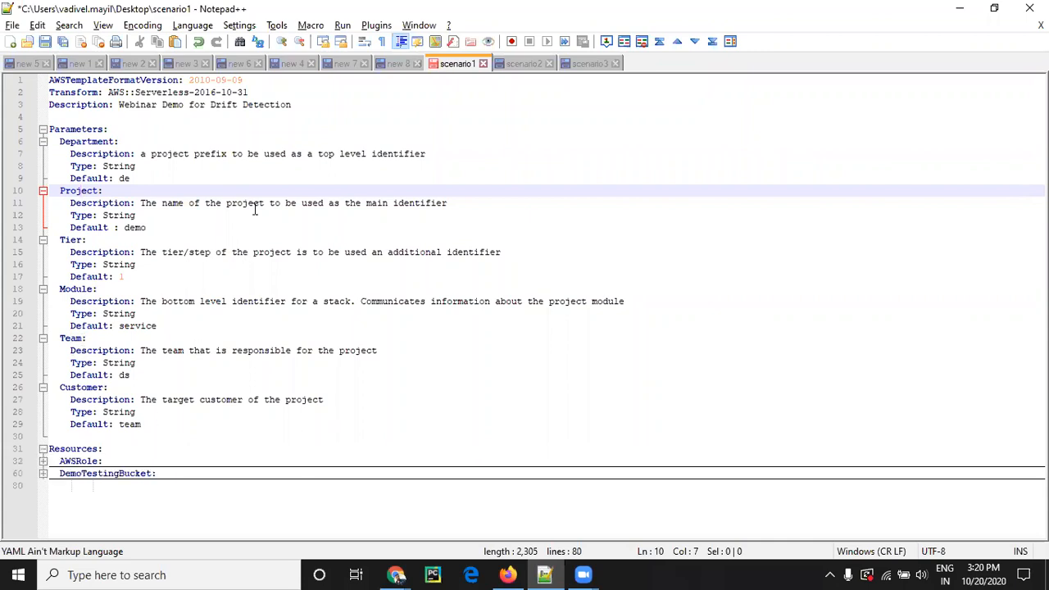
pyautogui.click(41, 461)
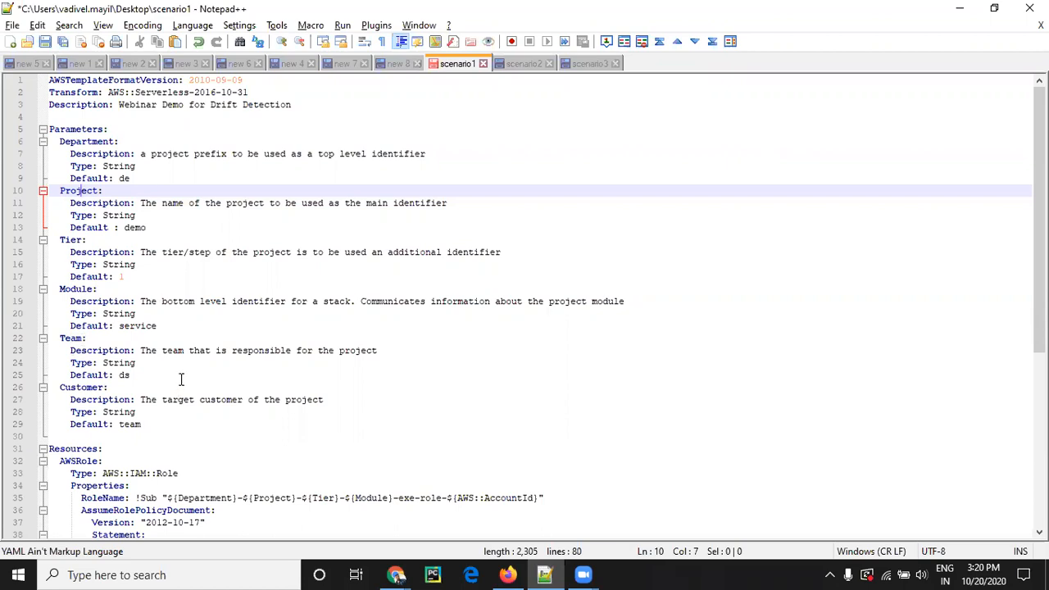
pyautogui.scroll(-2, 181, 378)
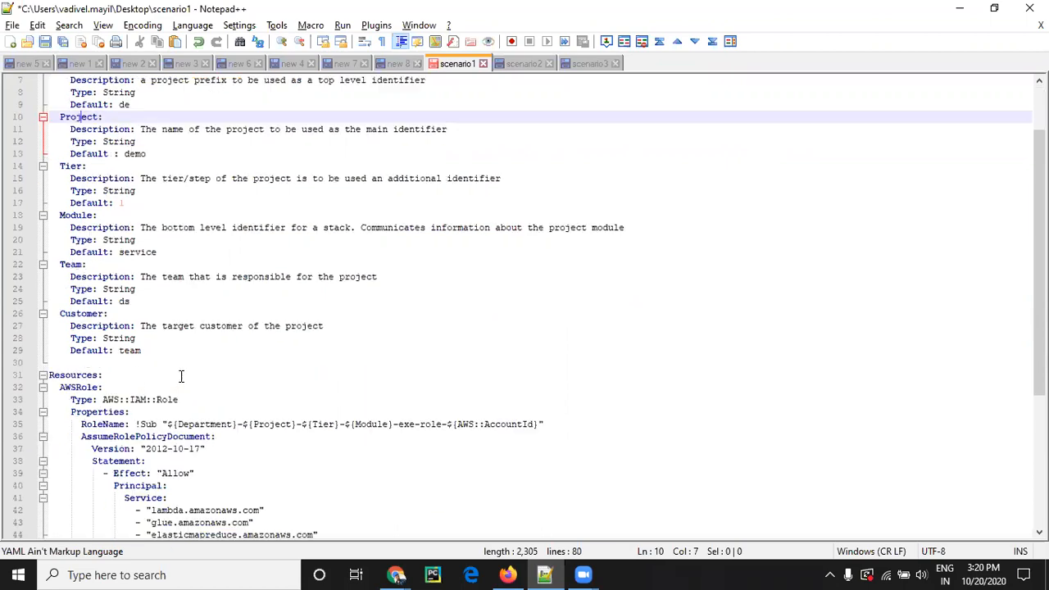
pyautogui.doubleClick(74, 388)
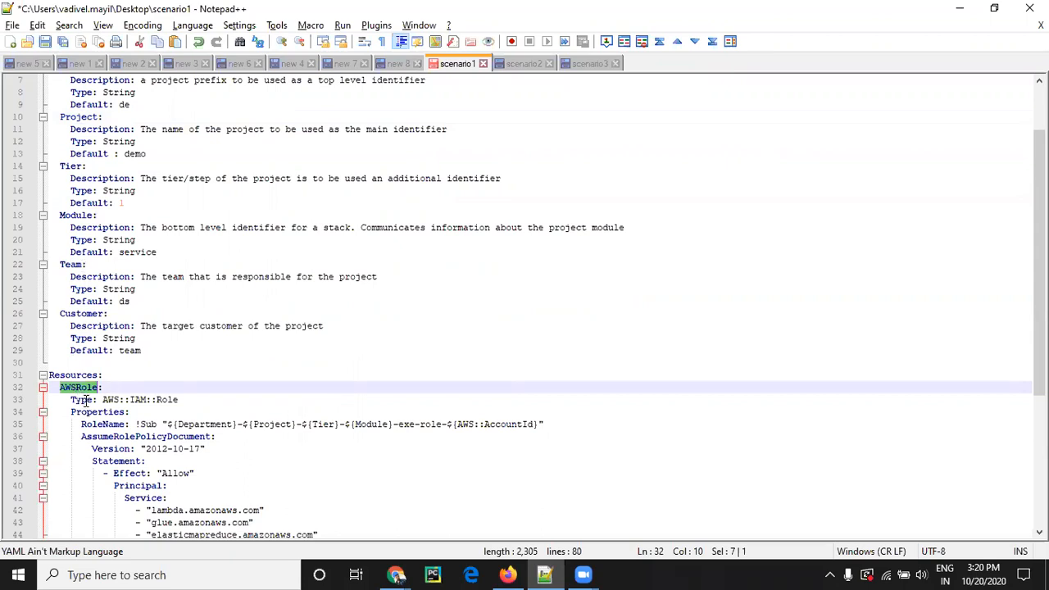
pyautogui.click(86, 400)
pyautogui.moveTo(182, 399); pyautogui.dragTo(102, 399)
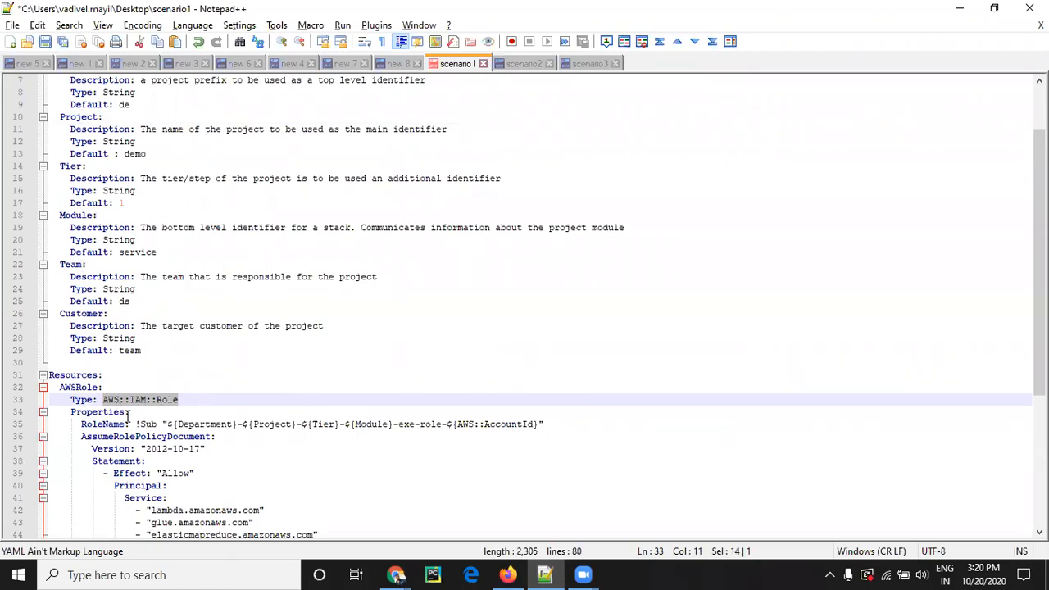
# - Examine the AWSRole properties: the role name, the AssumeRolePolicyDocument and the attached policies
pyautogui.scroll(-1, 76, 407)
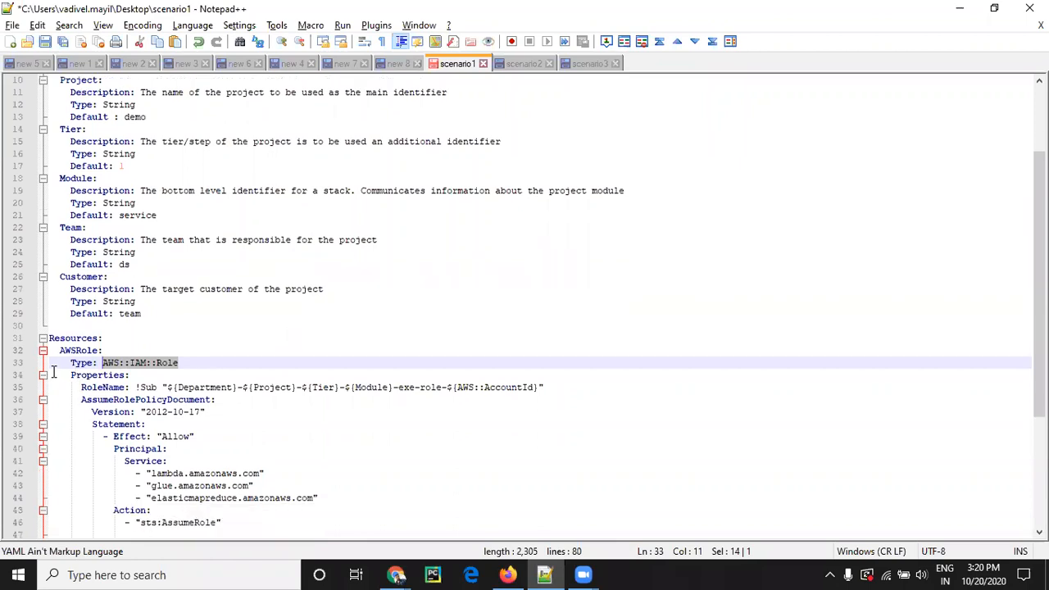
pyautogui.doubleClick(85, 388)
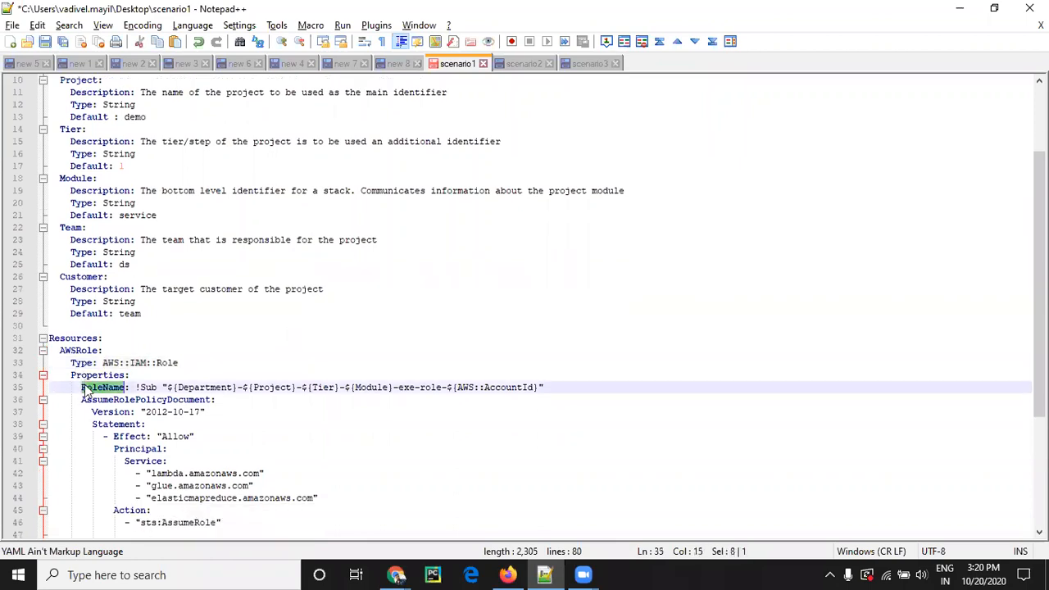
pyautogui.click(98, 400)
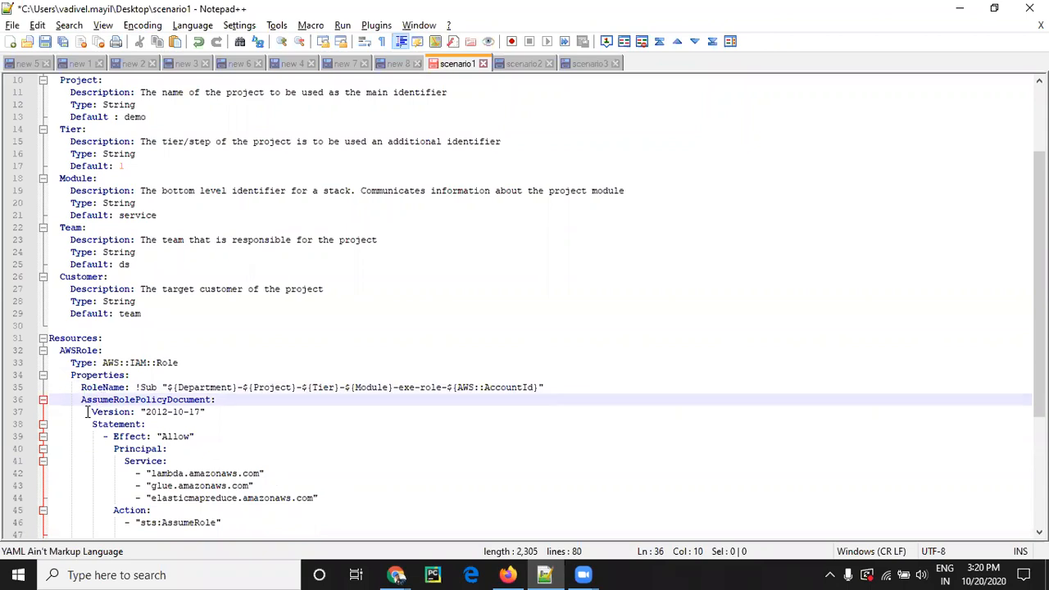
pyautogui.scroll(-3, 88, 399)
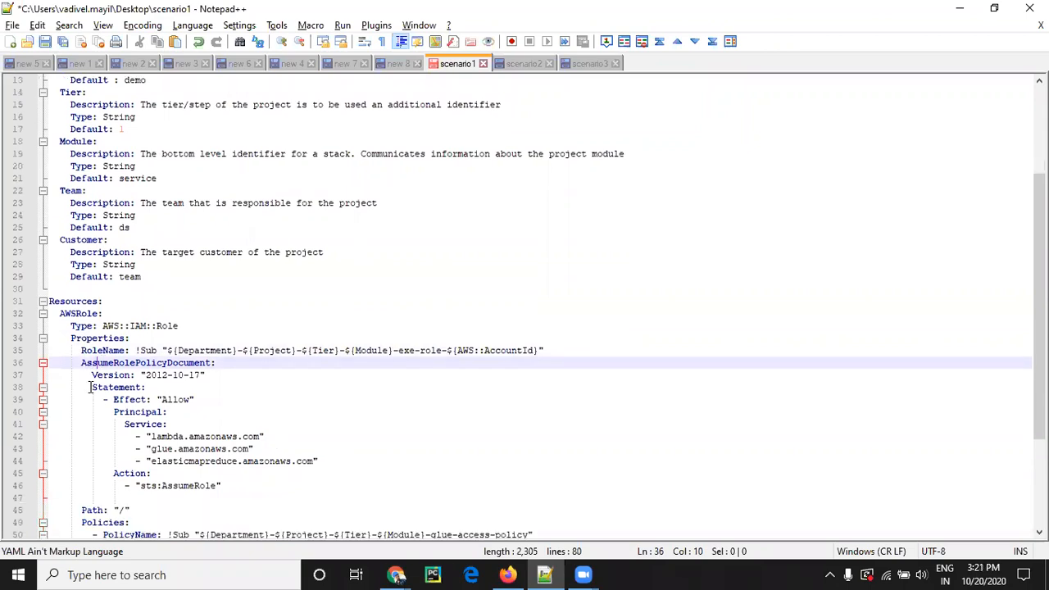
pyautogui.scroll(-2, 84, 361)
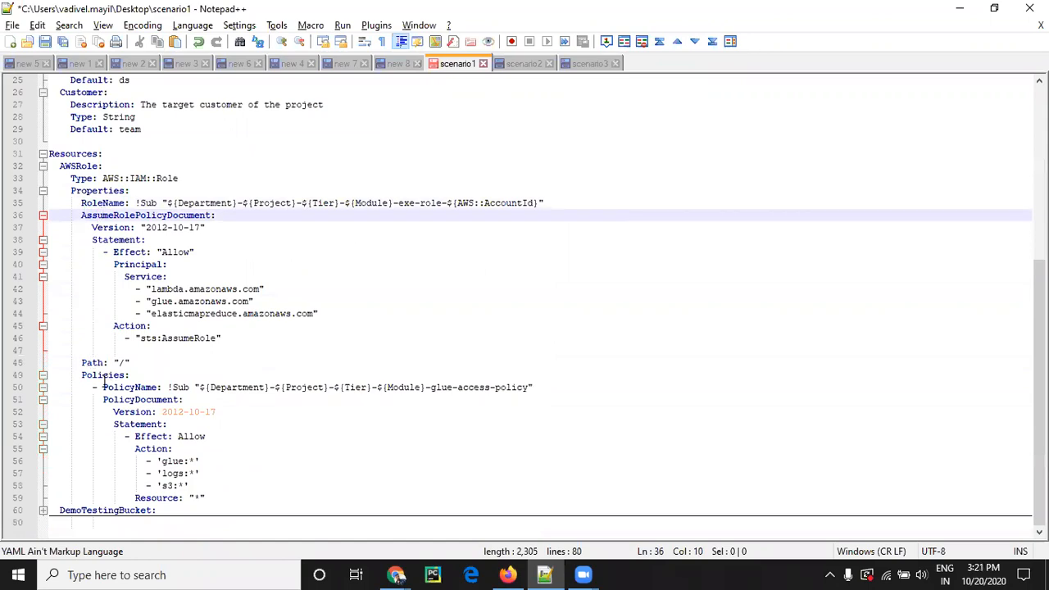
pyautogui.doubleClick(103, 375)
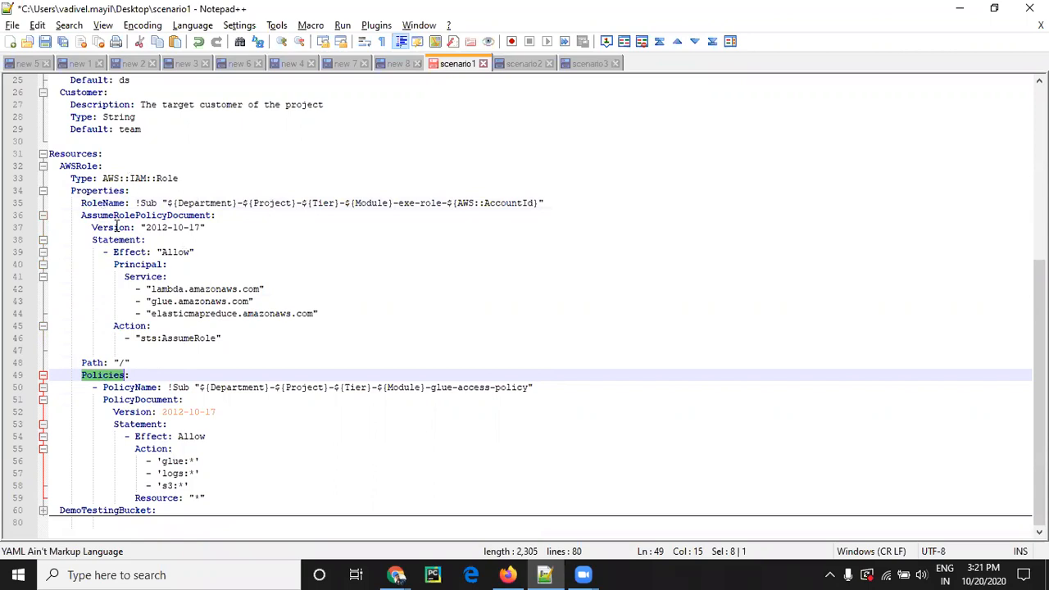
# - Expand the DemoTestingBucket resource and examine its type, properties and BucketName expression
pyautogui.click(43, 511)
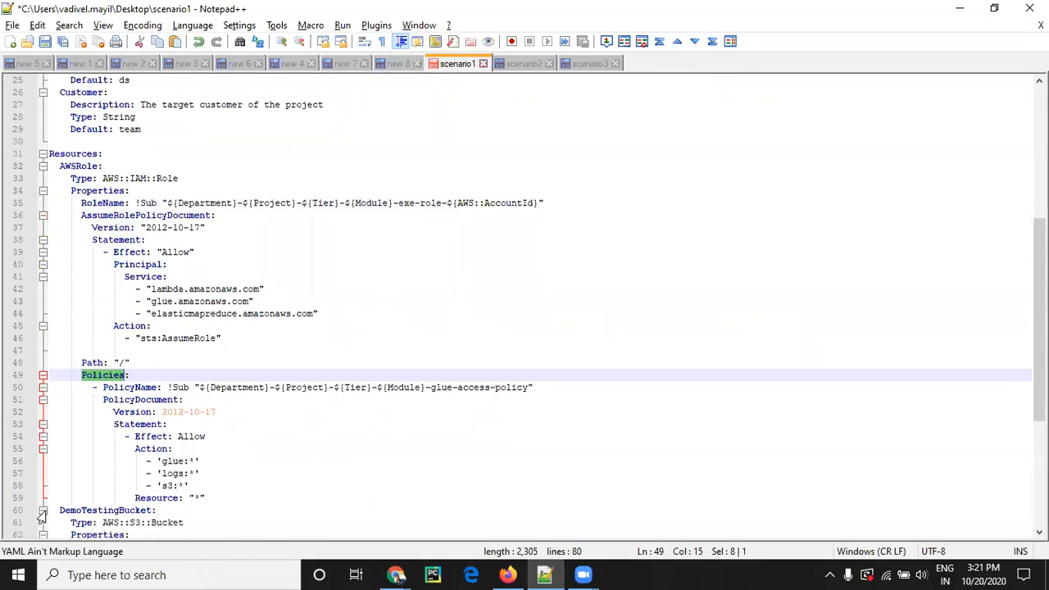
pyautogui.scroll(-5, 103, 436)
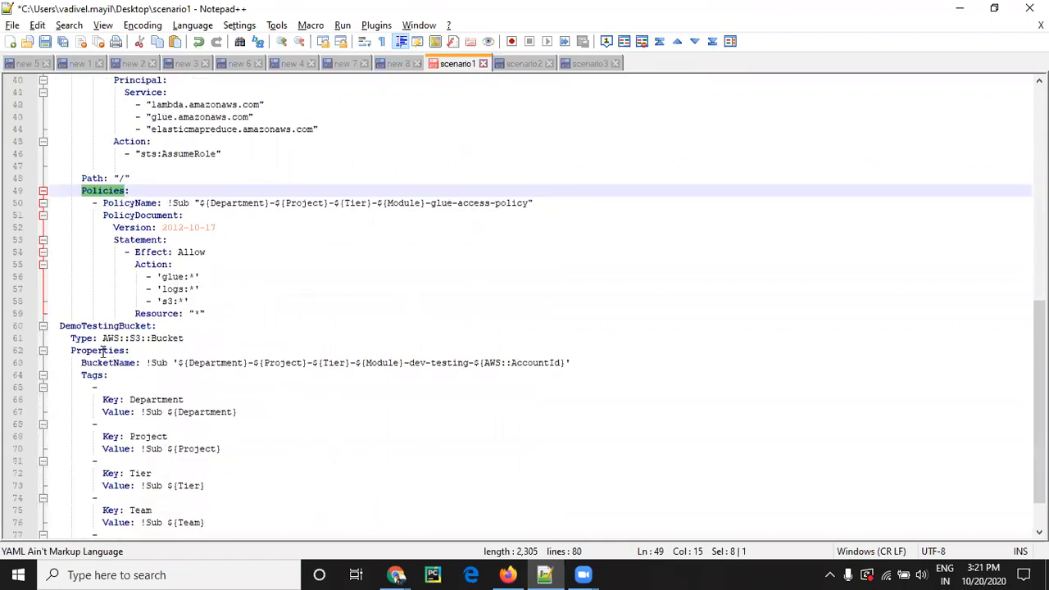
pyautogui.doubleClick(98, 330)
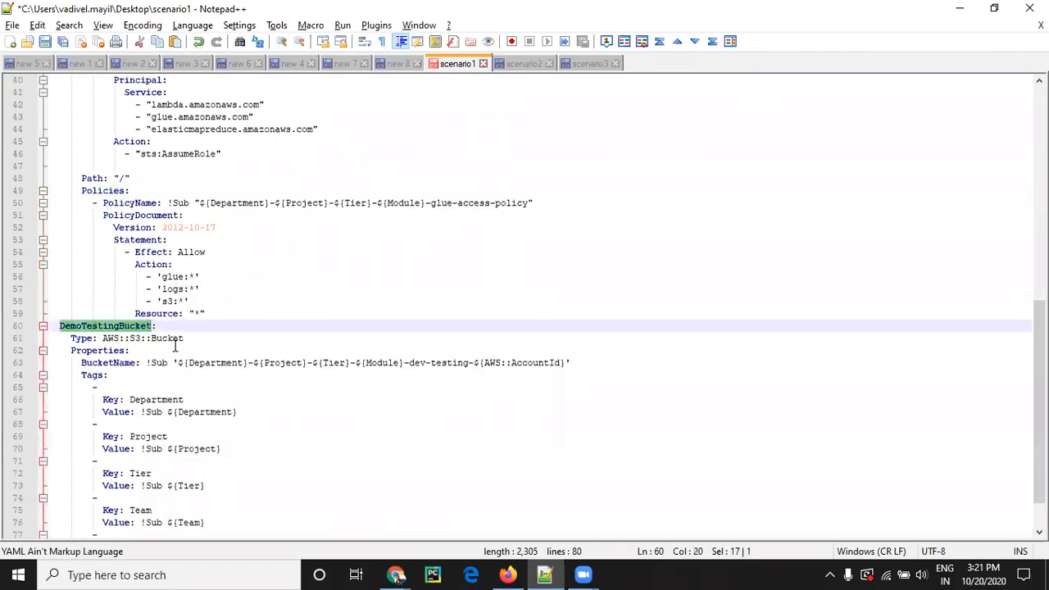
pyautogui.doubleClick(82, 338)
pyautogui.doubleClick(95, 352)
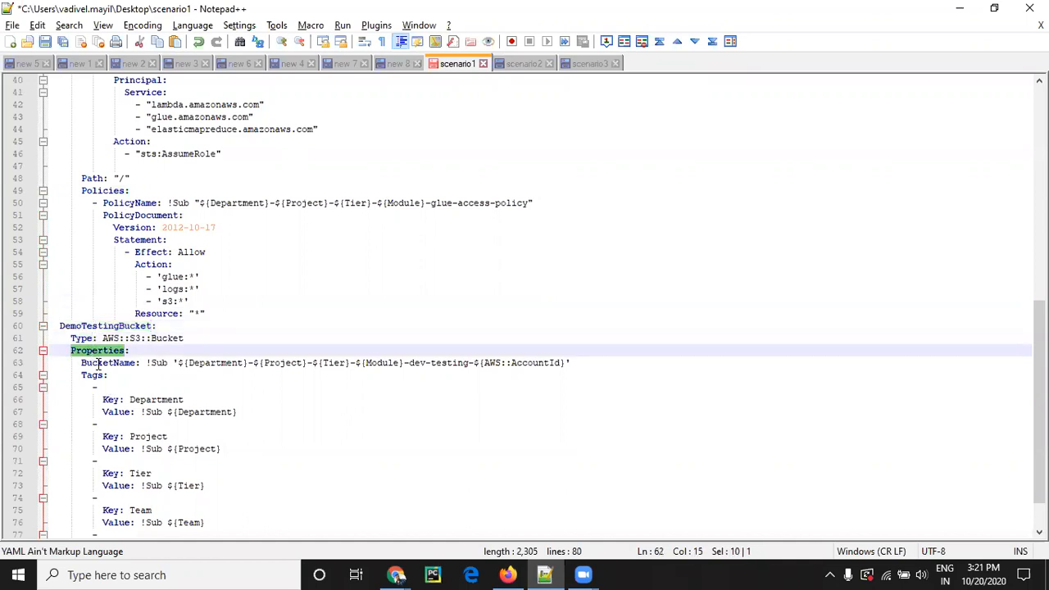
pyautogui.doubleClick(97, 364)
pyautogui.moveTo(571, 363); pyautogui.dragTo(150, 365)
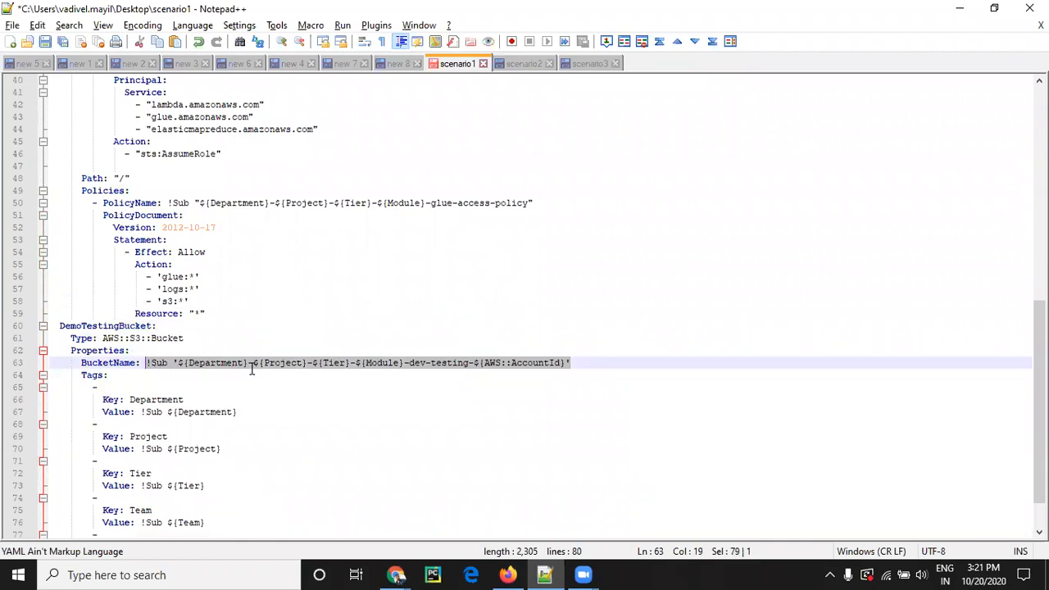
# - Trace the Department and Project placeholders in the BucketName expression to where they occur in the template
pyautogui.doubleClick(206, 365)
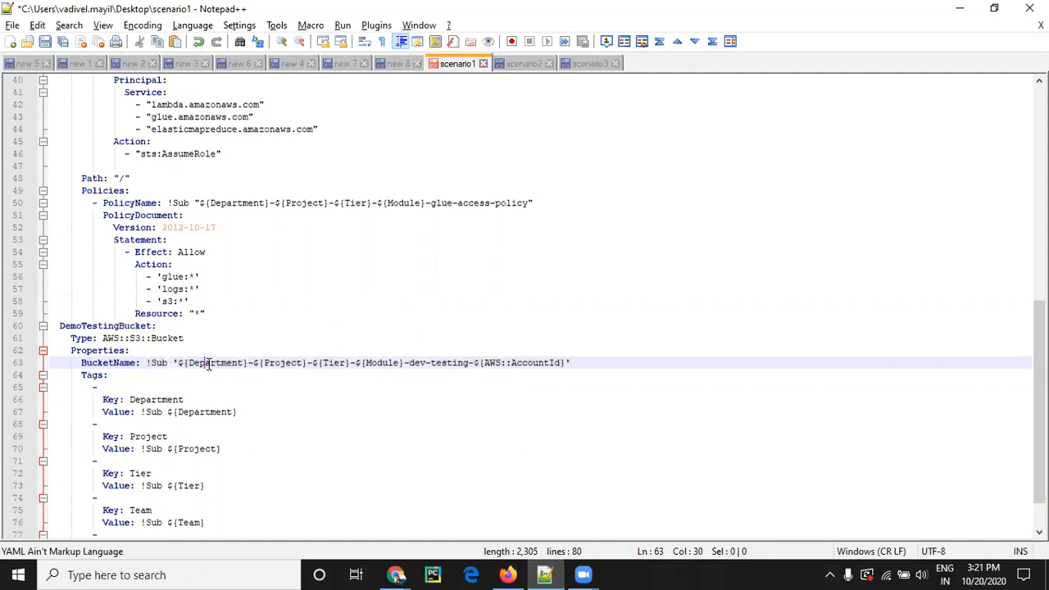
pyautogui.scroll(13, 242, 369)
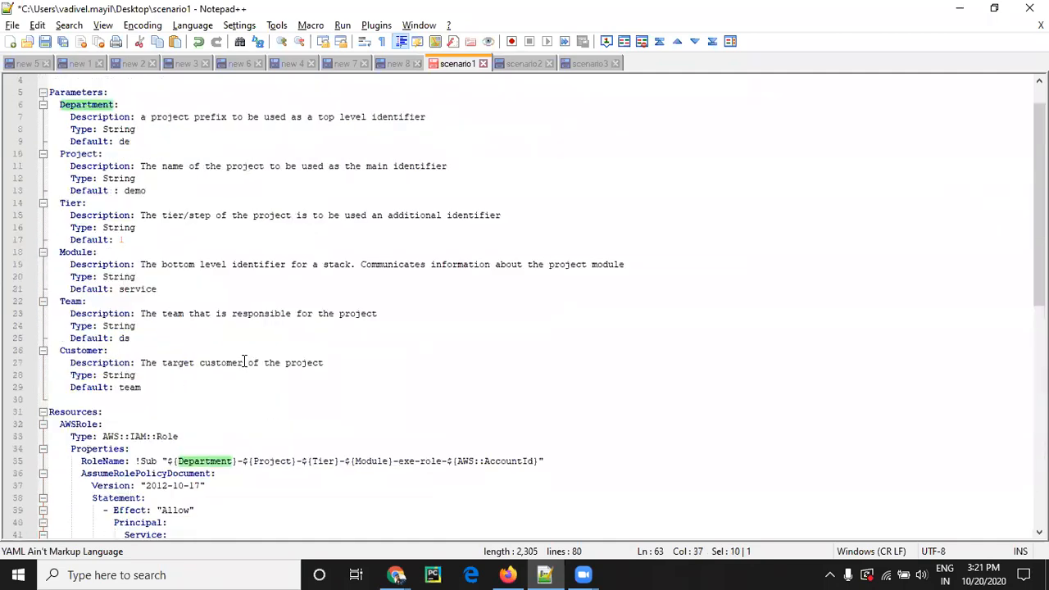
pyautogui.scroll(-11, 197, 279)
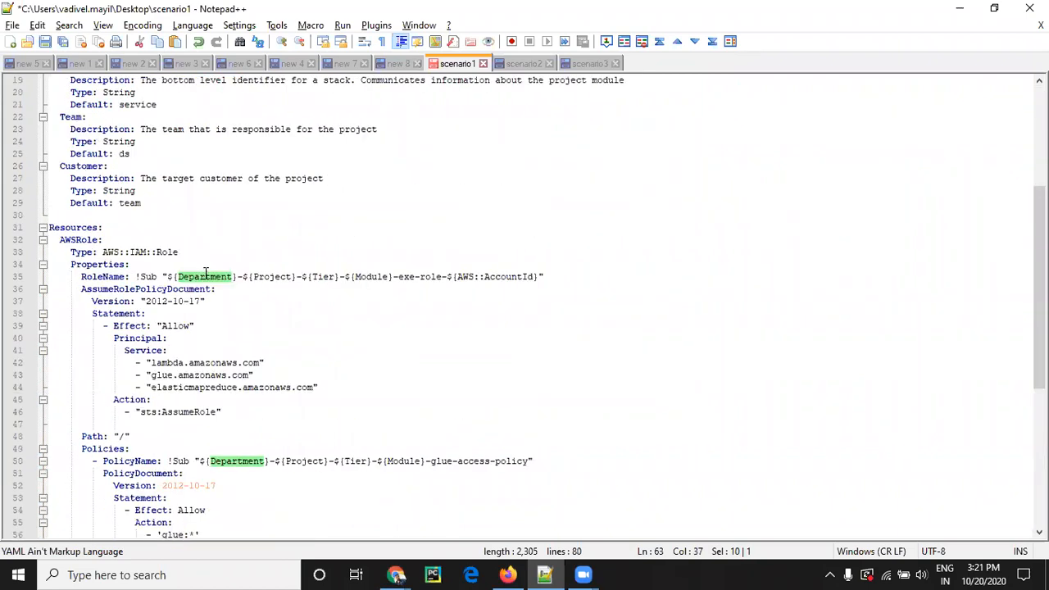
pyautogui.doubleClick(283, 437)
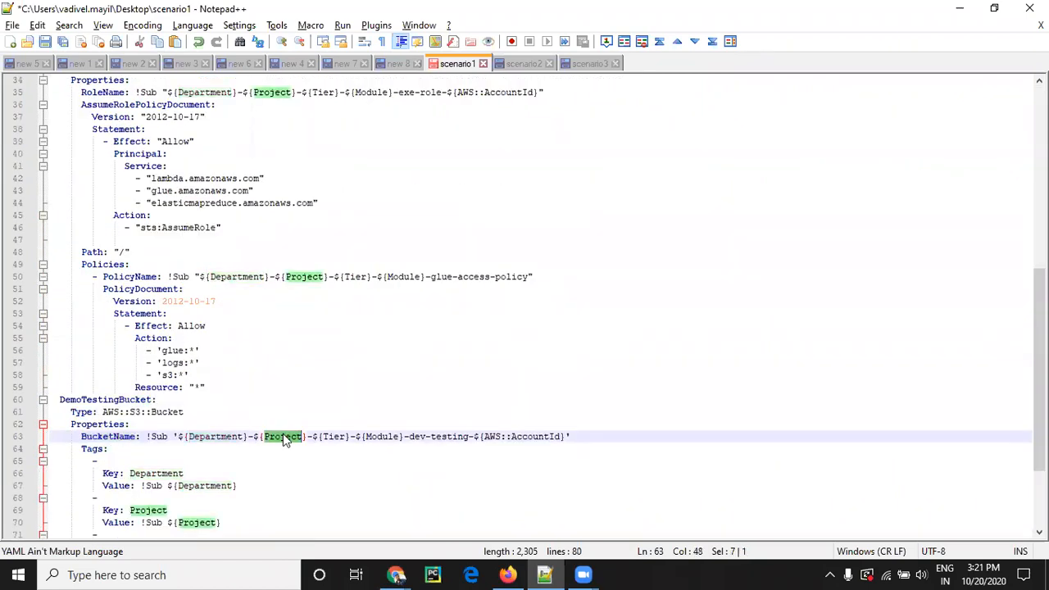
# - Examine the Department, Project, Tier and Module placeholders and the dev-testing suffix in the bucket's BucketName expression
pyautogui.moveTo(179, 436); pyautogui.dragTo(245, 436)
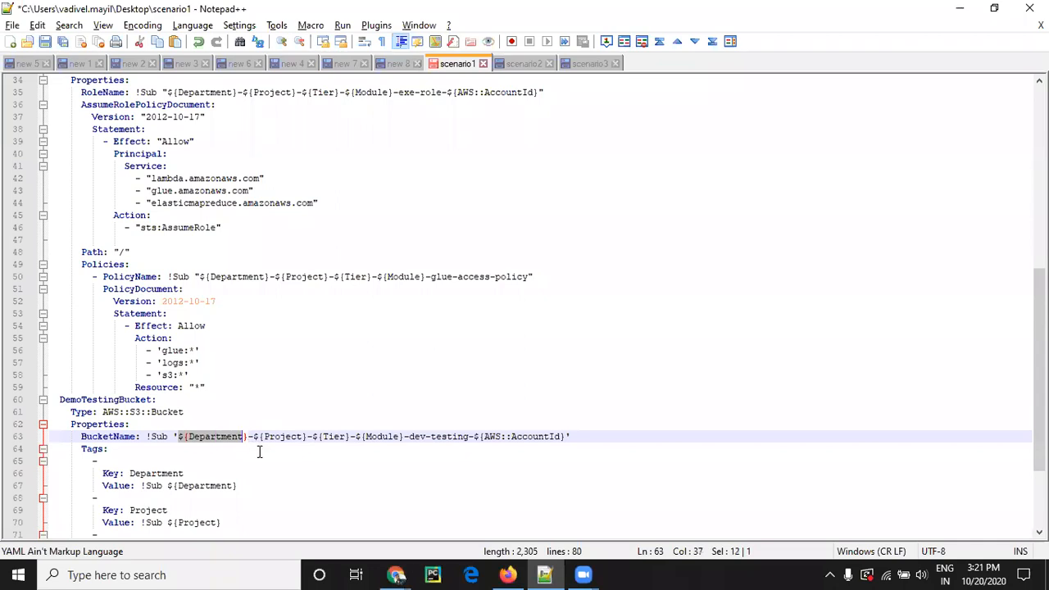
pyautogui.doubleClick(279, 436)
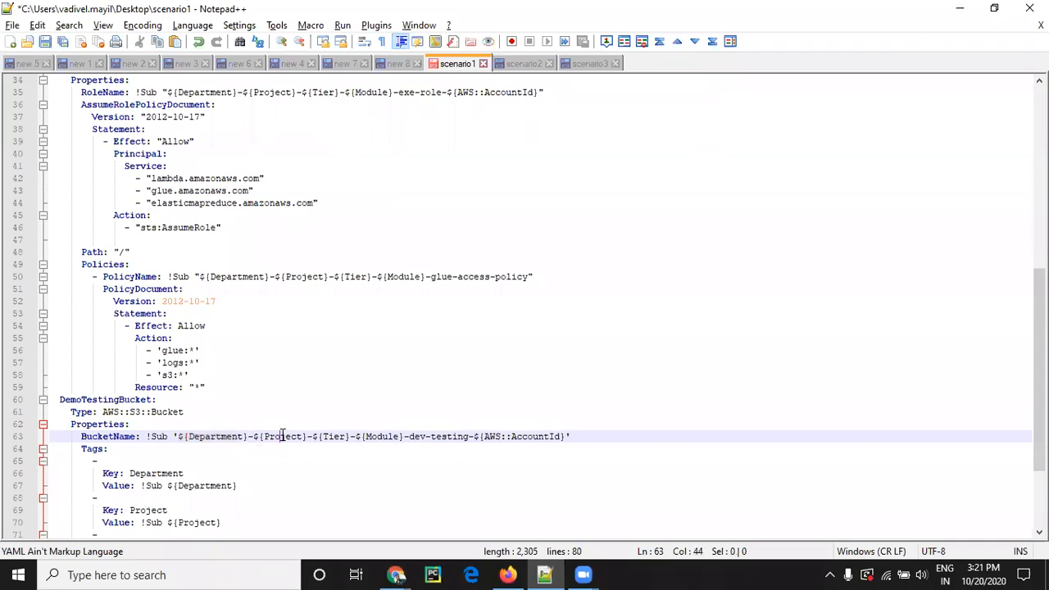
pyautogui.doubleClick(333, 437)
pyautogui.doubleClick(381, 437)
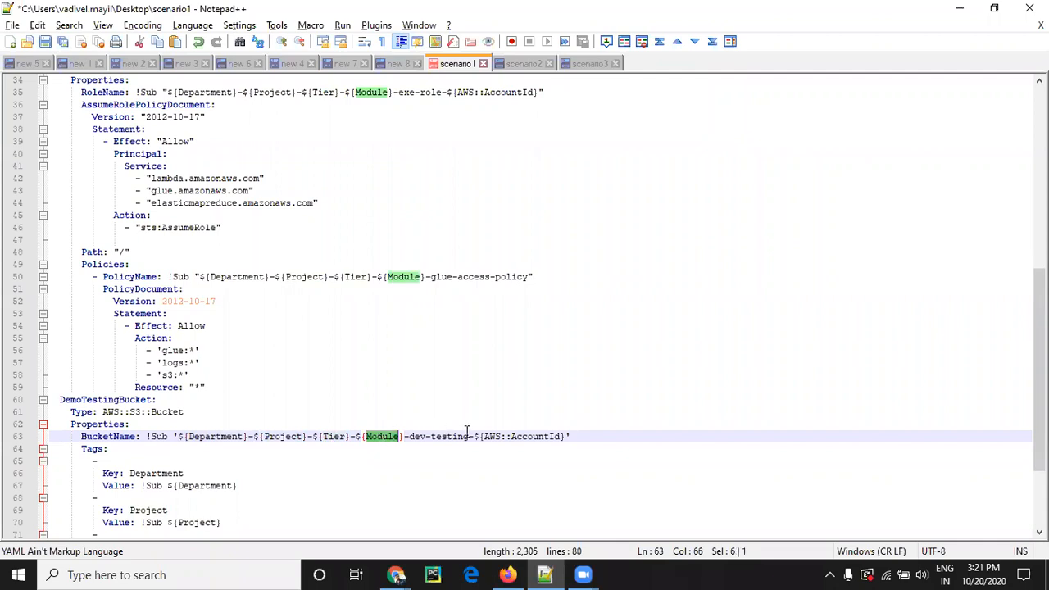
pyautogui.moveTo(474, 436); pyautogui.dragTo(411, 441)
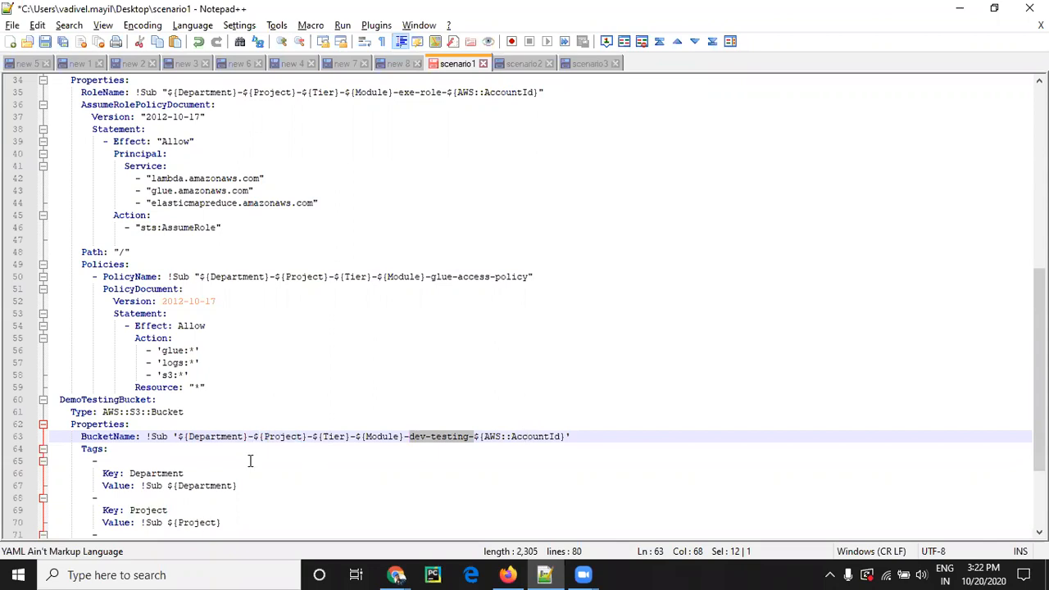
pyautogui.click(164, 436)
pyautogui.moveTo(173, 436); pyautogui.dragTo(470, 436)
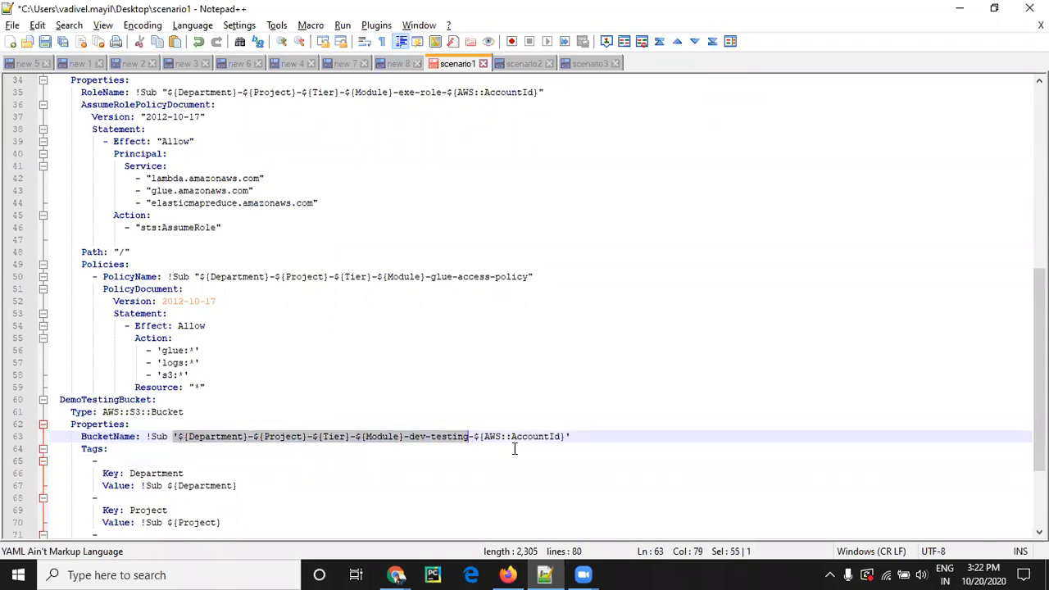
# - Examine the DemoTestingBucket tags, and skim back over the template's resources and parameters
pyautogui.scroll(-2, 189, 426)
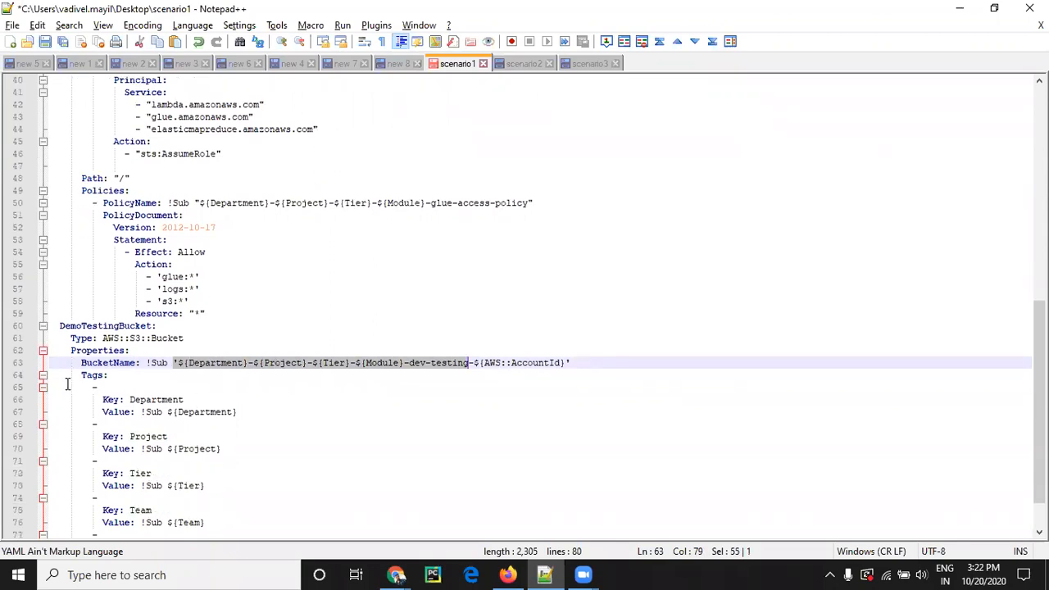
pyautogui.scroll(-1, 107, 375)
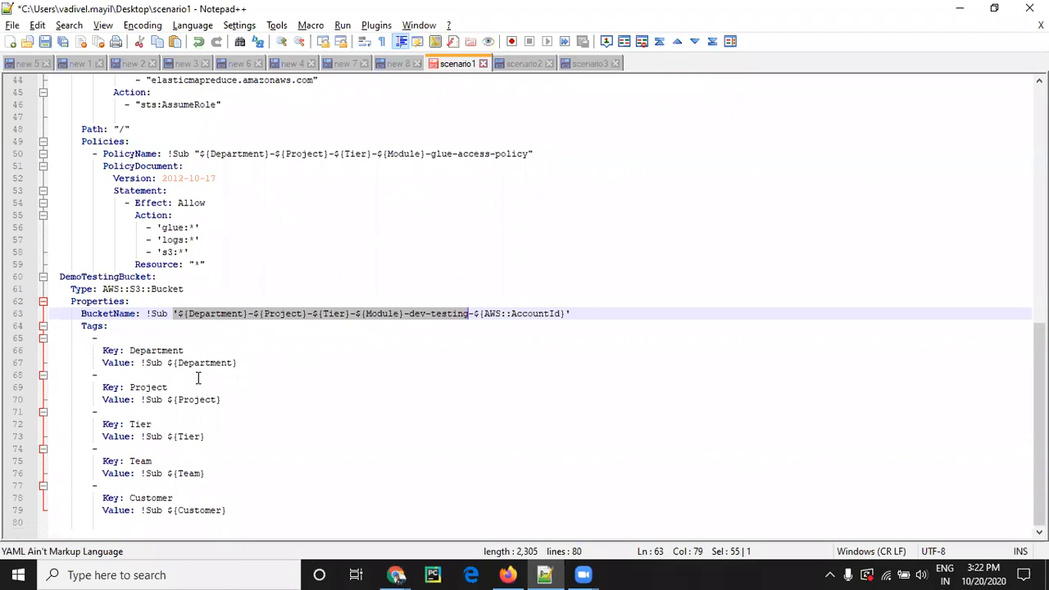
pyautogui.scroll(2, 202, 378)
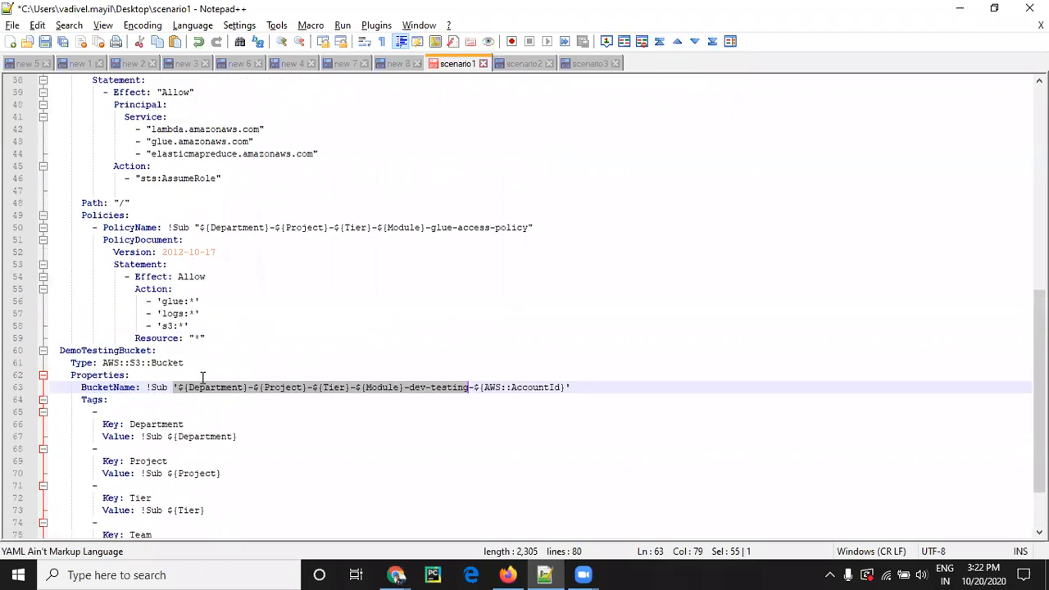
pyautogui.click(252, 359)
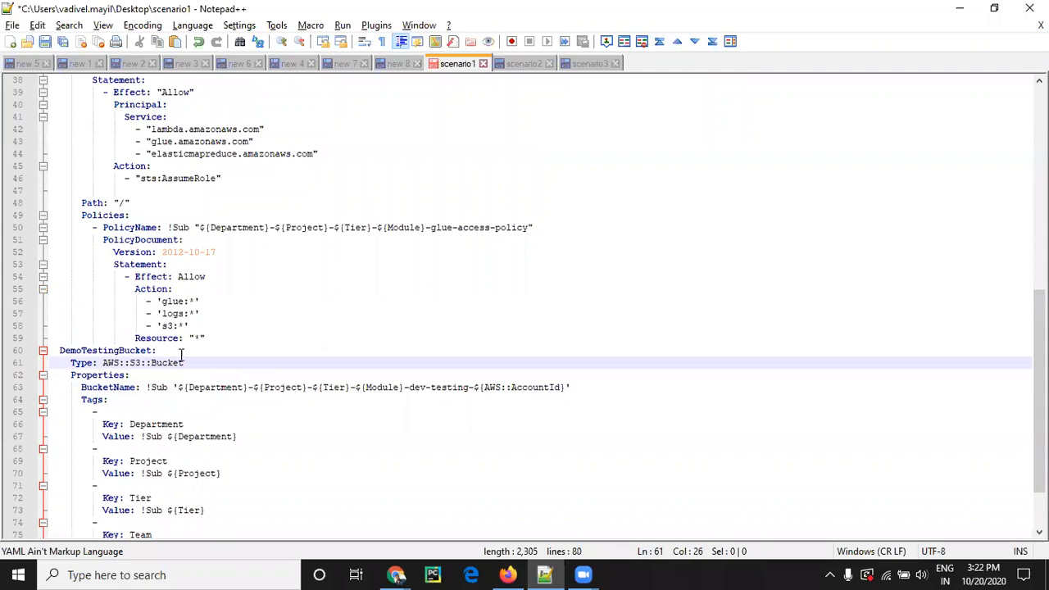
pyautogui.scroll(4, 232, 344)
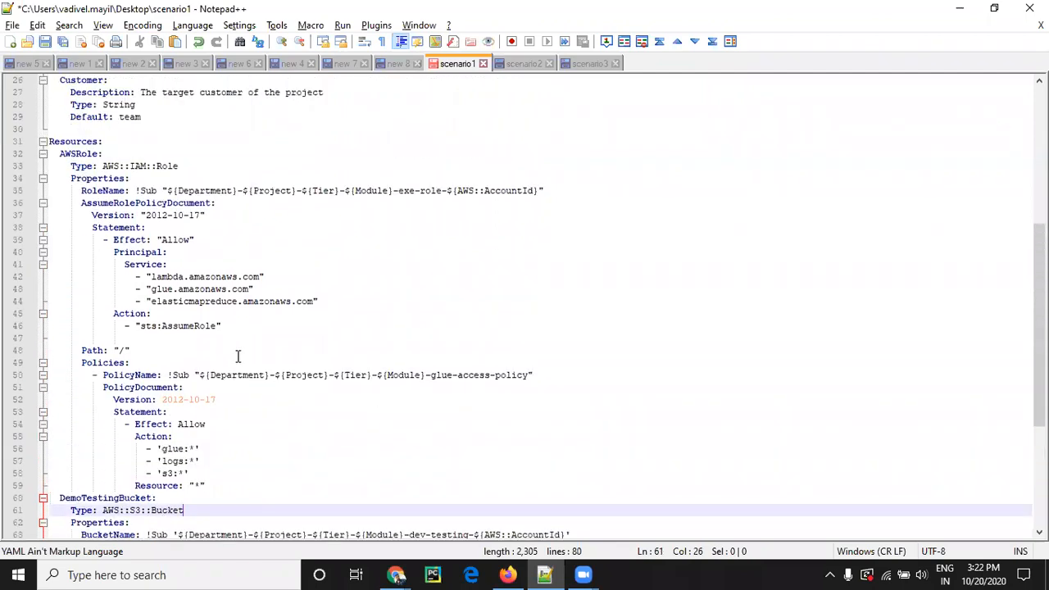
pyautogui.scroll(3, 238, 356)
pyautogui.scroll(-5, 238, 356)
pyautogui.scroll(10, 238, 356)
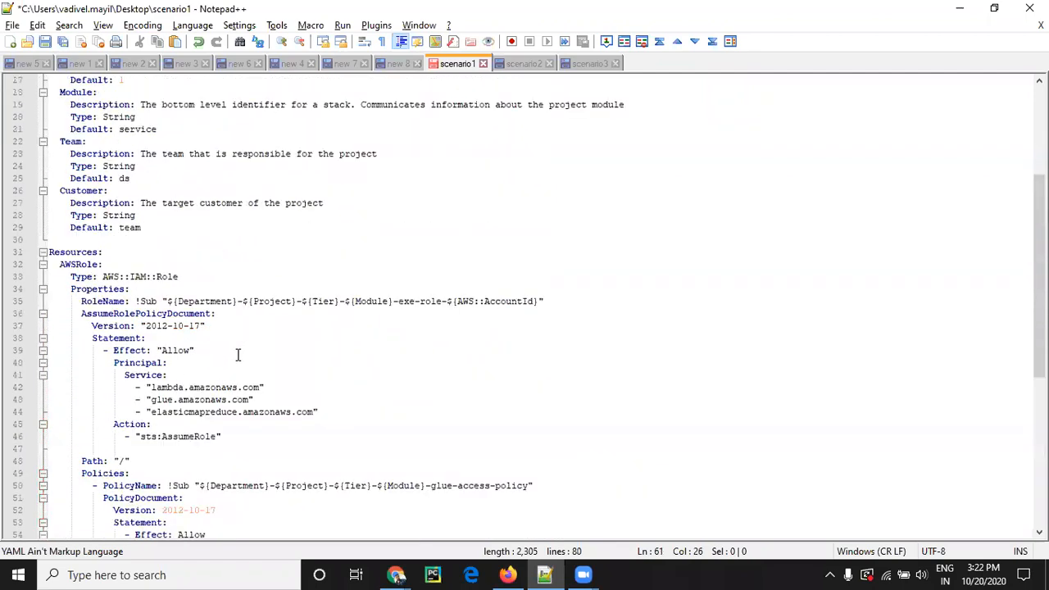
# - Copy the entire scenario1 template and switch to the AWS CloudFormation console in Firefox
pyautogui.hotkey('ctrl', 'a')
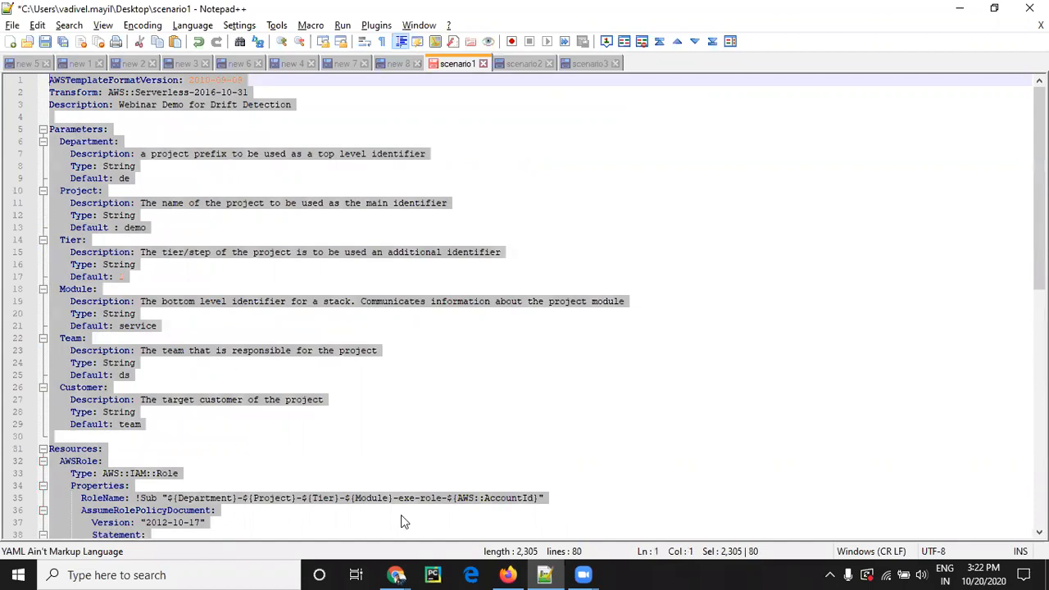
pyautogui.click(502, 574)
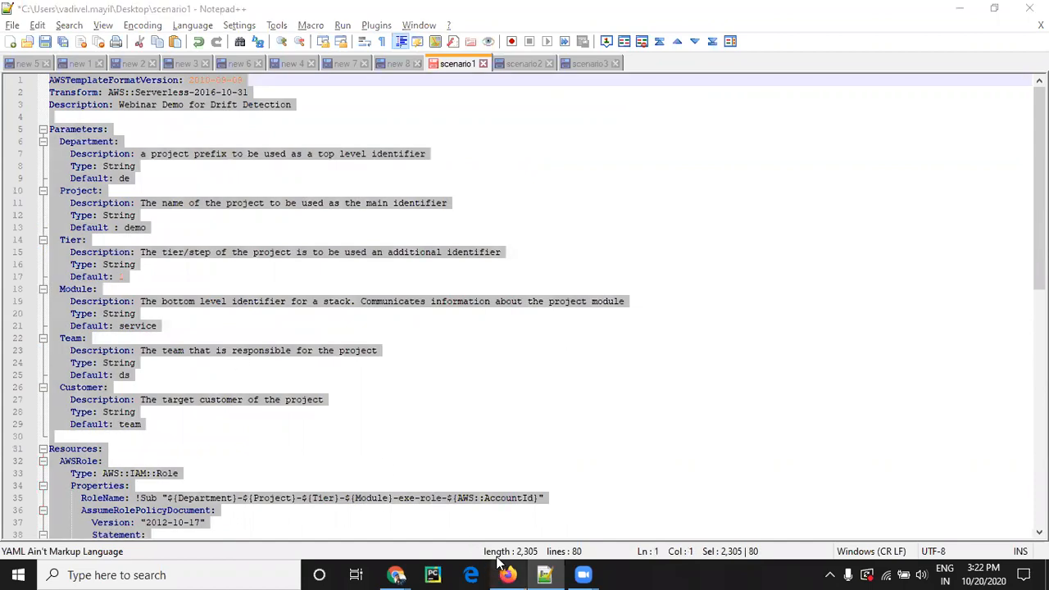
pyautogui.click(197, 493)
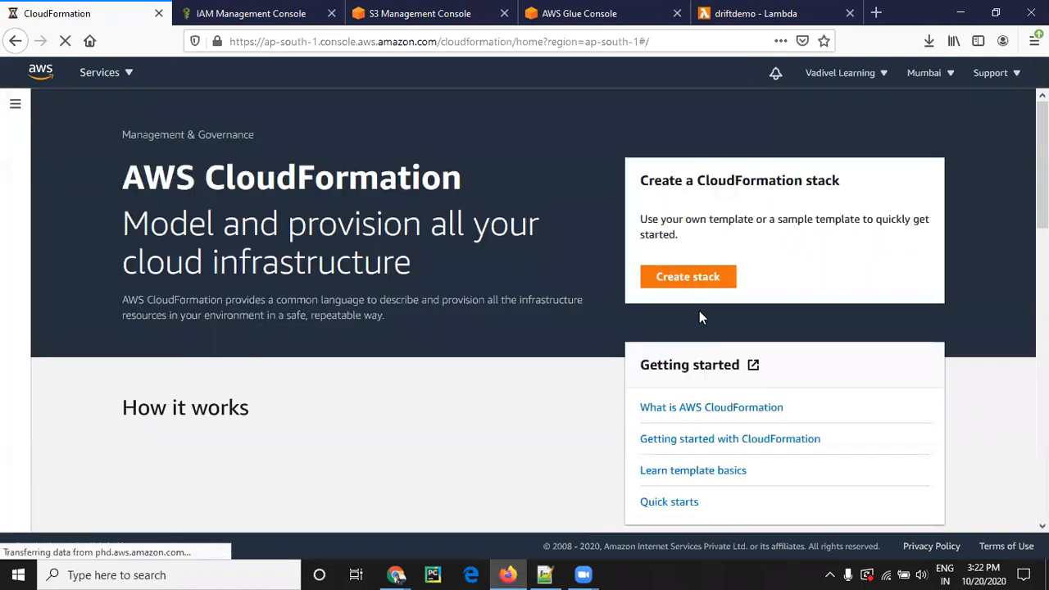
# - Start a new stack from the Stacks page, choosing to create its template in Designer
pyautogui.click(14, 105)
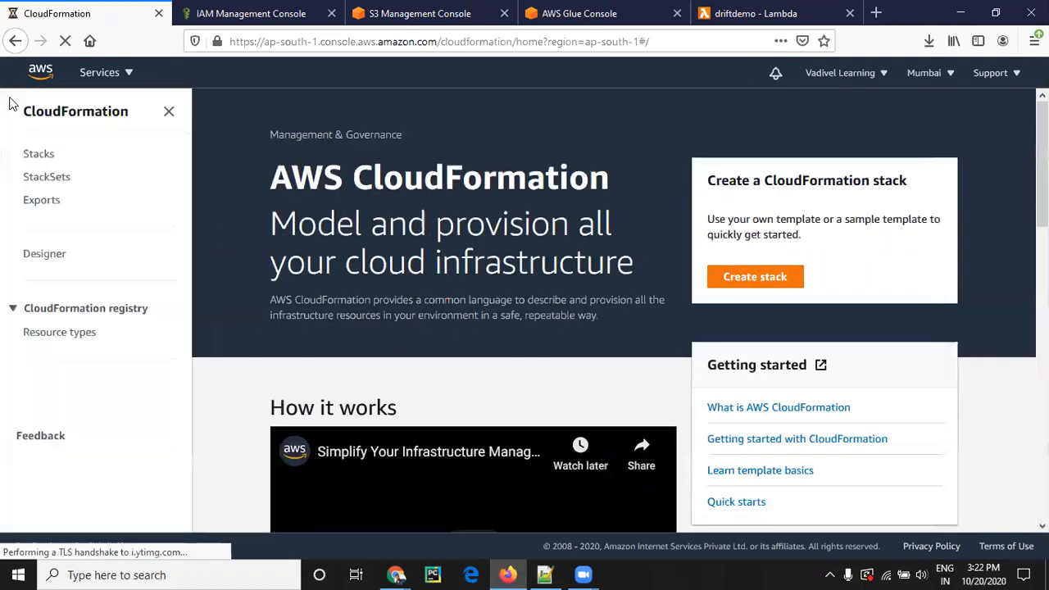
pyautogui.click(45, 160)
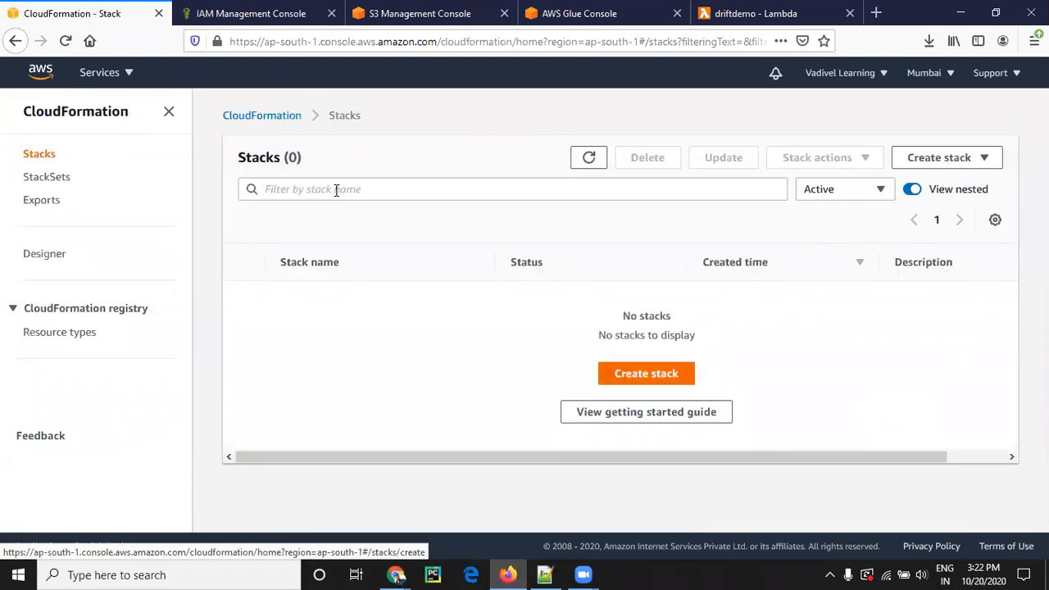
pyautogui.click(650, 373)
pyautogui.scroll(-2, 698, 328)
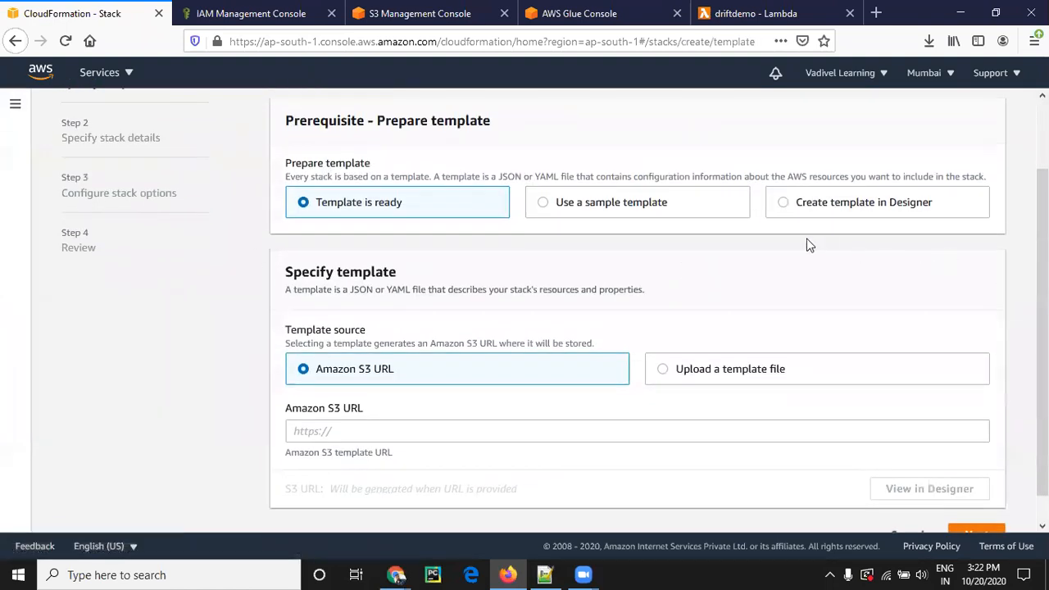
pyautogui.click(785, 203)
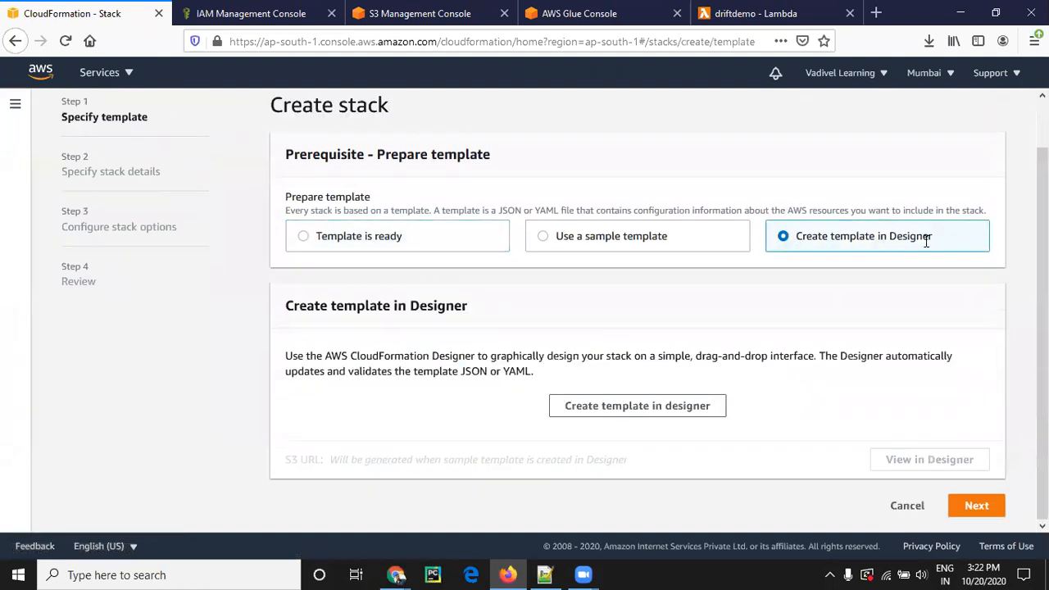
pyautogui.click(635, 414)
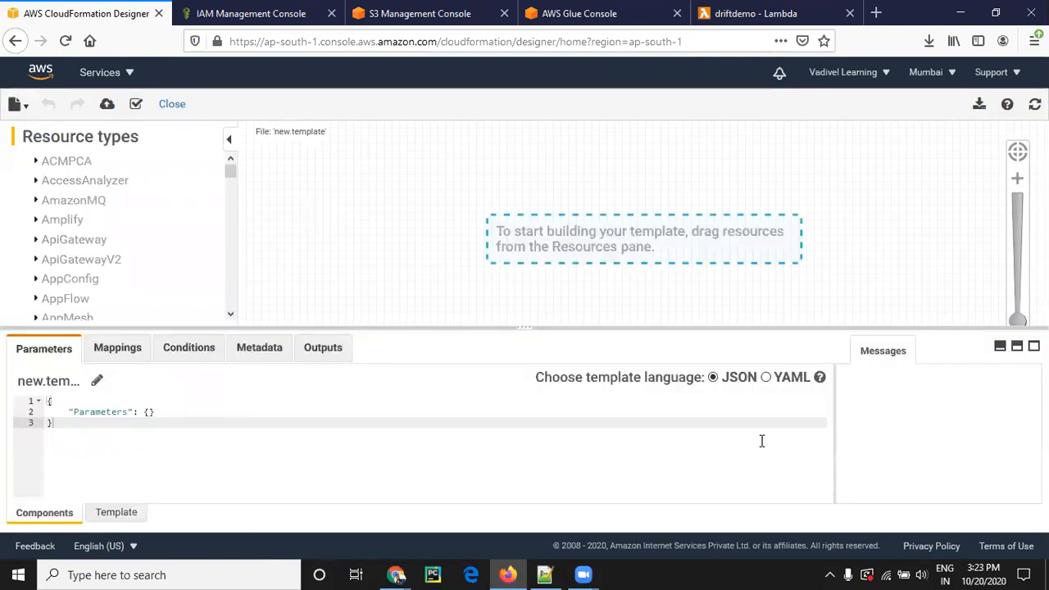
# - Set the template language to YAML and replace the default template text with the copied scenario1 template
pyautogui.click(766, 378)
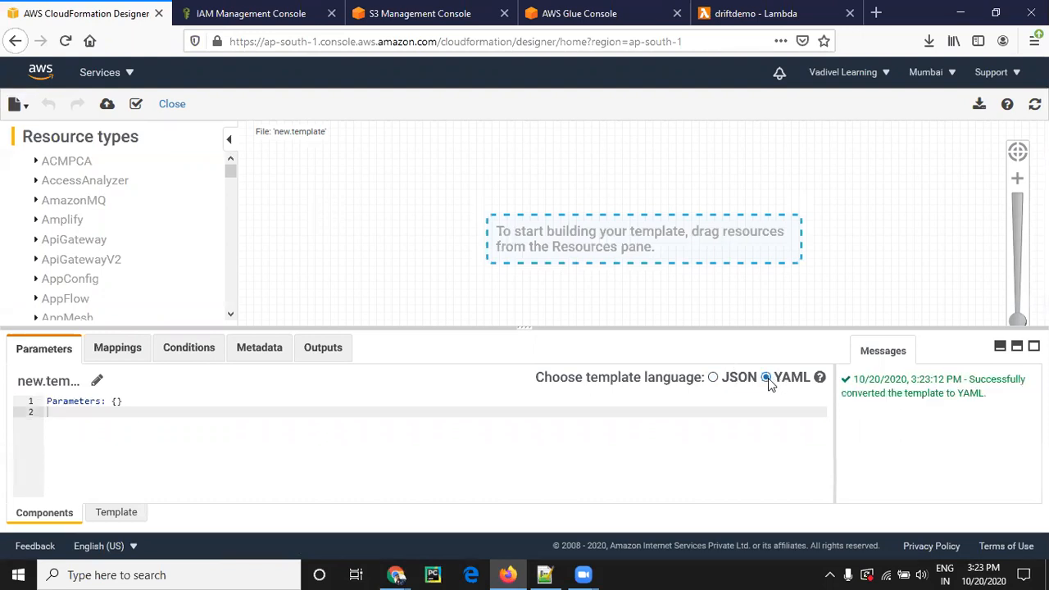
pyautogui.click(115, 512)
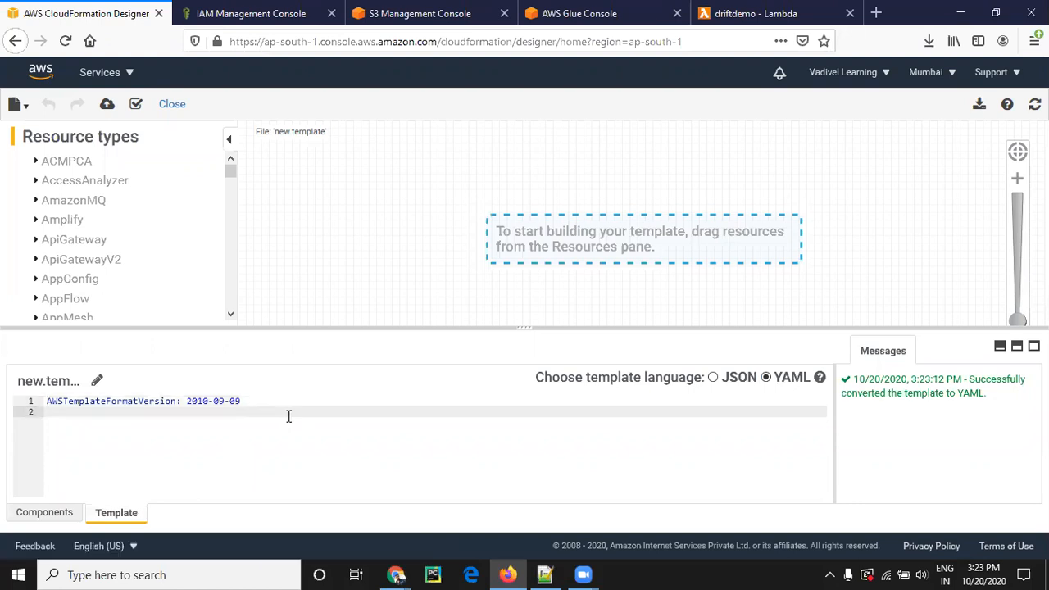
pyautogui.moveTo(240, 403); pyautogui.dragTo(65, 400)
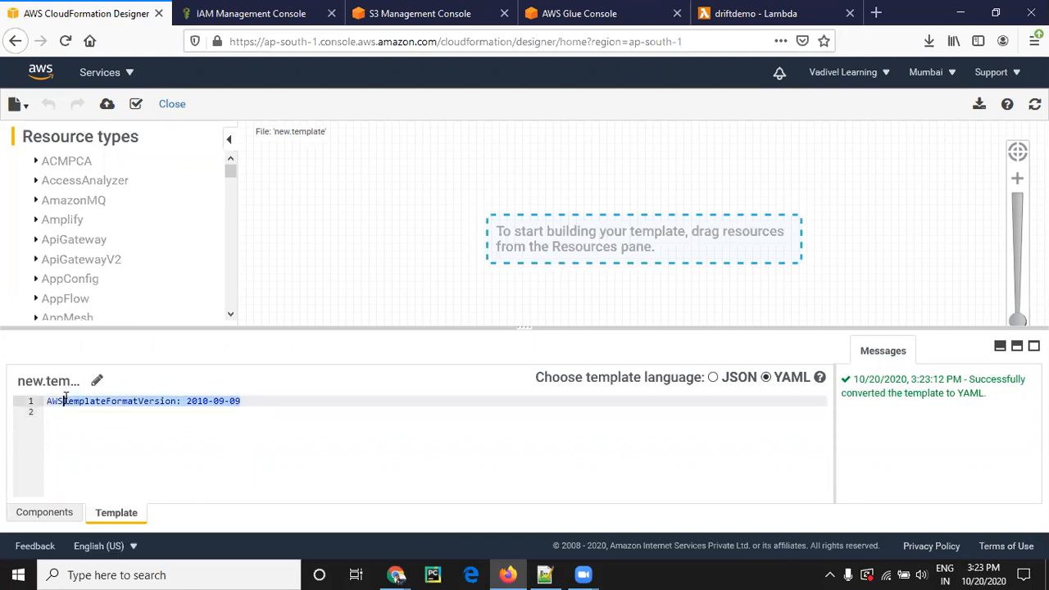
pyautogui.press('BackSpace')
pyautogui.press('BackSpace')
pyautogui.press('BackSpace')
pyautogui.press('BackSpace')
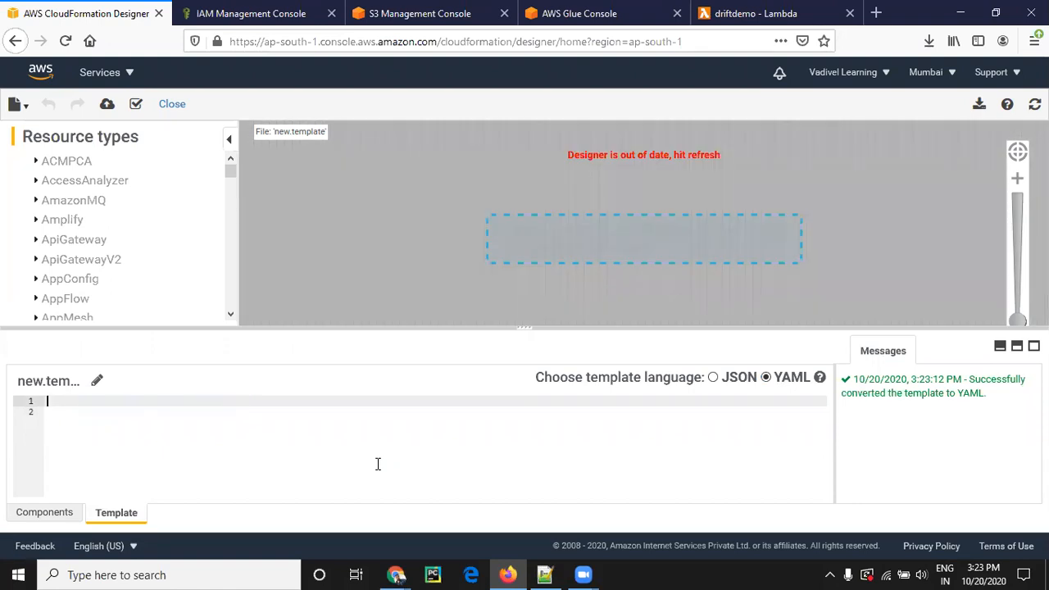
pyautogui.hotkey('ctrl', 'v')
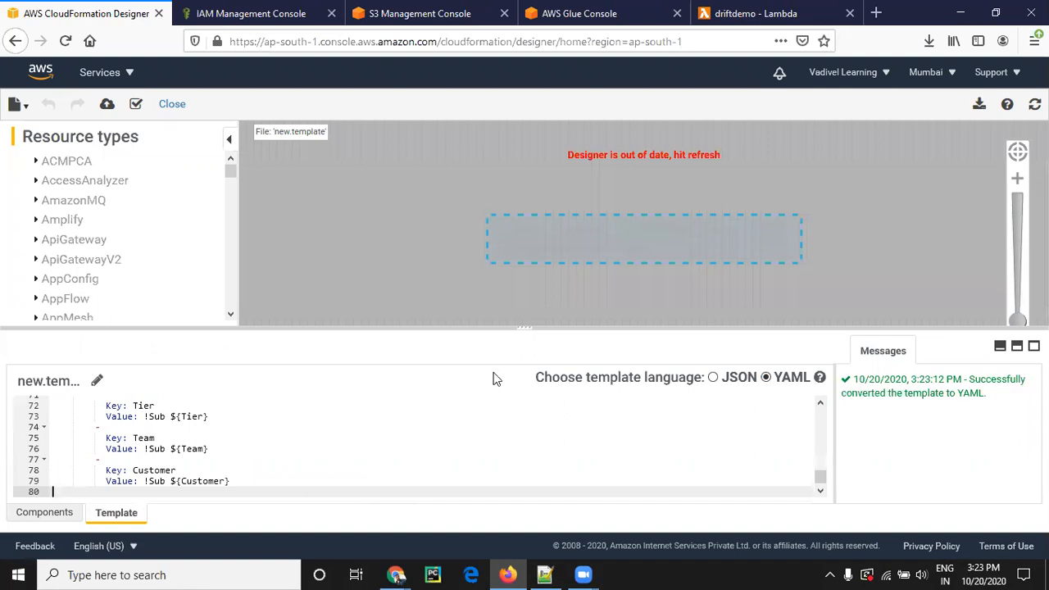
# - Validate the template, start creating a stack from it and continue to the stack details
pyautogui.click(136, 105)
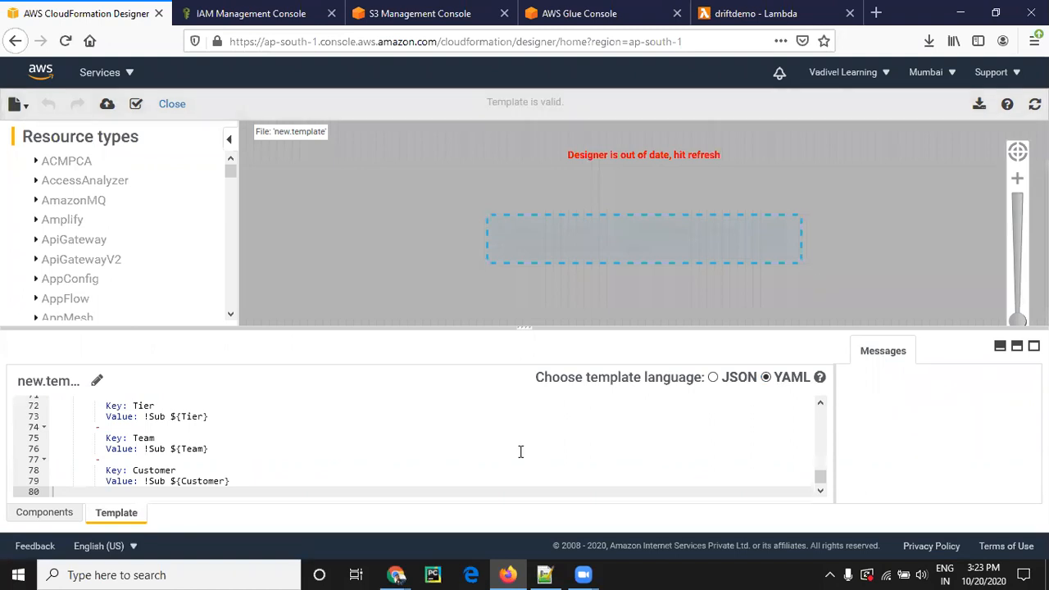
pyautogui.click(107, 106)
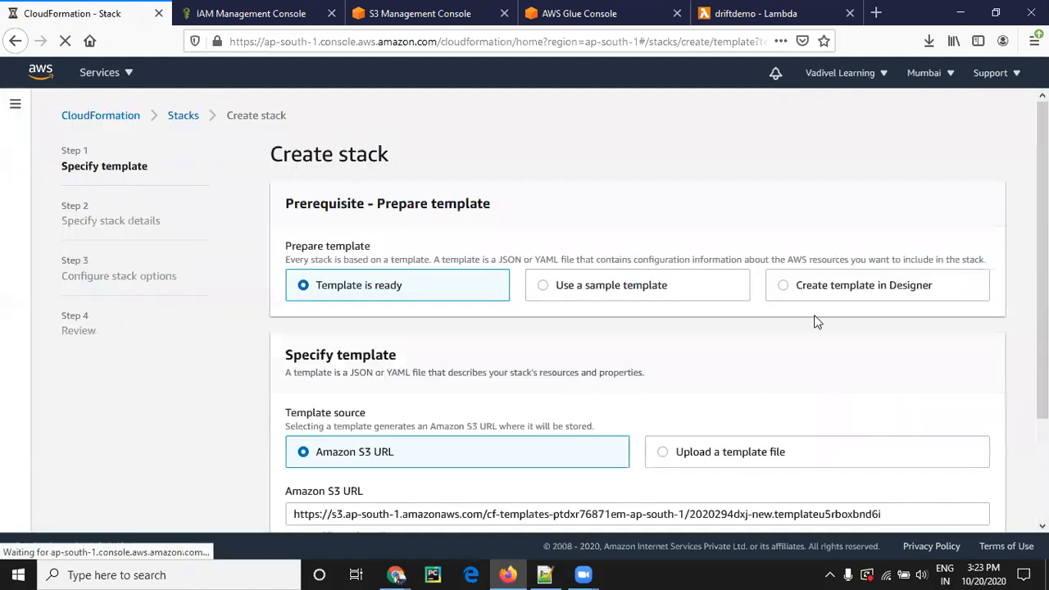
pyautogui.scroll(-3, 721, 316)
pyautogui.click(983, 516)
# - Name the stack Demo1, check its parameters and continue with their default values
pyautogui.click(388, 275)
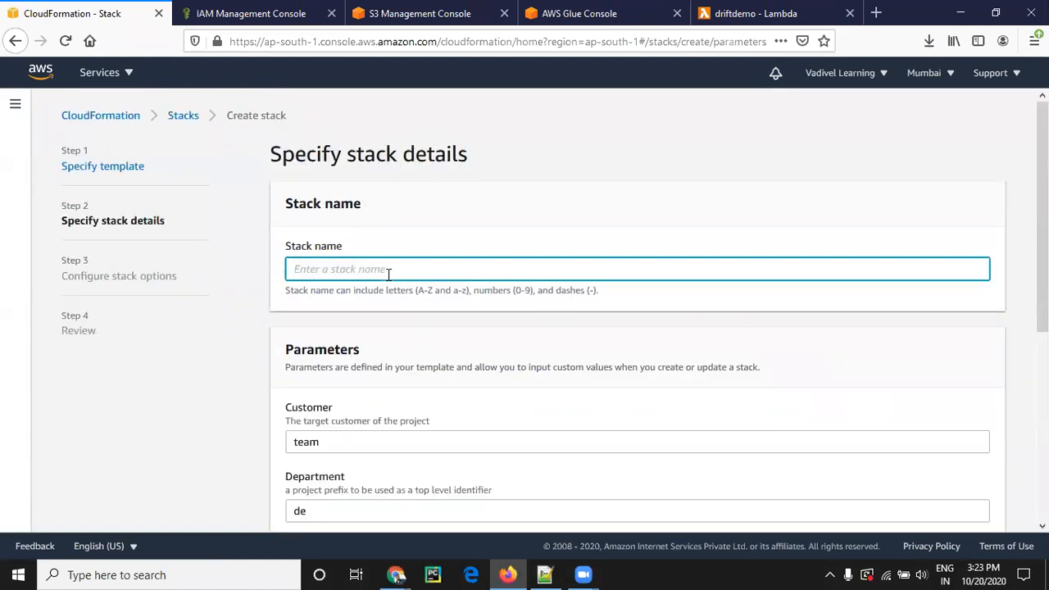
pyautogui.write('Demo1')
pyautogui.scroll(-2, 415, 287)
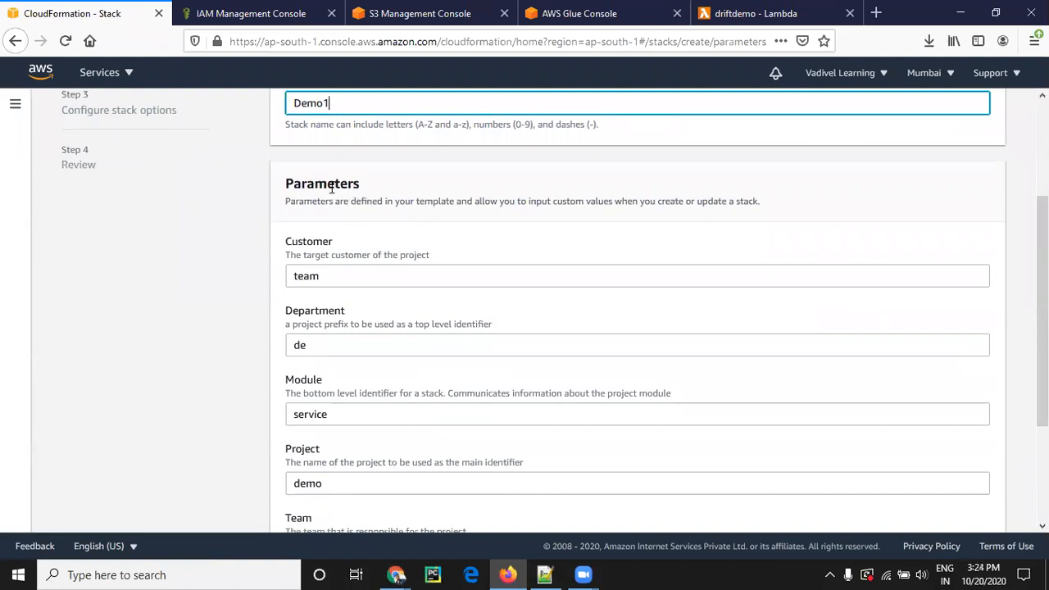
pyautogui.scroll(-2, 332, 190)
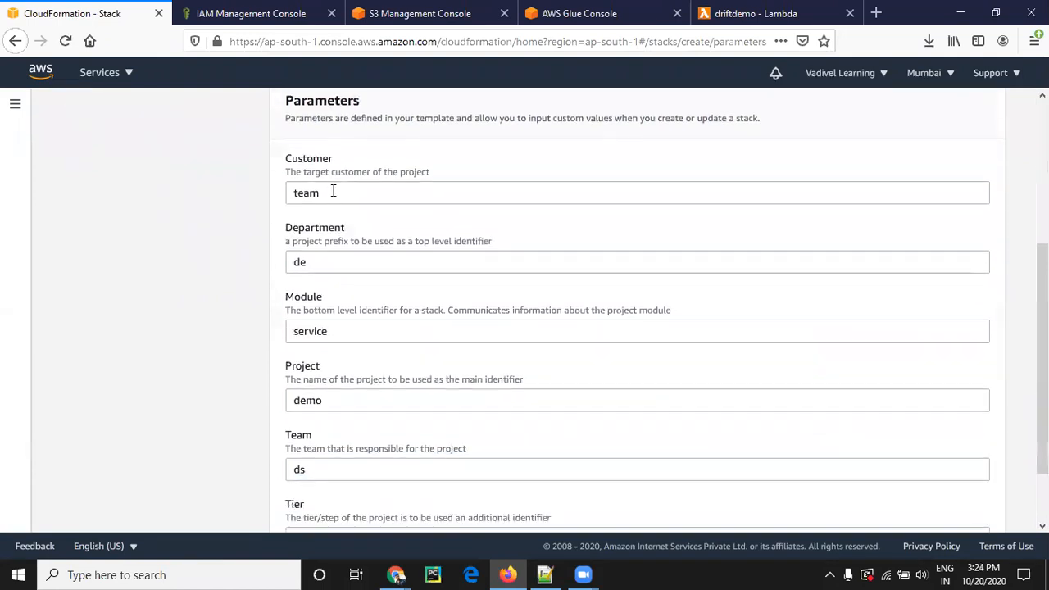
pyautogui.click(330, 193)
pyautogui.click(325, 260)
pyautogui.doubleClick(326, 261)
pyautogui.click(325, 261)
pyautogui.scroll(-1, 325, 254)
pyautogui.scroll(-1, 325, 248)
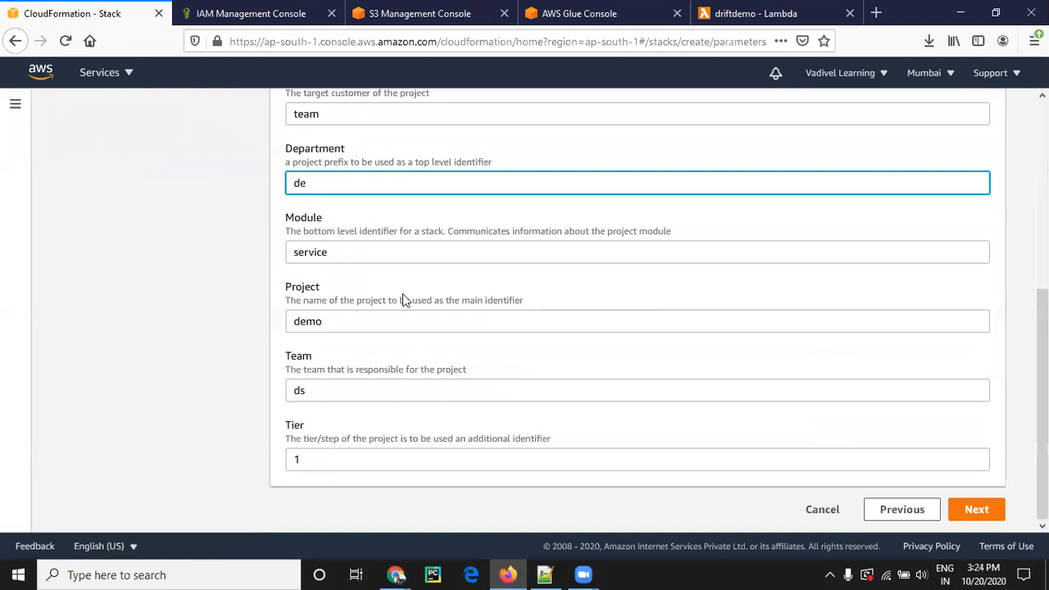
pyautogui.scroll(3, 585, 290)
pyautogui.scroll(-3, 492, 328)
pyautogui.click(975, 510)
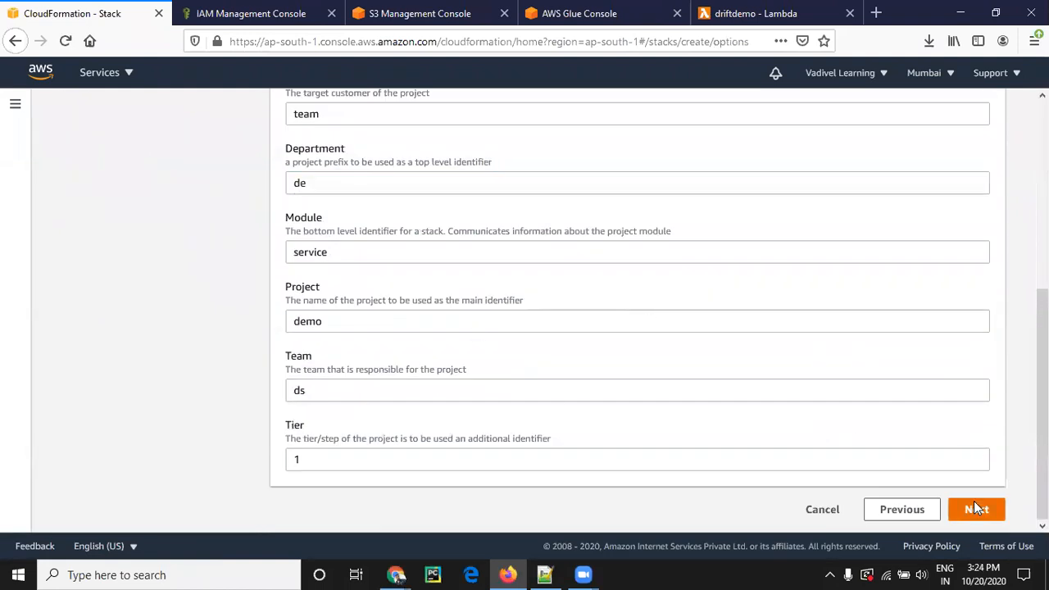
# - Keep the default stack options and continue to the review of Demo1
pyautogui.scroll(-3, 600, 331)
pyautogui.scroll(-2, 600, 329)
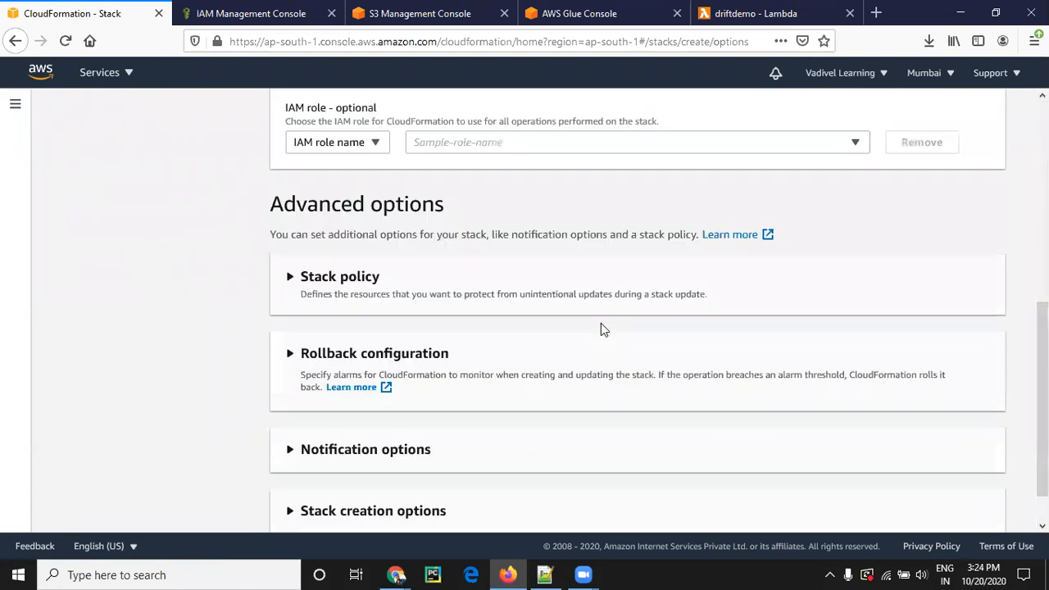
pyautogui.scroll(-1, 601, 329)
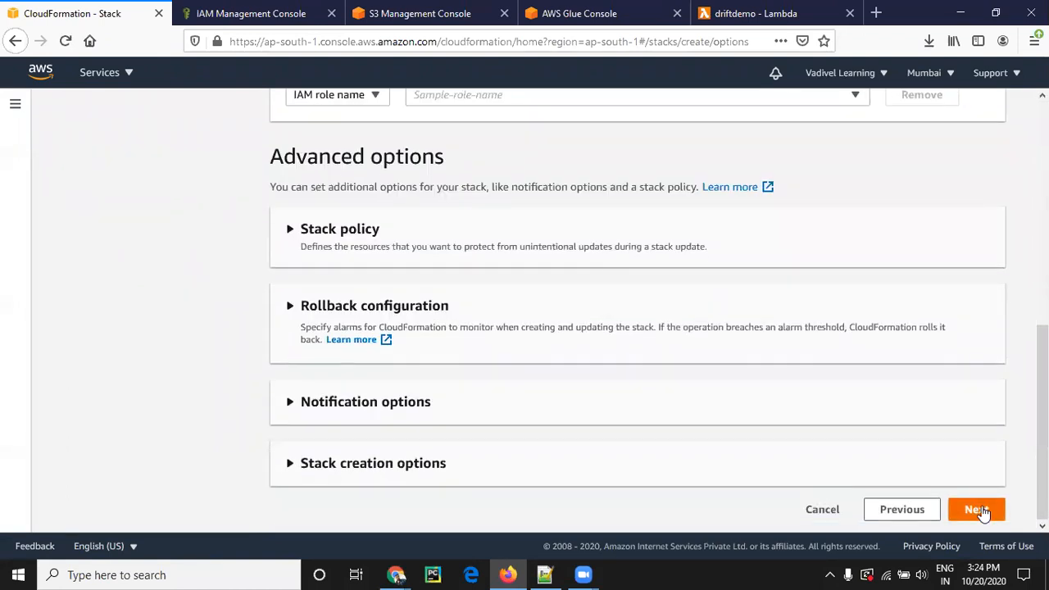
pyautogui.click(977, 510)
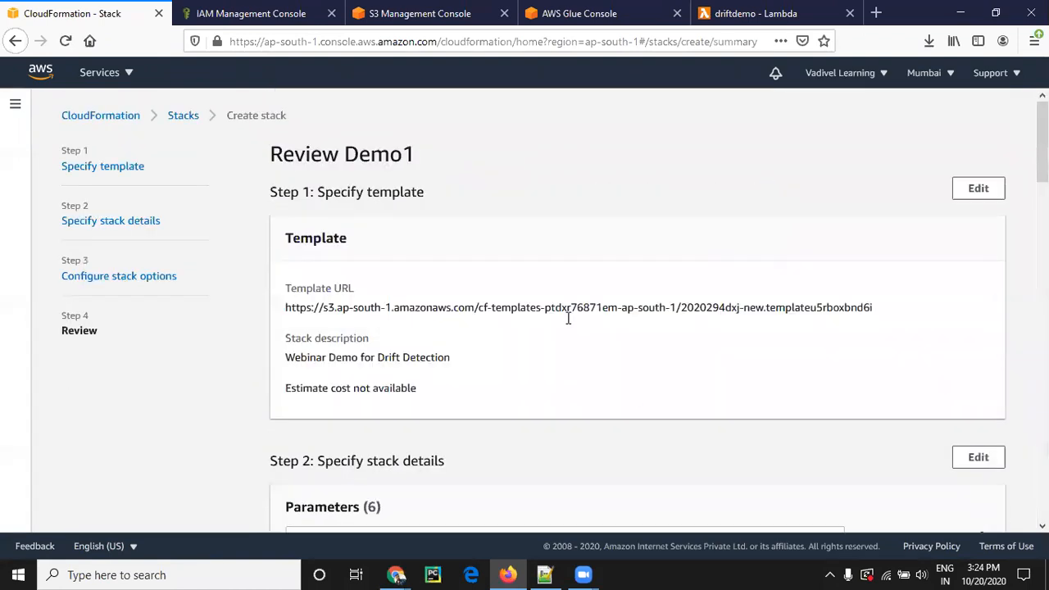
# - Review the Demo1 settings and acknowledge IAM resource creation, custom-named IAM resources and the CAPABILITY_AUTO_EXPAND capability
pyautogui.scroll(-5, 570, 314)
pyautogui.scroll(-4, 570, 314)
pyautogui.scroll(4, 568, 312)
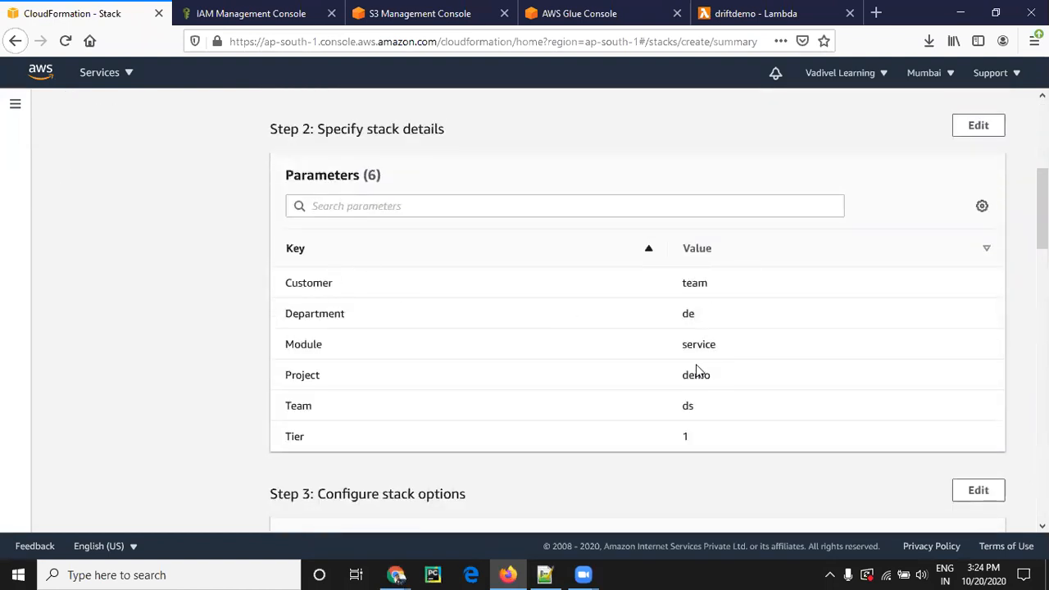
pyautogui.scroll(-2, 699, 336)
pyautogui.scroll(-10, 700, 332)
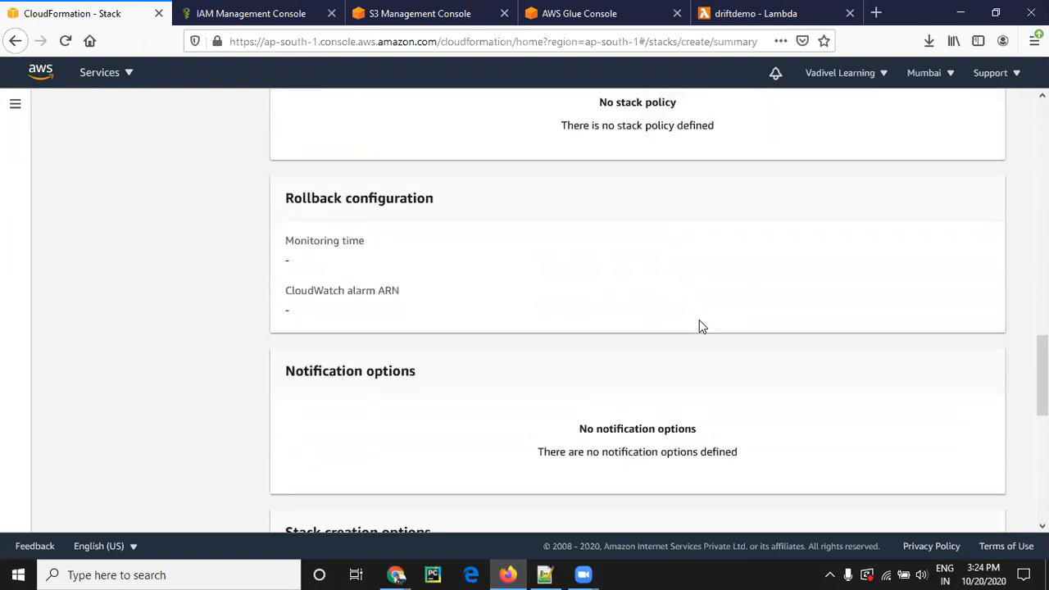
pyautogui.scroll(-2, 700, 321)
pyautogui.click(312, 398)
pyautogui.click(312, 421)
pyautogui.click(311, 444)
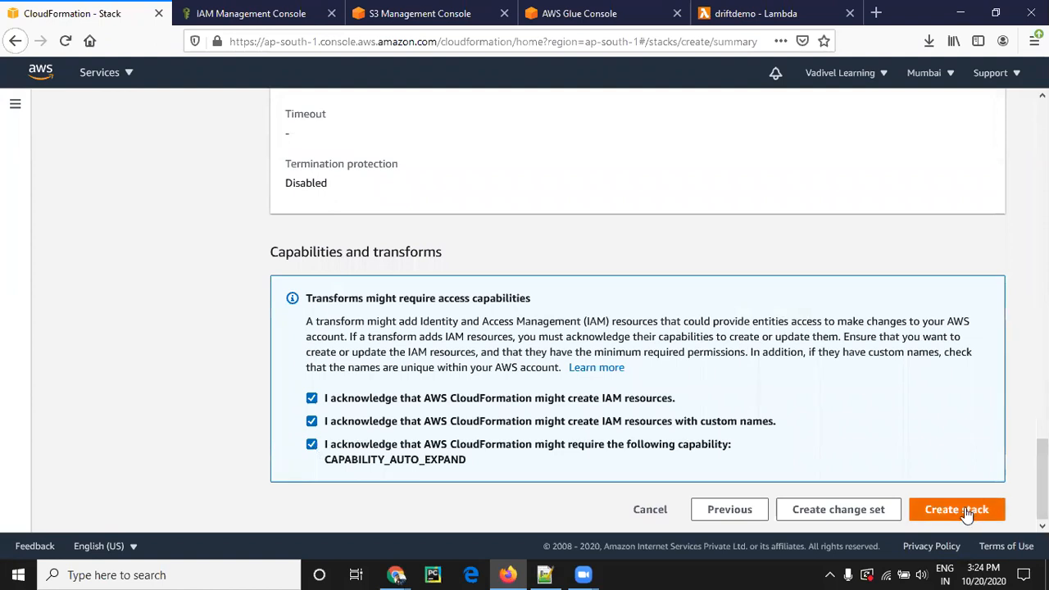
# - Check the existing IAM roles and S3 buckets before deployment and return to the Demo1 stack review
pyautogui.click(240, 24)
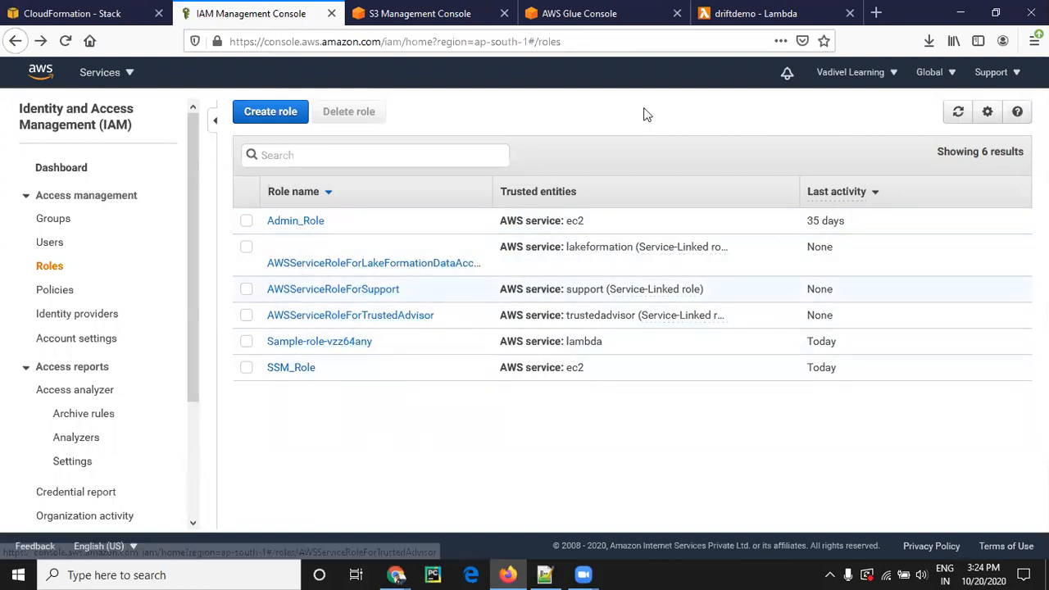
pyautogui.click(402, 13)
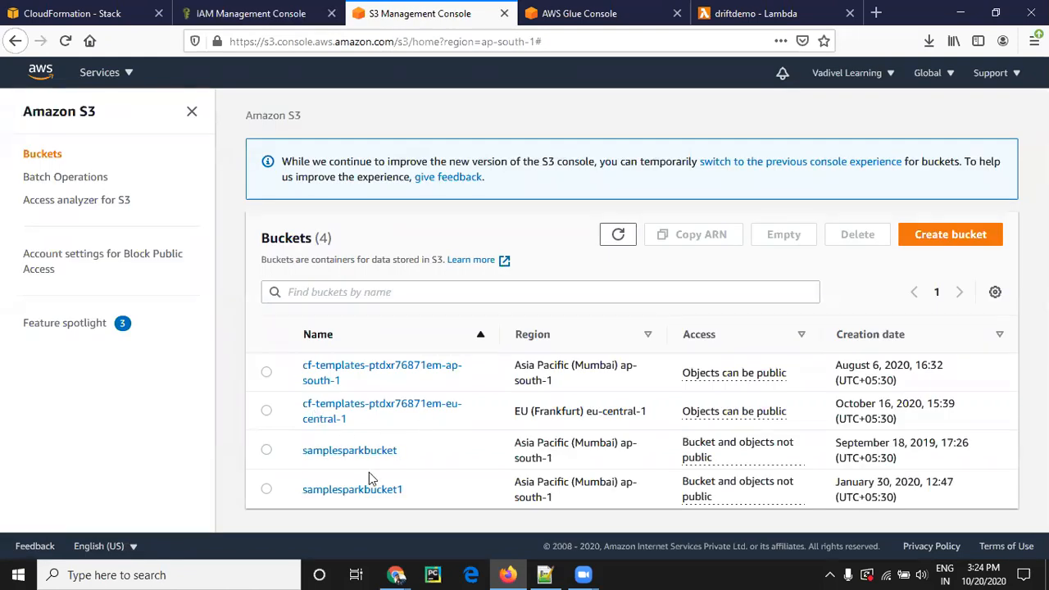
pyautogui.click(82, 9)
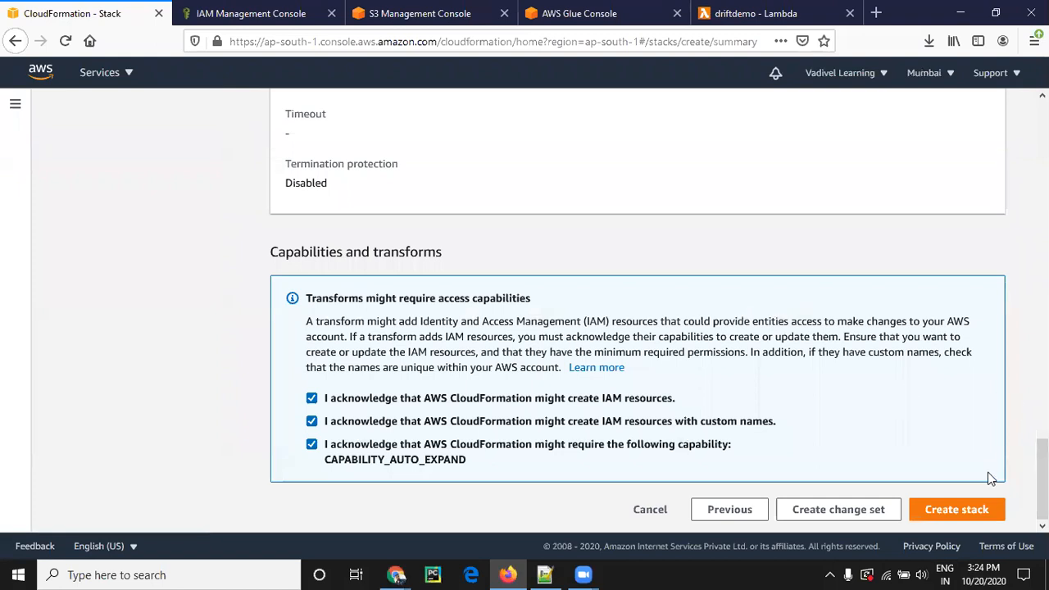
# - Create the Demo1 stack and refresh its events to review the first entries for the role and bucket
pyautogui.click(974, 511)
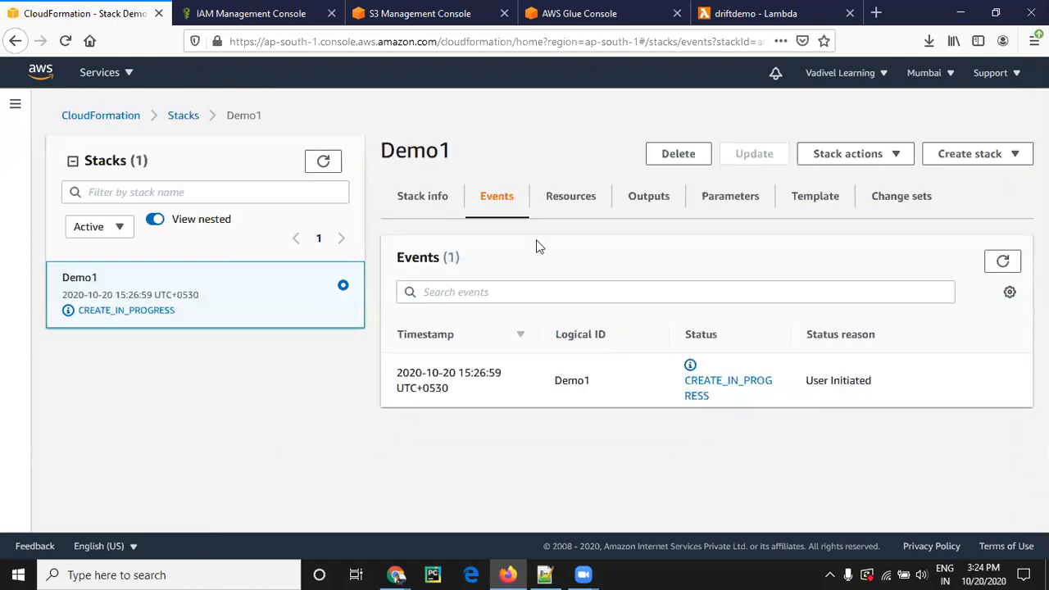
pyautogui.click(1003, 262)
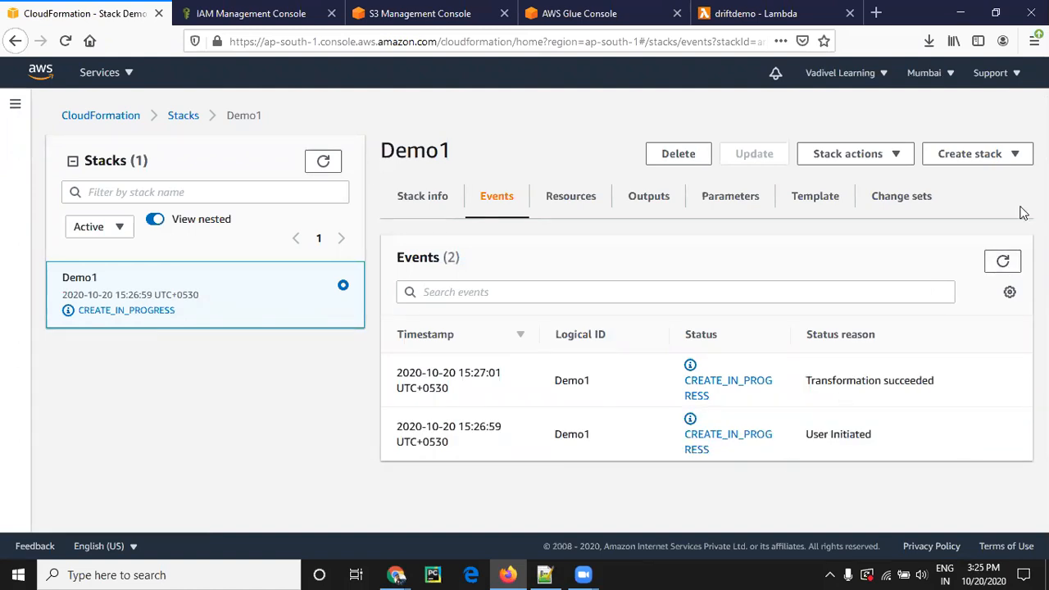
pyautogui.click(1002, 261)
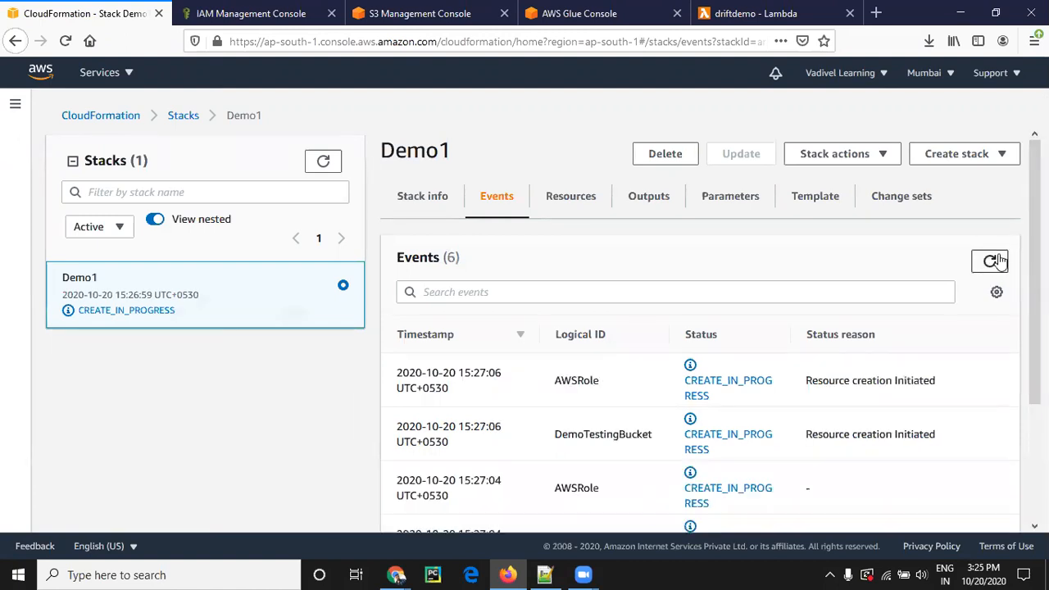
pyautogui.scroll(-3, 729, 312)
pyautogui.scroll(3, 757, 346)
pyautogui.scroll(-3, 765, 365)
pyautogui.scroll(4, 778, 359)
# - Keep refreshing the Demo1 events until stack creation completes and look through the list
pyautogui.click(988, 264)
pyautogui.click(989, 263)
pyautogui.scroll(-3, 794, 397)
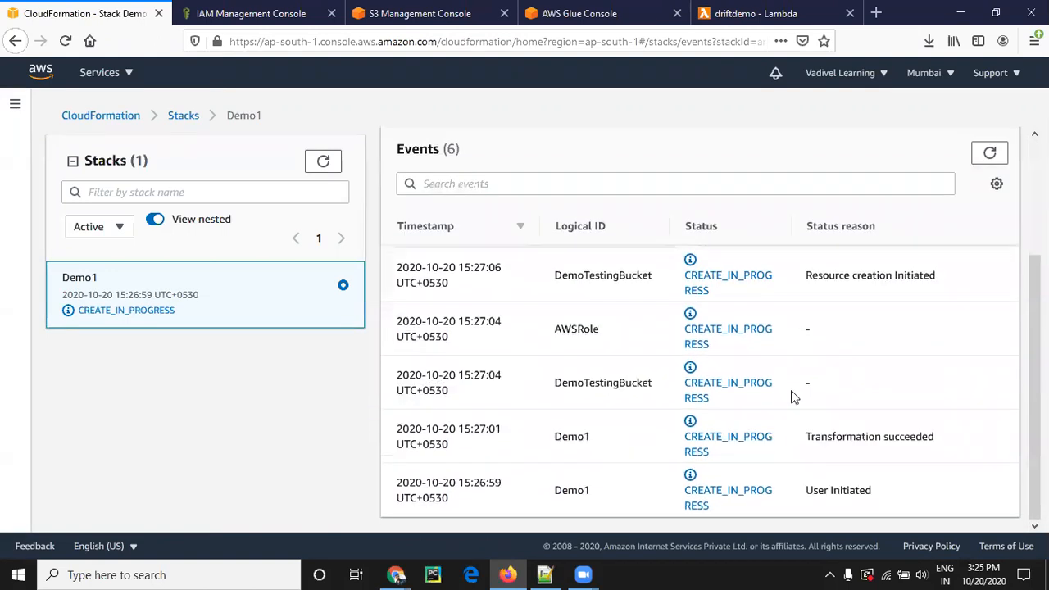
pyautogui.scroll(3, 794, 397)
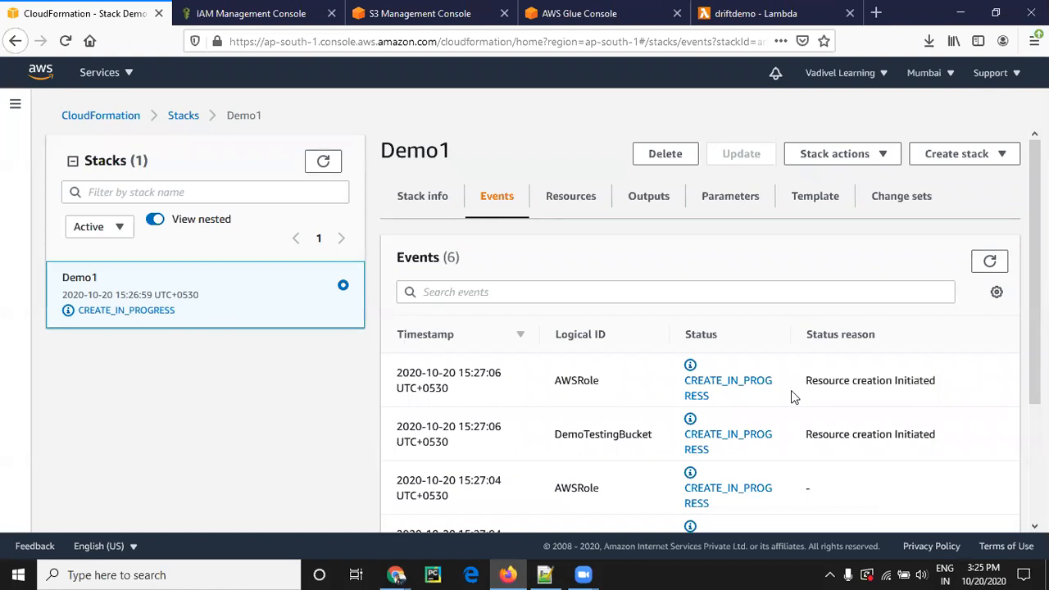
pyautogui.click(992, 264)
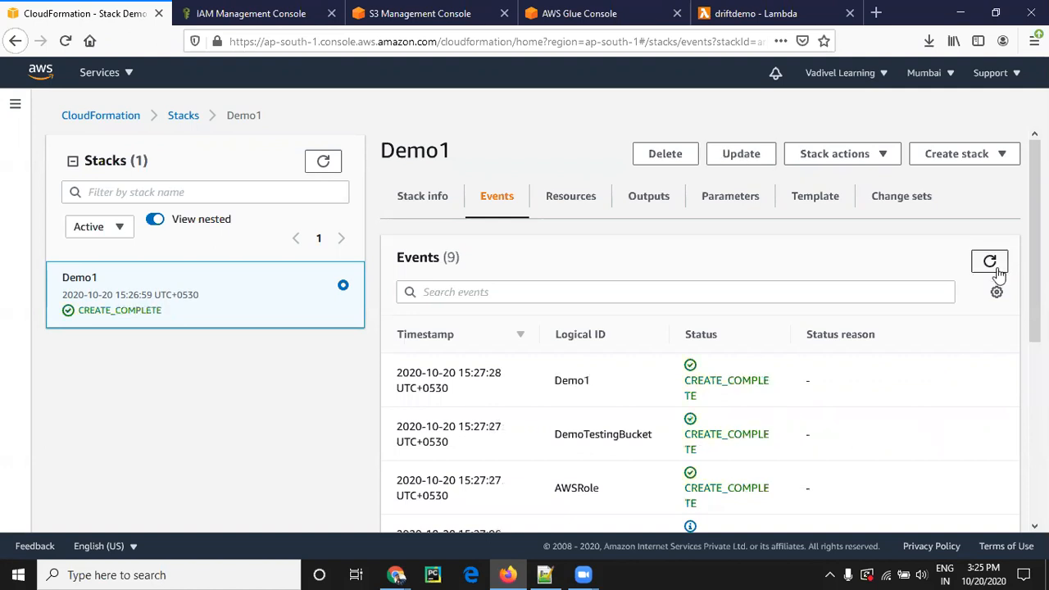
pyautogui.scroll(-3, 755, 403)
pyautogui.scroll(3, 672, 366)
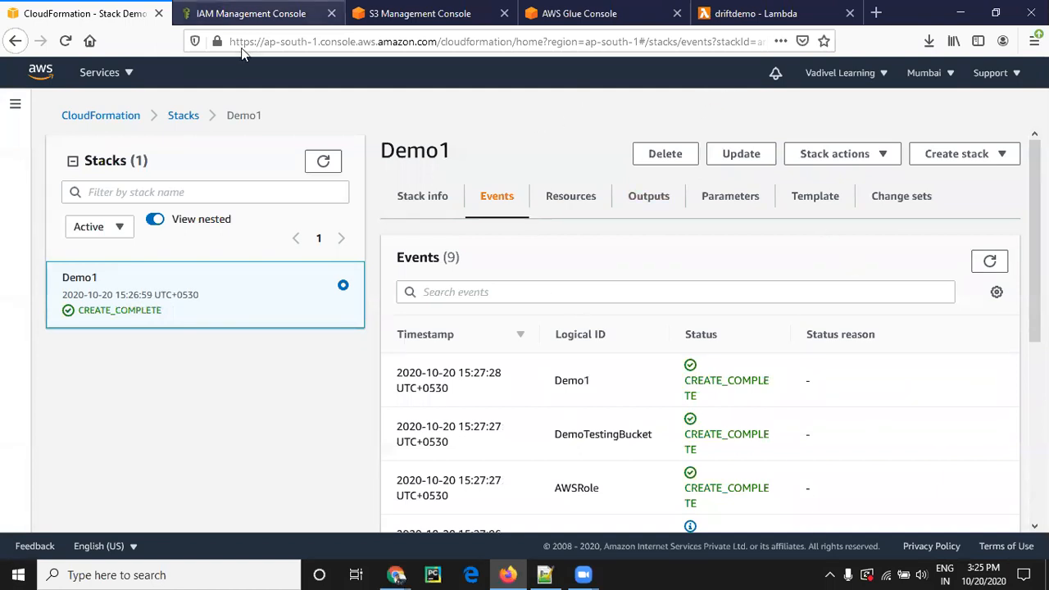
# - Refresh the IAM roles list and compare the new exe-role's name suffix with the account ID
pyautogui.click(246, 13)
pyautogui.click(953, 112)
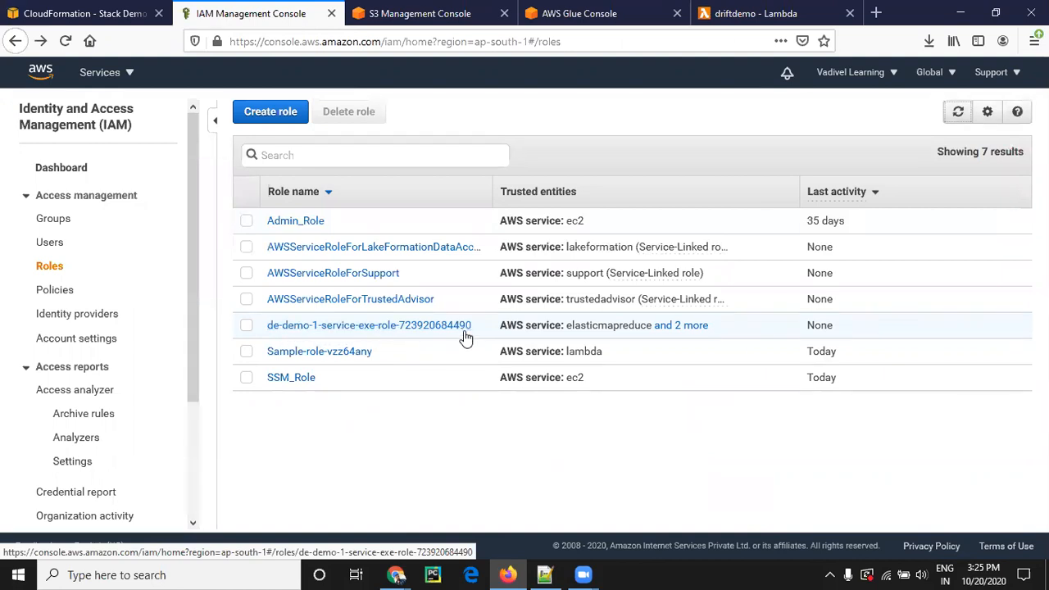
pyautogui.click(887, 75)
pyautogui.moveTo(815, 107); pyautogui.dragTo(890, 110)
pyautogui.click(673, 87)
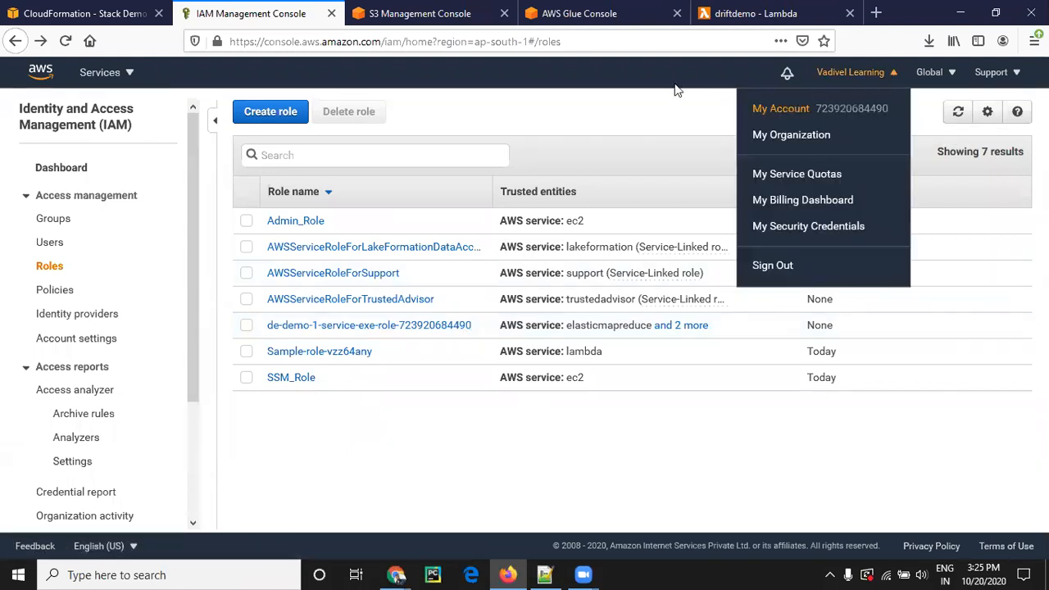
# - Open the new de-demo-1-service-exe-role and examine its inline glue-access-policy as JSON
pyautogui.click(399, 331)
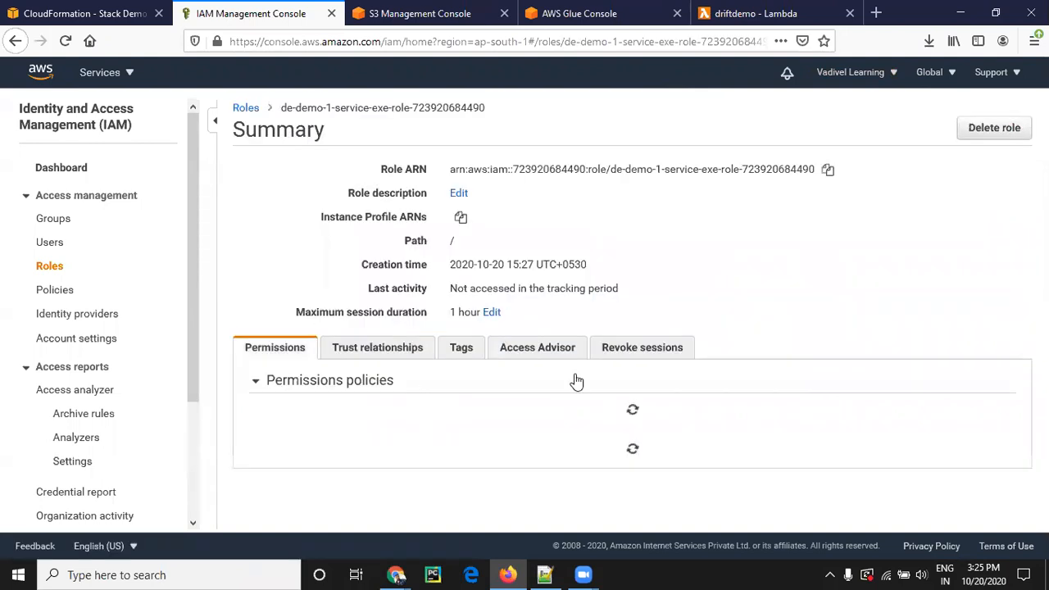
pyautogui.scroll(-1, 526, 409)
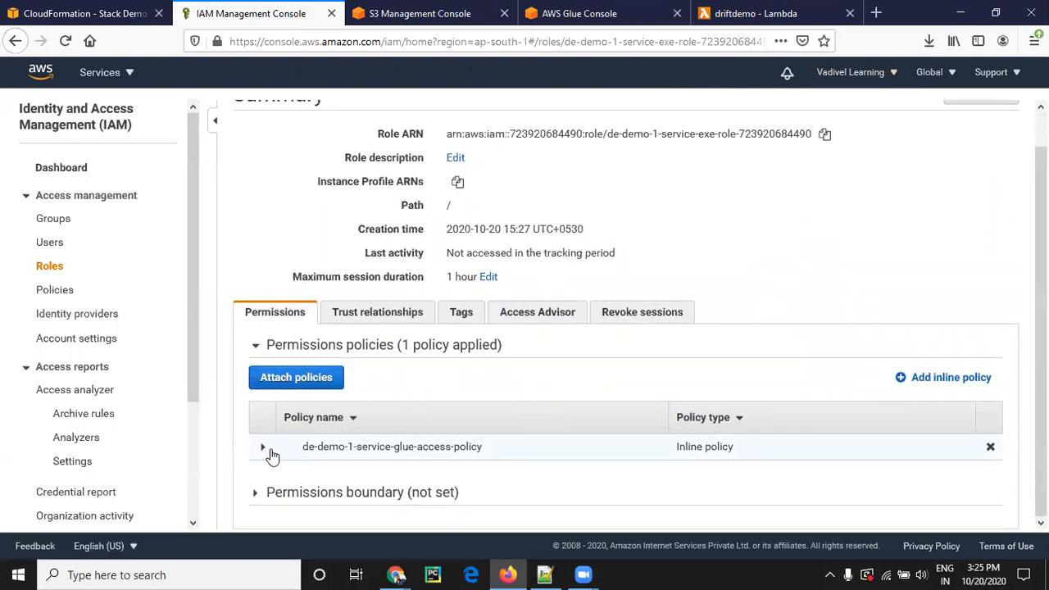
pyautogui.click(265, 451)
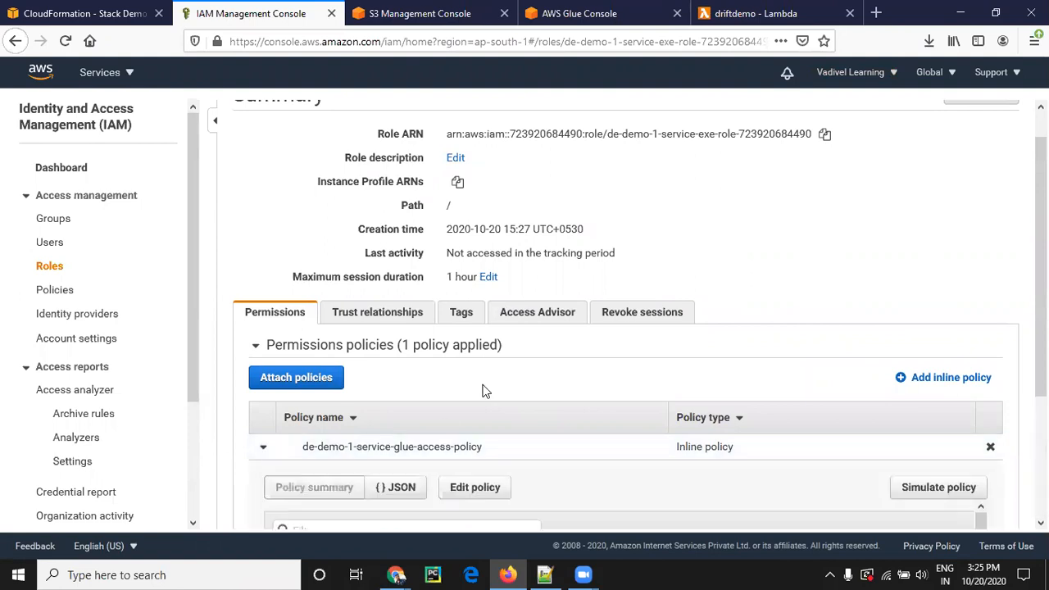
pyautogui.scroll(-3, 451, 382)
pyautogui.click(422, 364)
pyautogui.scroll(-5, 468, 433)
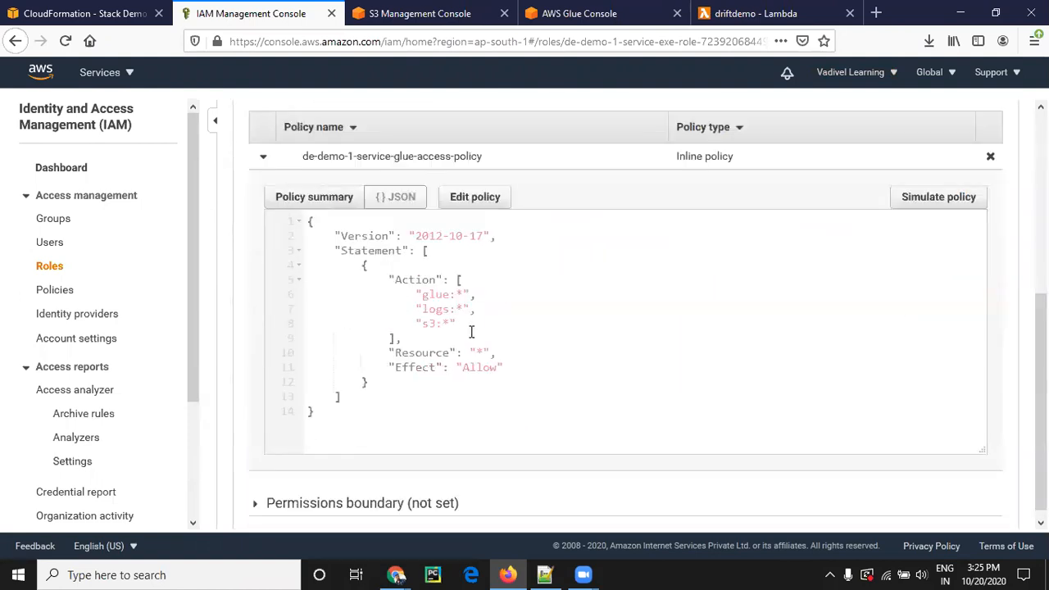
pyautogui.scroll(5, 507, 365)
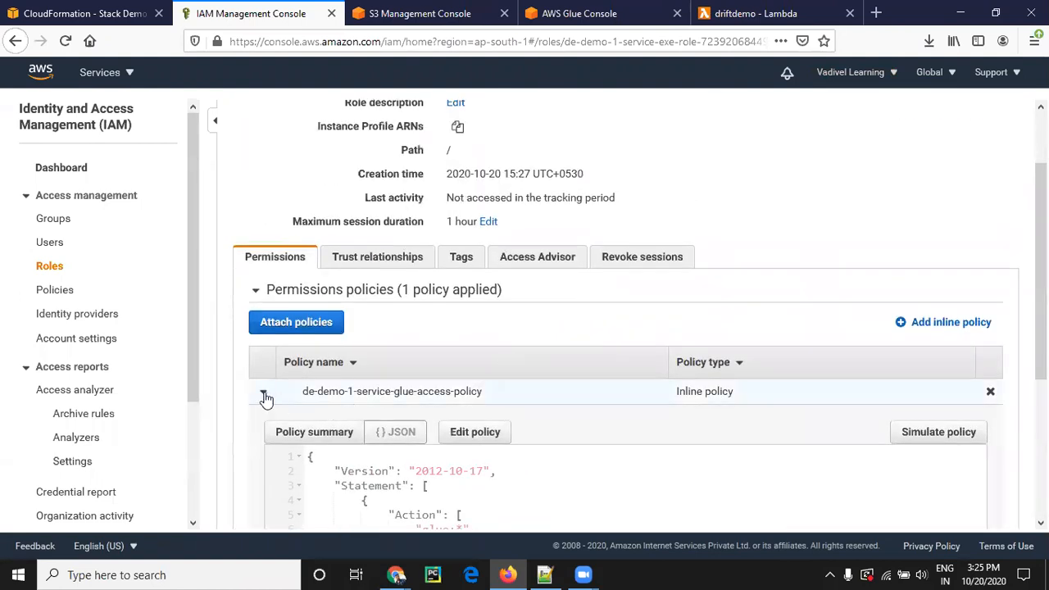
pyautogui.click(262, 391)
# - Examine the trusted entities in the role's trust relationships and return to its permissions
pyautogui.click(414, 313)
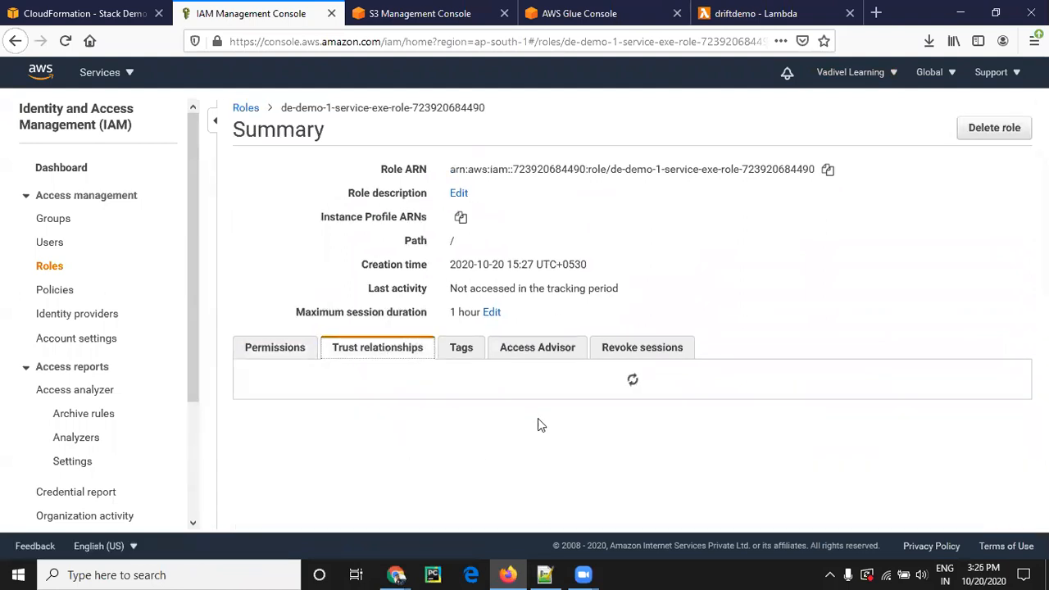
pyautogui.scroll(-1, 533, 399)
pyautogui.moveTo(415, 492); pyautogui.dragTo(253, 437)
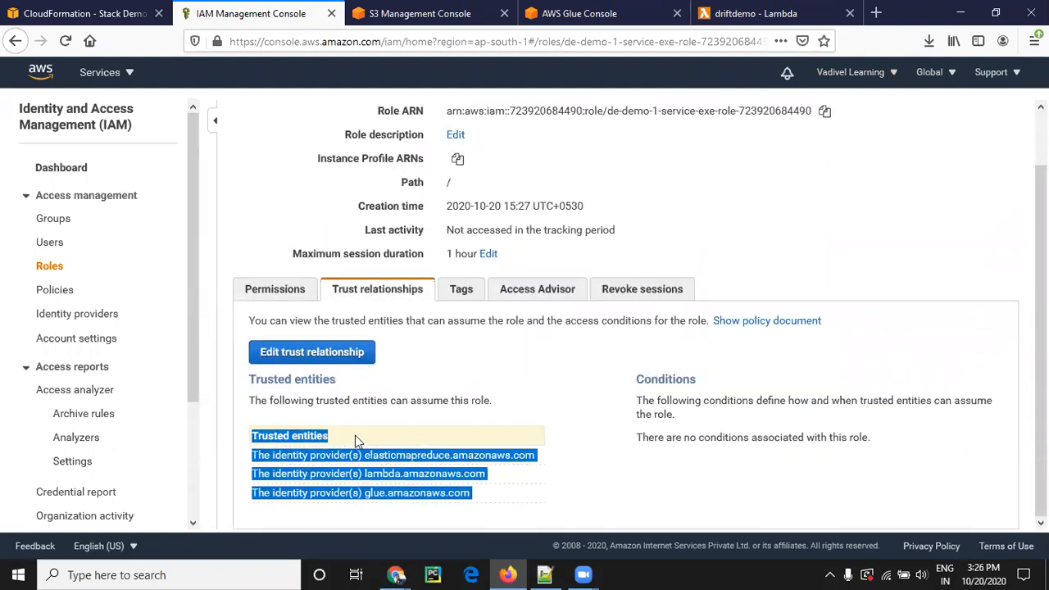
pyautogui.click(455, 431)
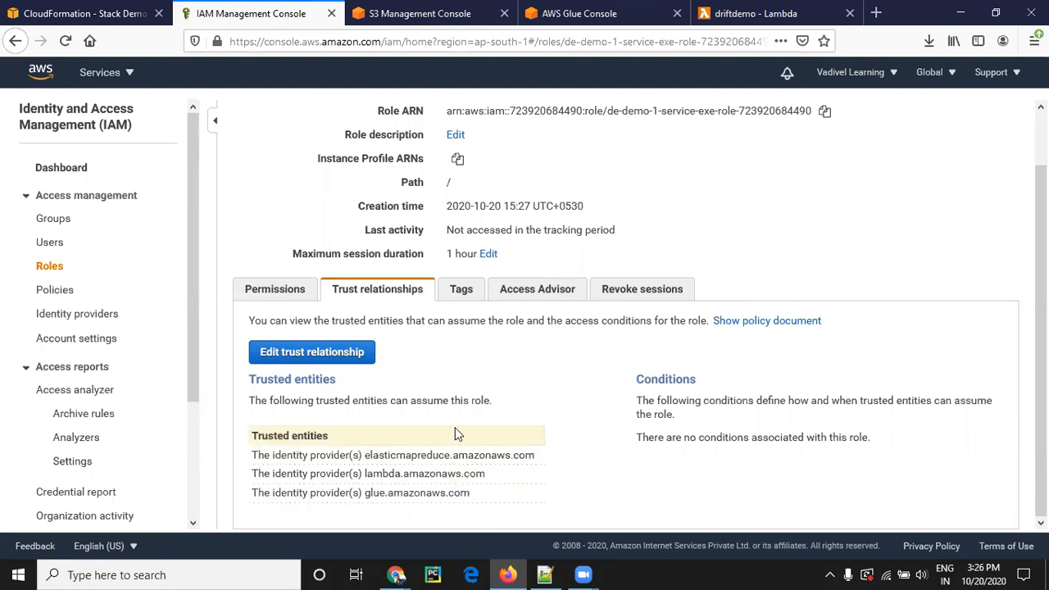
pyautogui.click(258, 291)
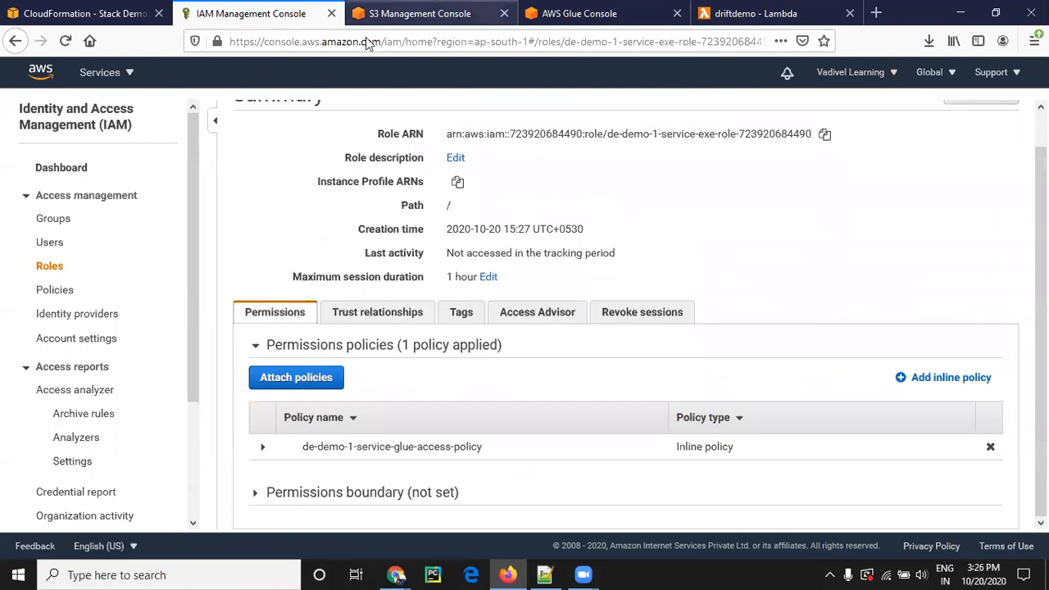
# - Refresh the S3 bucket list and check the creation date and name of the new de-demo-1-service-dev-testing bucket
pyautogui.hotkey('ctrl', 'Tab')
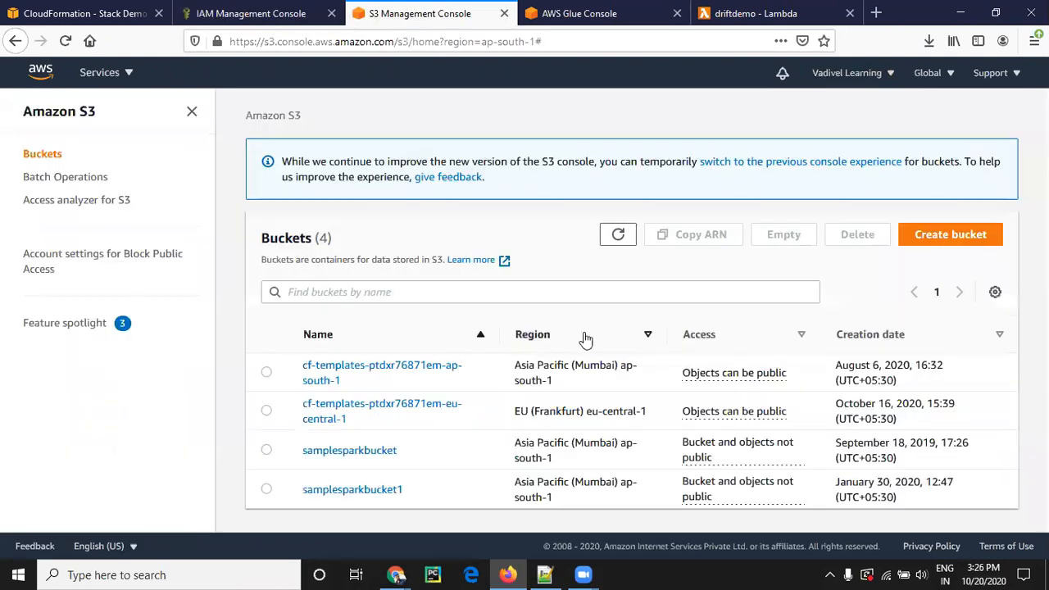
pyautogui.click(619, 237)
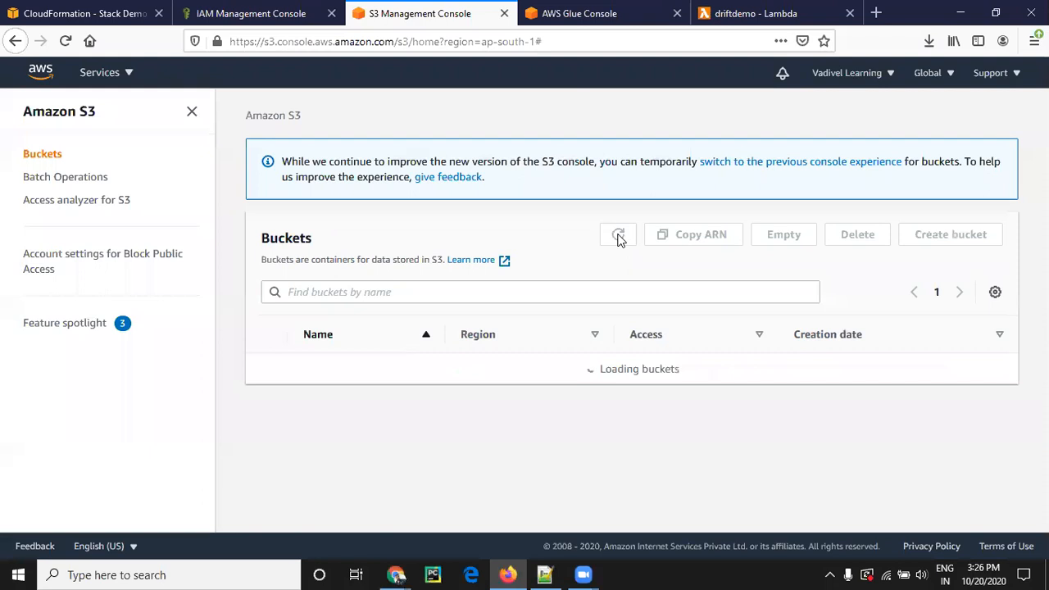
pyautogui.scroll(-1, 525, 417)
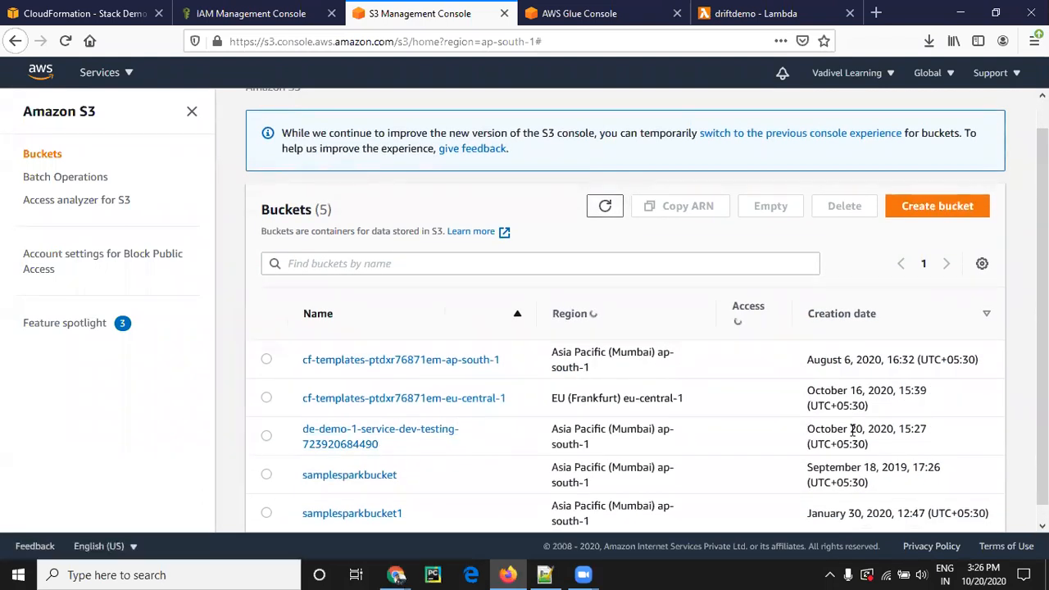
pyautogui.moveTo(905, 429); pyautogui.dragTo(838, 422)
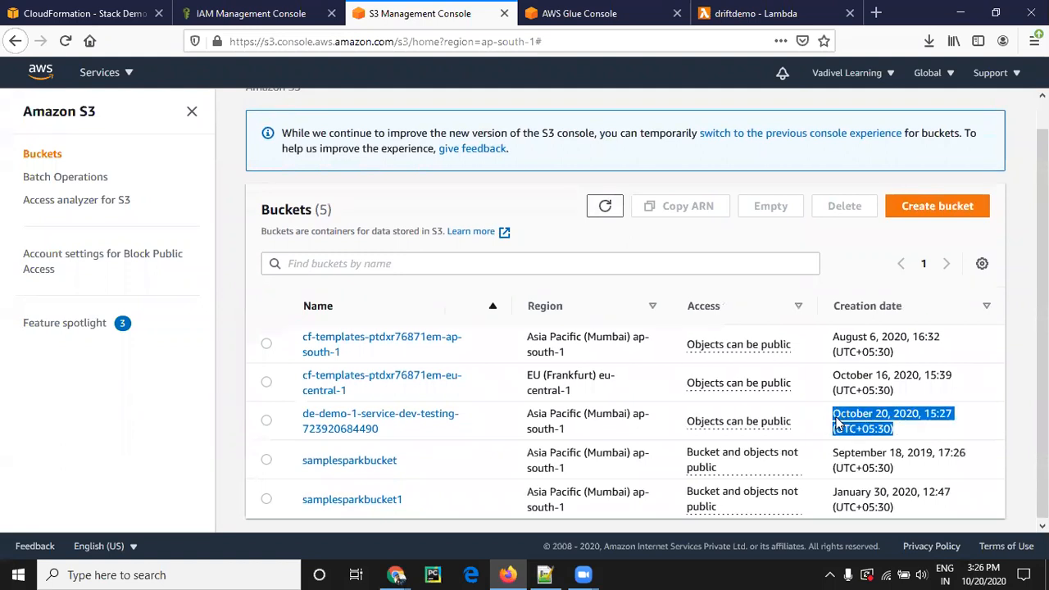
pyautogui.moveTo(387, 431); pyautogui.dragTo(285, 422)
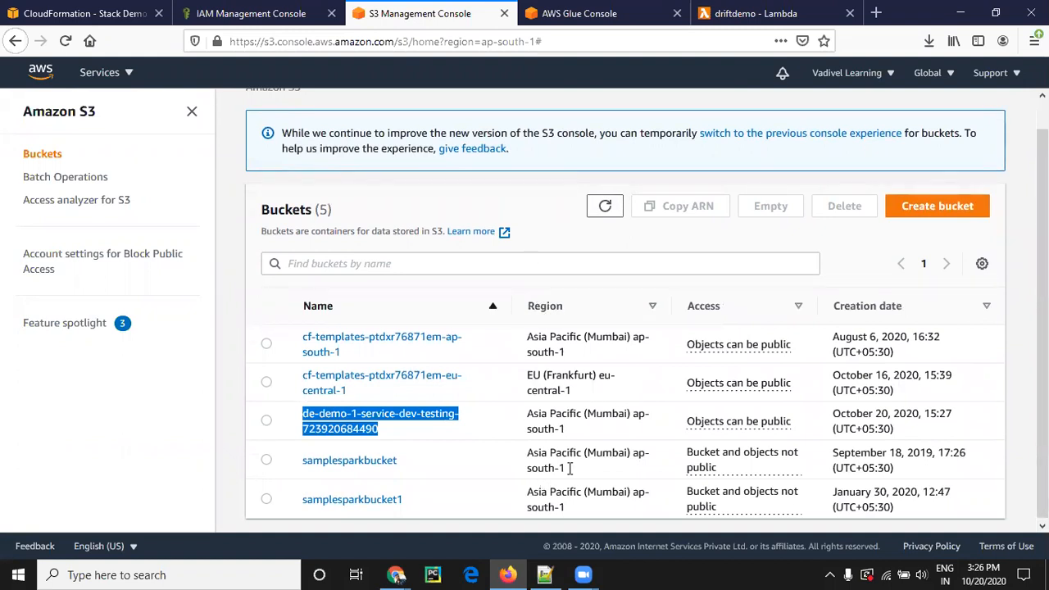
# - Switch to Notepad++, open the scenario2 template and expand its Parameters and Resources sections to examine the DemoRole definition
pyautogui.click(550, 574)
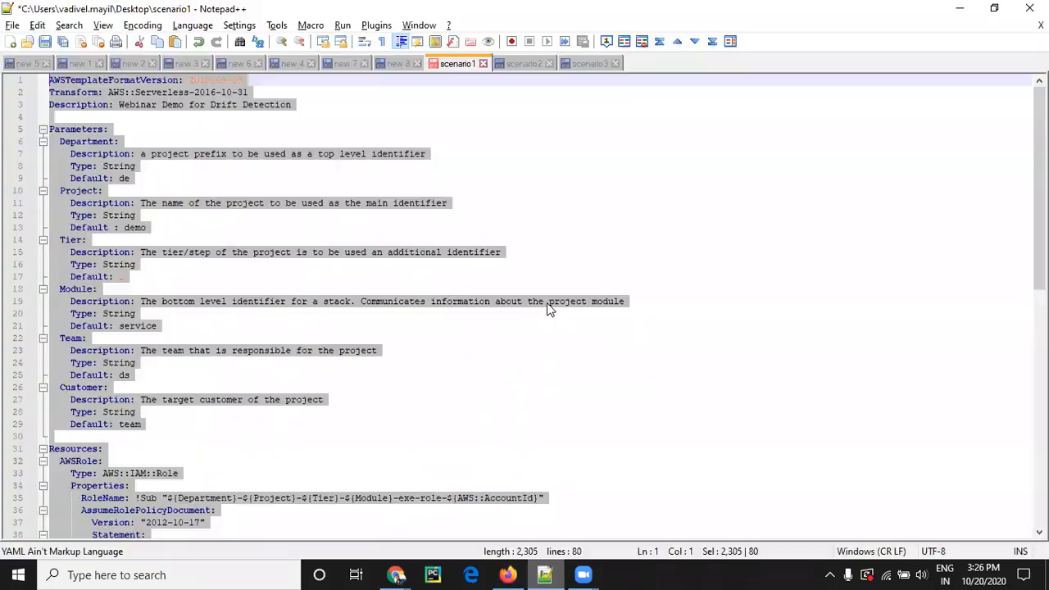
pyautogui.click(549, 267)
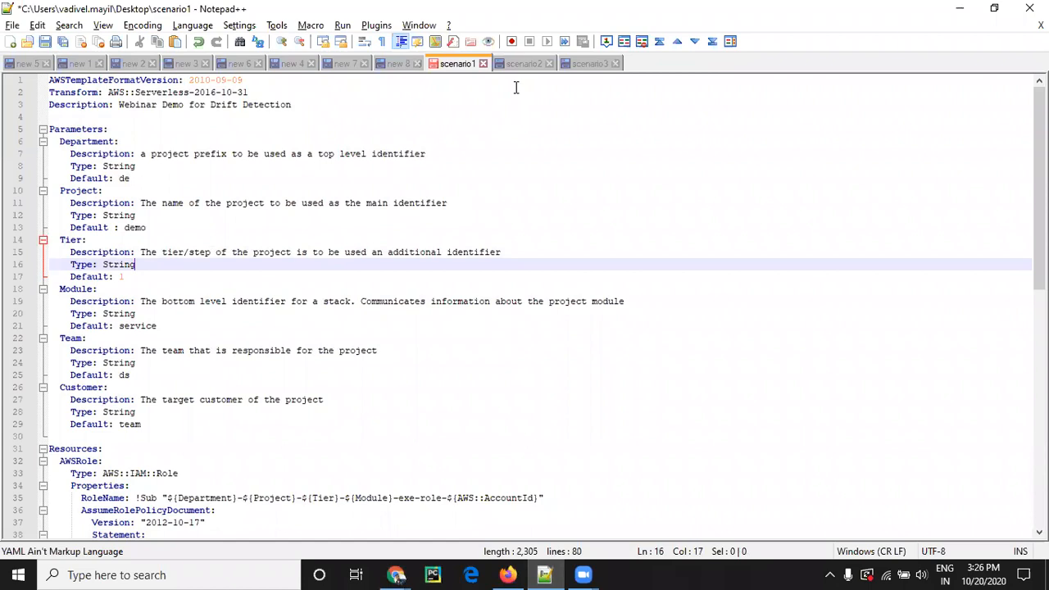
pyautogui.click(523, 63)
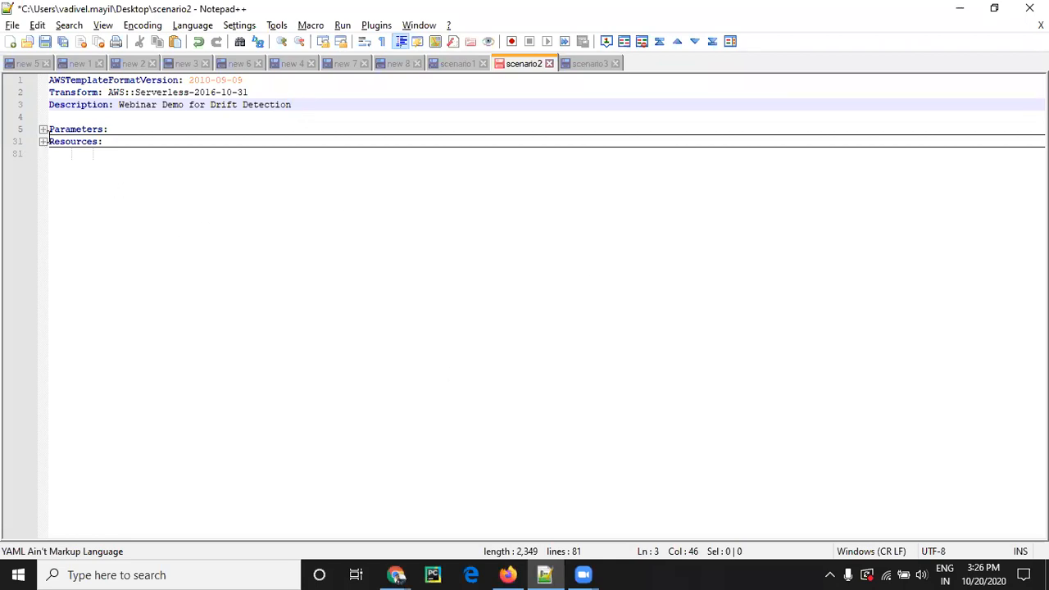
pyautogui.click(42, 130)
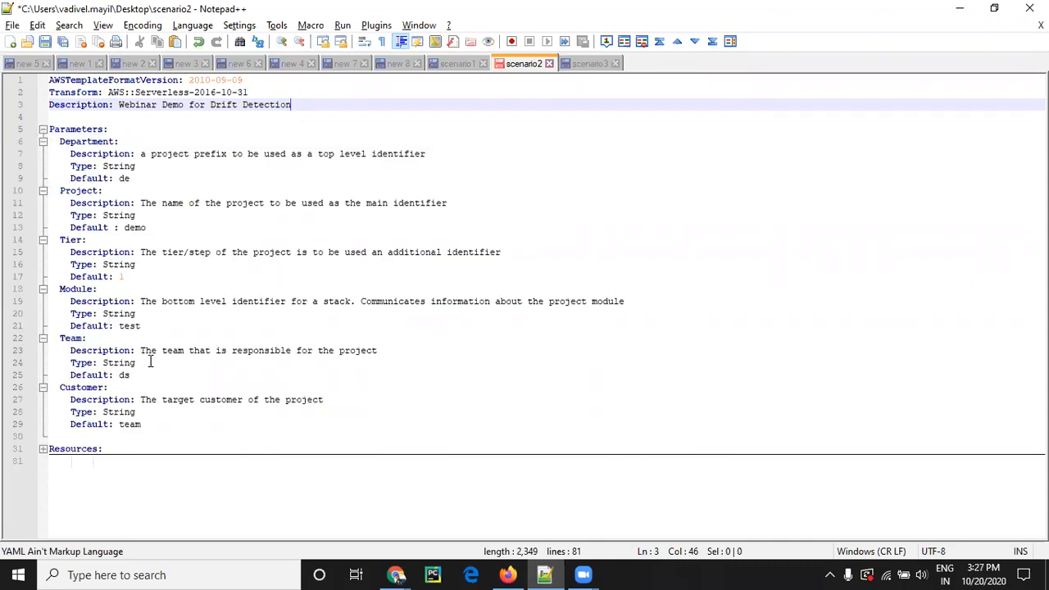
pyautogui.click(43, 448)
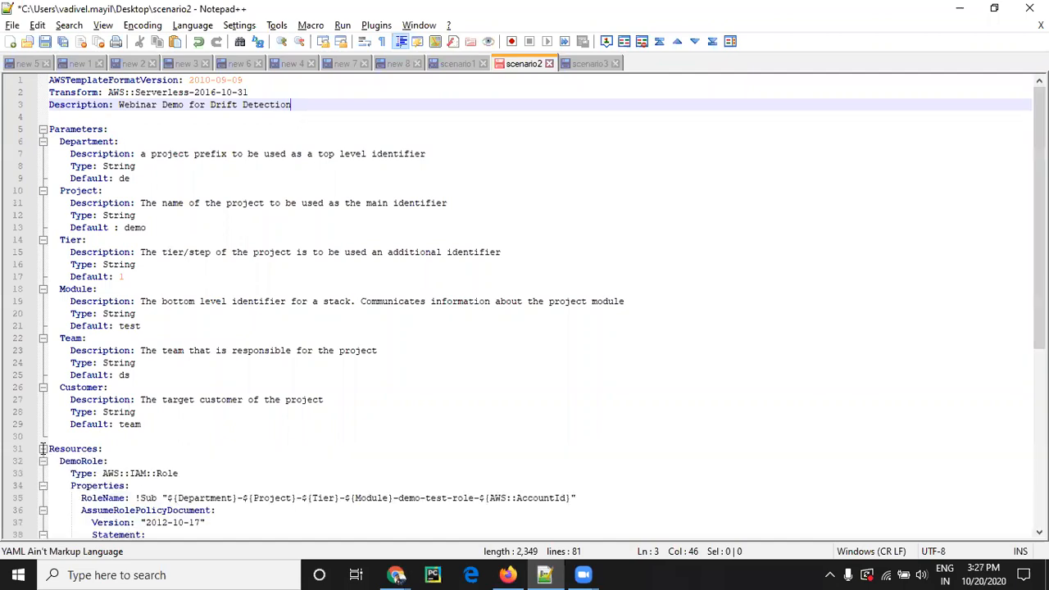
pyautogui.scroll(-7, 188, 345)
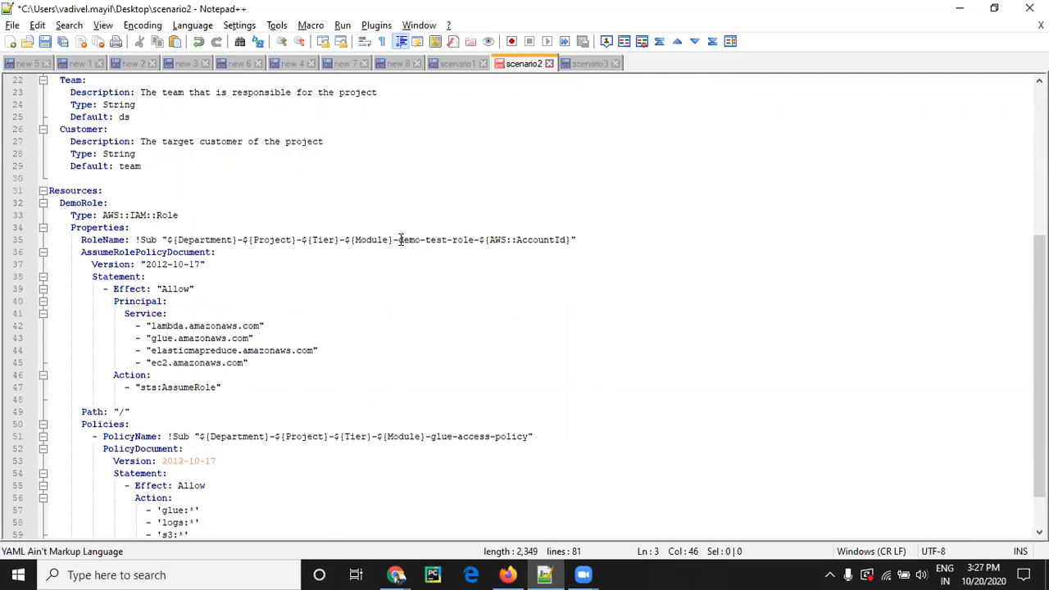
# - Compare the RoleName definitions of the roles in the scenario2 and scenario1 templates
pyautogui.doubleClick(455, 238)
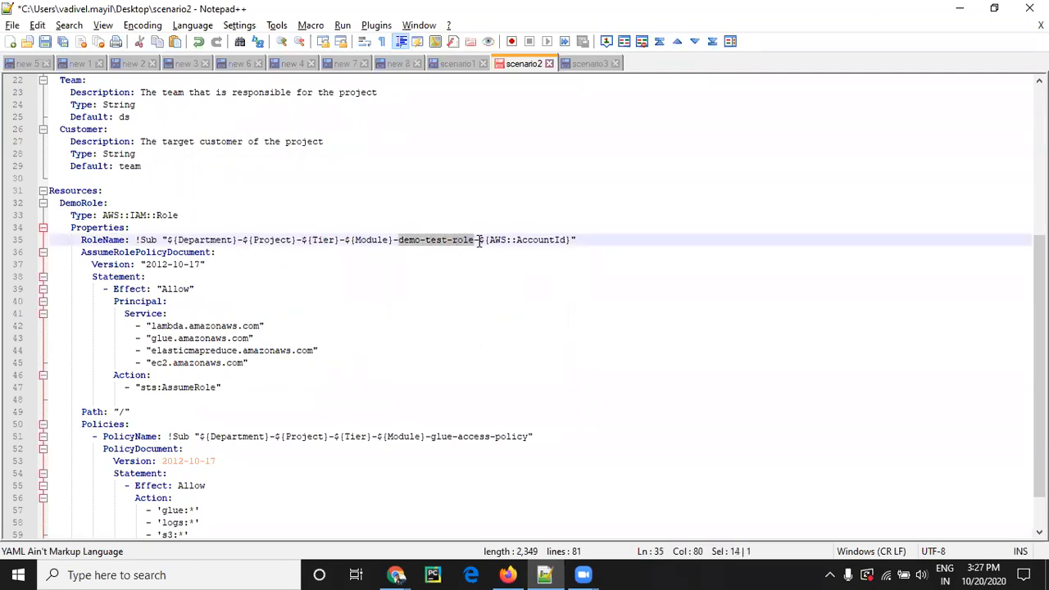
pyautogui.click(458, 63)
pyautogui.scroll(-4, 487, 368)
pyautogui.moveTo(401, 350); pyautogui.dragTo(438, 352)
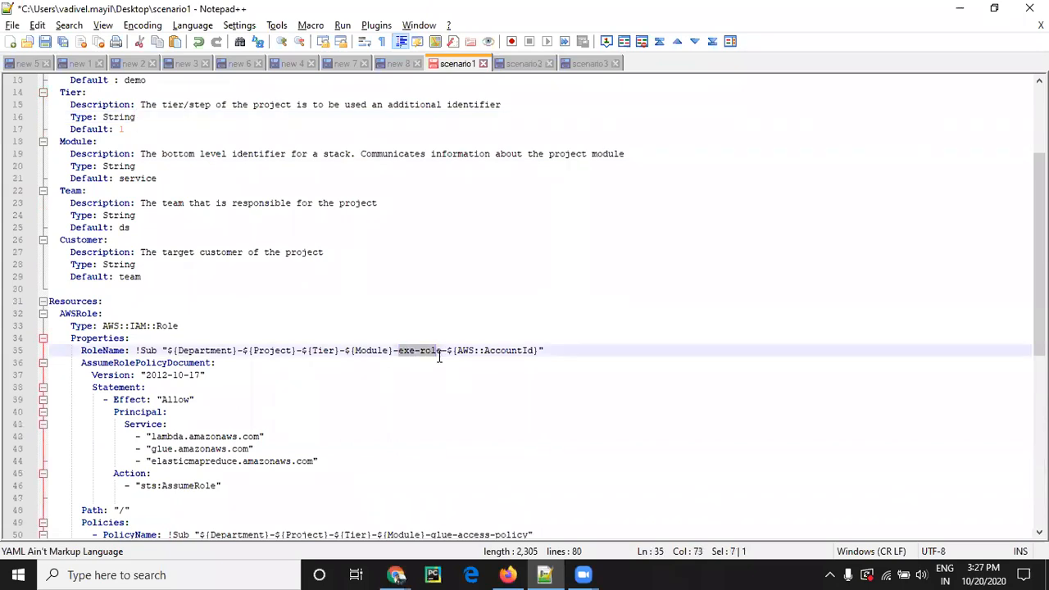
pyautogui.click(524, 63)
pyautogui.click(433, 261)
pyautogui.moveTo(400, 239); pyautogui.dragTo(473, 243)
# - Compare the trusted service entries under AssumeRolePolicyDocument between the scenario2 and scenario1 templates
pyautogui.click(283, 351)
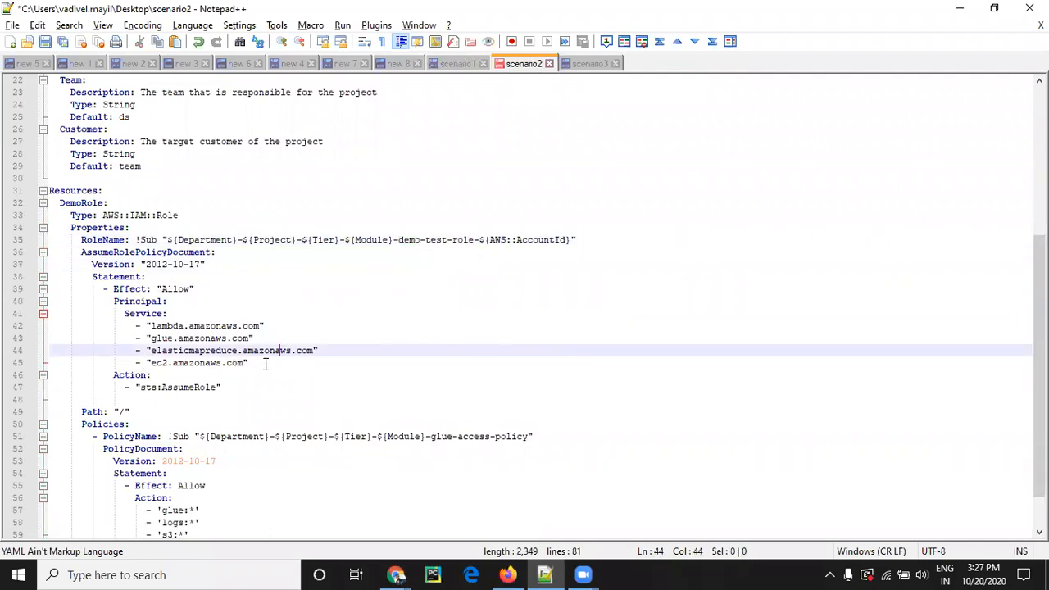
pyautogui.moveTo(265, 364); pyautogui.dragTo(118, 363)
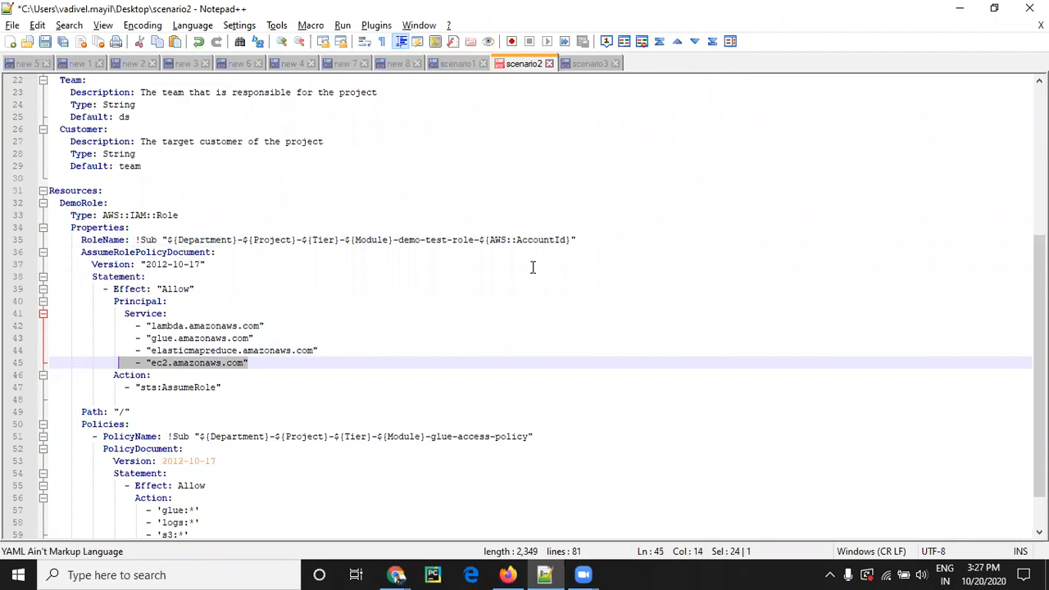
pyautogui.click(451, 64)
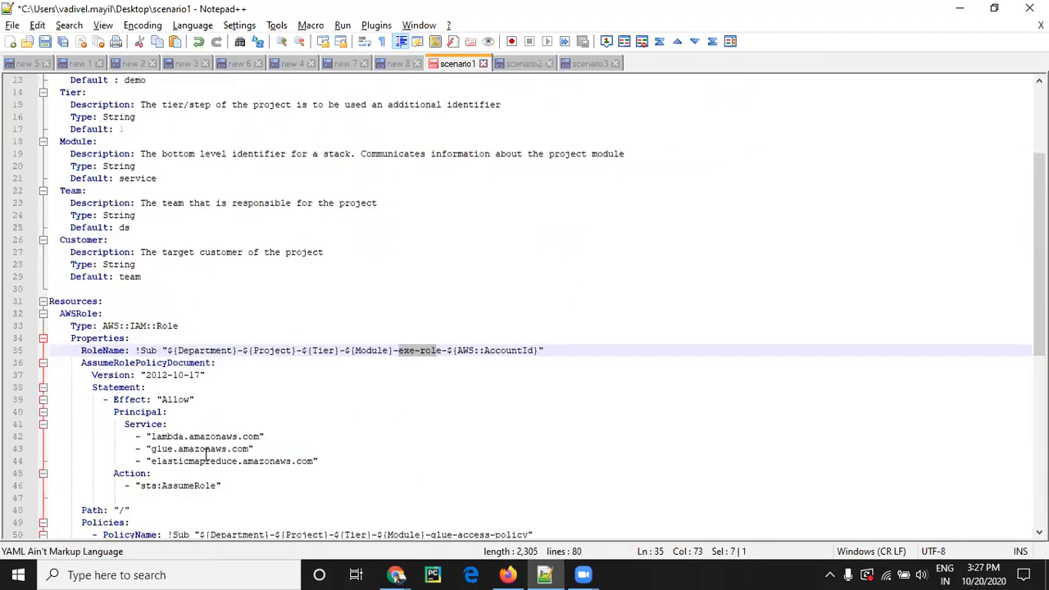
pyautogui.scroll(-1, 206, 454)
pyautogui.click(137, 400)
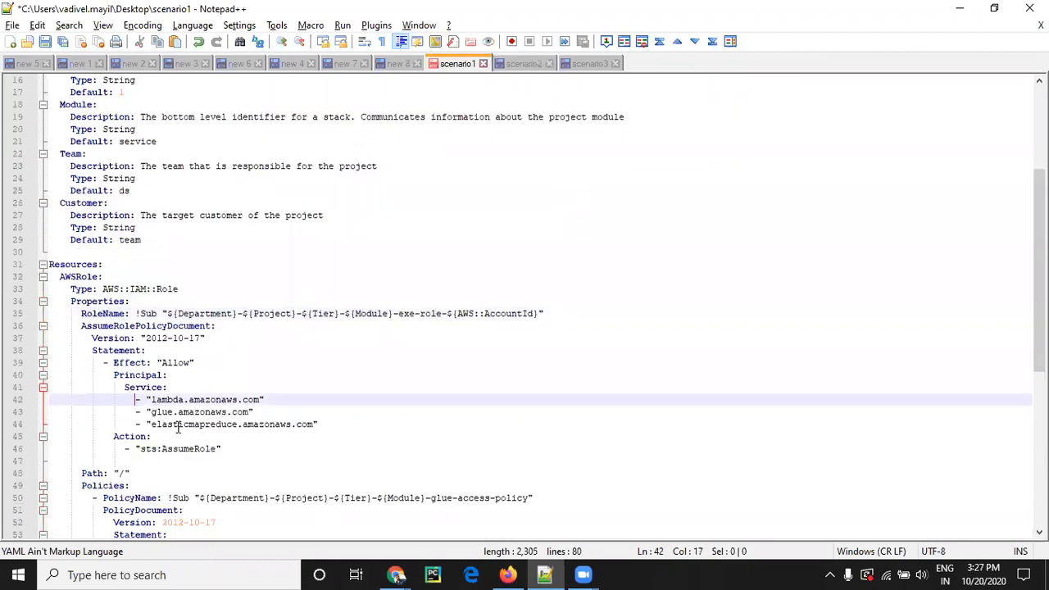
pyautogui.click(525, 64)
pyautogui.click(218, 363)
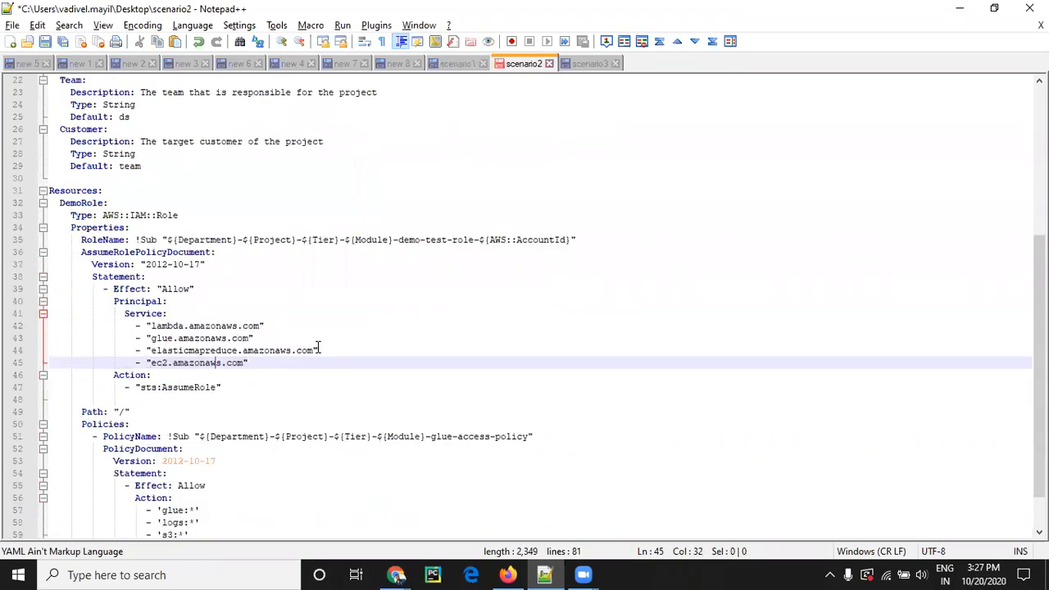
# - Expand the DemoTestingBucket resource in scenario2 and examine its BucketName and tags
pyautogui.scroll(-2, 320, 350)
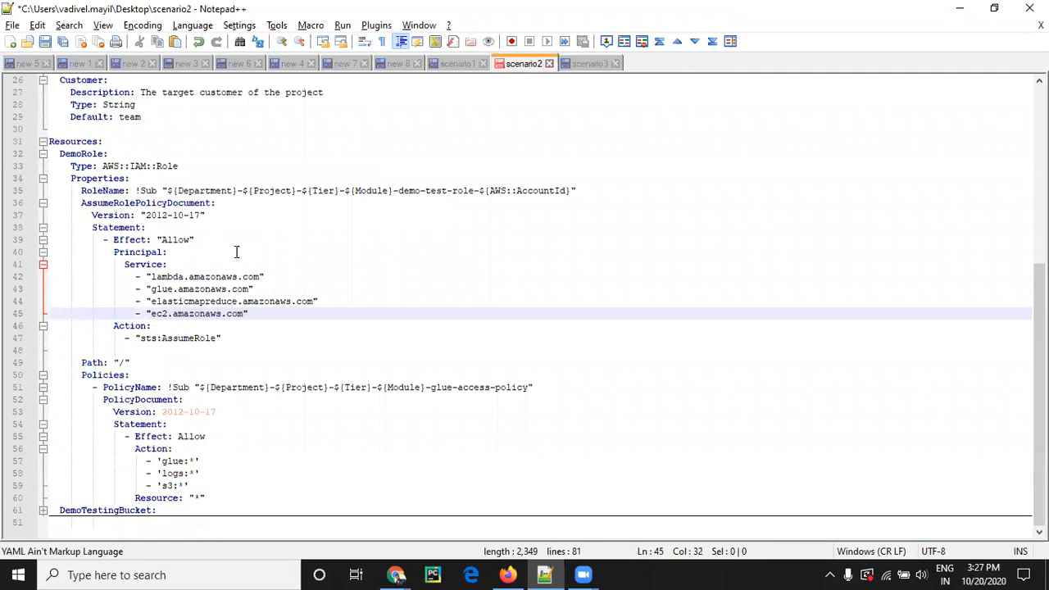
pyautogui.click(43, 510)
pyautogui.scroll(-4, 452, 282)
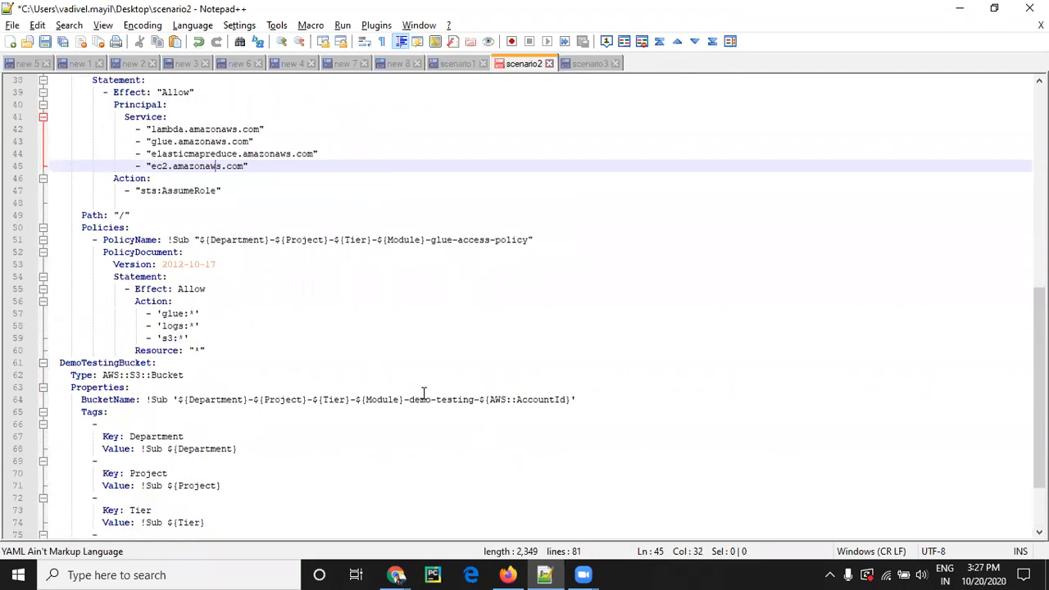
pyautogui.scroll(-2, 426, 392)
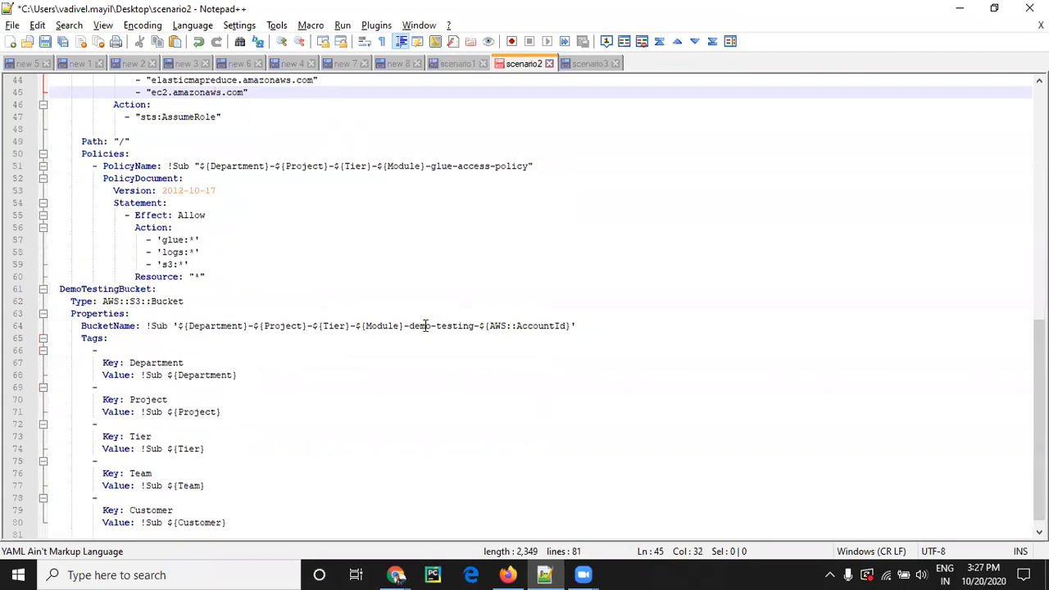
pyautogui.moveTo(409, 326); pyautogui.dragTo(475, 326)
pyautogui.click(386, 378)
pyautogui.scroll(-1, 411, 343)
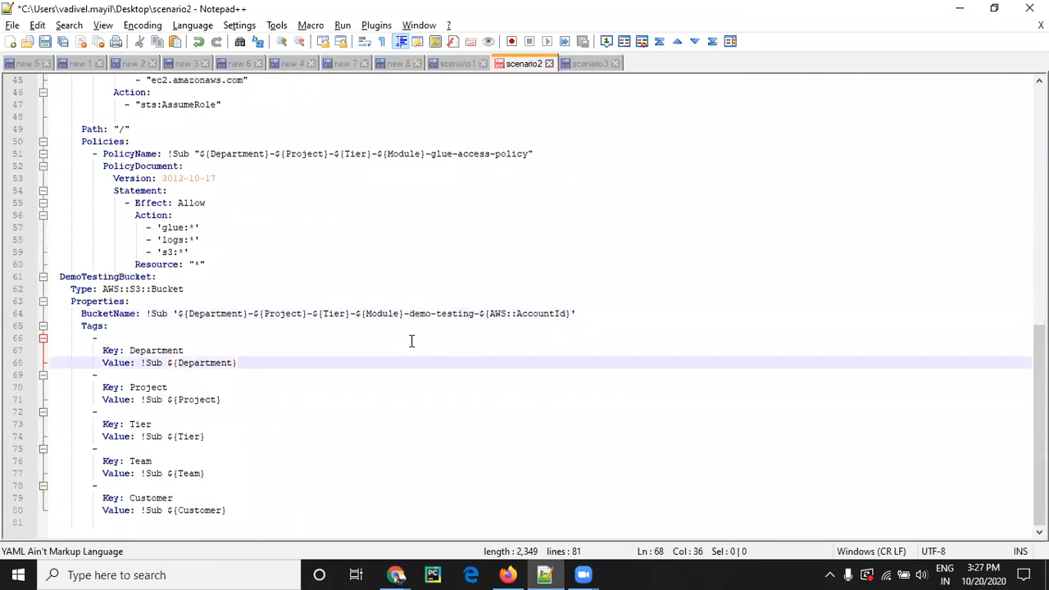
# - Copy the entire scenario2 template and switch to the CloudFormation Demo1 stack in Firefox
pyautogui.scroll(4, 412, 341)
pyautogui.scroll(8, 411, 341)
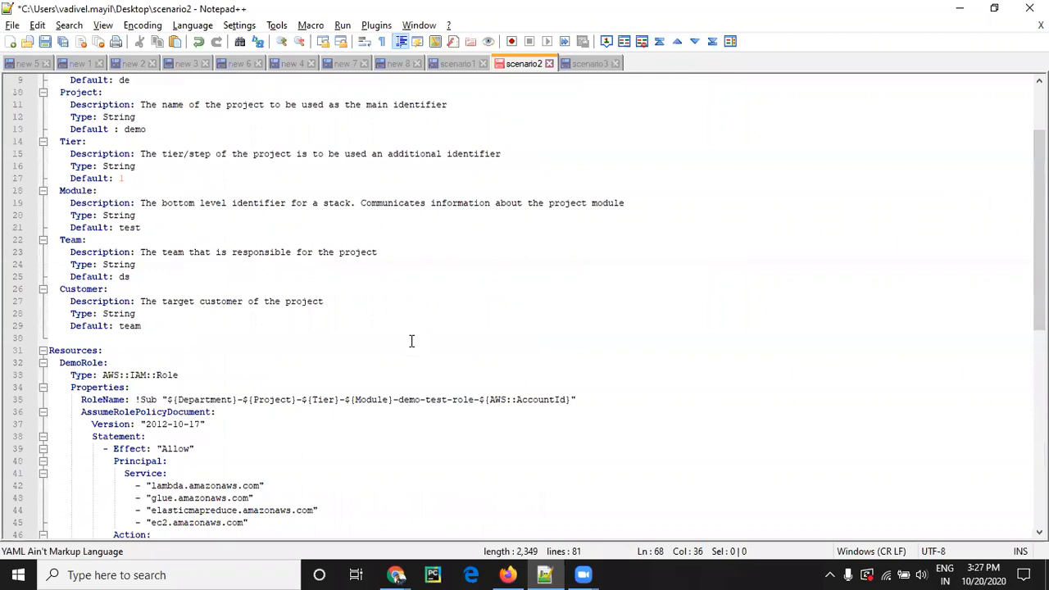
pyautogui.scroll(3, 411, 341)
pyautogui.hotkey('ctrl', 'a')
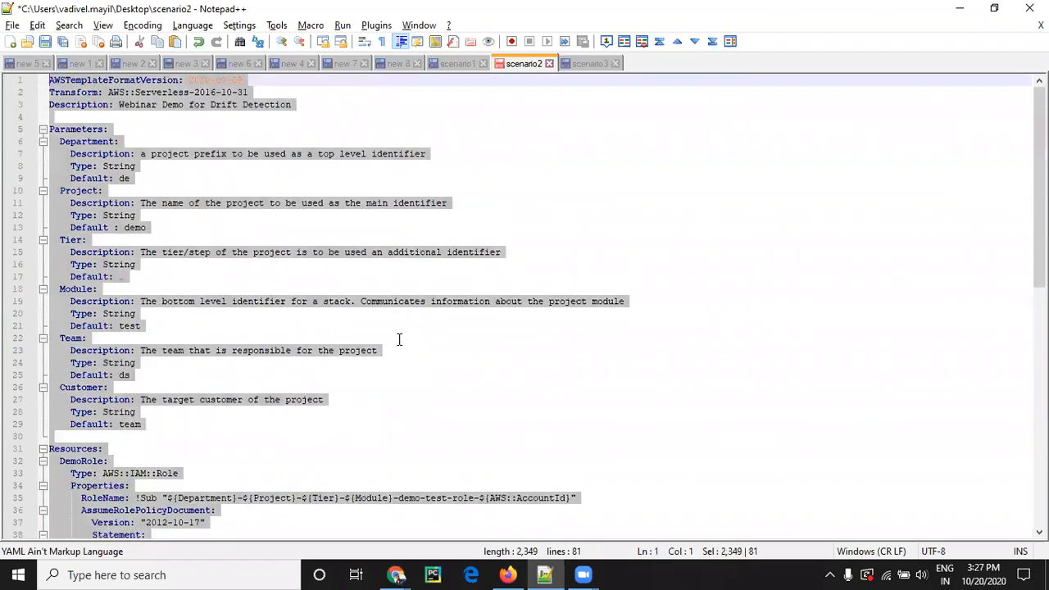
pyautogui.click(507, 574)
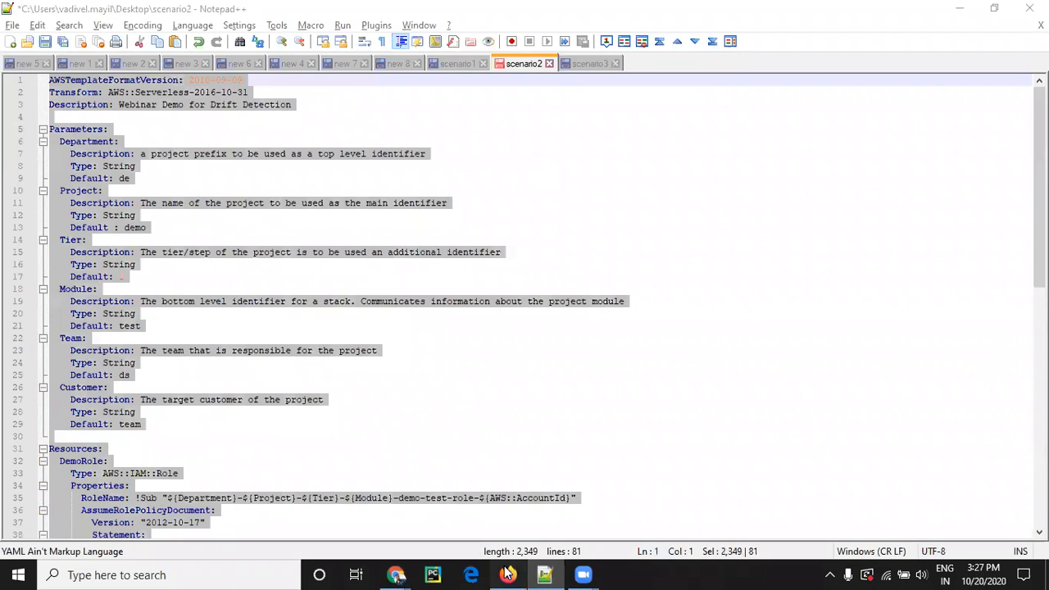
pyautogui.click(508, 574)
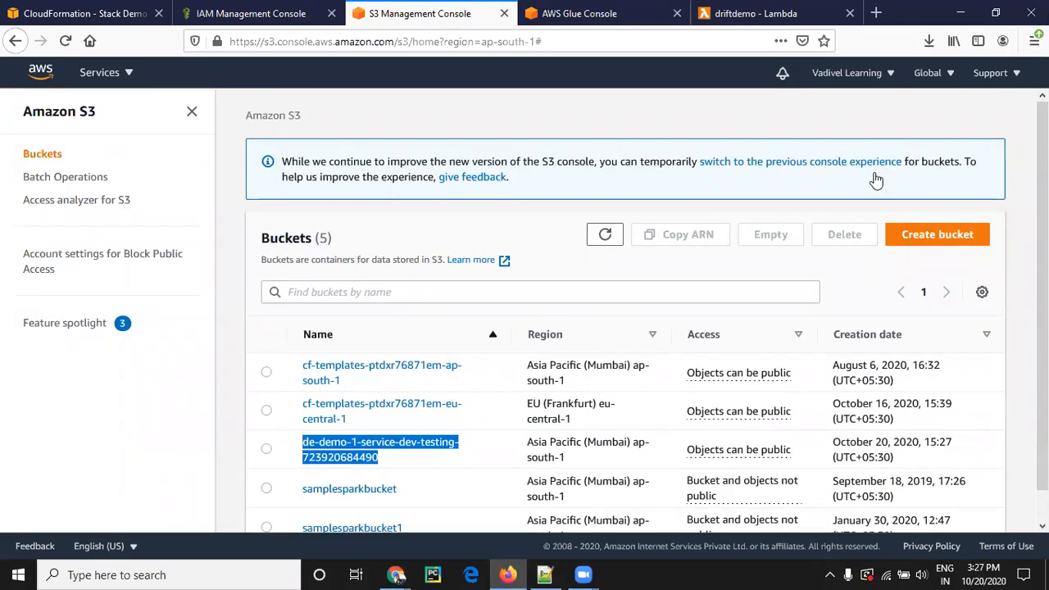
pyautogui.hotkey('ctrl', '1')
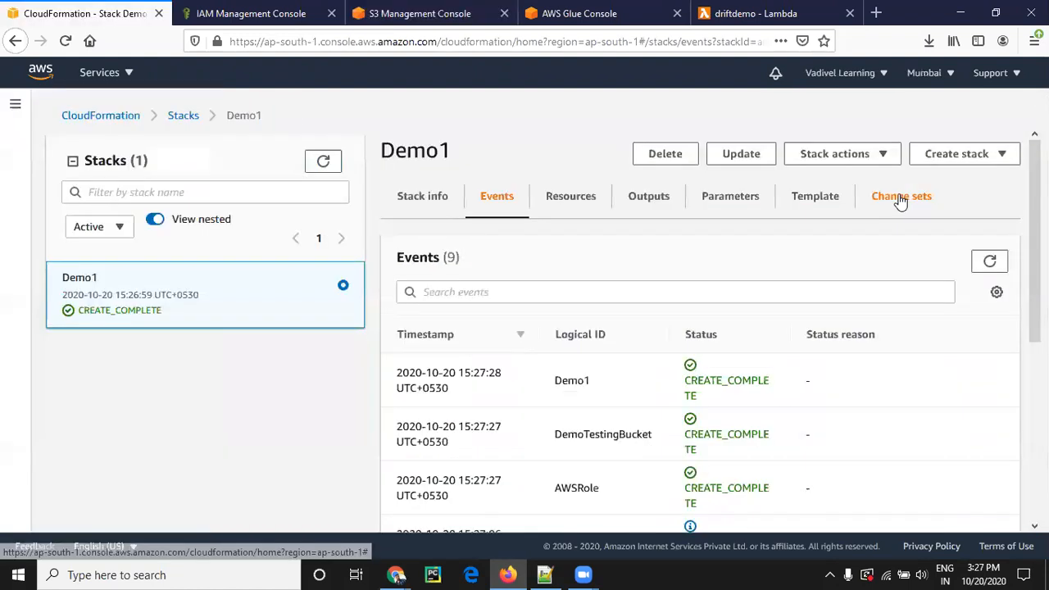
# - Start a change set for the Demo1 stack and open its template in Designer as YAML
pyautogui.click(900, 202)
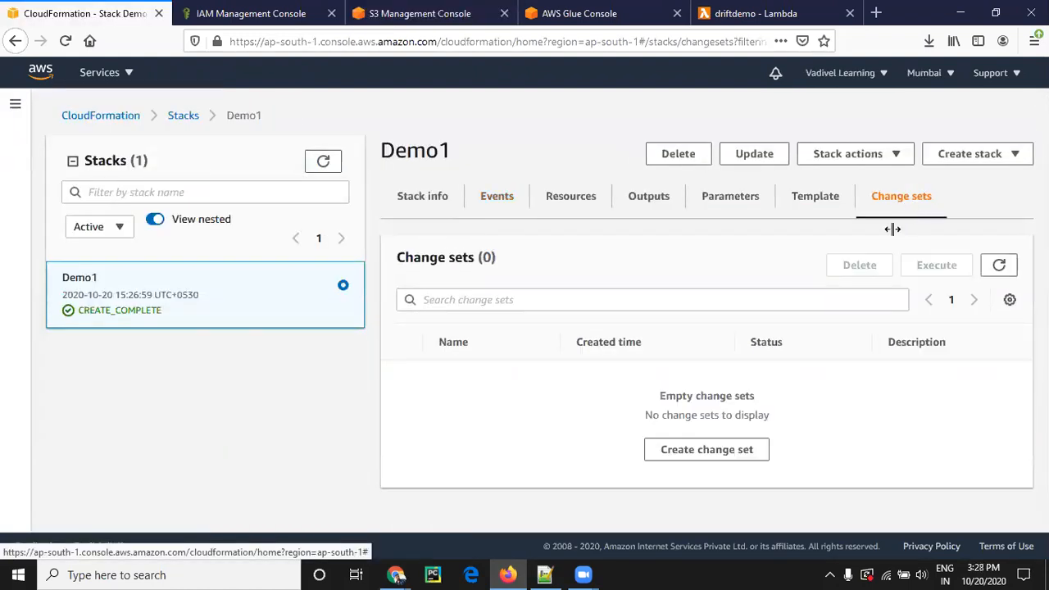
pyautogui.click(724, 453)
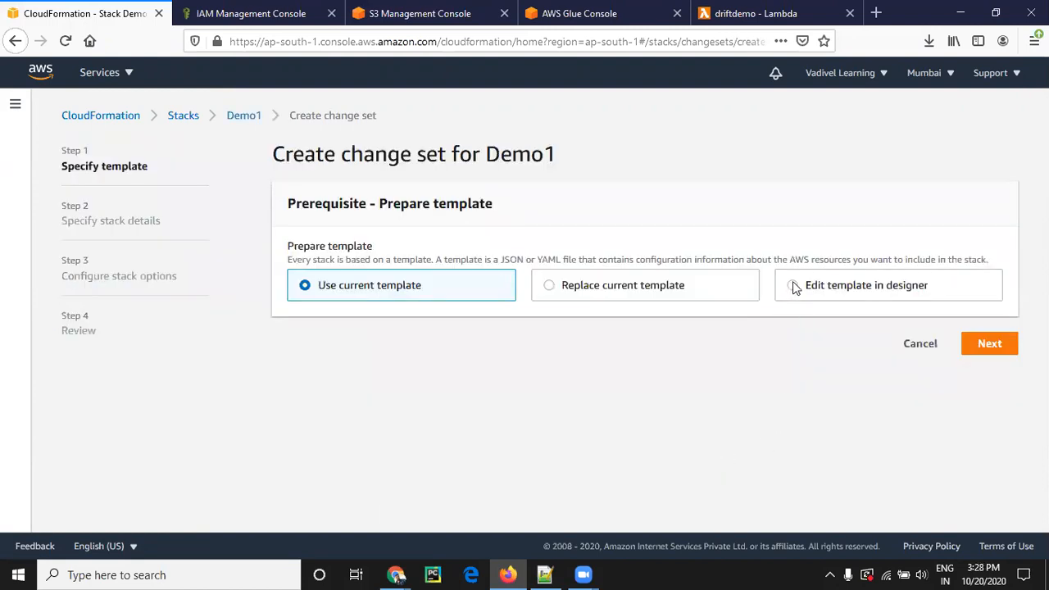
pyautogui.click(793, 287)
pyautogui.click(930, 464)
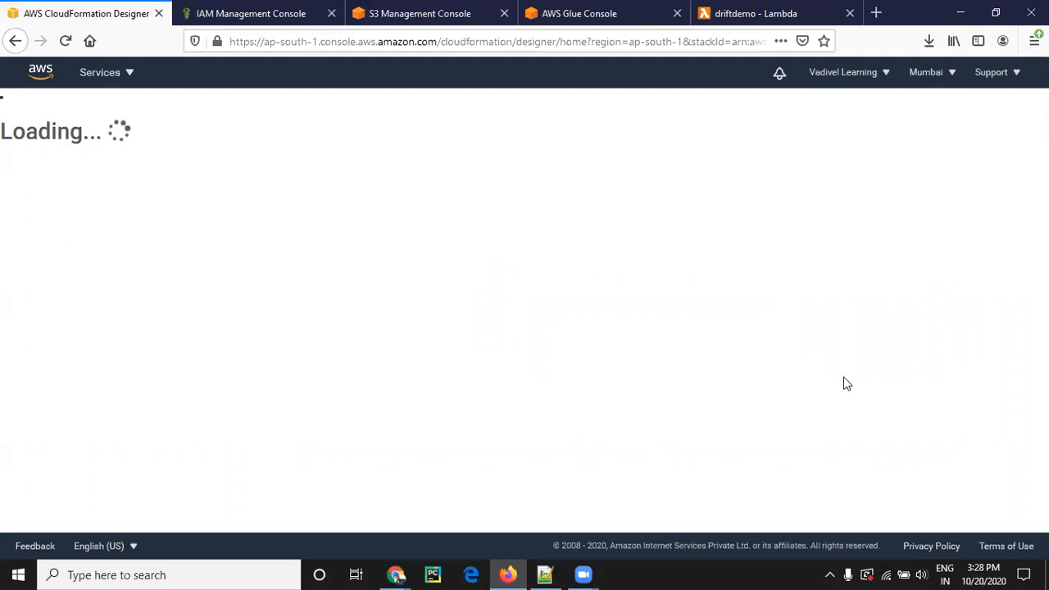
pyautogui.click(791, 377)
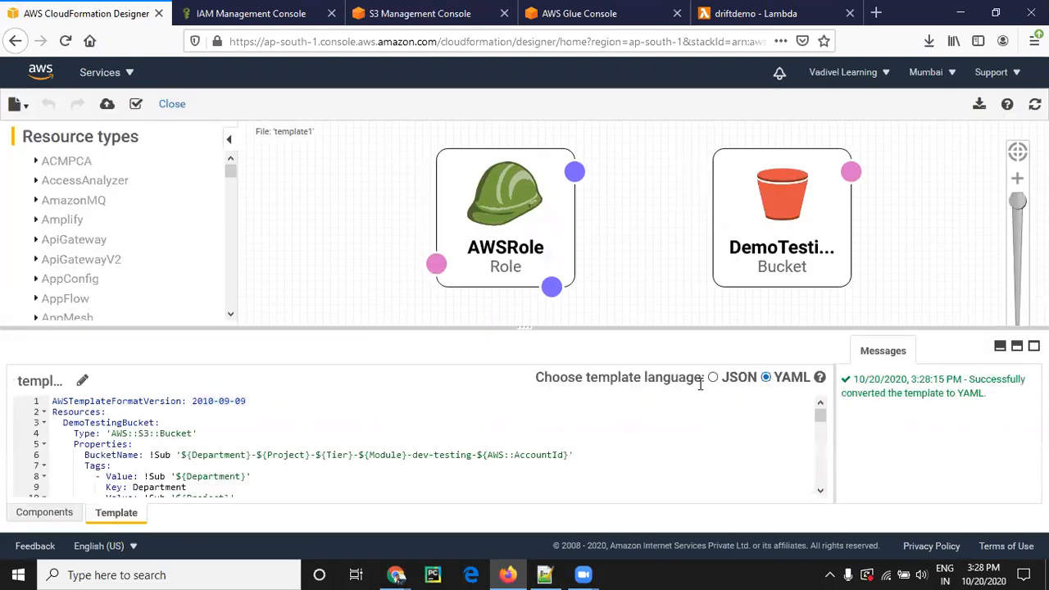
# - Replace the Designer template code with the copied scenario2 template, validate it and upload it for the change set
pyautogui.click(388, 447)
pyautogui.hotkey('ctrl', 'a')
pyautogui.hotkey('ctrl', 'v')
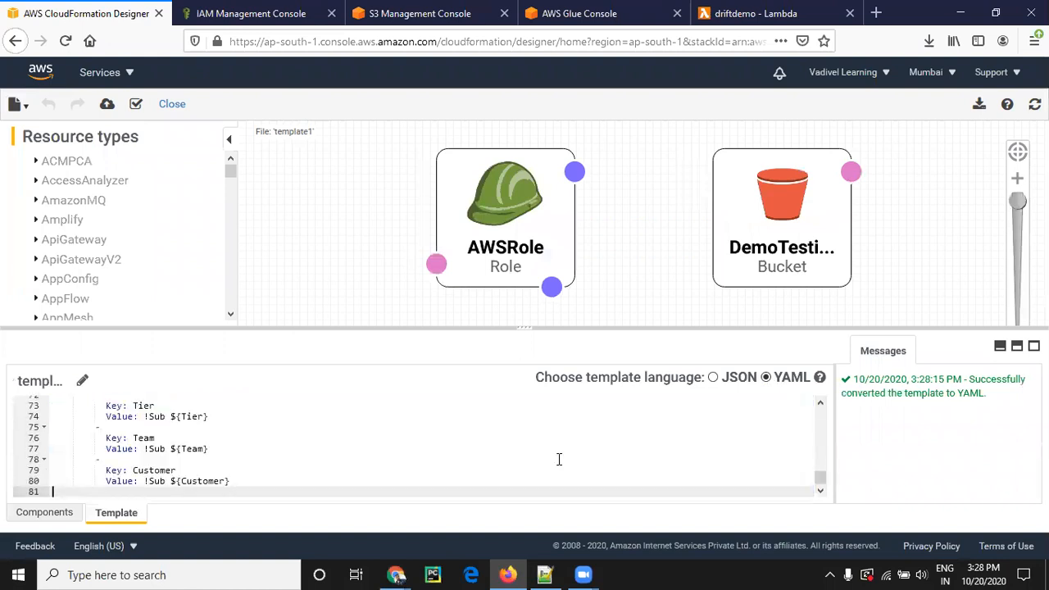
pyautogui.click(136, 104)
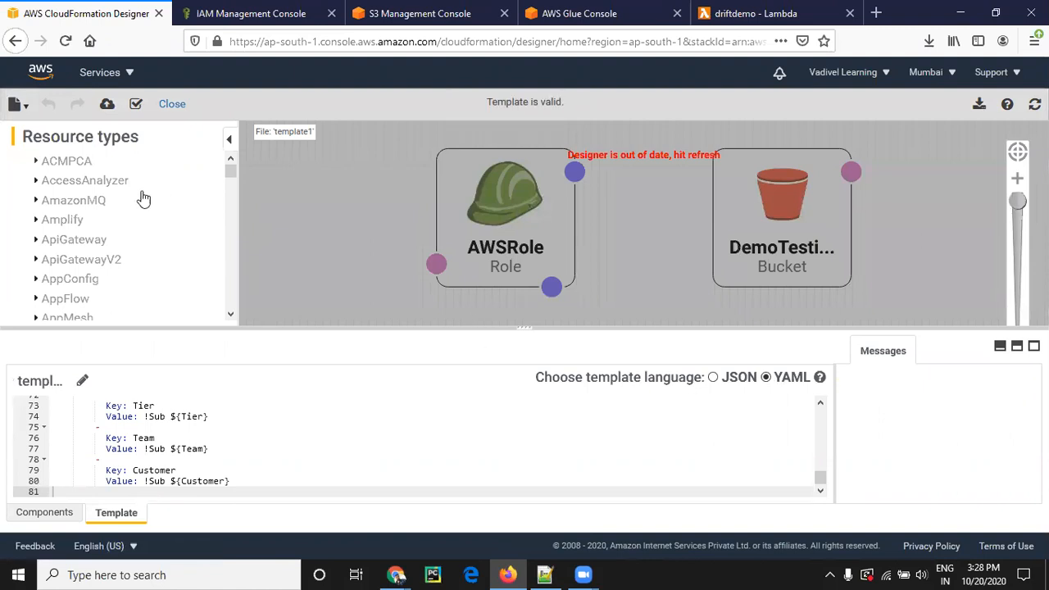
pyautogui.click(105, 105)
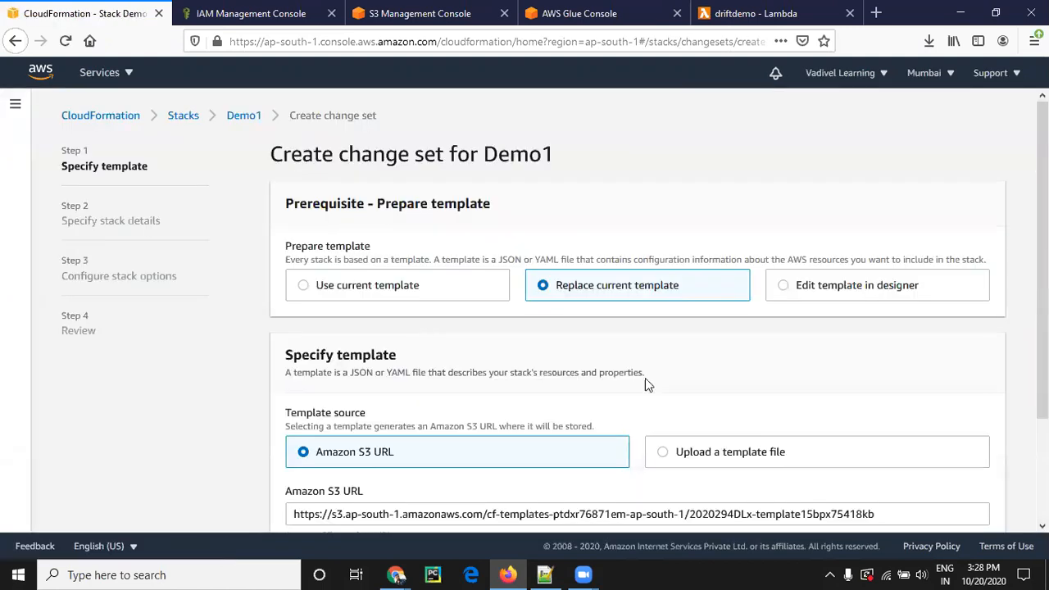
# - Accept the uploaded S3 template and the existing parameter values for the Demo1 change set
pyautogui.scroll(-3, 824, 371)
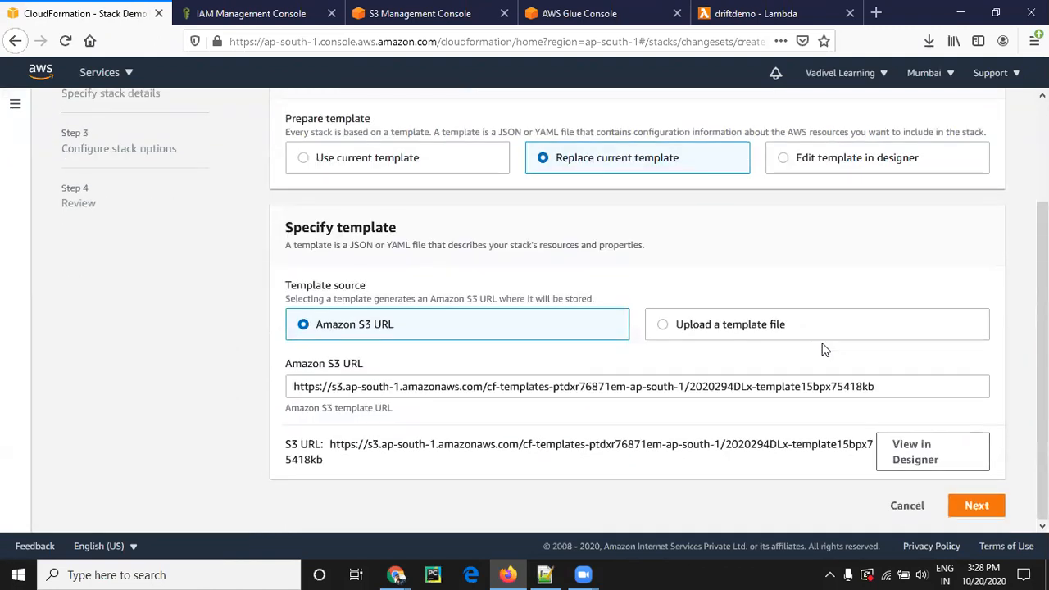
pyautogui.click(978, 506)
pyautogui.scroll(-1, 576, 262)
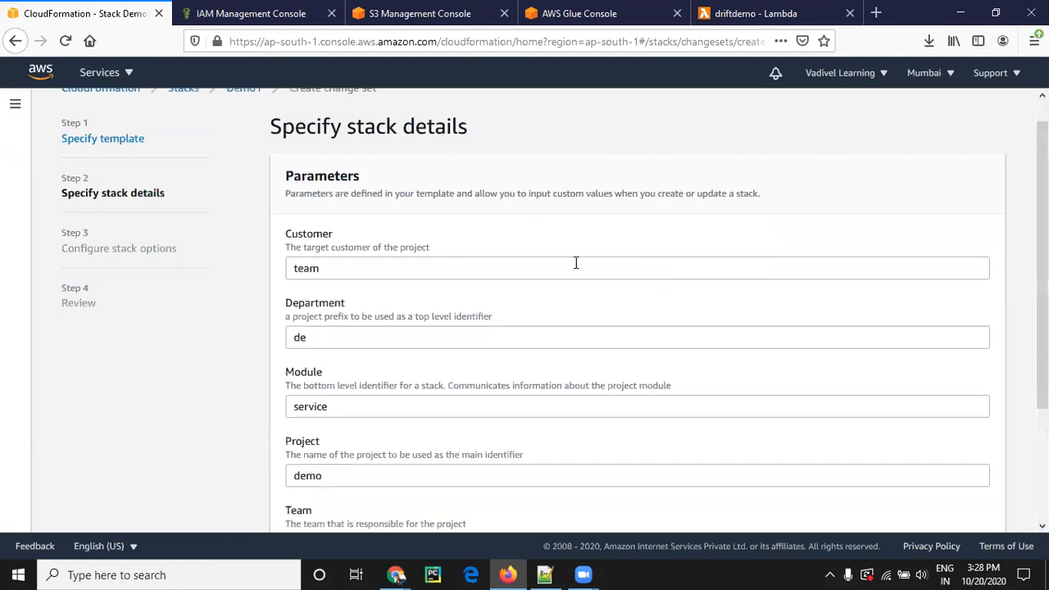
pyautogui.scroll(-4, 492, 246)
pyautogui.click(978, 510)
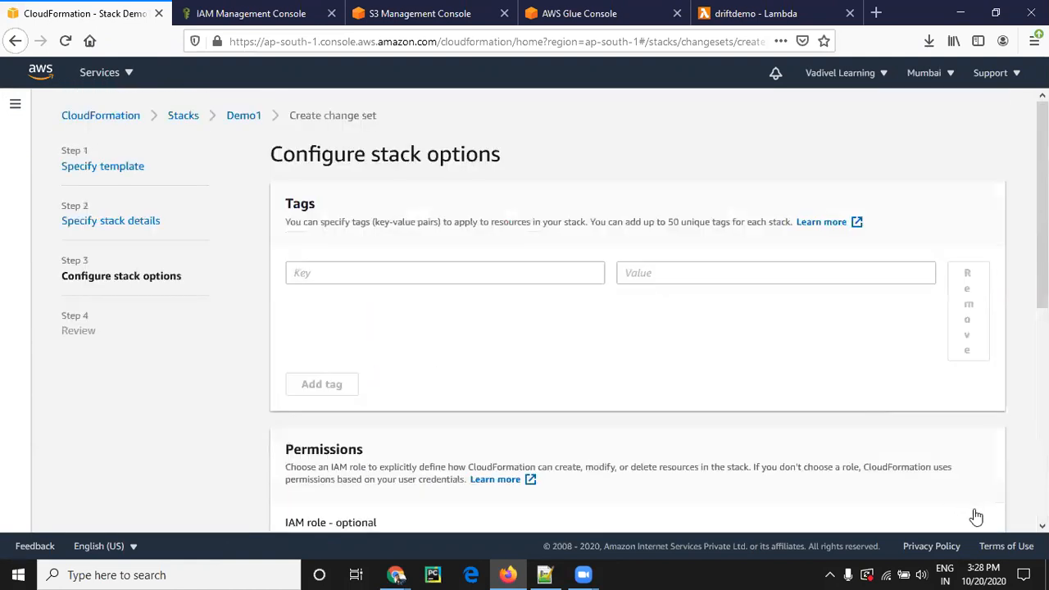
# - Keep the default stack options, acknowledge all three IAM and transform capabilities and create the change set
pyautogui.scroll(-5, 977, 517)
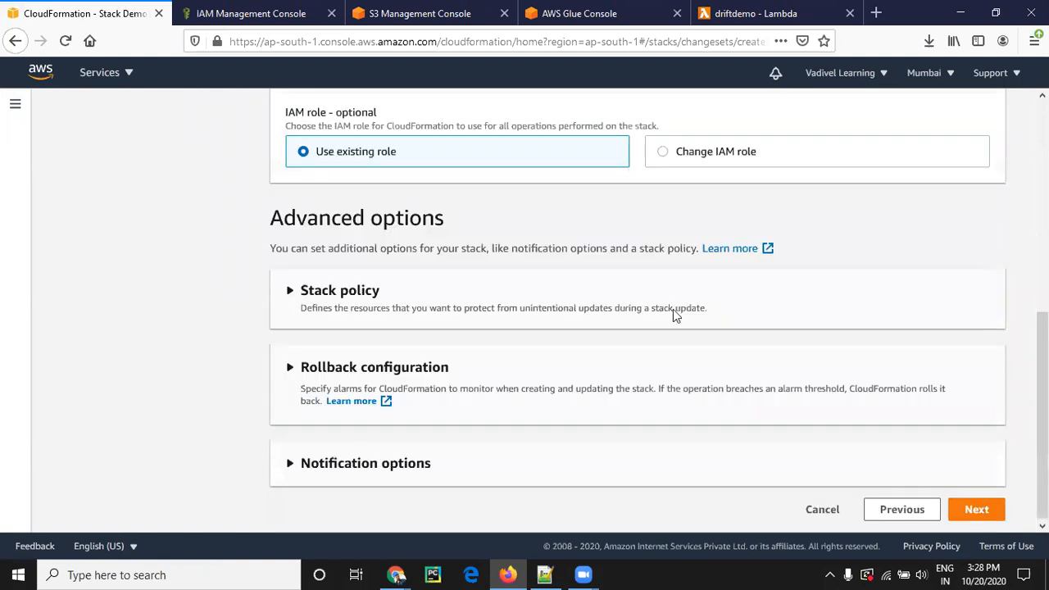
pyautogui.scroll(-15, 335, 418)
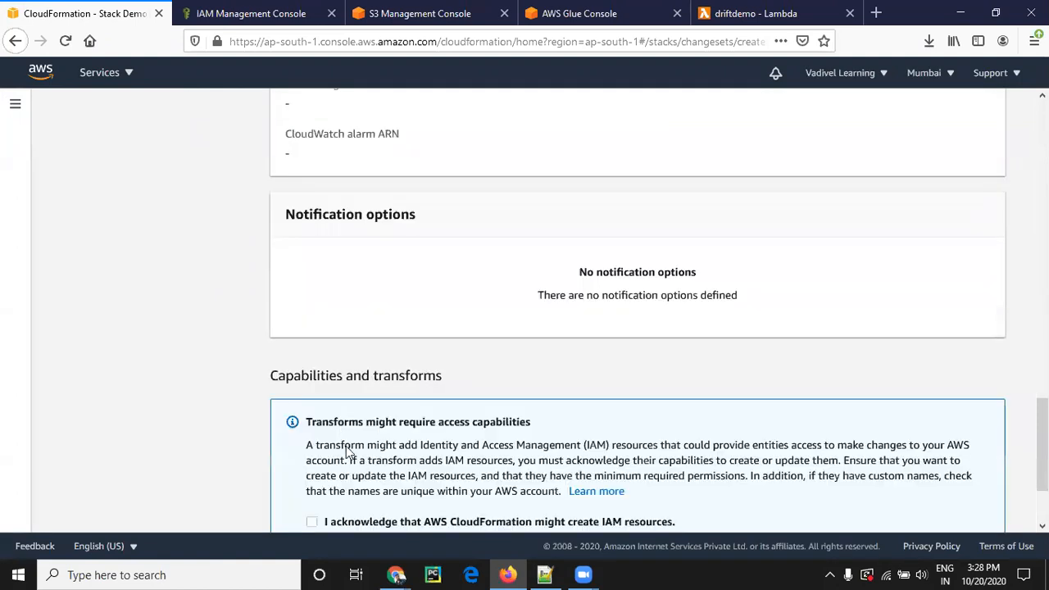
pyautogui.scroll(-3, 349, 452)
pyautogui.click(312, 396)
pyautogui.click(312, 421)
pyautogui.click(312, 445)
pyautogui.click(933, 508)
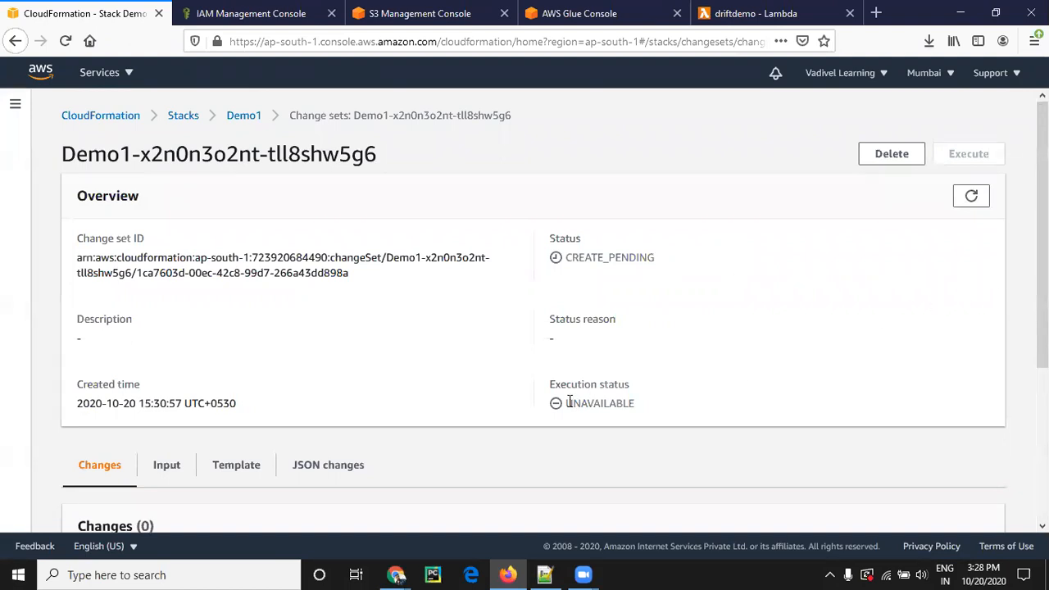
# - Refresh the new change set, execute it on Demo1 and monitor the stack's update events
pyautogui.click(971, 197)
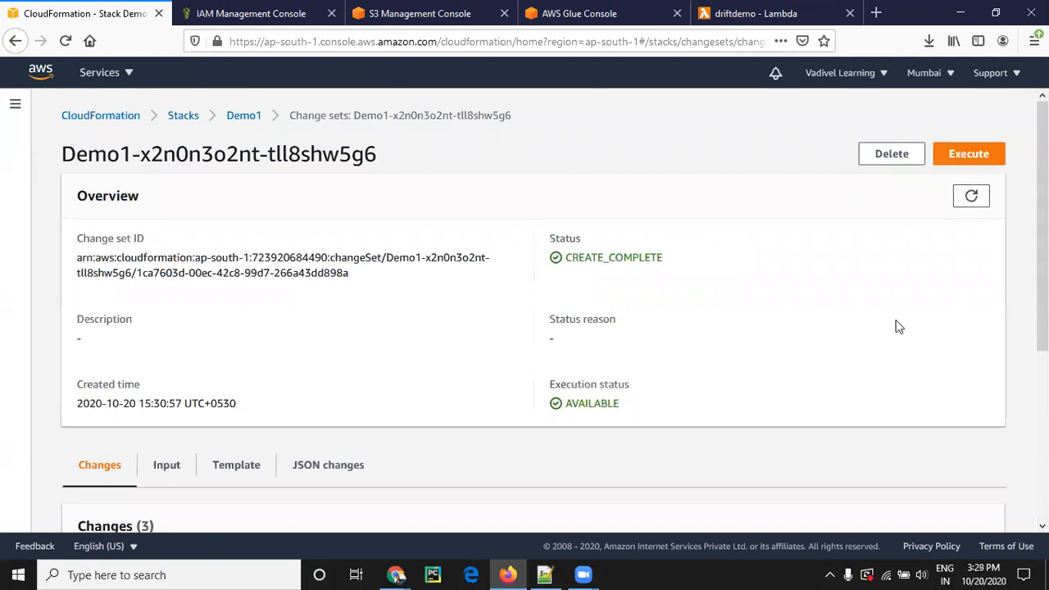
pyautogui.click(971, 155)
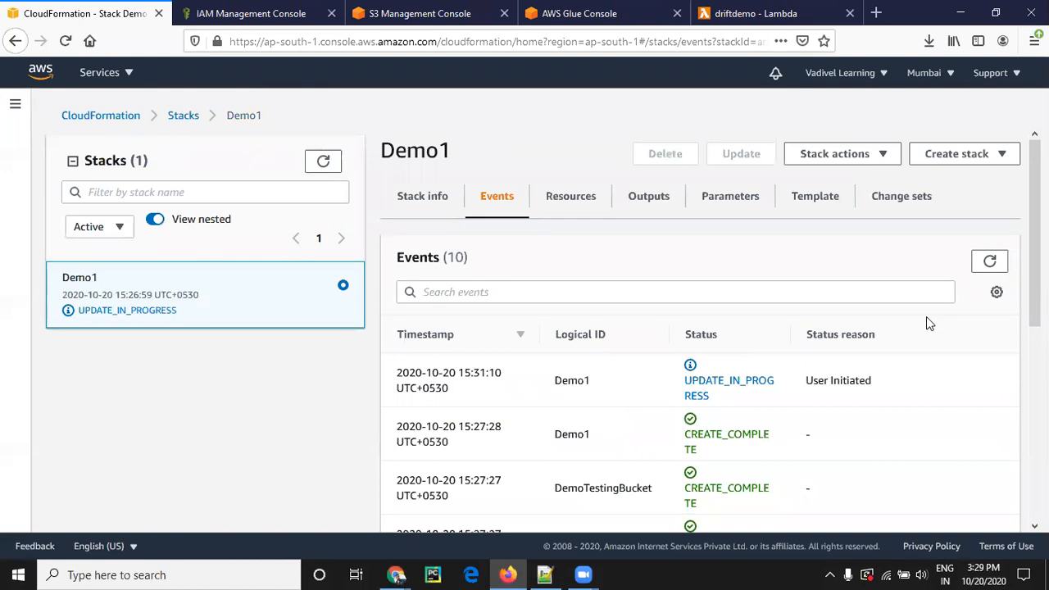
pyautogui.click(992, 257)
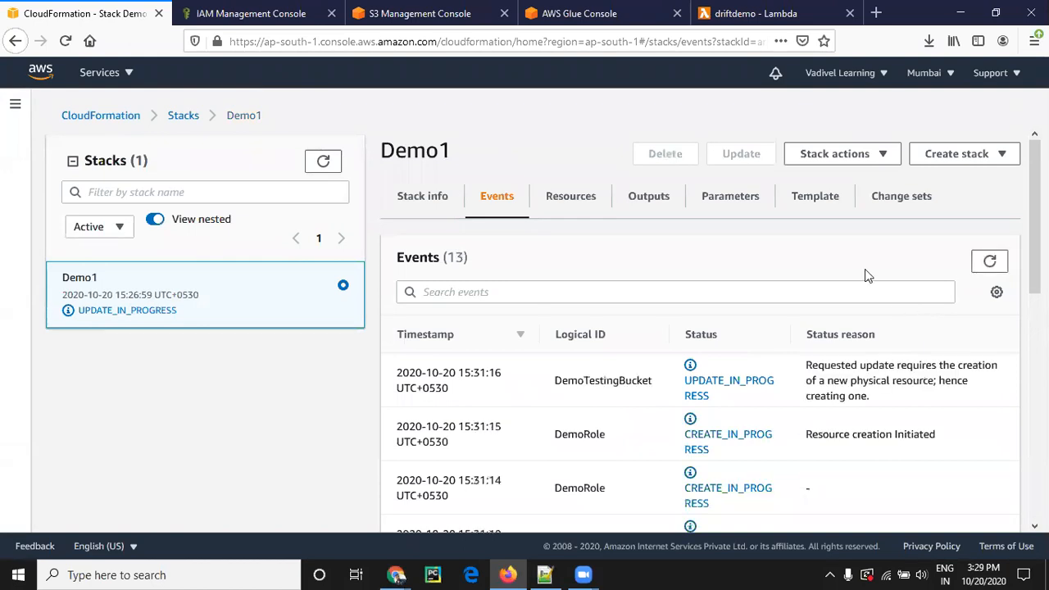
pyautogui.click(990, 261)
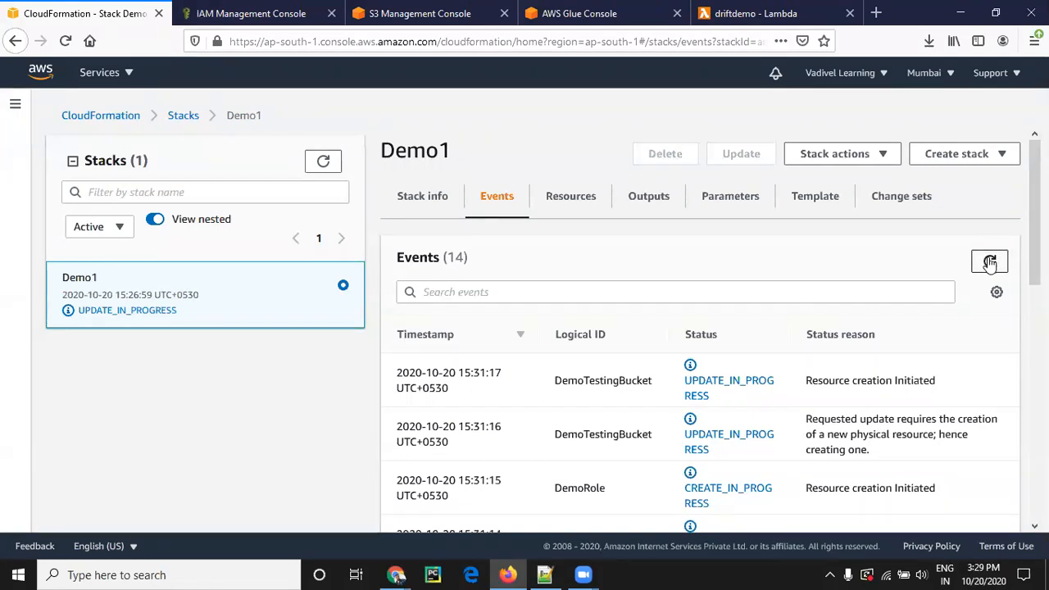
pyautogui.click(990, 261)
pyautogui.scroll(-5, 820, 341)
pyautogui.scroll(5, 820, 342)
pyautogui.scroll(1, 821, 347)
pyautogui.click(991, 261)
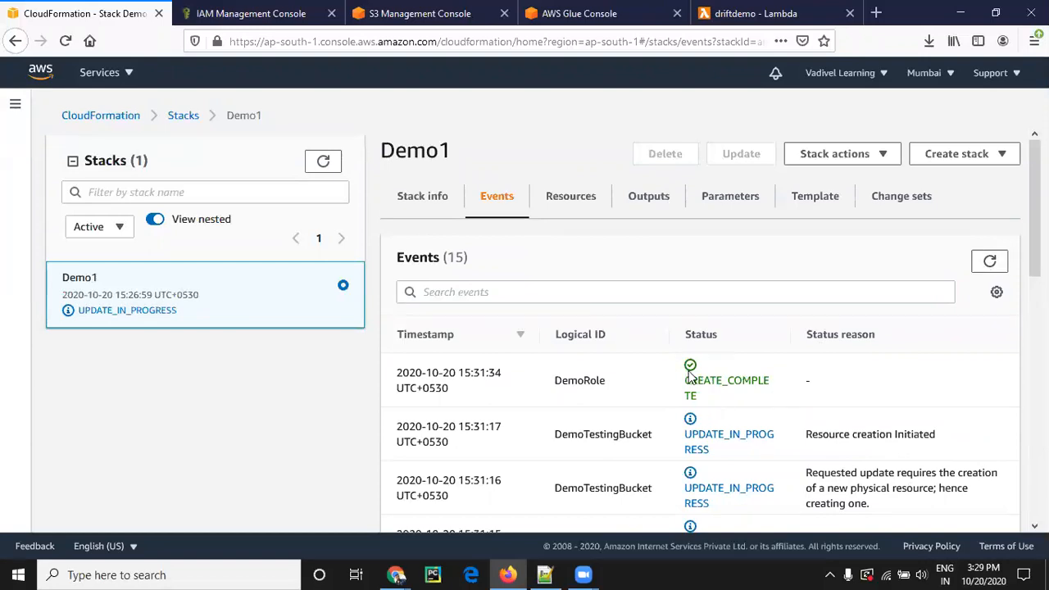
# - Refresh the IAM roles list and inspect the summary and ARN of the de-demo-1-service-demo-test-role role
pyautogui.click(260, 15)
pyautogui.click(53, 266)
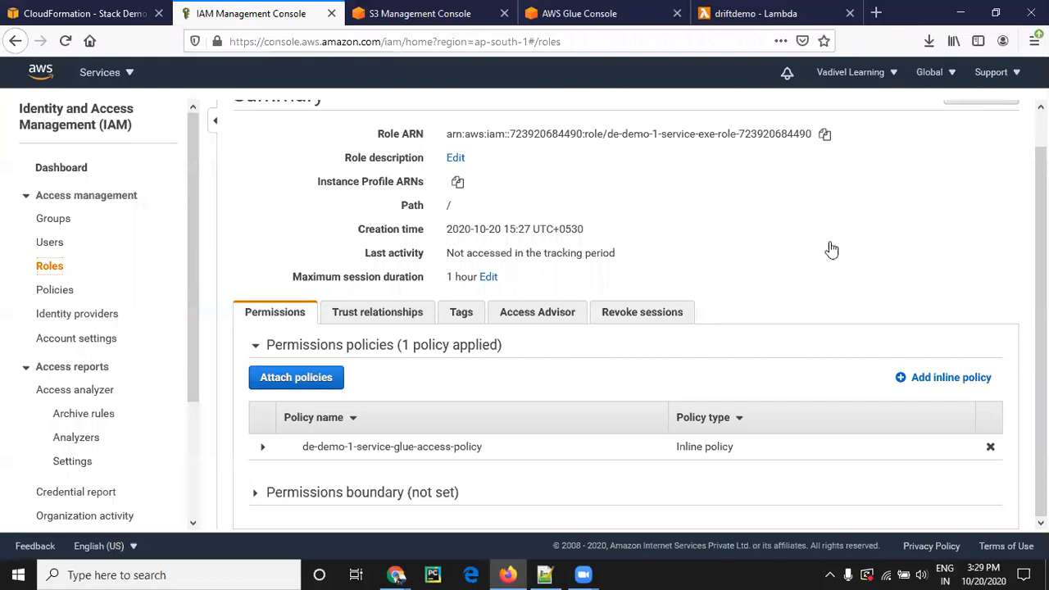
pyautogui.click(960, 112)
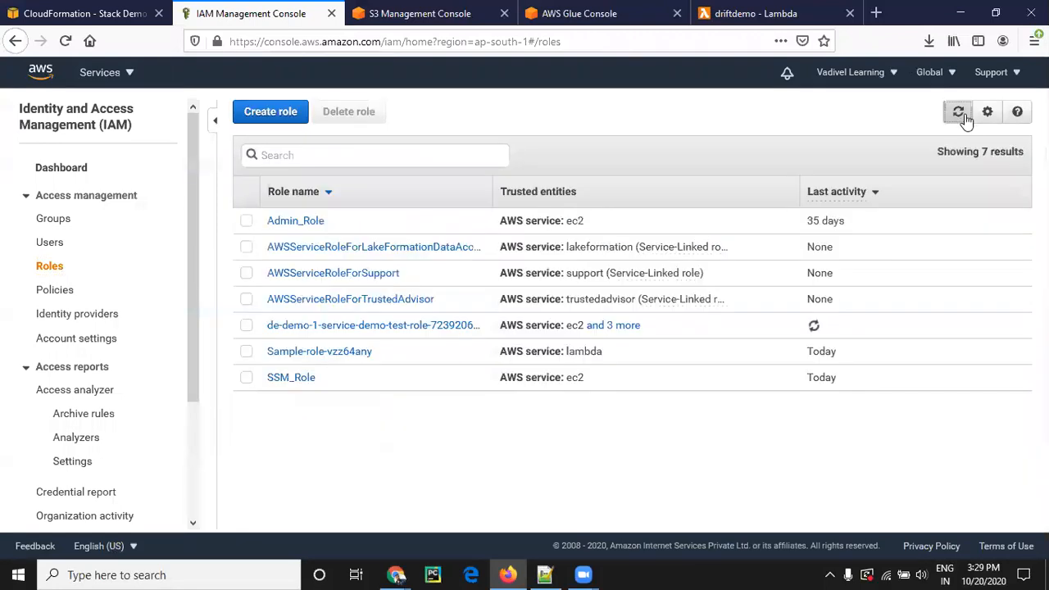
pyautogui.click(447, 341)
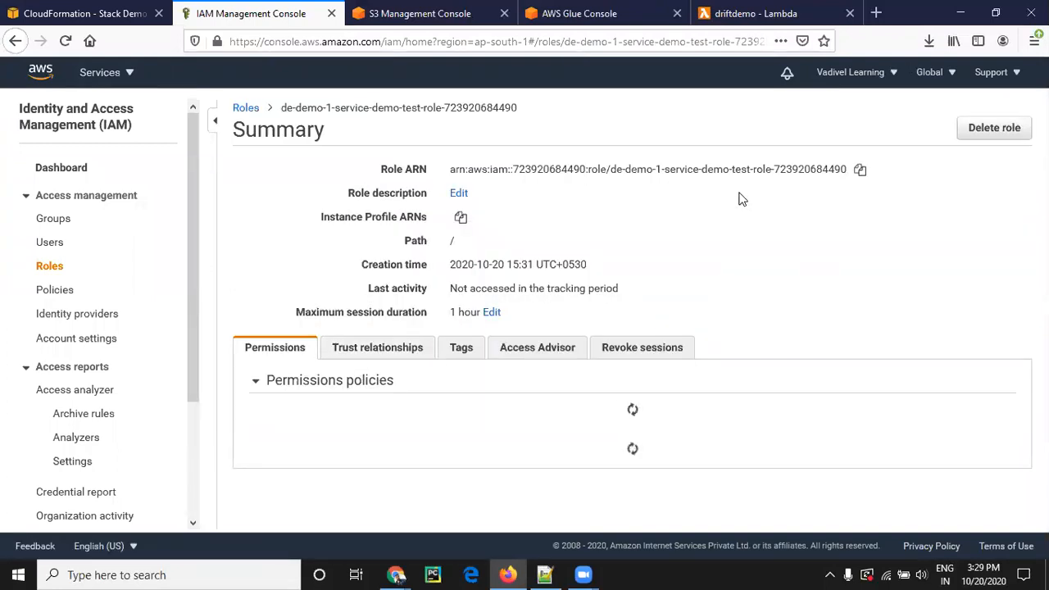
pyautogui.tripleClick(720, 169)
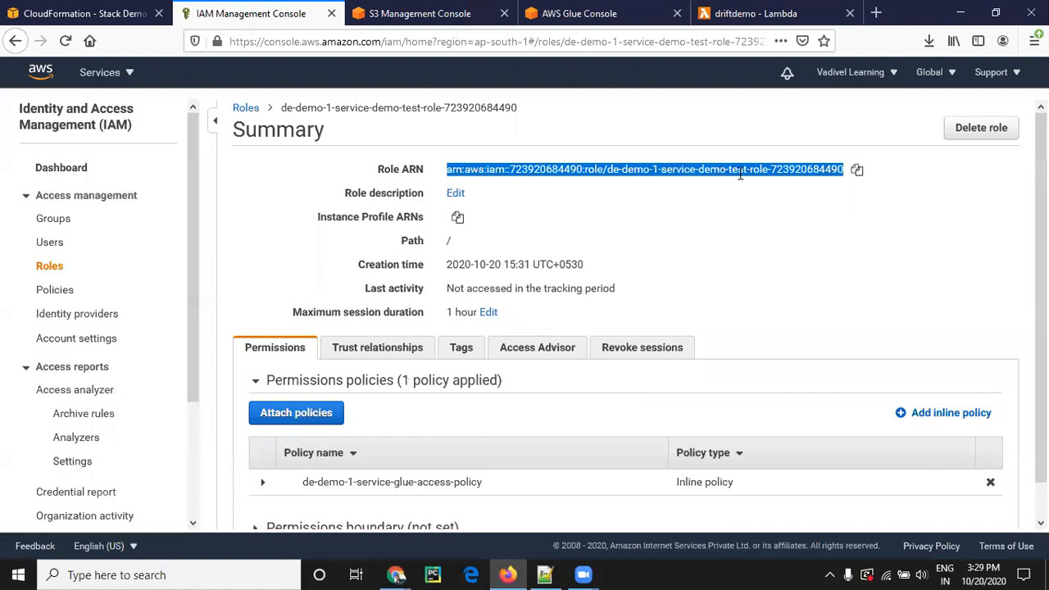
pyautogui.click(757, 238)
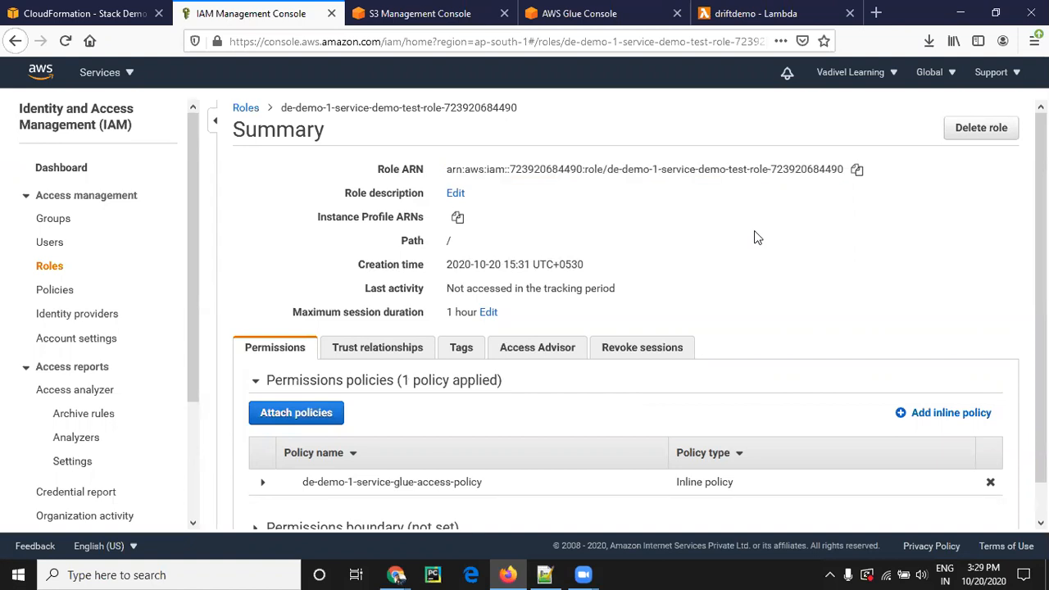
# - Review the trusted entities in the demo-test-role's trust relationships
pyautogui.click(392, 348)
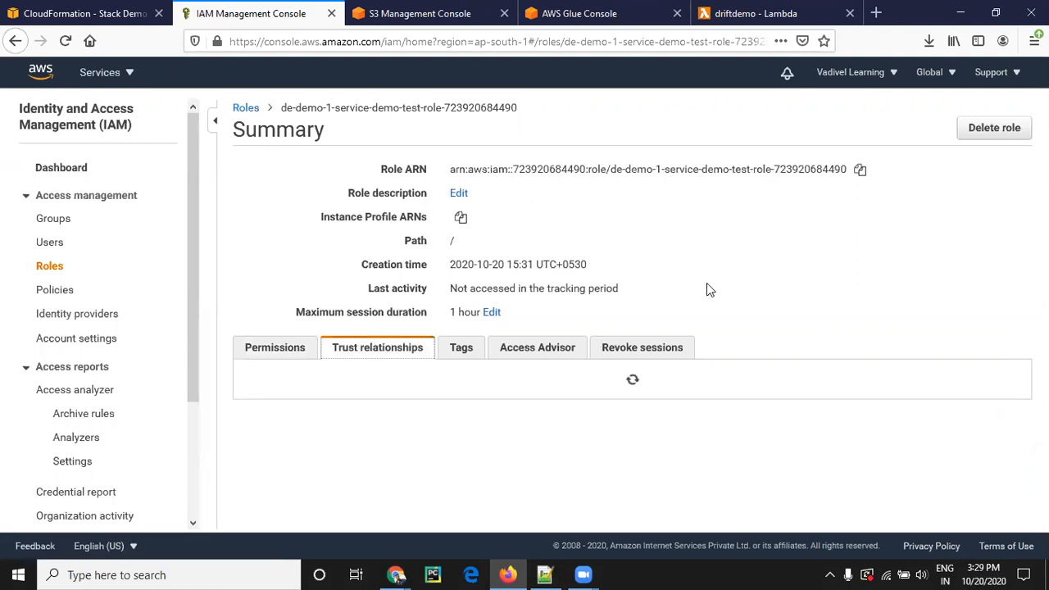
pyautogui.scroll(-1, 588, 385)
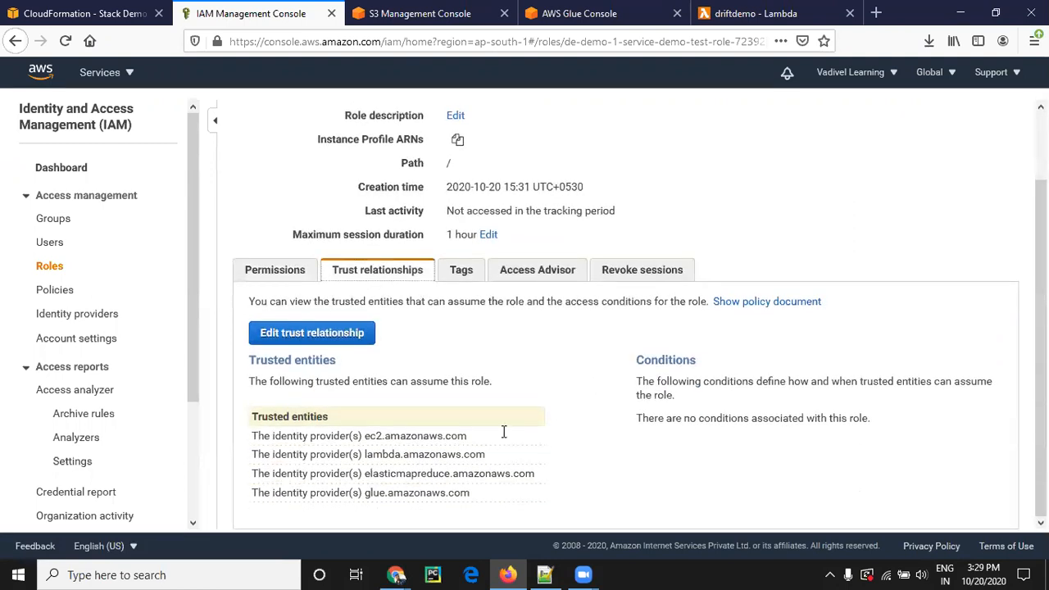
pyautogui.moveTo(469, 438); pyautogui.dragTo(272, 434)
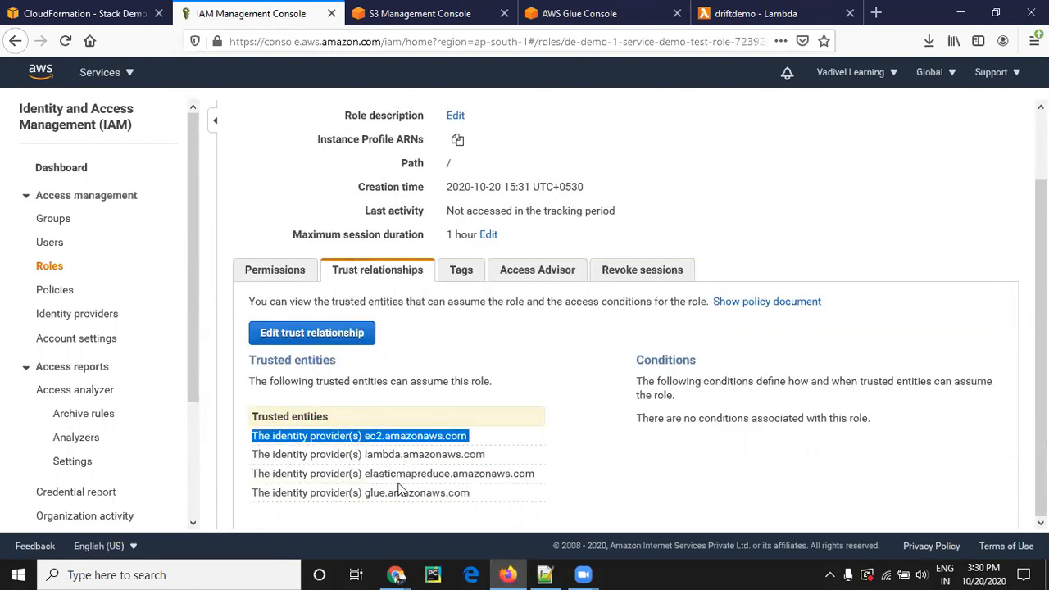
pyautogui.moveTo(404, 474); pyautogui.dragTo(397, 473)
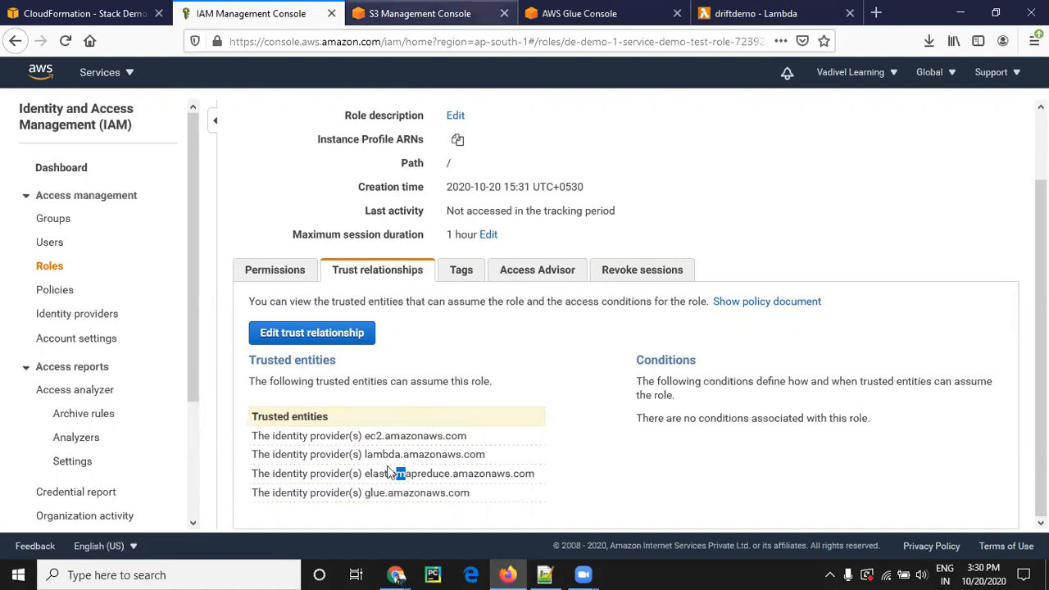
# - Refresh the S3 bucket list to check the demo1 testing bucket, and return to the Demo1 stack events
pyautogui.hotkey('ctrl', 'Tab')
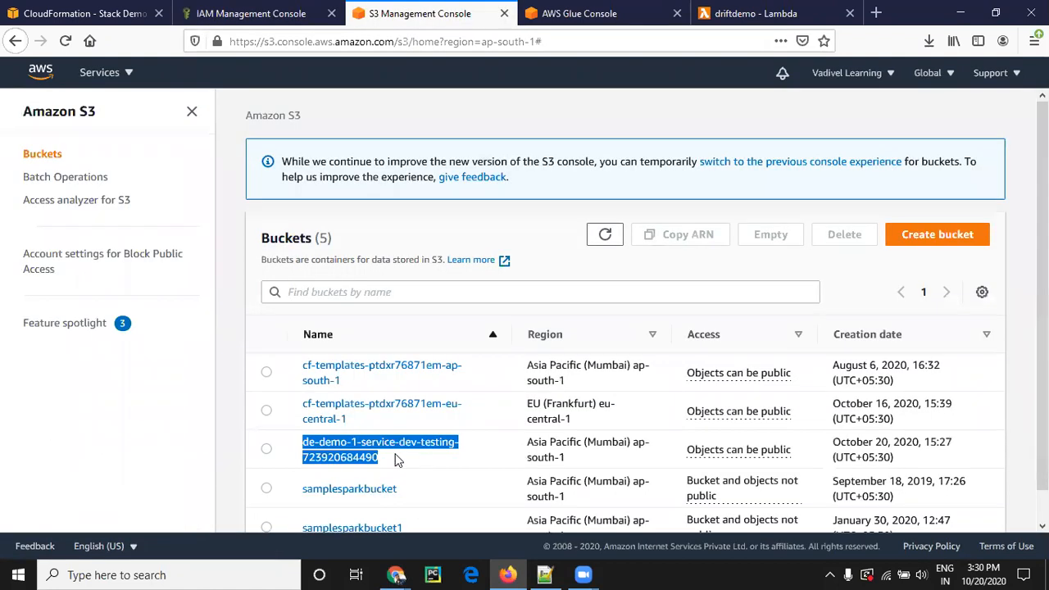
pyautogui.click(603, 231)
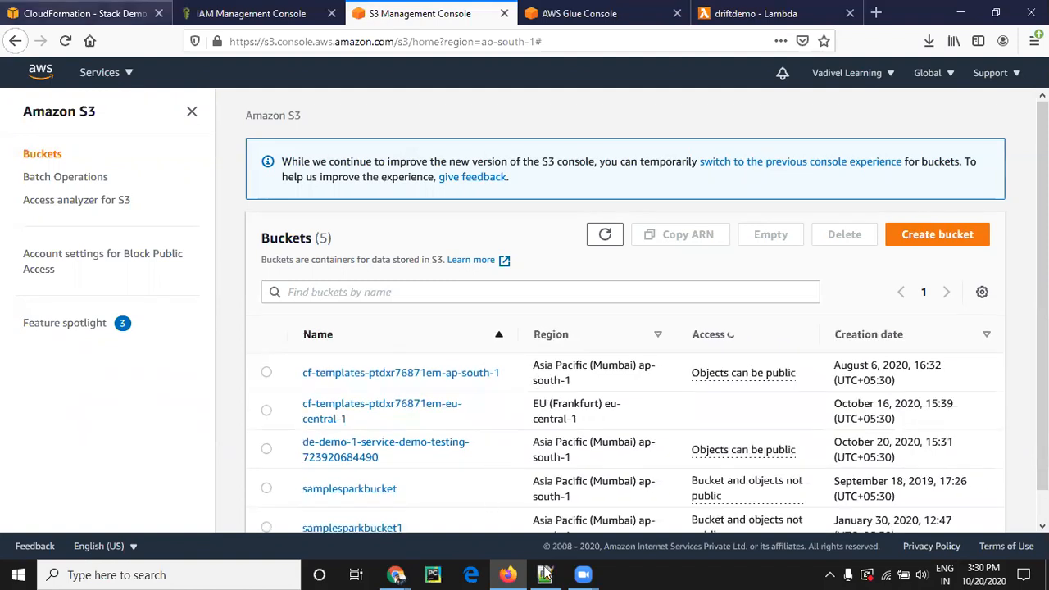
pyautogui.hotkey('ctrl', 'Tab')
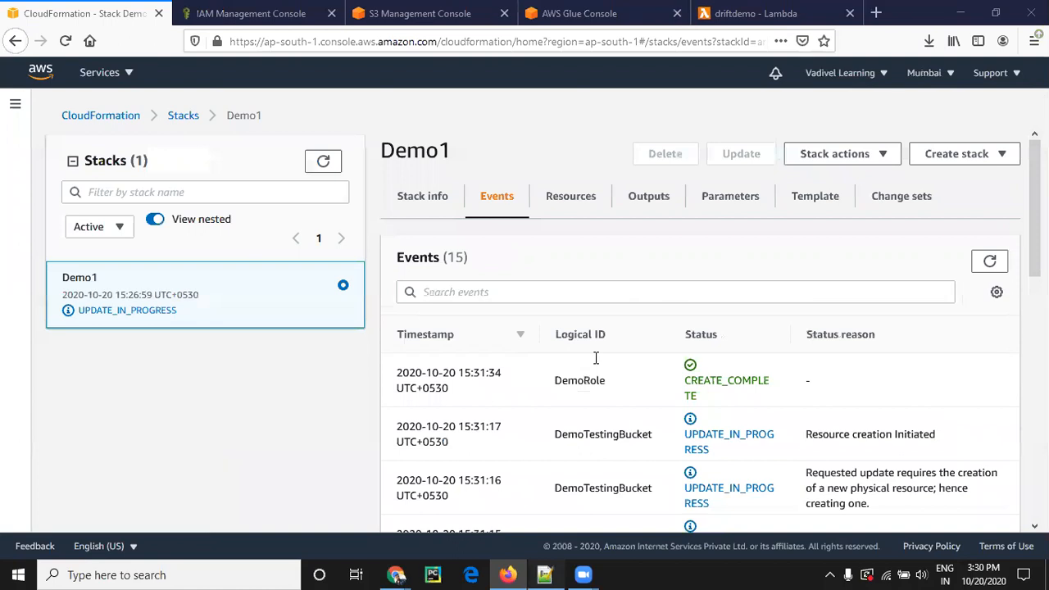
# - Switch to Notepad++ and examine the scenario3 template, expanding its Parameters, Resources, DevTestingBucket and TestCrawler sections
pyautogui.hotkey('alt', 'Tab')
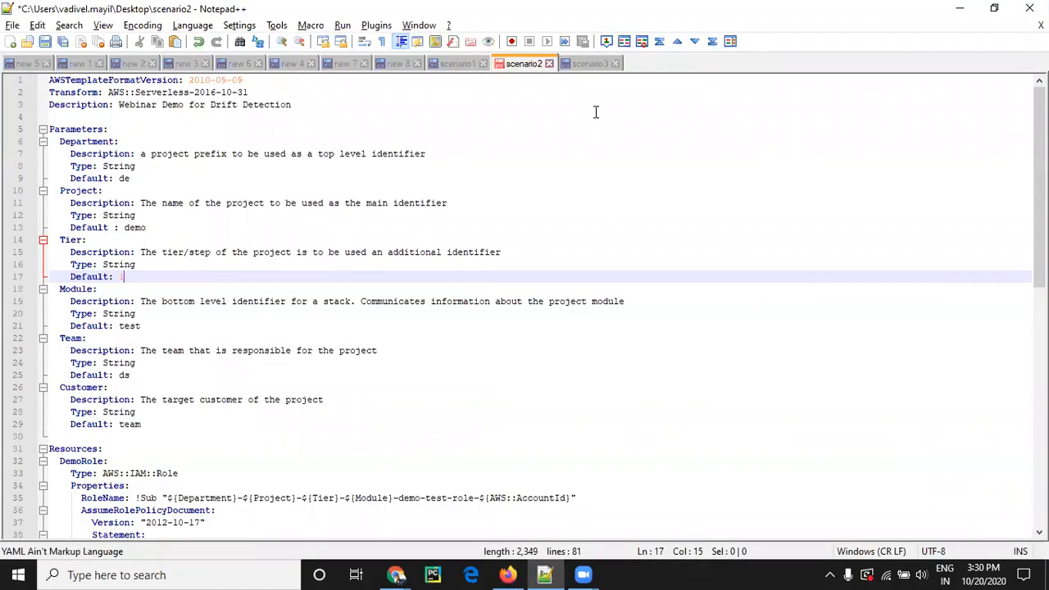
pyautogui.click(590, 64)
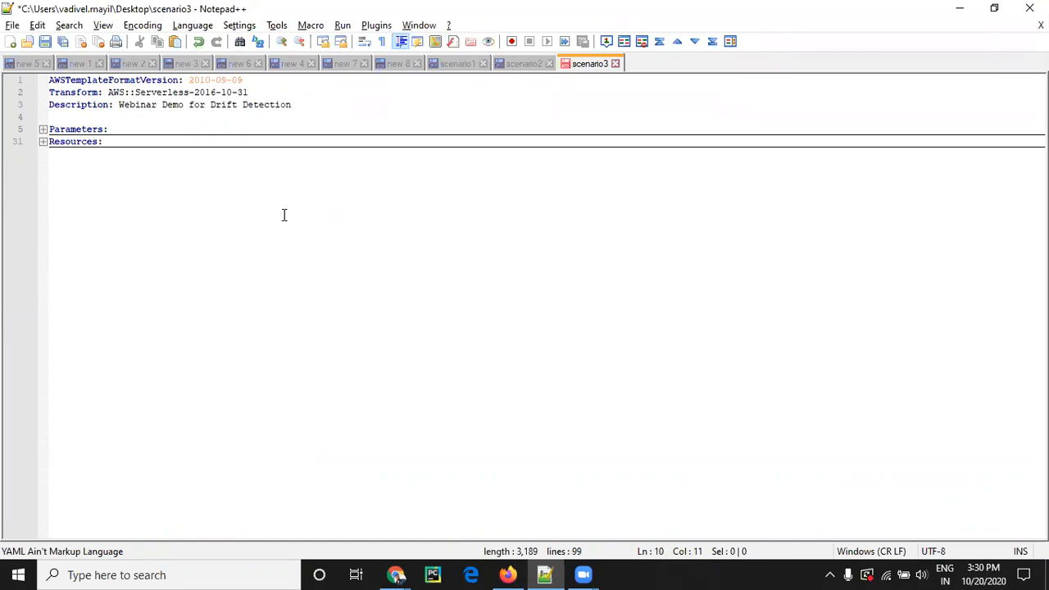
pyautogui.click(42, 130)
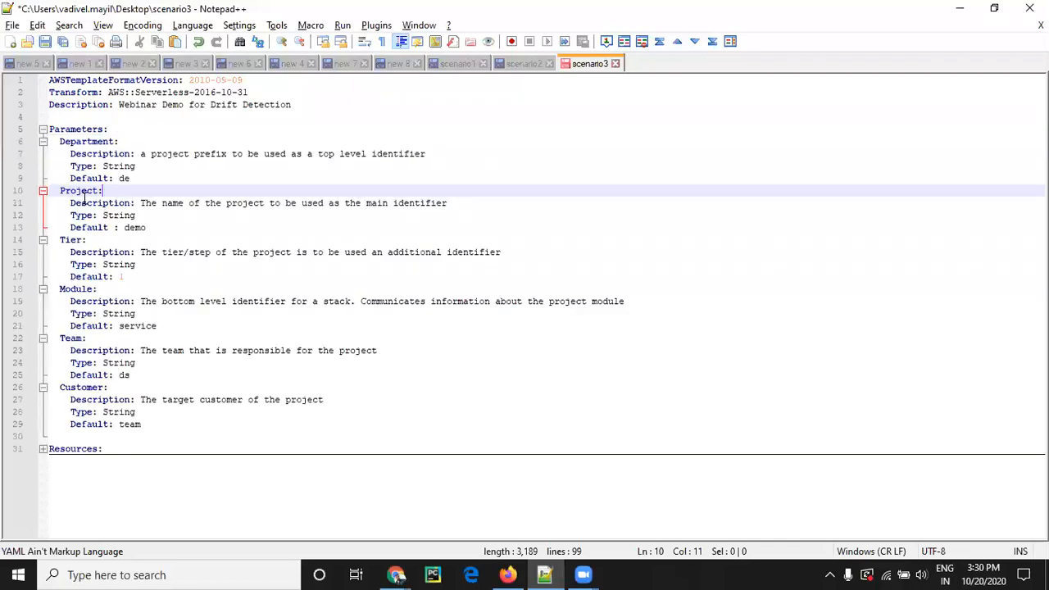
pyautogui.click(42, 449)
pyautogui.scroll(-7, 246, 256)
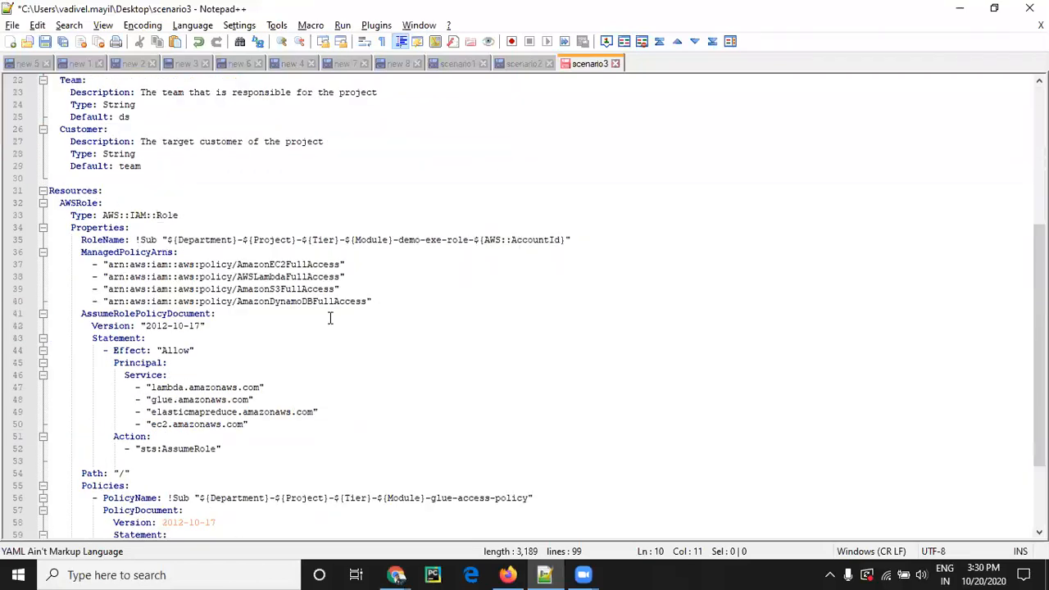
pyautogui.scroll(-3, 336, 311)
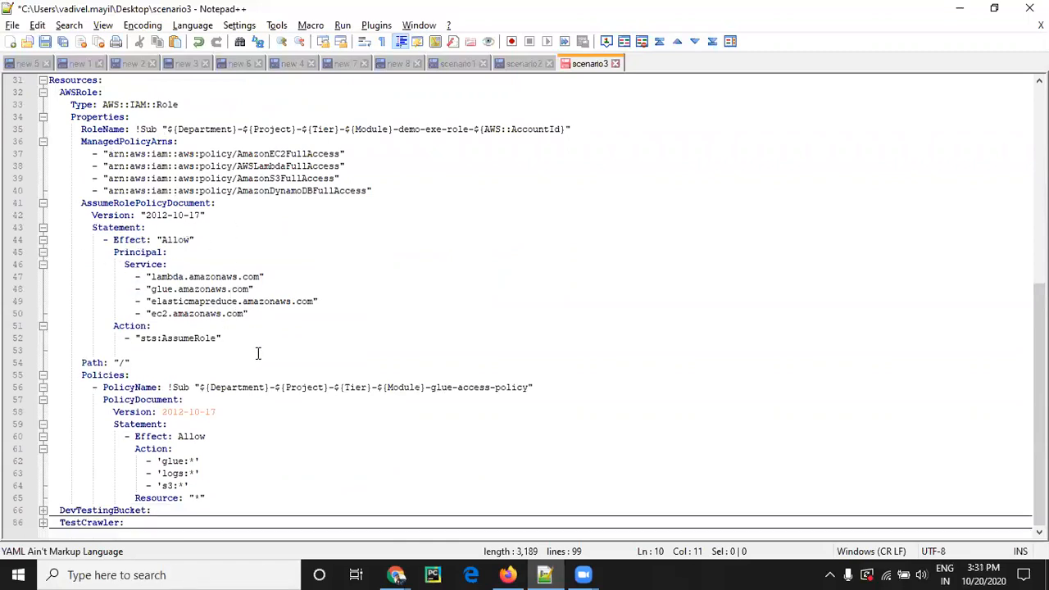
pyautogui.click(43, 510)
pyautogui.scroll(-6, 205, 332)
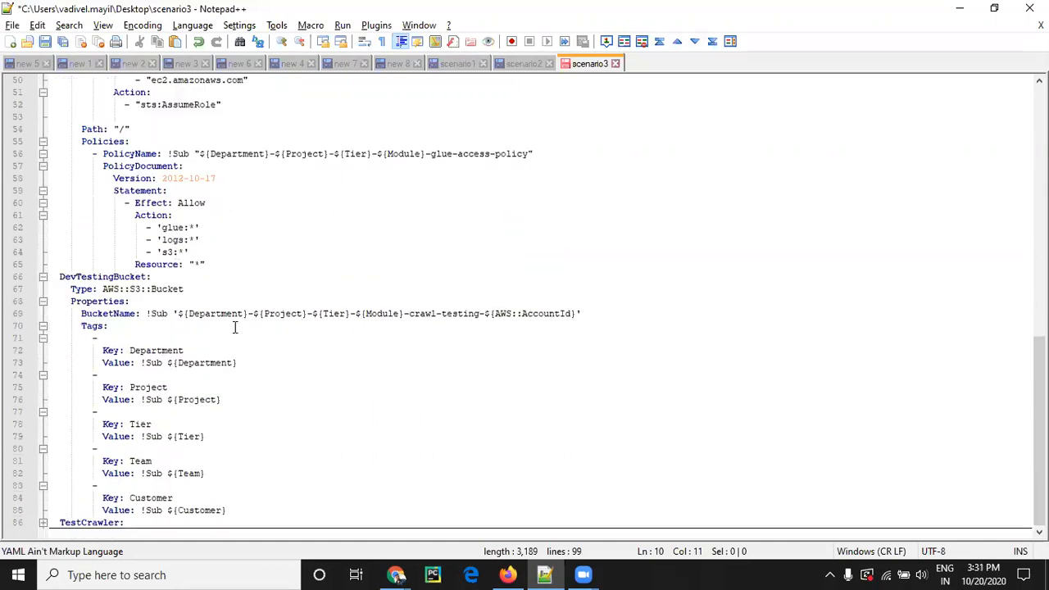
pyautogui.click(42, 523)
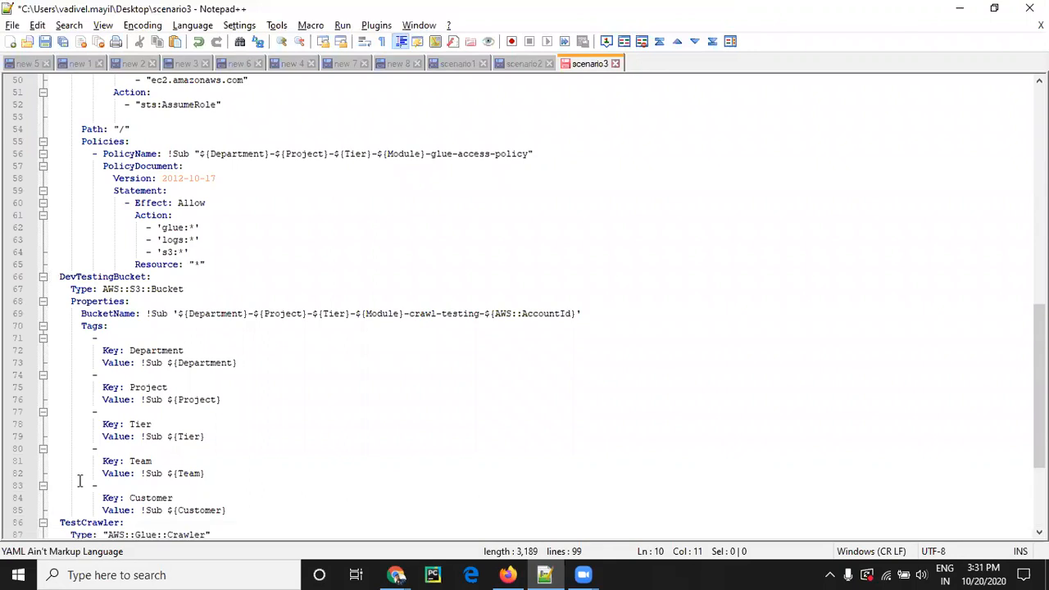
pyautogui.scroll(-5, 301, 383)
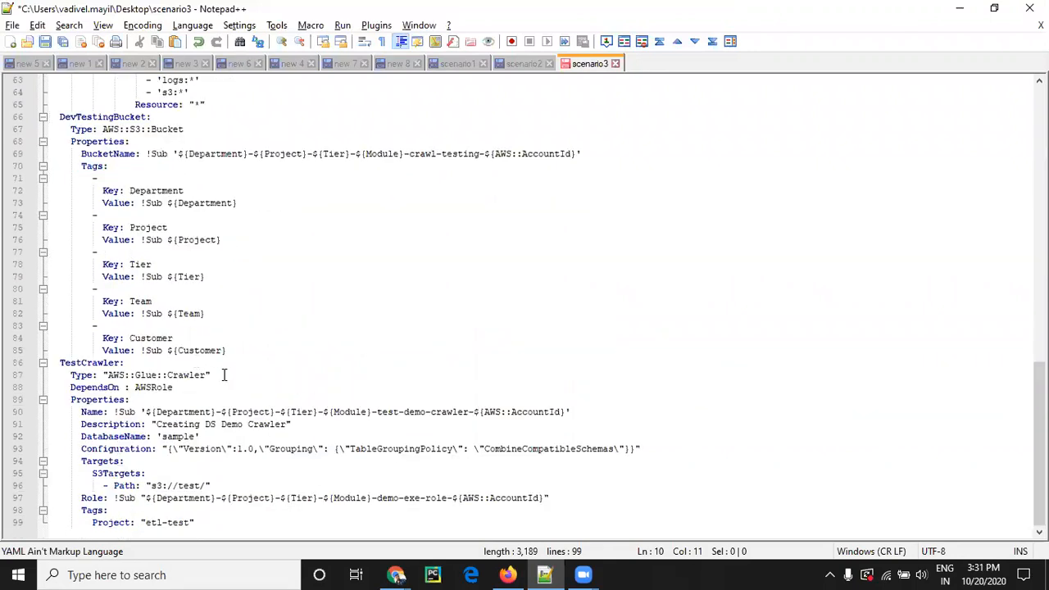
# - Comment out the DependsOn : AWSRole line of TestCrawler in scenario3 with #
pyautogui.doubleClick(96, 386)
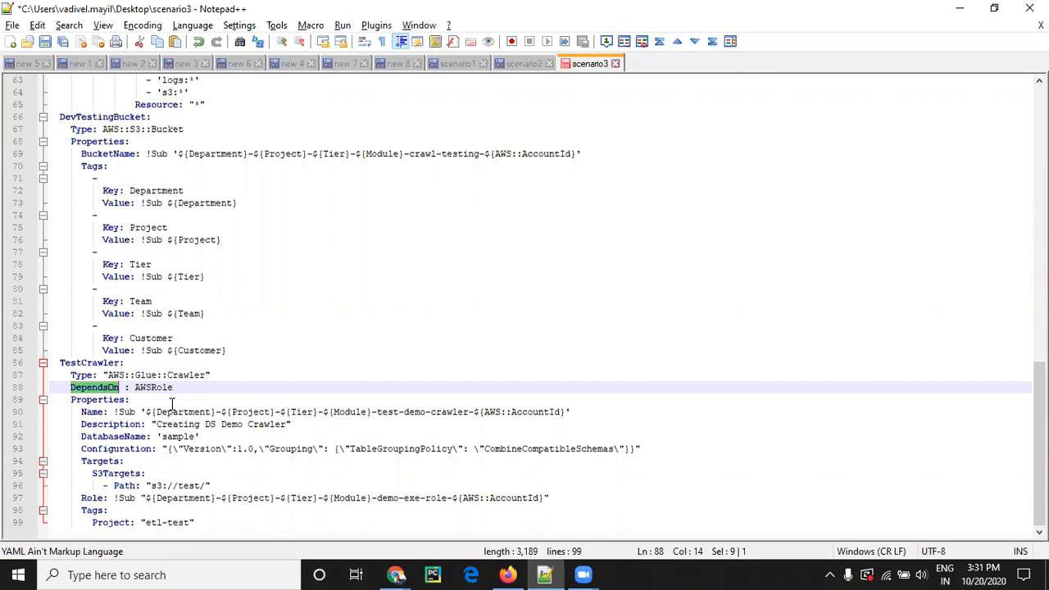
pyautogui.click(187, 387)
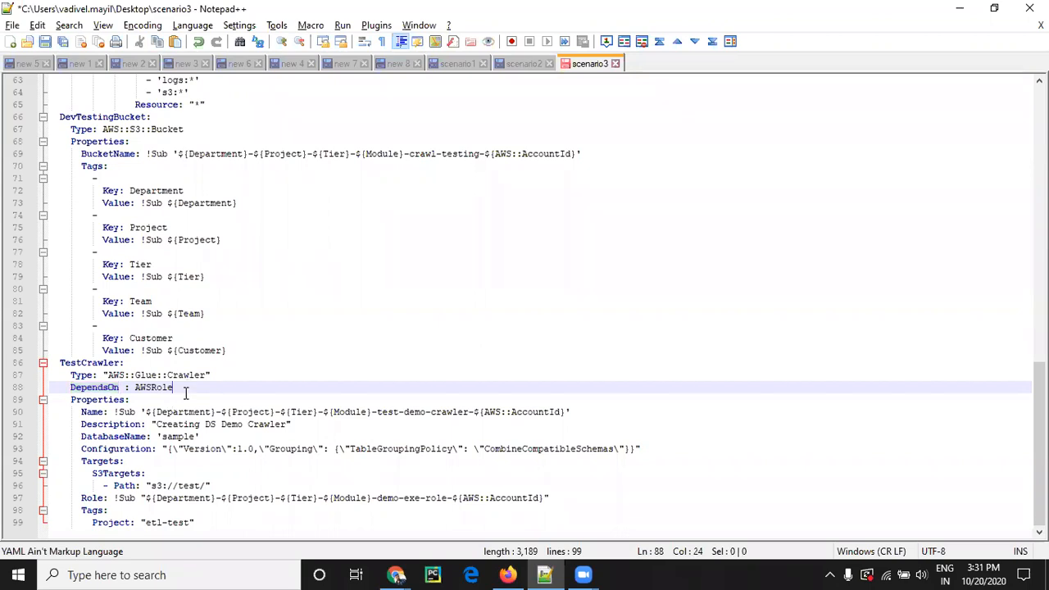
pyautogui.doubleClick(75, 363)
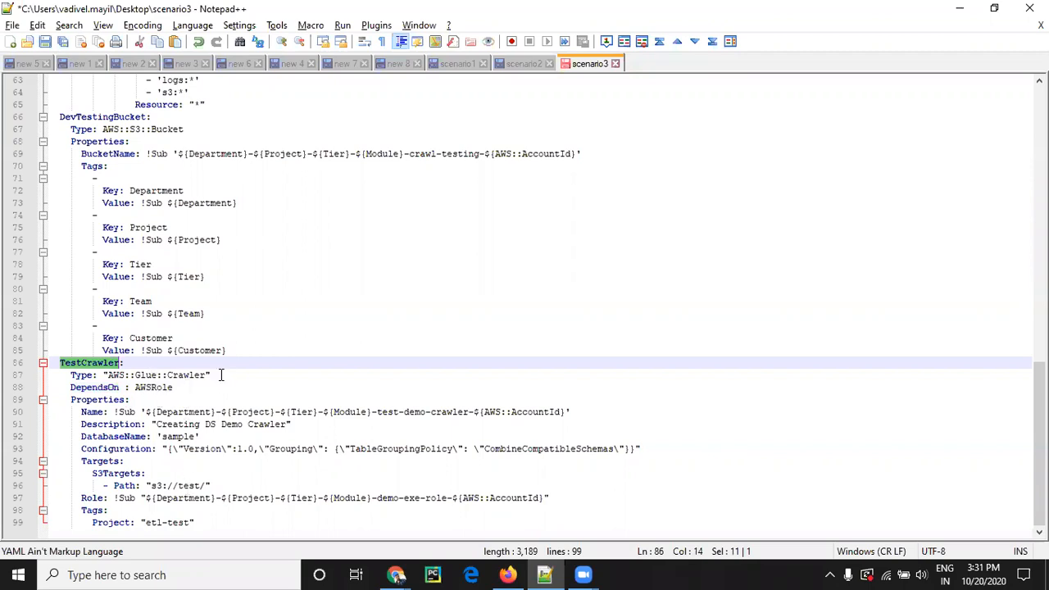
pyautogui.click(71, 387)
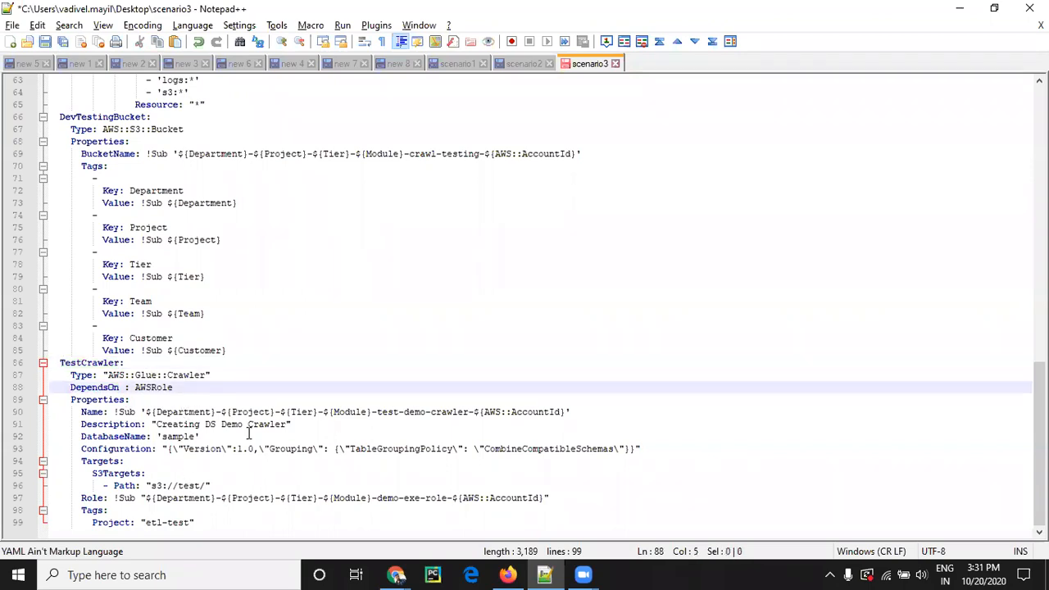
pyautogui.write('#')
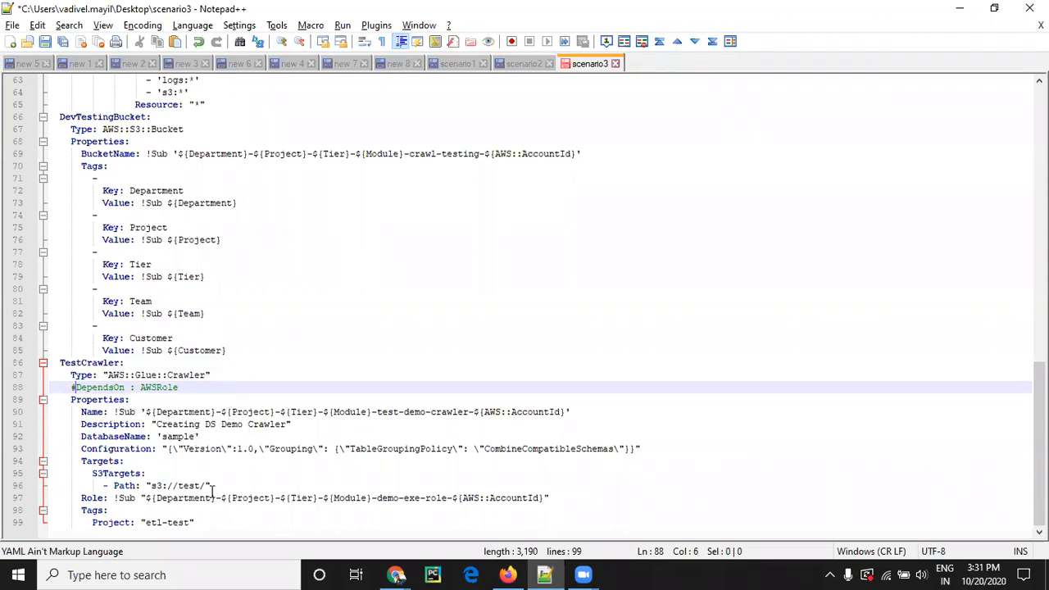
# - Examine the TestCrawler's Role reference in scenario3 and compare it with the AWSRole definition and the other resources
pyautogui.scroll(4, 201, 389)
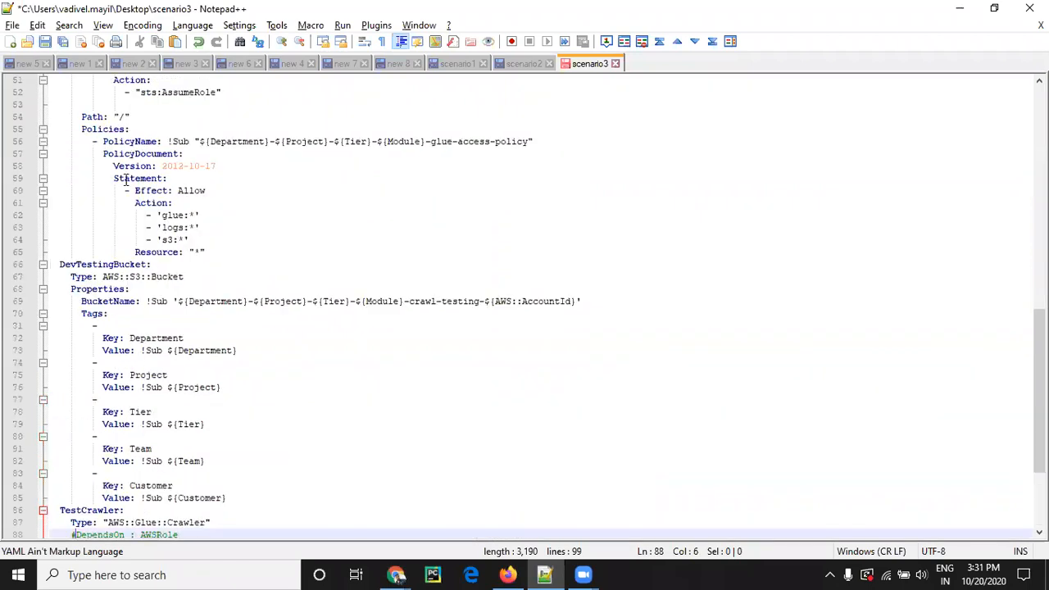
pyautogui.scroll(4, 126, 180)
pyautogui.scroll(-1, 241, 353)
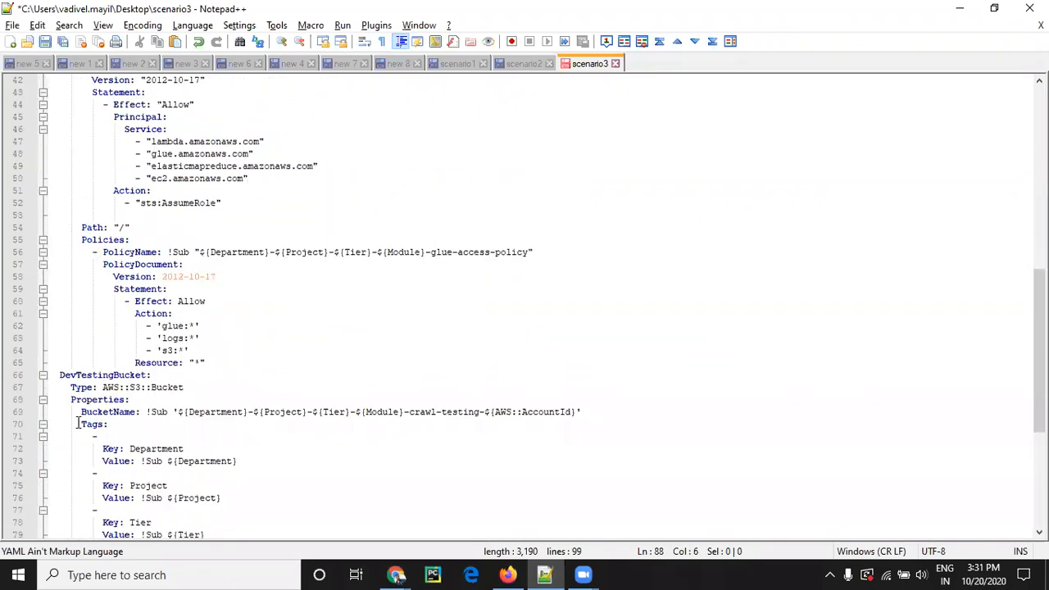
pyautogui.scroll(-7, 241, 354)
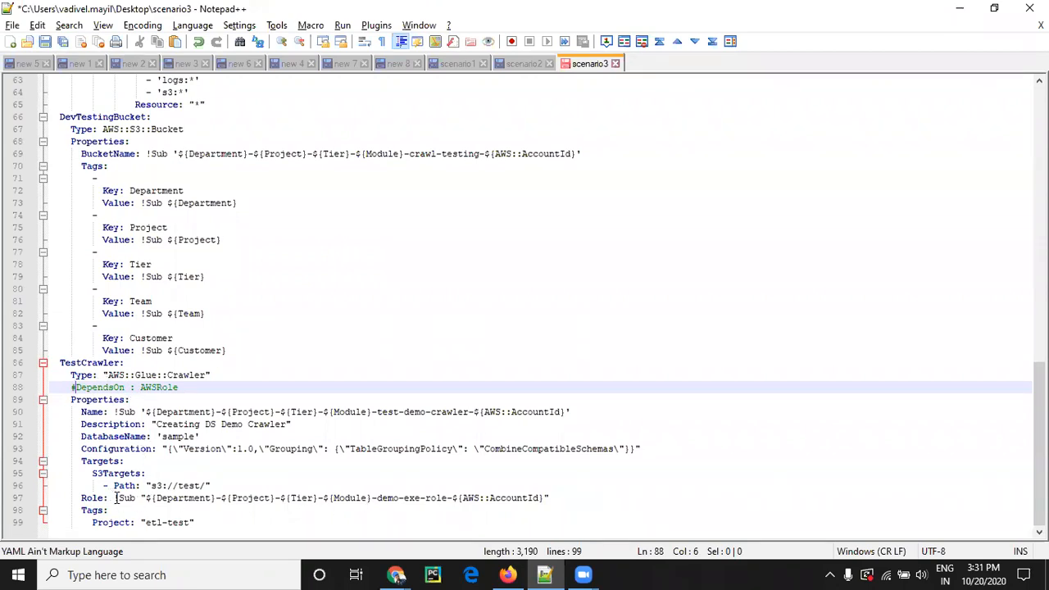
pyautogui.moveTo(115, 497); pyautogui.dragTo(539, 504)
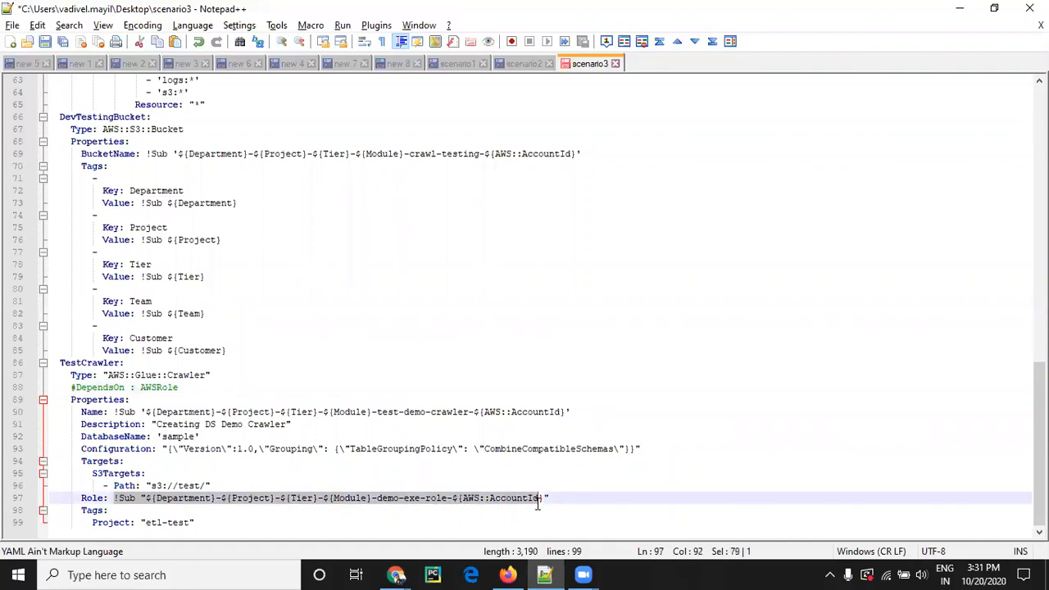
pyautogui.click(252, 486)
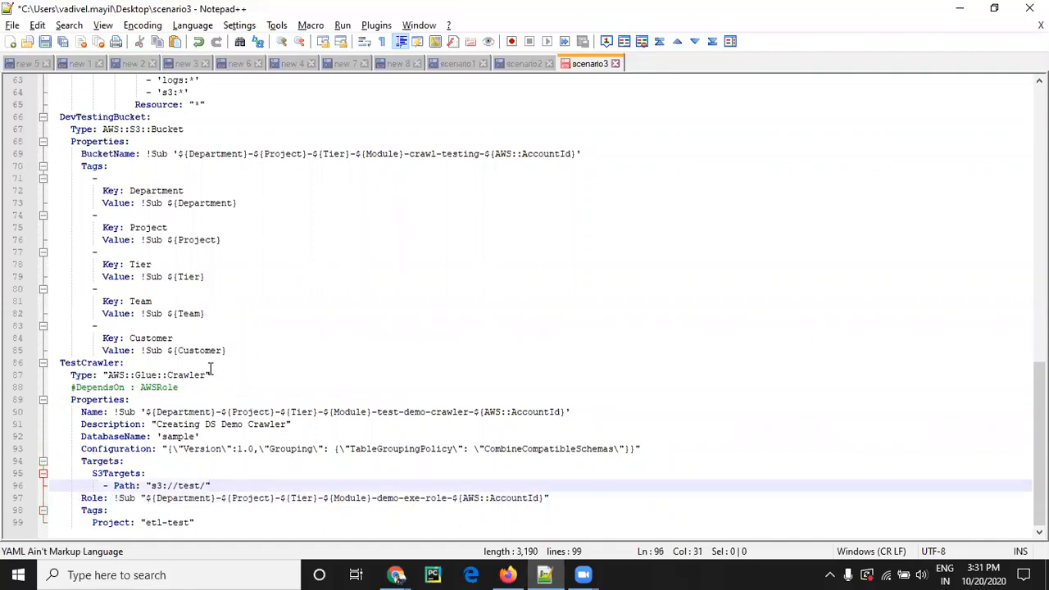
pyautogui.moveTo(549, 498); pyautogui.dragTo(116, 496)
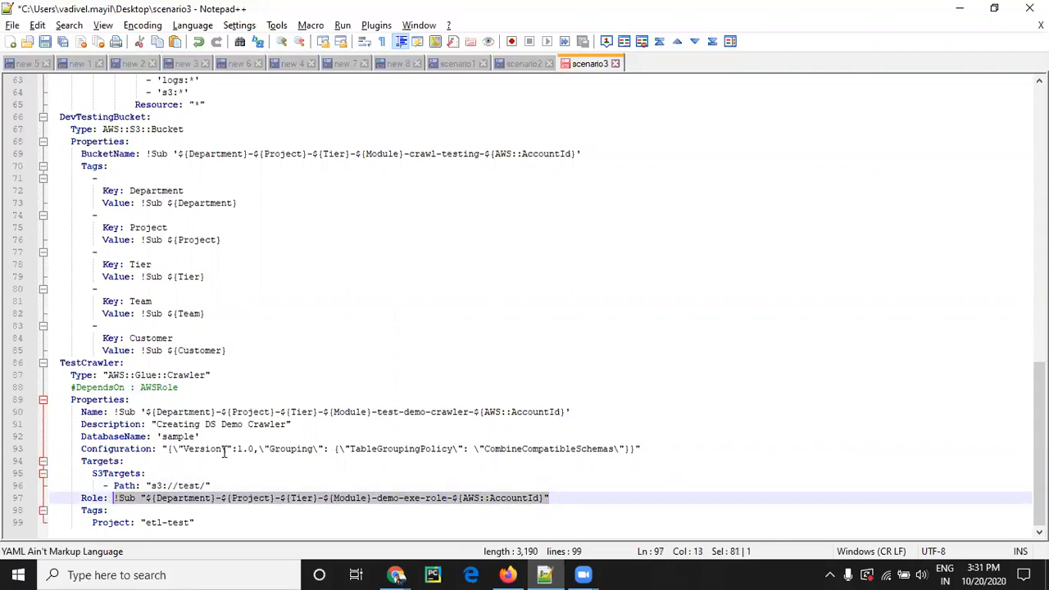
pyautogui.scroll(8, 224, 451)
pyautogui.scroll(-7, 191, 418)
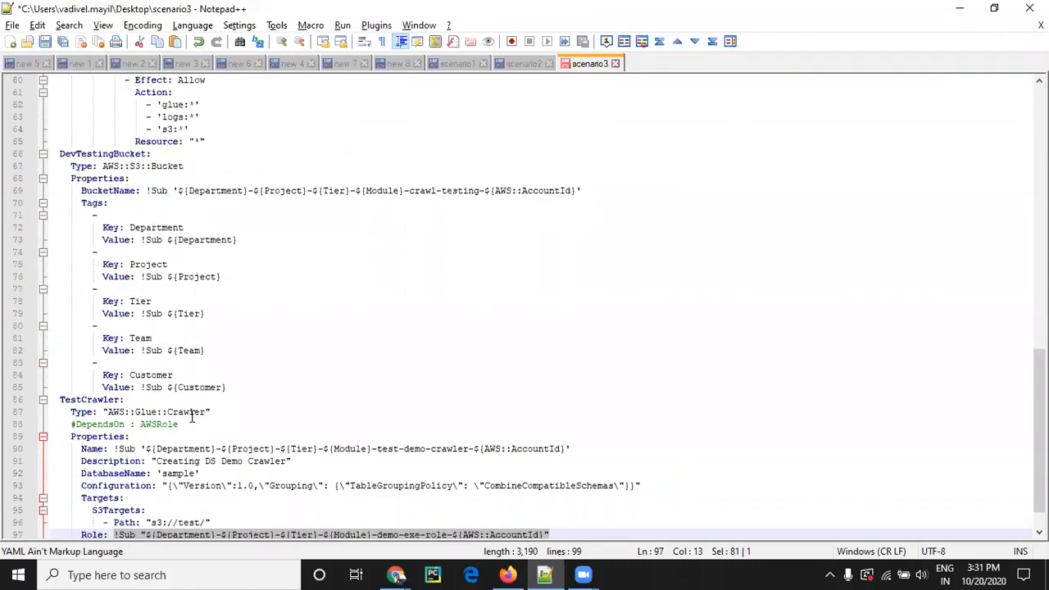
# - Delete the commented DependsOn : AWSRole line from TestCrawler in scenario3
pyautogui.click(217, 413)
pyautogui.hotkey('shift', 'Down')
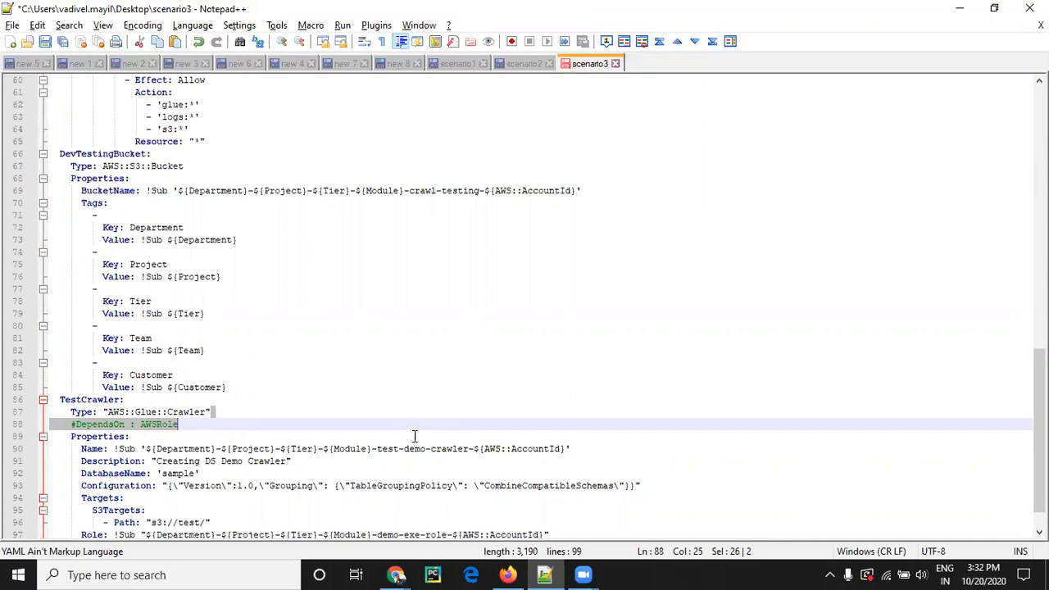
pyautogui.scroll(-1, 414, 437)
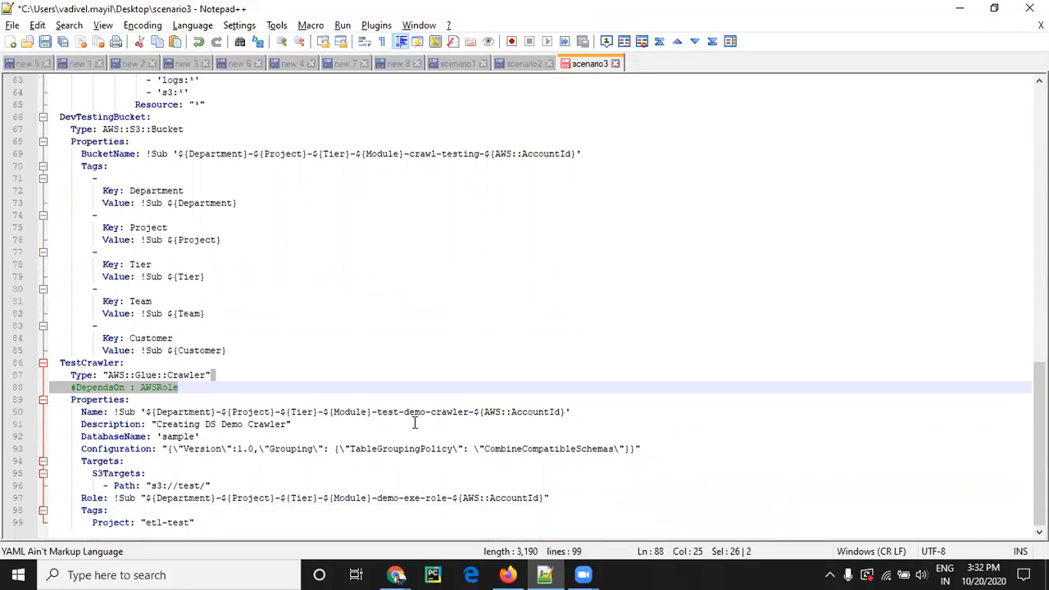
pyautogui.press('Delete')
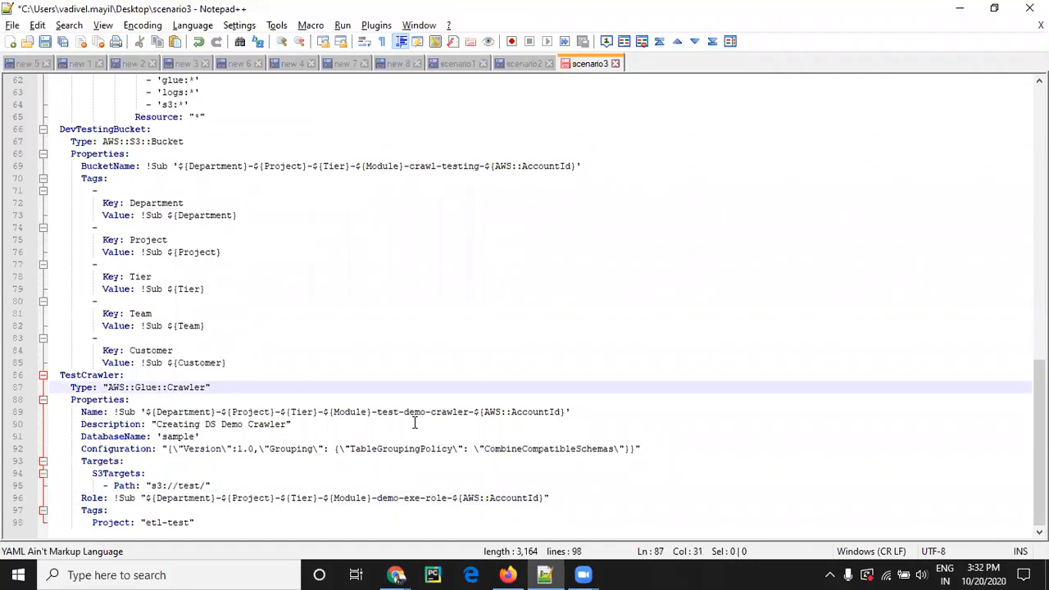
# - Copy the entire scenario3 template and switch to the CloudFormation console in Firefox
pyautogui.click(297, 363)
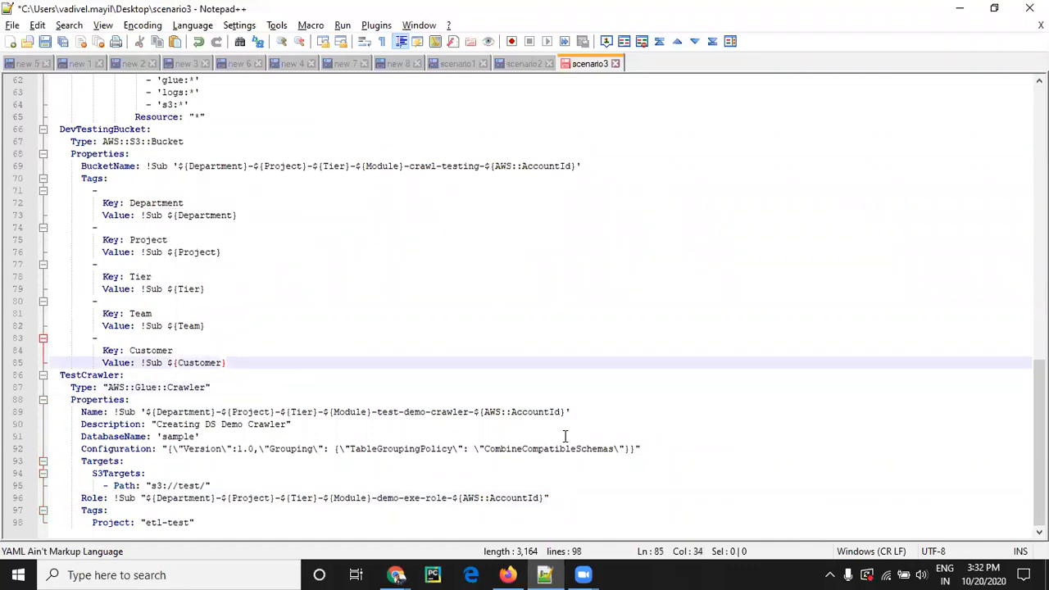
pyautogui.hotkey('ctrl', 'a')
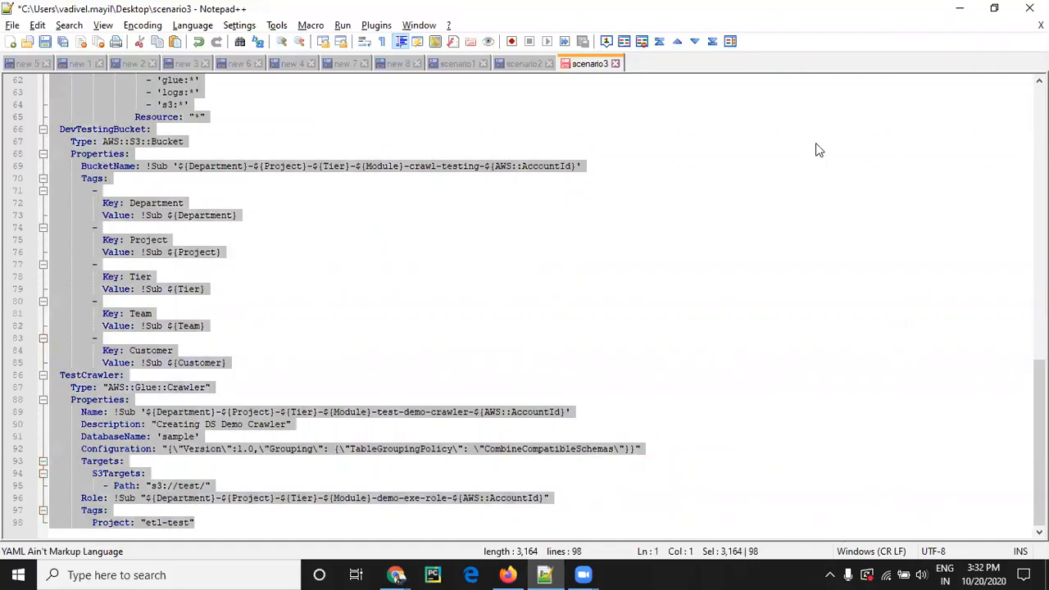
pyautogui.hotkey('alt', 'Tab')
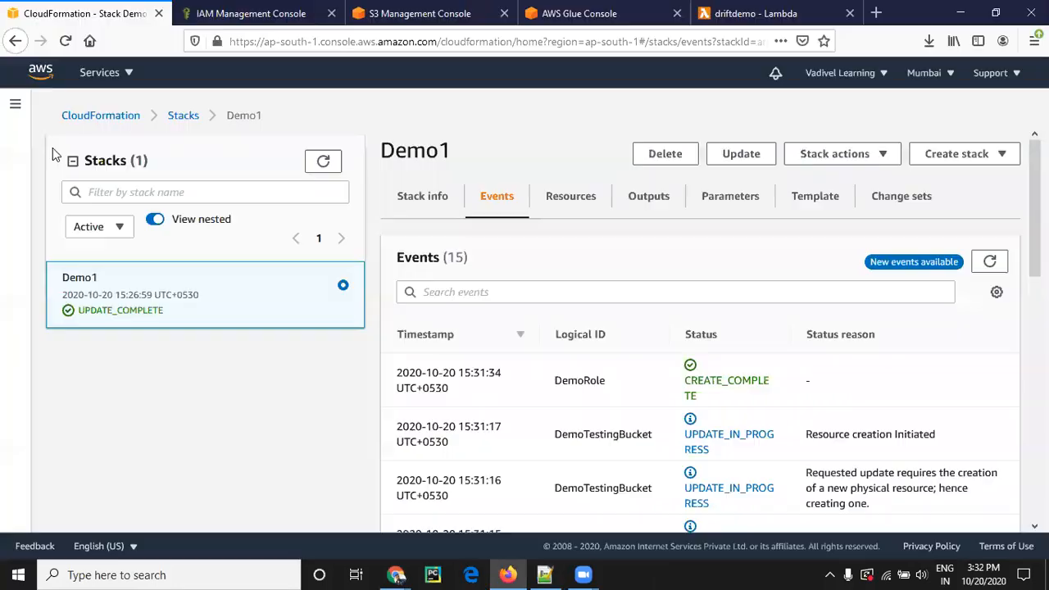
# - Delete the Demo1 stack from the CloudFormation stack list and refresh the list
pyautogui.click(100, 115)
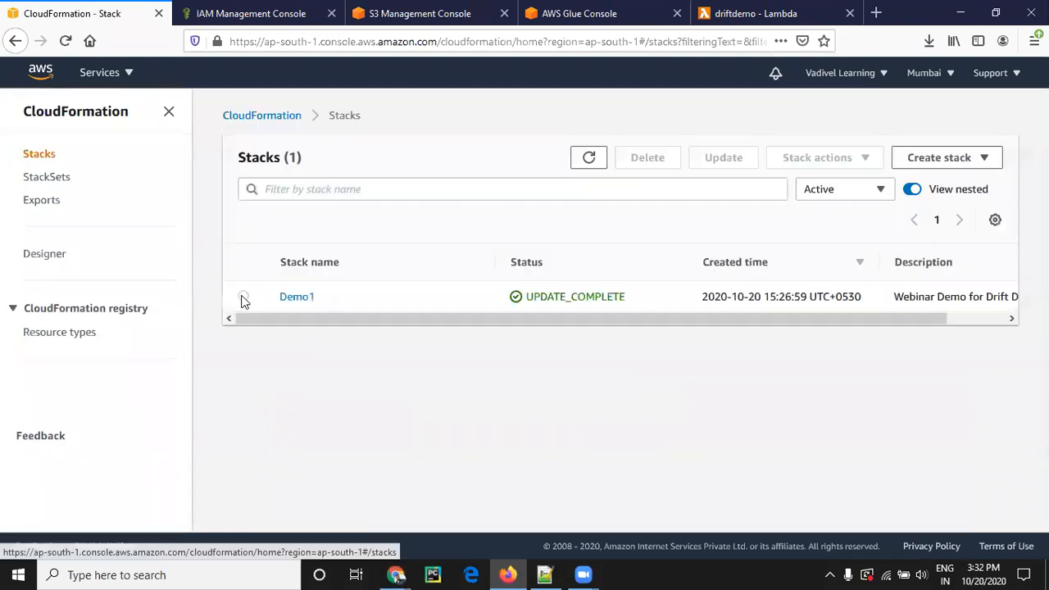
pyautogui.click(242, 296)
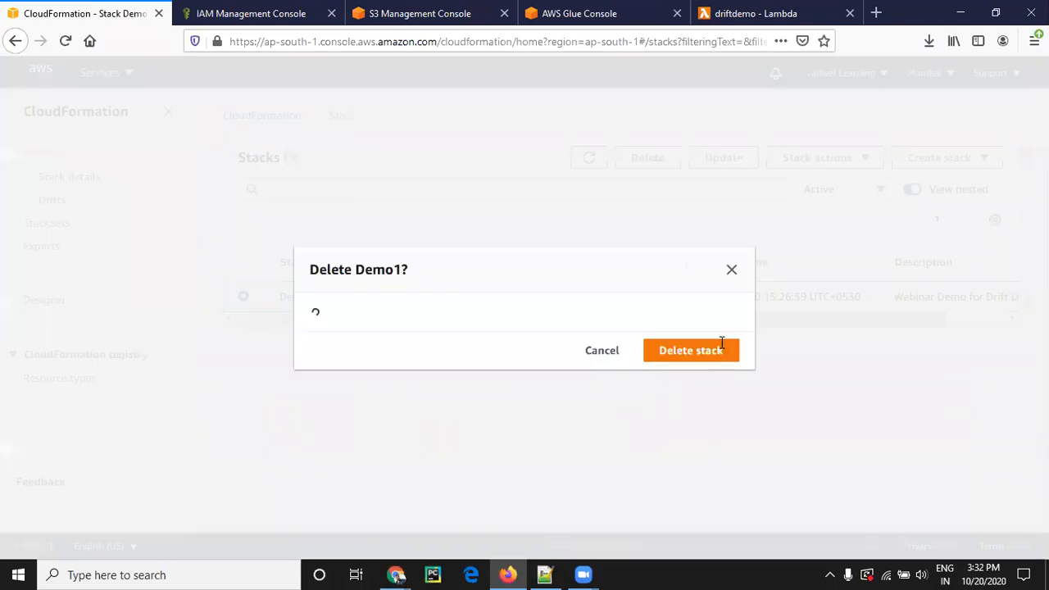
pyautogui.click(720, 360)
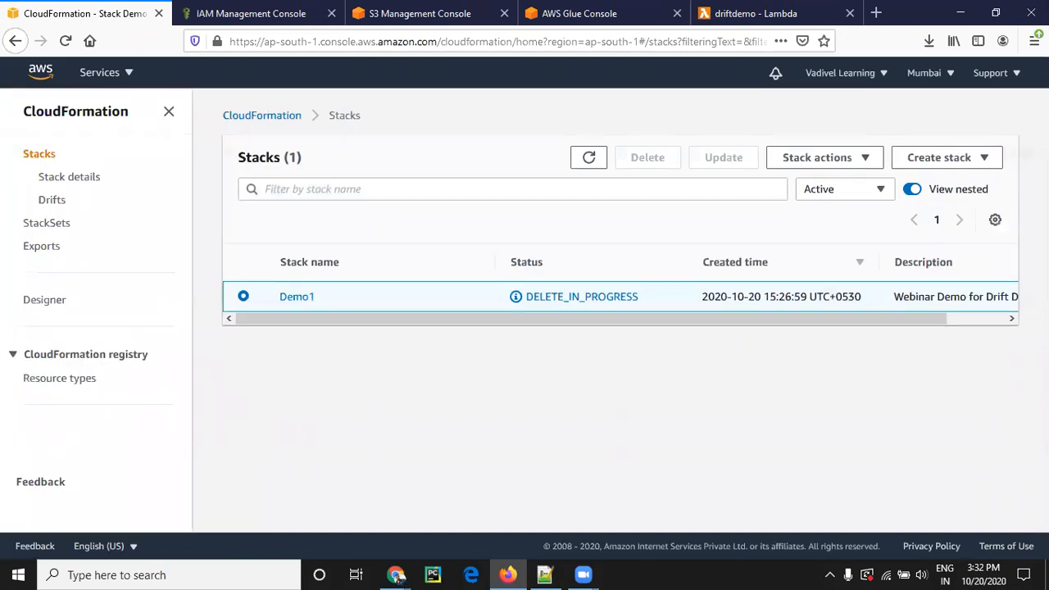
pyautogui.click(590, 162)
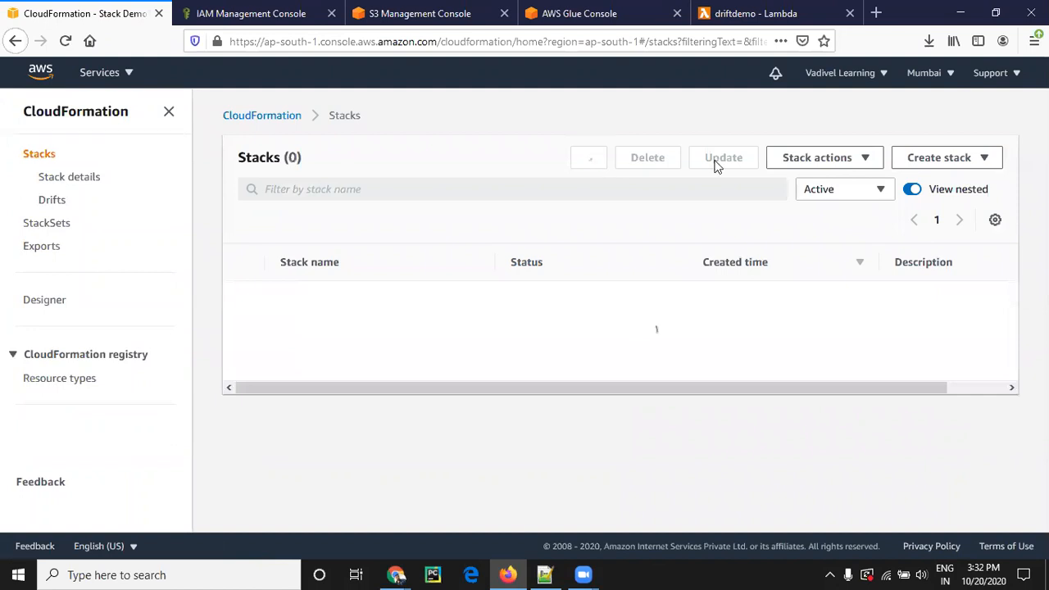
# - Start a new stack with new resources (standard) and choose to create its template in Designer
pyautogui.click(926, 158)
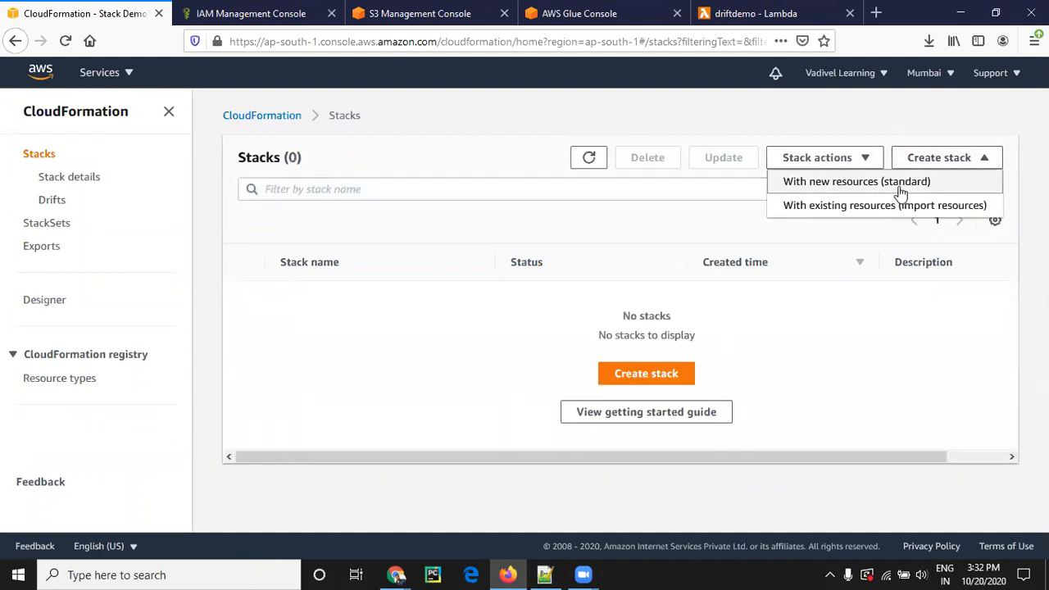
pyautogui.click(857, 182)
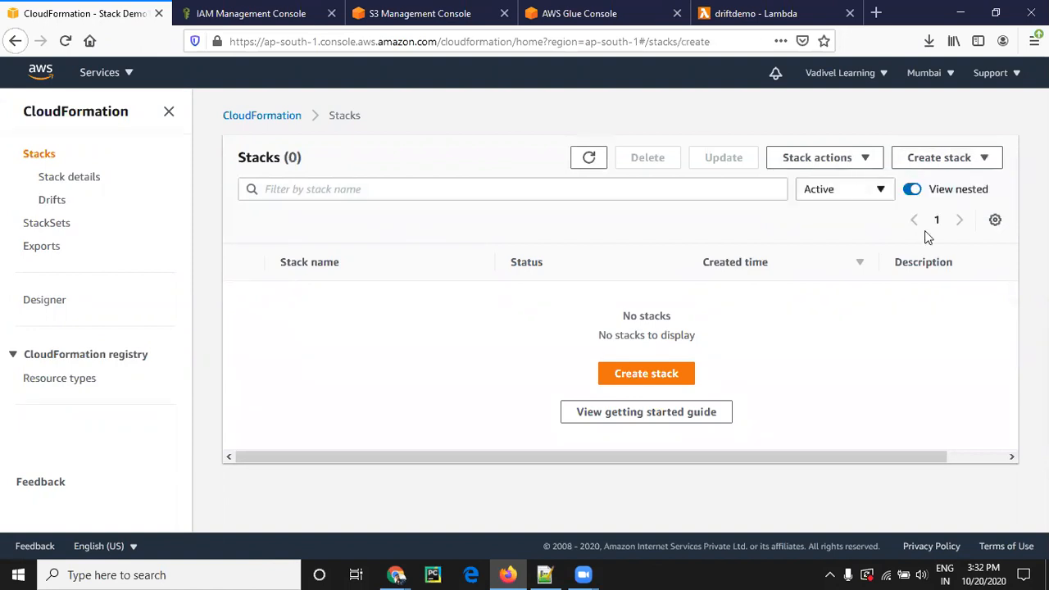
pyautogui.click(803, 287)
pyautogui.scroll(-1, 697, 414)
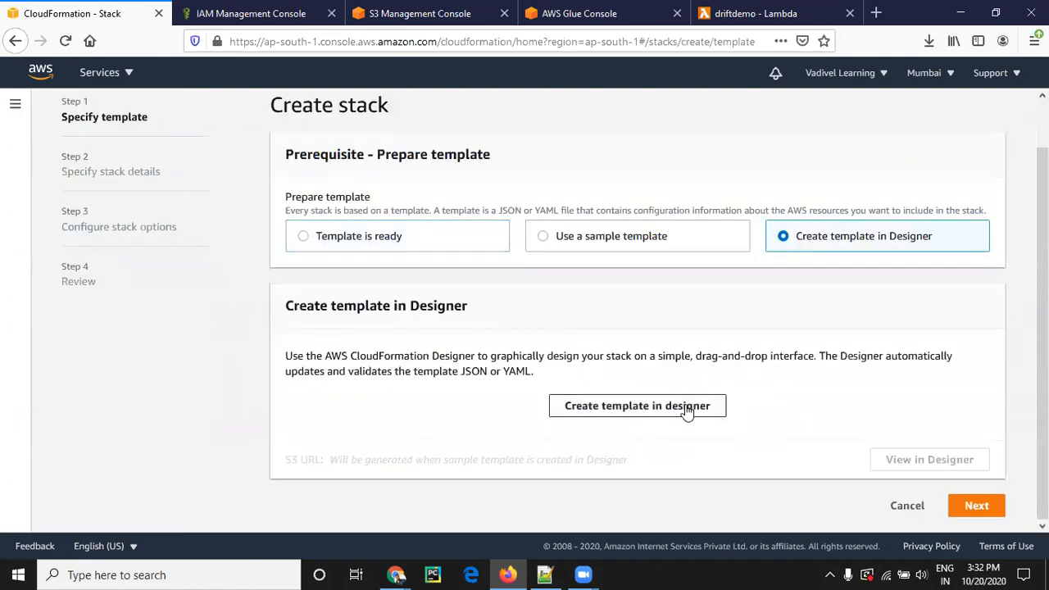
pyautogui.click(687, 407)
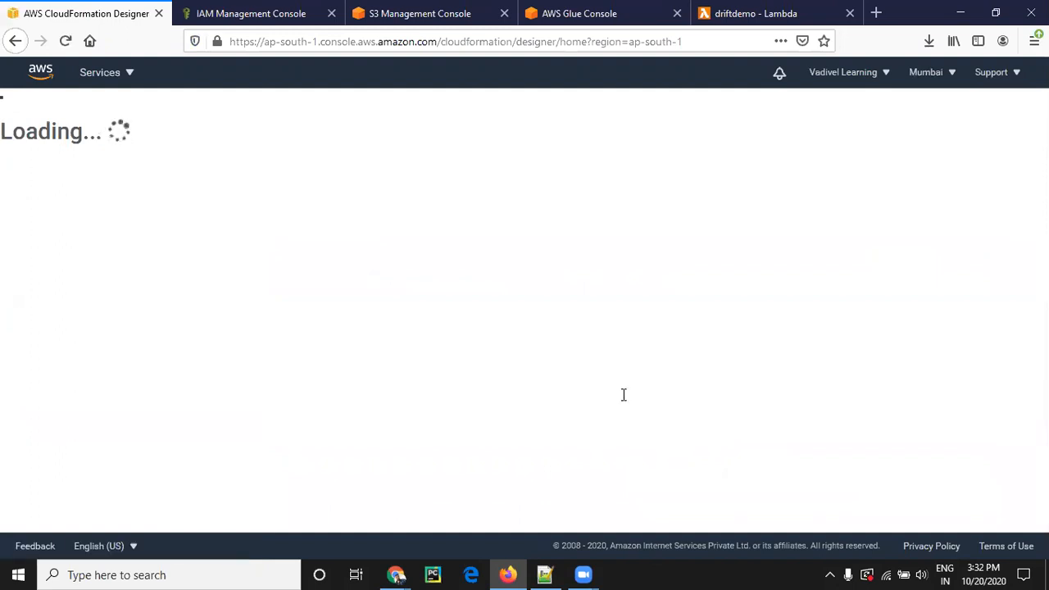
# - Set the Designer template language to YAML, replace the default template code with the copied scenario3 template, and validate it
pyautogui.click(764, 377)
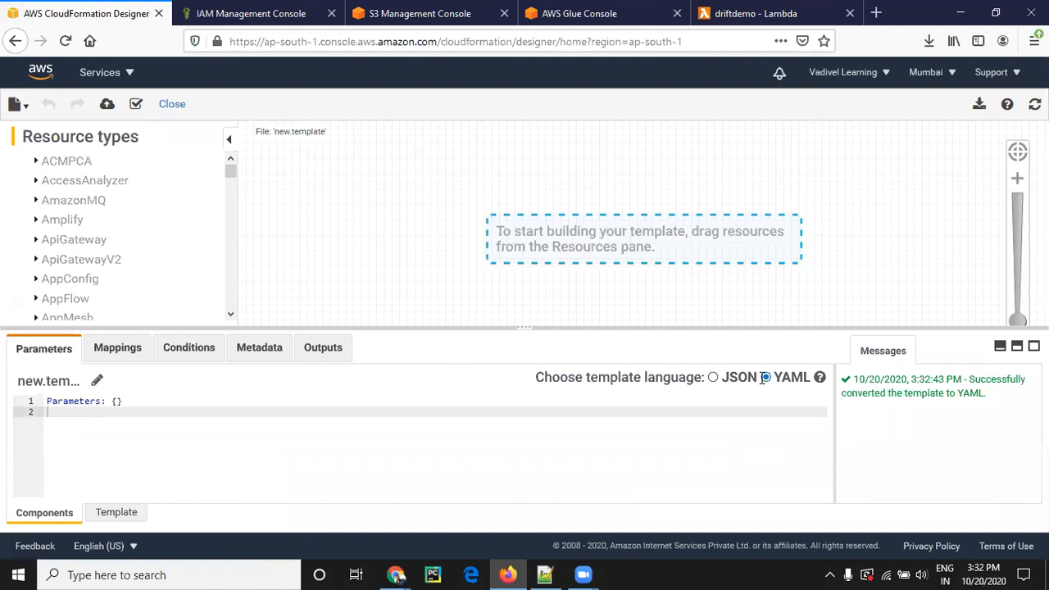
pyautogui.hotkey('ctrl', 'a')
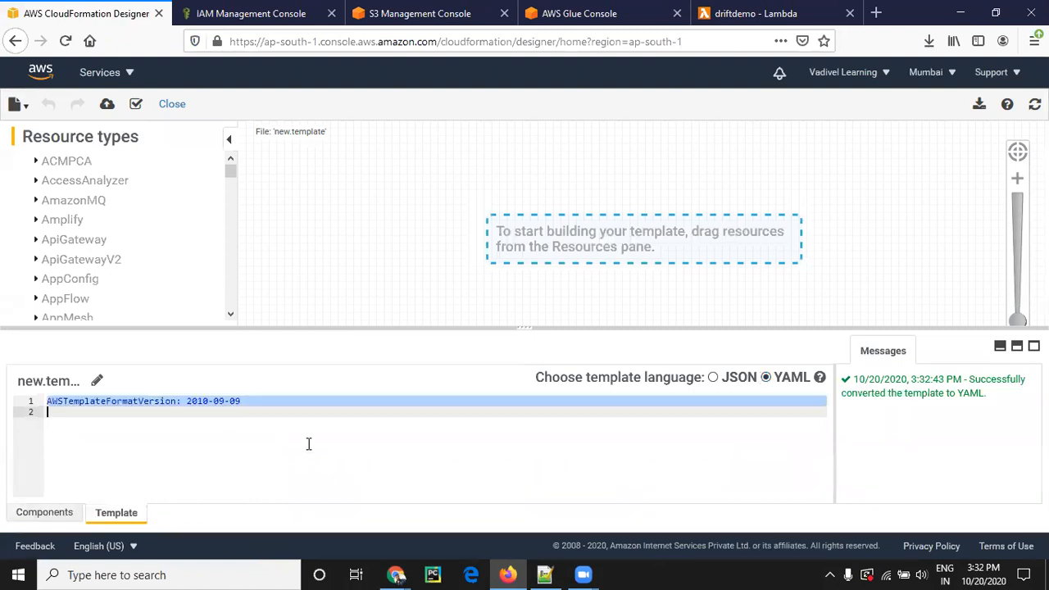
pyautogui.press('Delete')
pyautogui.hotkey('ctrl', 'v')
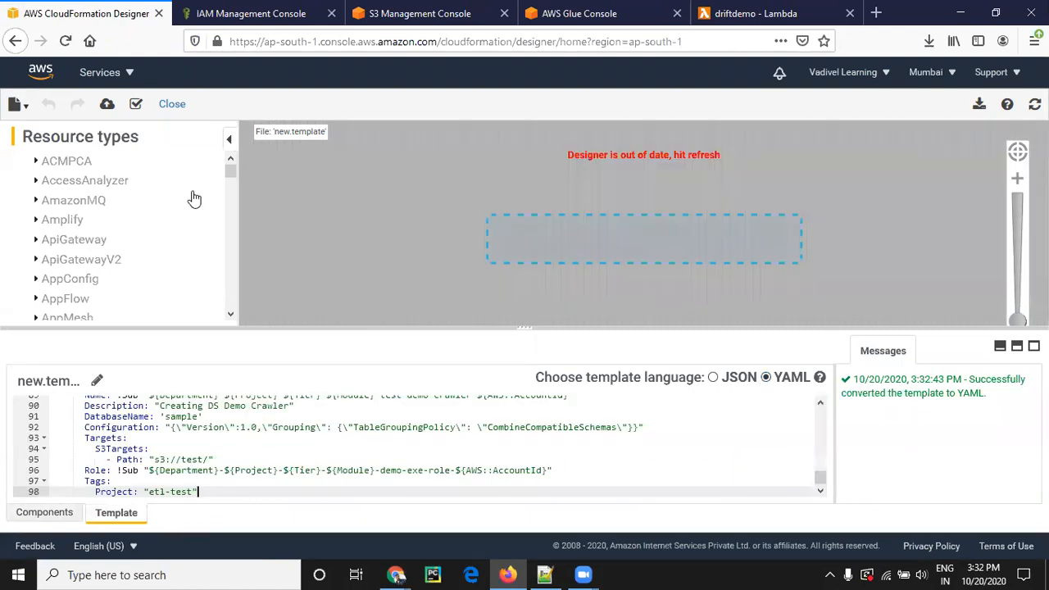
pyautogui.click(136, 103)
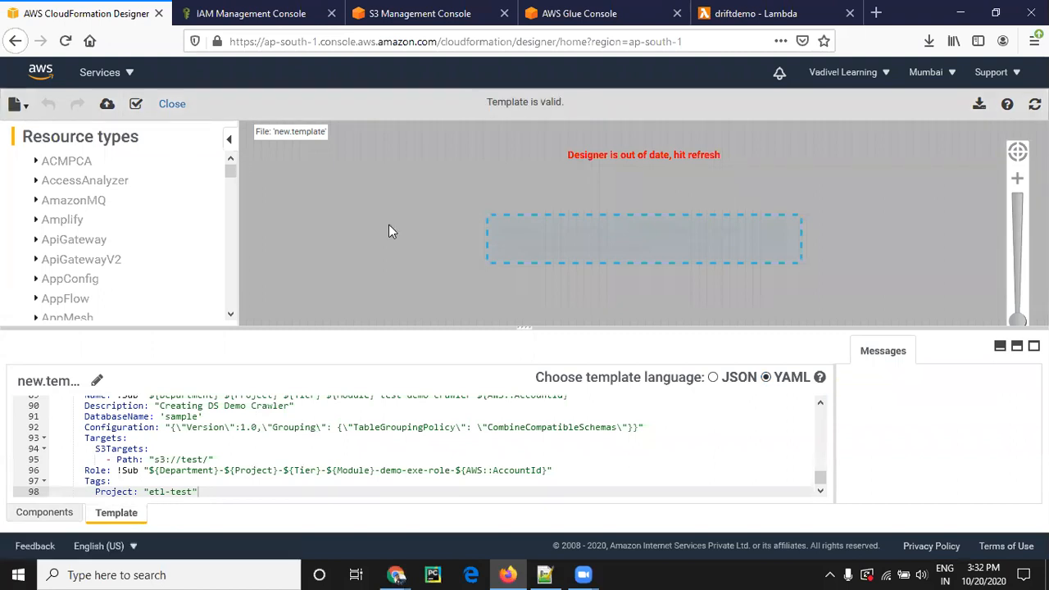
# - Use the Designer template for the new stack, name the stack Demo3 and keep the default parameters
pyautogui.click(107, 103)
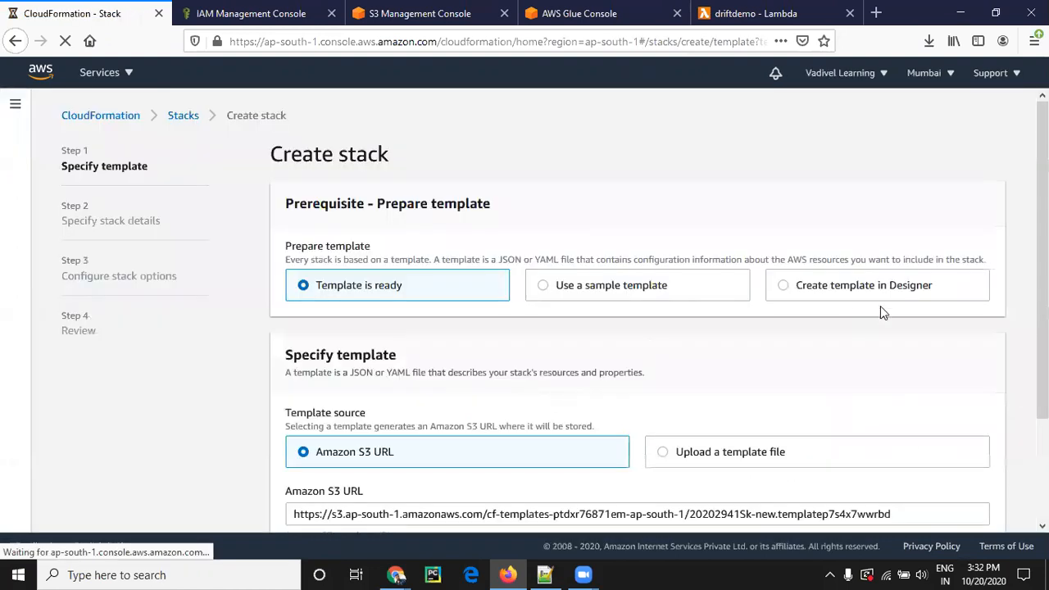
pyautogui.scroll(-3, 880, 305)
pyautogui.click(975, 506)
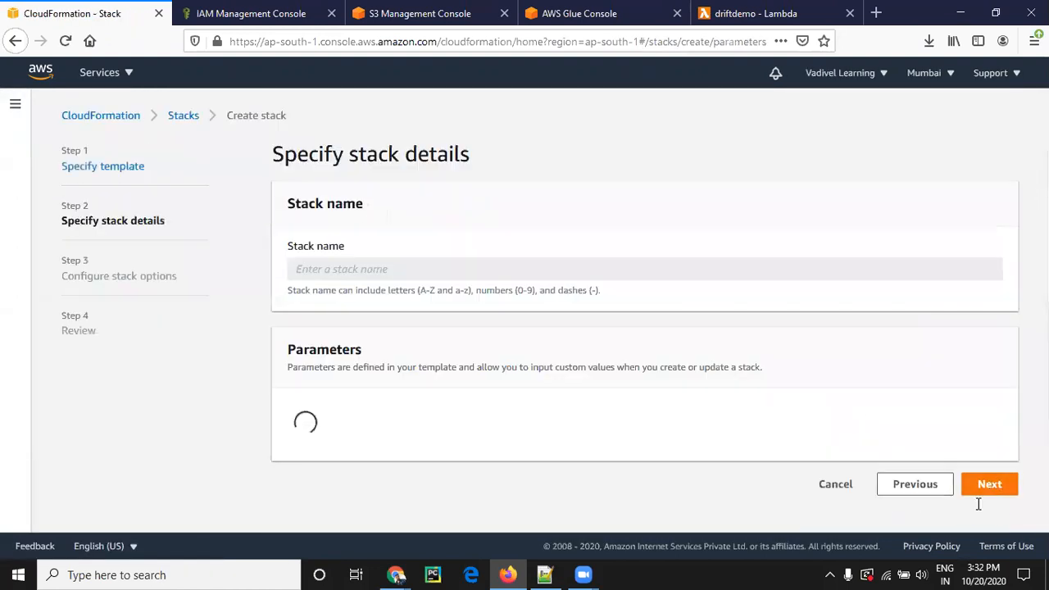
pyautogui.click(443, 271)
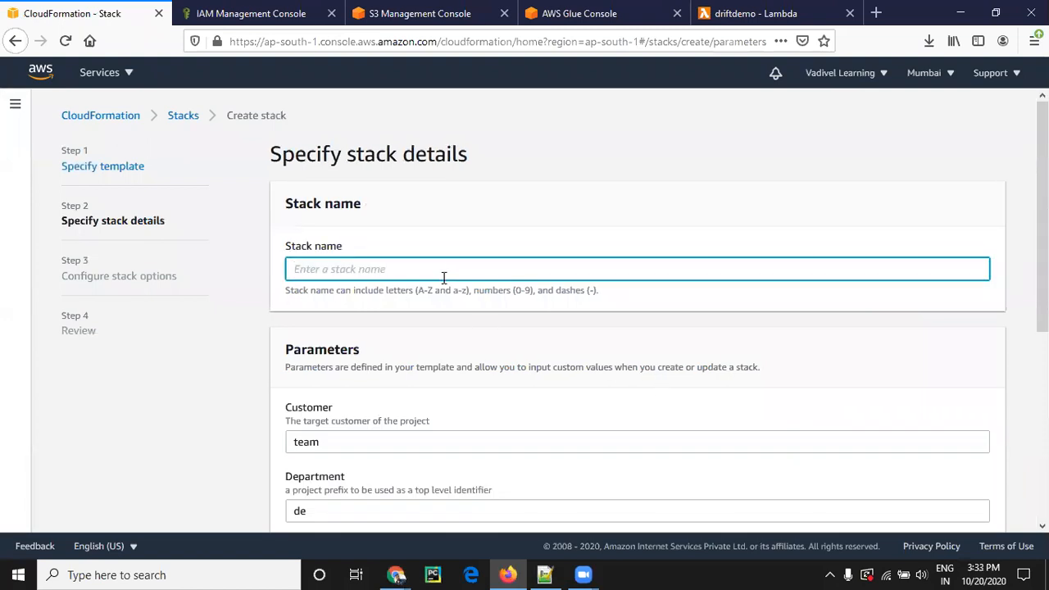
pyautogui.write('de')
pyautogui.press('BackSpace')
pyautogui.write('Demo3')
pyautogui.scroll(-5, 792, 377)
pyautogui.click(977, 509)
# - Keep the default stack options, acknowledge all three IAM and CAPABILITY_AUTO_EXPAND capabilities, create the Demo3 stack and refresh its events
pyautogui.scroll(-3, 802, 385)
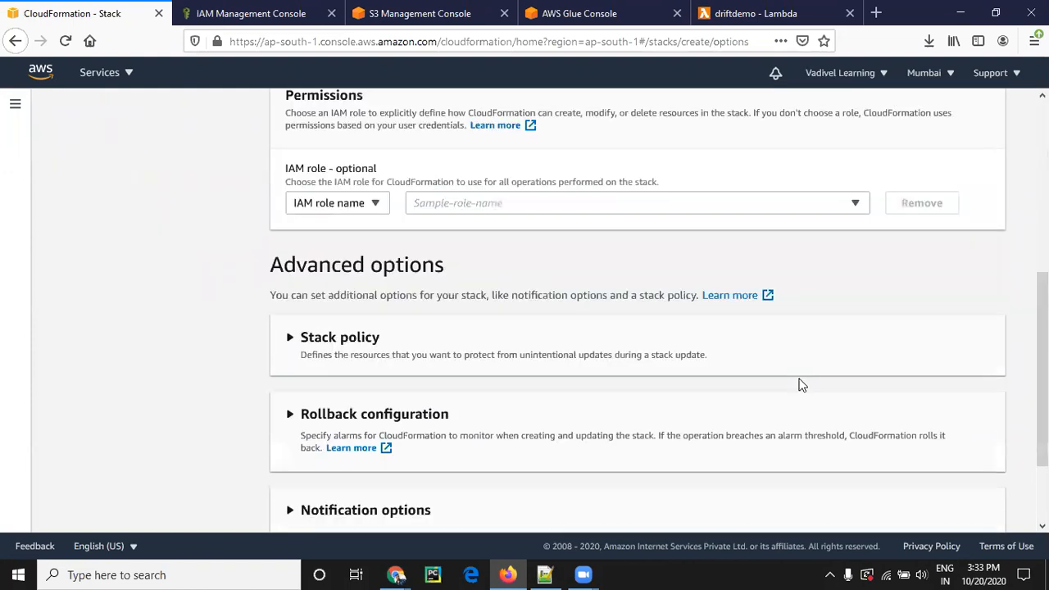
pyautogui.scroll(-2, 801, 386)
pyautogui.click(977, 509)
pyautogui.scroll(-6, 743, 369)
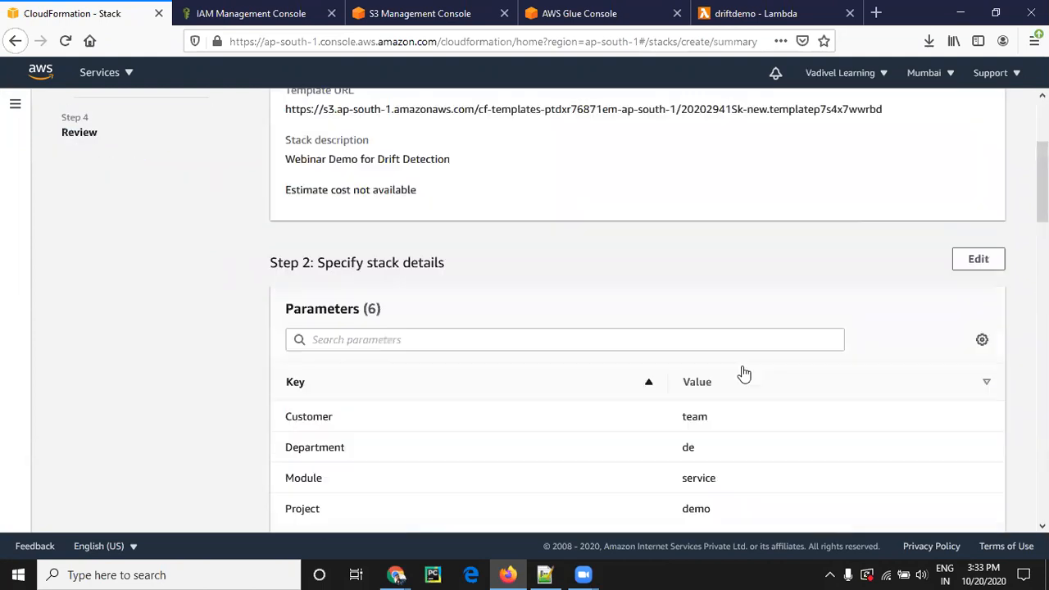
pyautogui.scroll(-8, 741, 365)
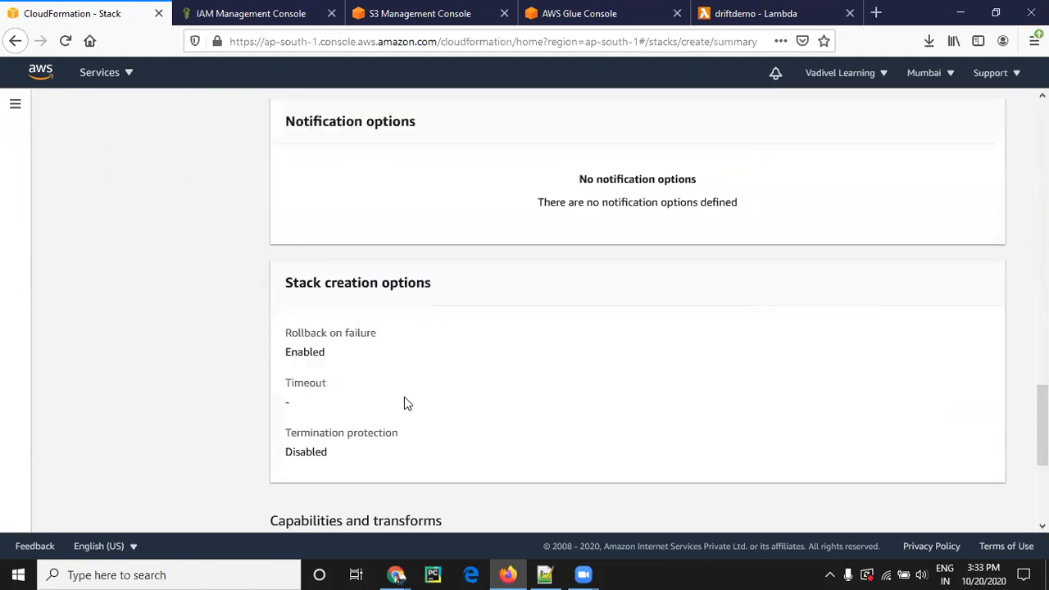
pyautogui.scroll(-3, 404, 397)
pyautogui.click(400, 399)
pyautogui.click(398, 424)
pyautogui.click(398, 448)
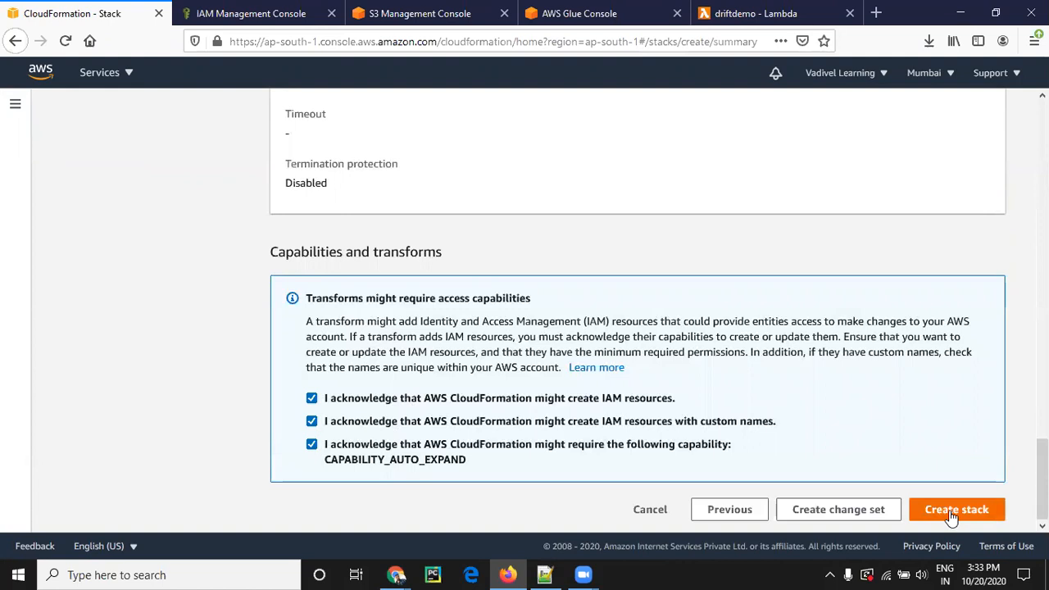
pyautogui.click(951, 512)
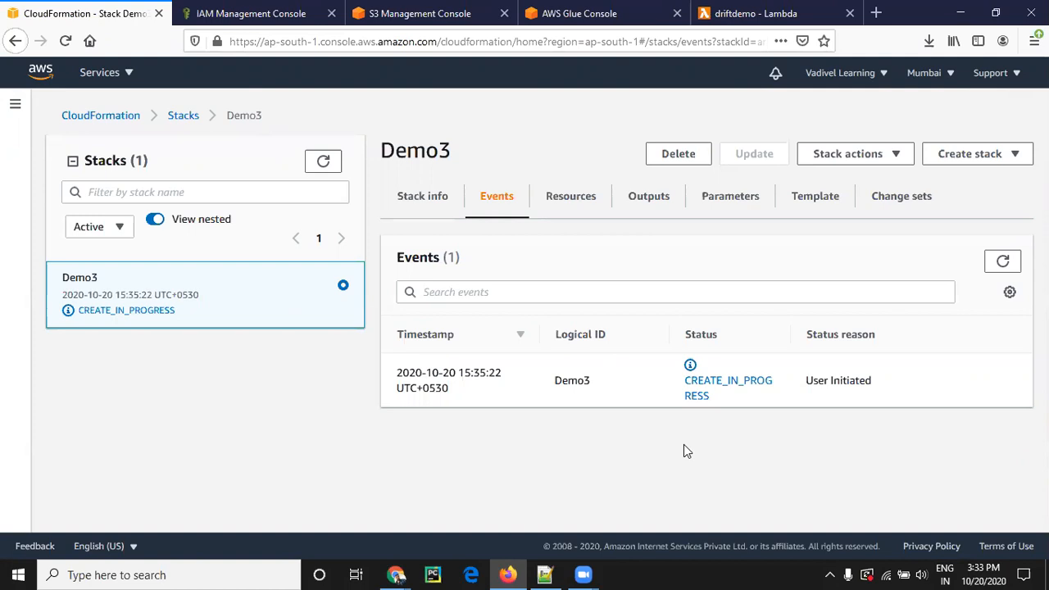
pyautogui.click(1003, 262)
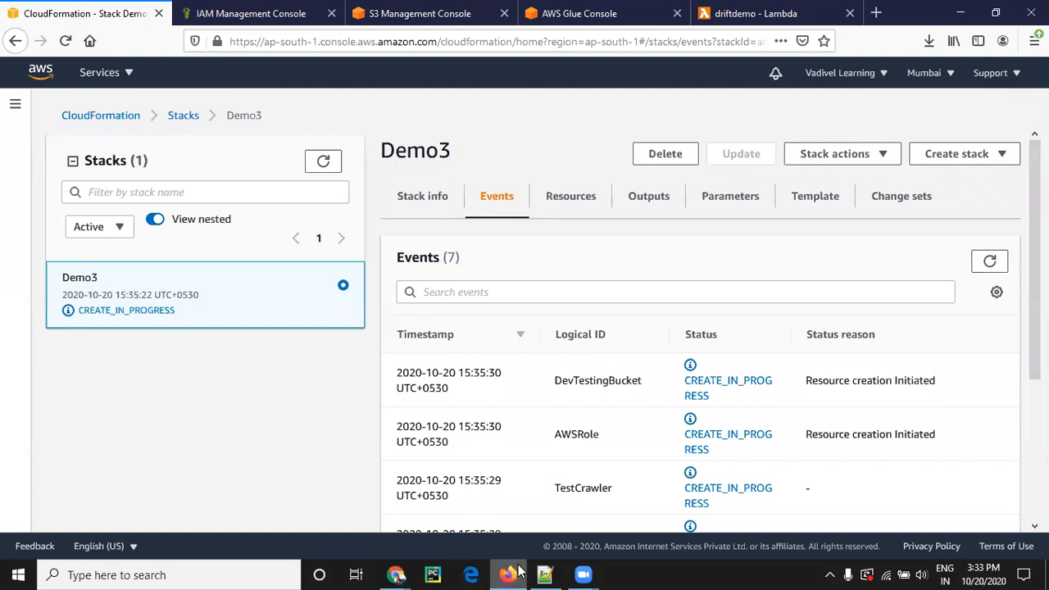
# - Switch to Notepad++ and restore TestCrawler's uncommented DependsOn : AWSRole line in scenario3 by undoing the last edits
pyautogui.click(545, 574)
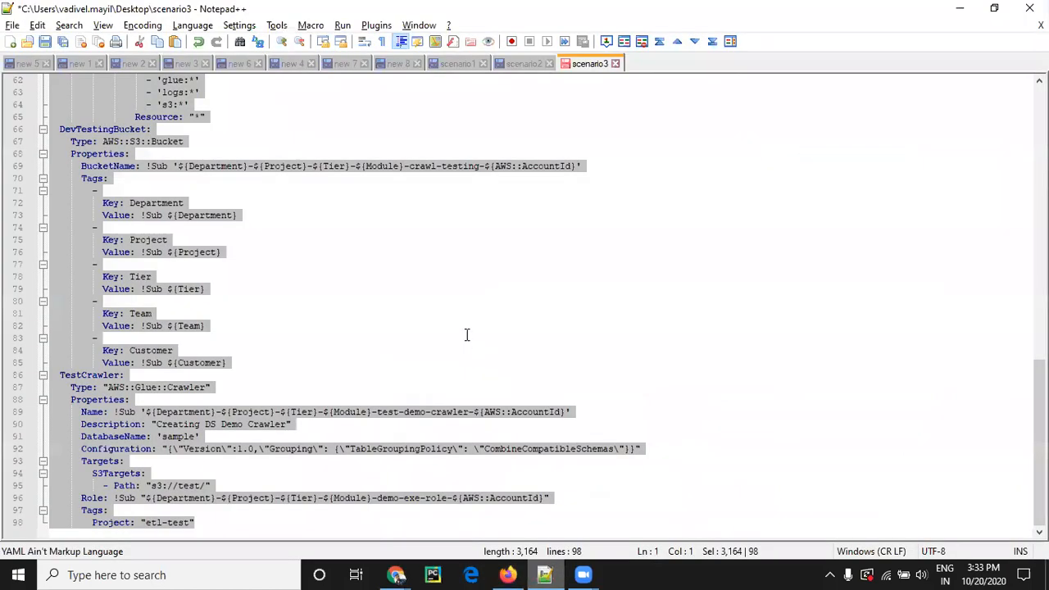
pyautogui.click(468, 375)
pyautogui.hotkey('ctrl', 'z')
pyautogui.hotkey('ctrl', 'z')
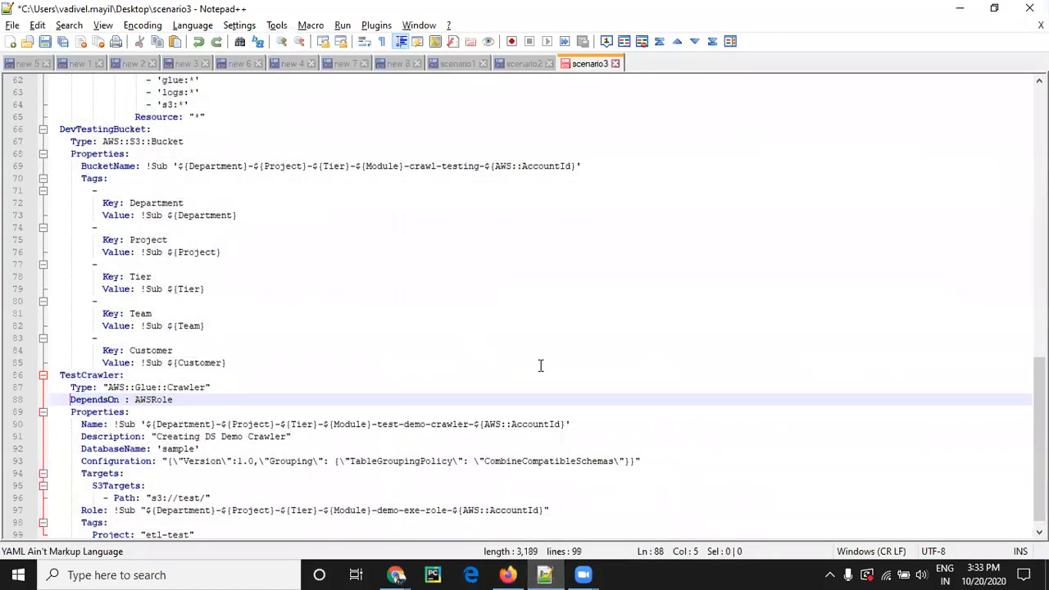
# - Return to the CloudFormation console in Firefox, refresh the Demo3 events and examine the status reason for TestCrawler
pyautogui.hotkey('alt', 'Tab')
pyautogui.click(990, 261)
pyautogui.scroll(-5, 814, 368)
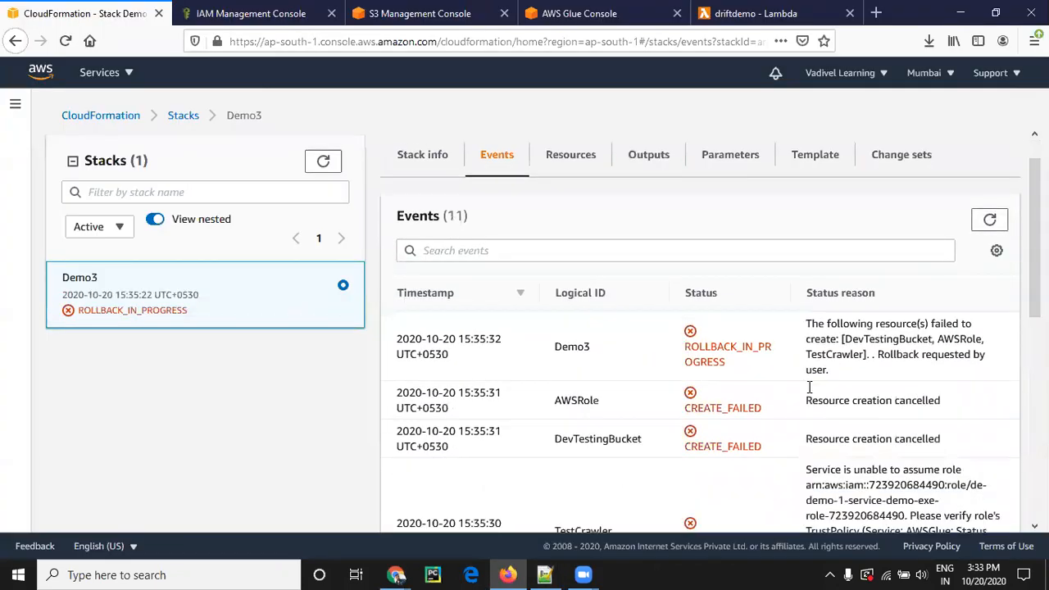
pyautogui.scroll(5, 814, 368)
pyautogui.scroll(-3, 814, 368)
pyautogui.scroll(3, 814, 368)
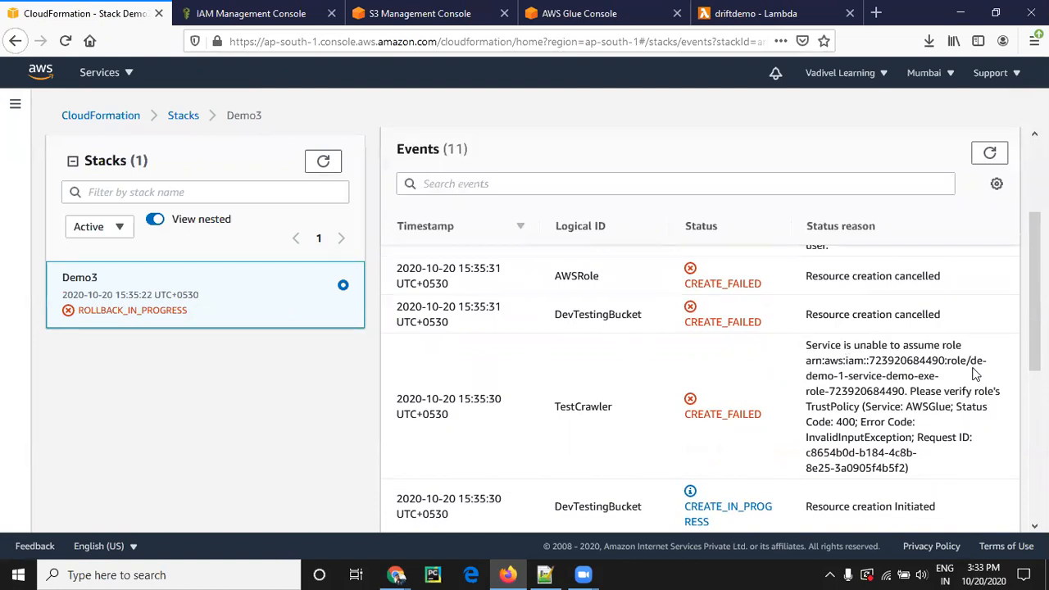
pyautogui.moveTo(974, 368); pyautogui.dragTo(972, 374)
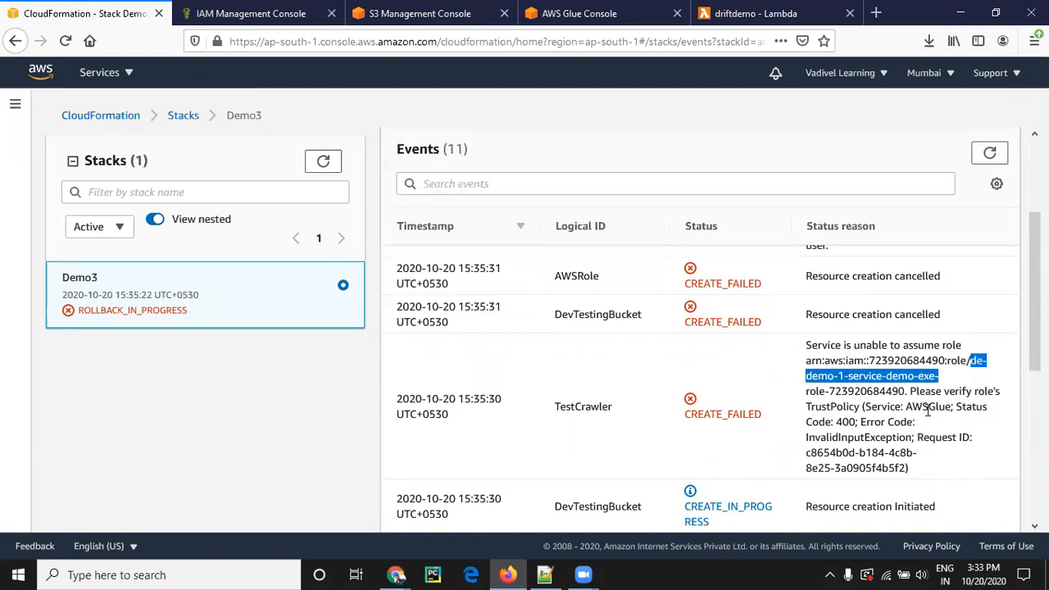
pyautogui.click(808, 423)
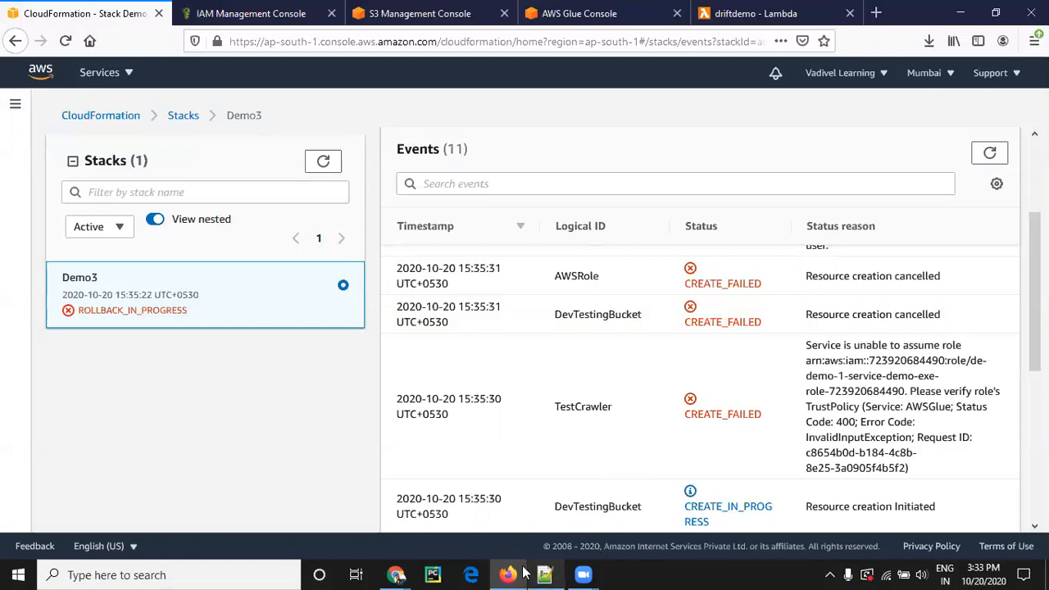
# - Switch to Notepad++ and examine TestCrawler's Role reference and DependsOn line against the AWSRole definition in scenario3
pyautogui.hotkey('alt', 'Tab')
pyautogui.moveTo(115, 498); pyautogui.dragTo(554, 501)
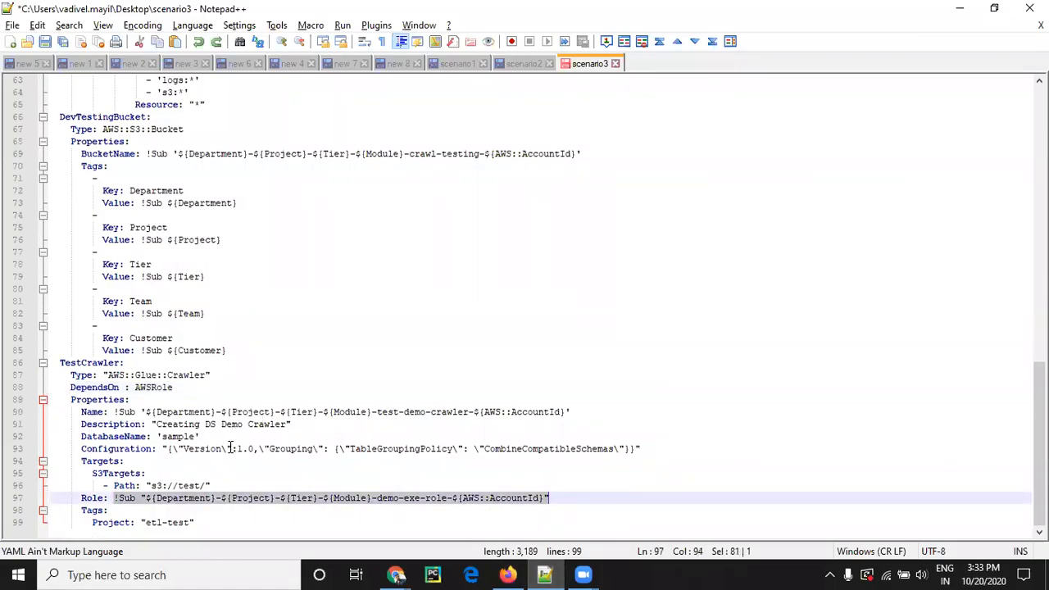
pyautogui.click(365, 412)
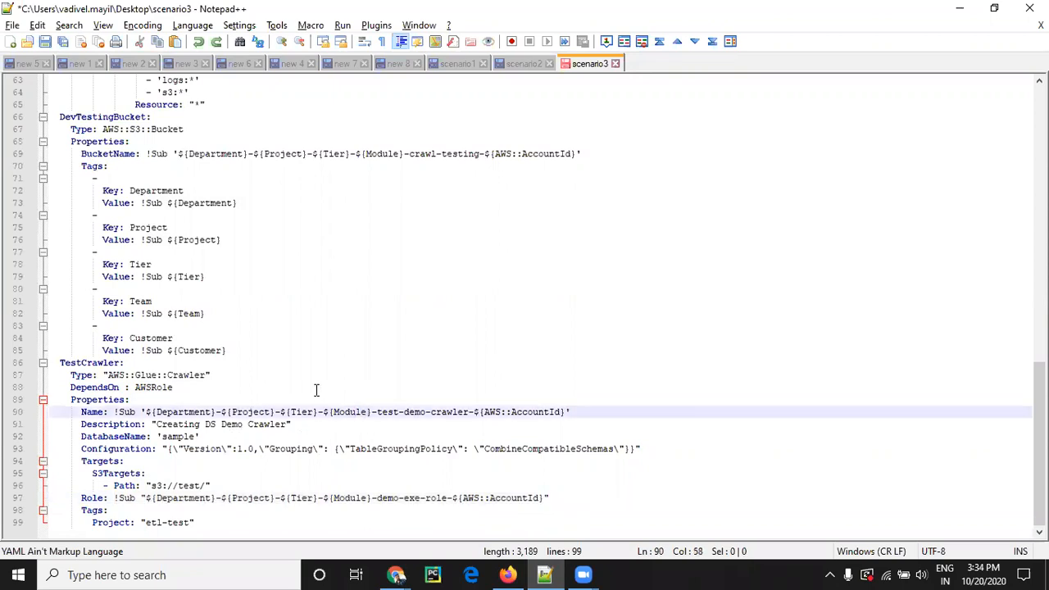
pyautogui.scroll(11, 317, 390)
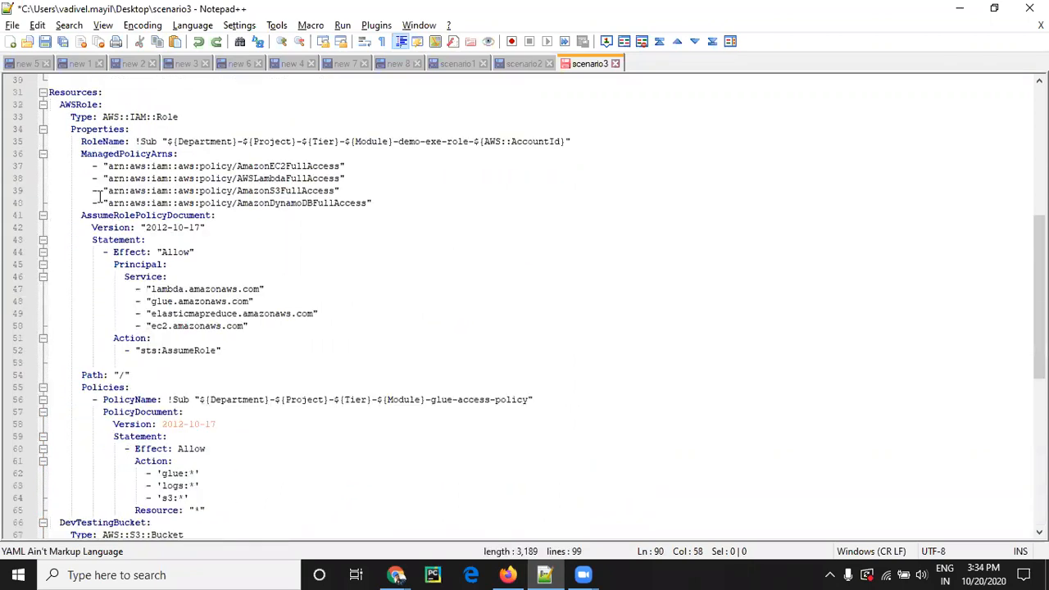
pyautogui.scroll(-11, 202, 252)
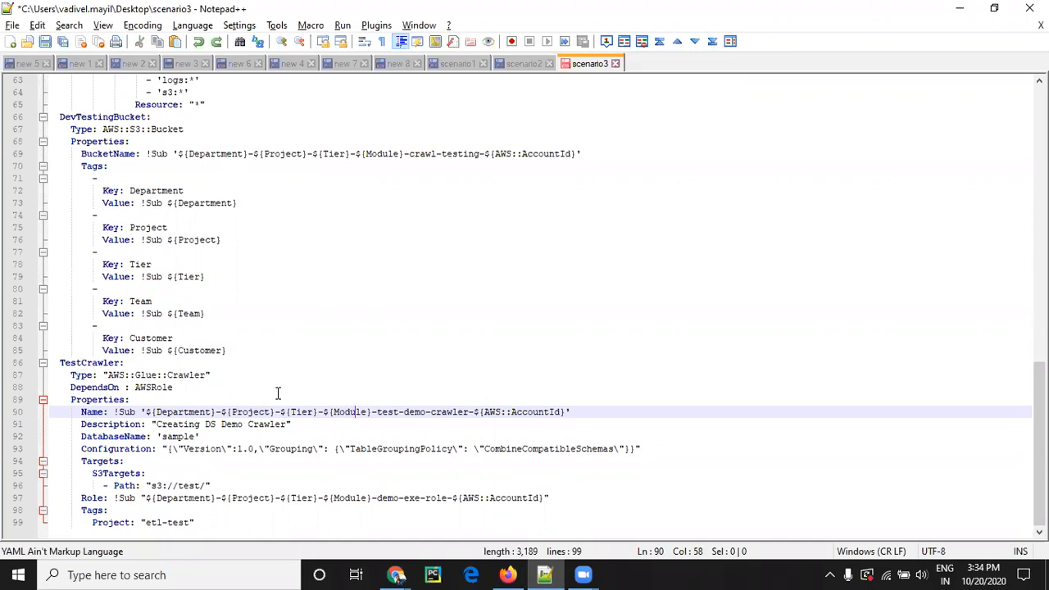
pyautogui.doubleClick(99, 392)
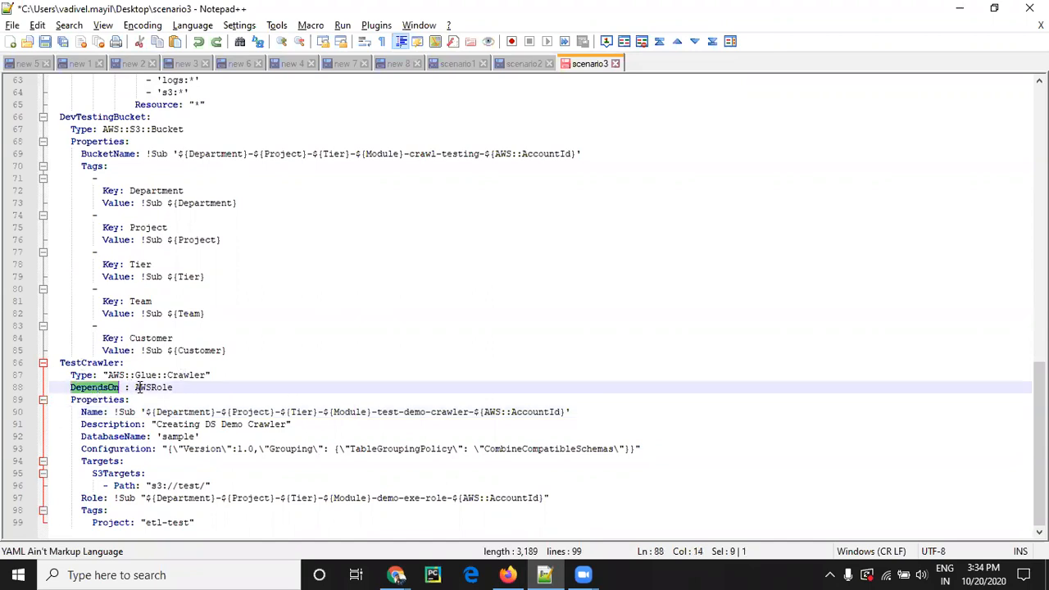
# - Look up the AWSRole resource named in the DependsOn line and review the complete TestCrawler definition in scenario3
pyautogui.click(164, 387)
pyautogui.doubleClick(164, 386)
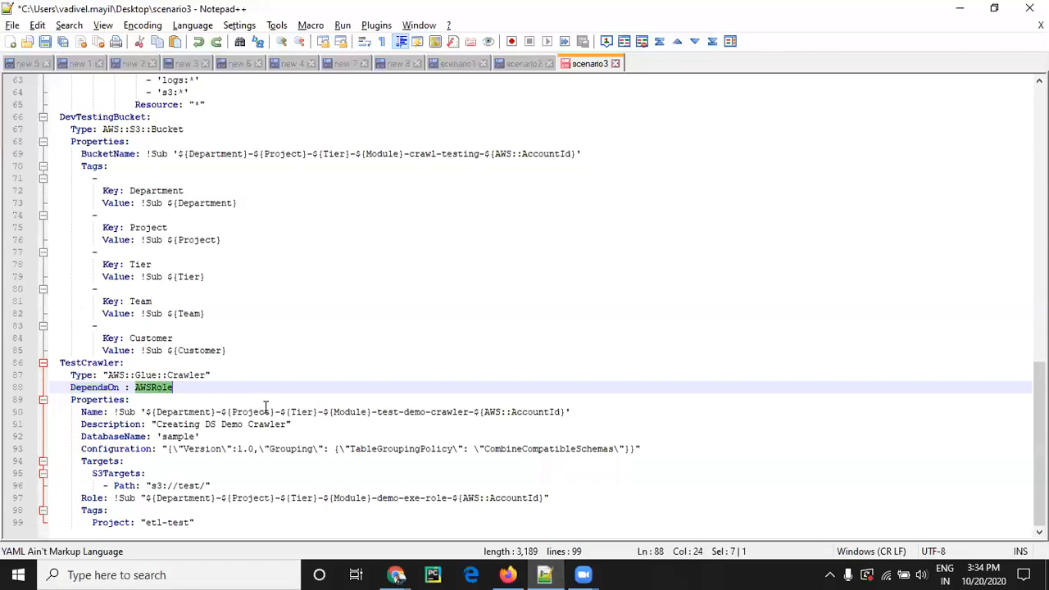
pyautogui.hotkey('ctrl', 'f')
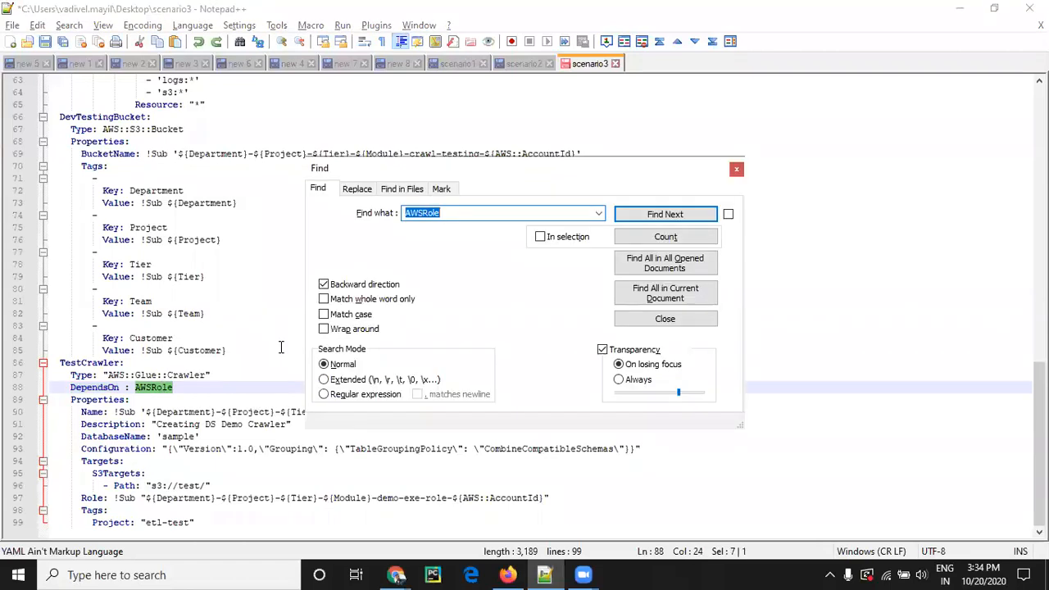
pyautogui.scroll(9, 281, 348)
pyautogui.scroll(5, 137, 249)
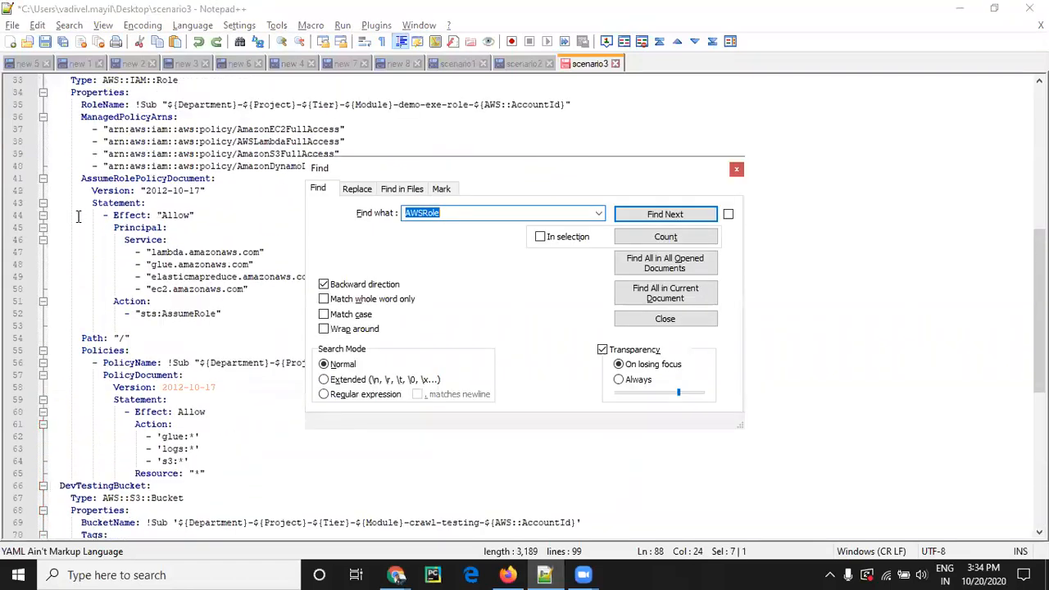
pyautogui.click(736, 169)
pyautogui.scroll(-3, 274, 398)
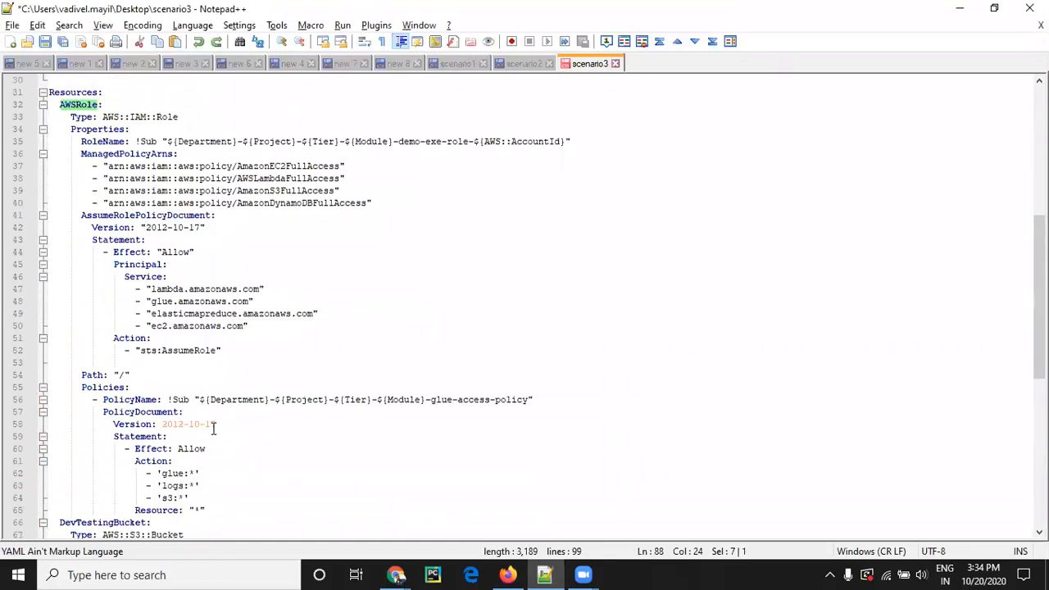
pyautogui.scroll(-11, 214, 424)
pyautogui.moveTo(58, 363); pyautogui.dragTo(470, 523)
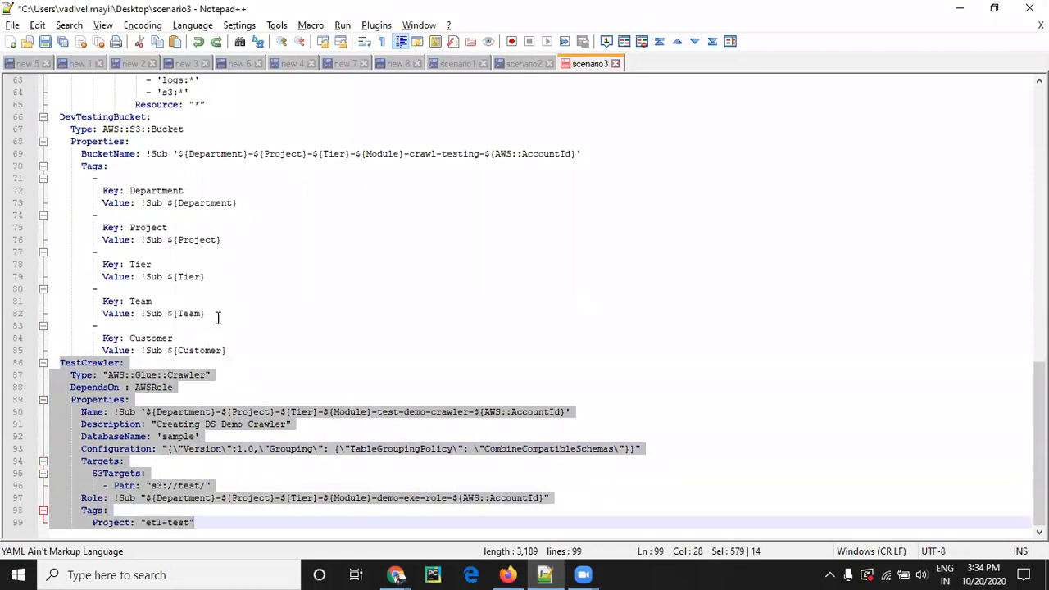
pyautogui.click(257, 384)
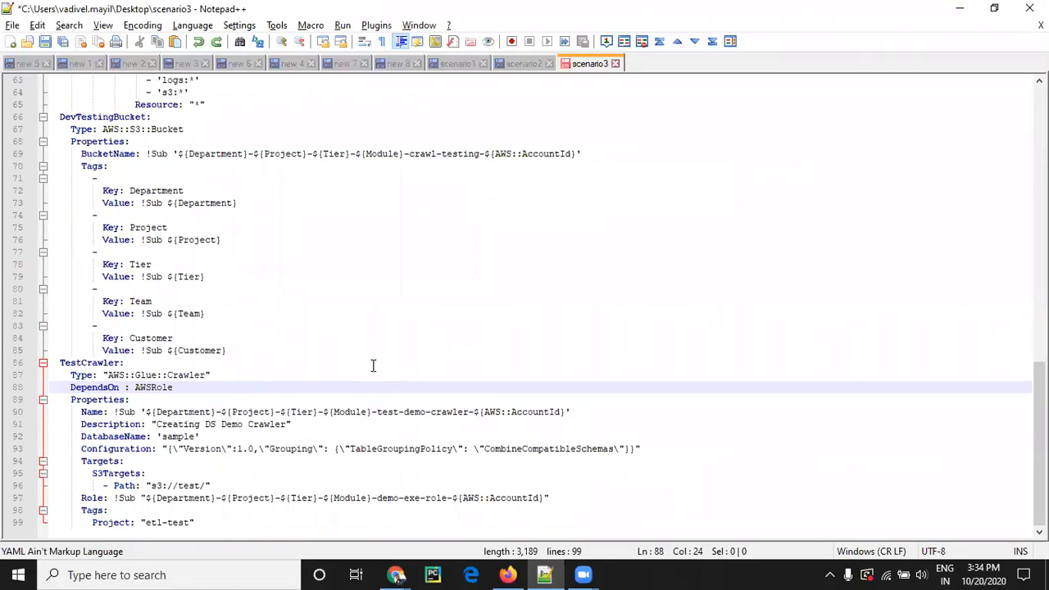
# - Copy the entire scenario3 template, including DependsOn : AWSRole, and switch to the CloudFormation console in Firefox
pyautogui.hotkey('ctrl', 'a')
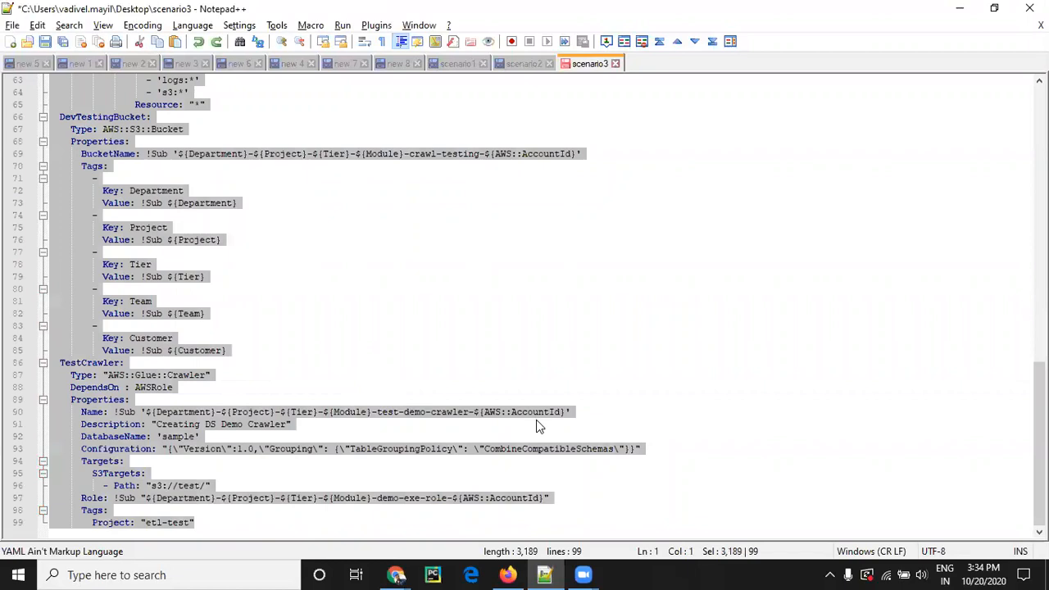
pyautogui.hotkey('alt', 'Tab')
pyautogui.scroll(2, 814, 290)
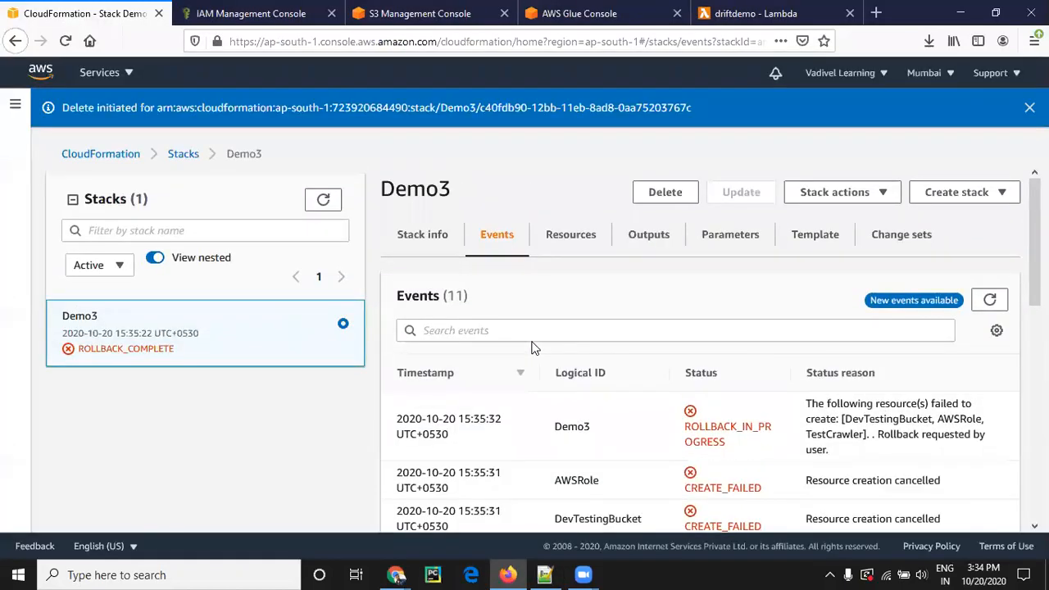
pyautogui.hotkey('alt', 'Tab')
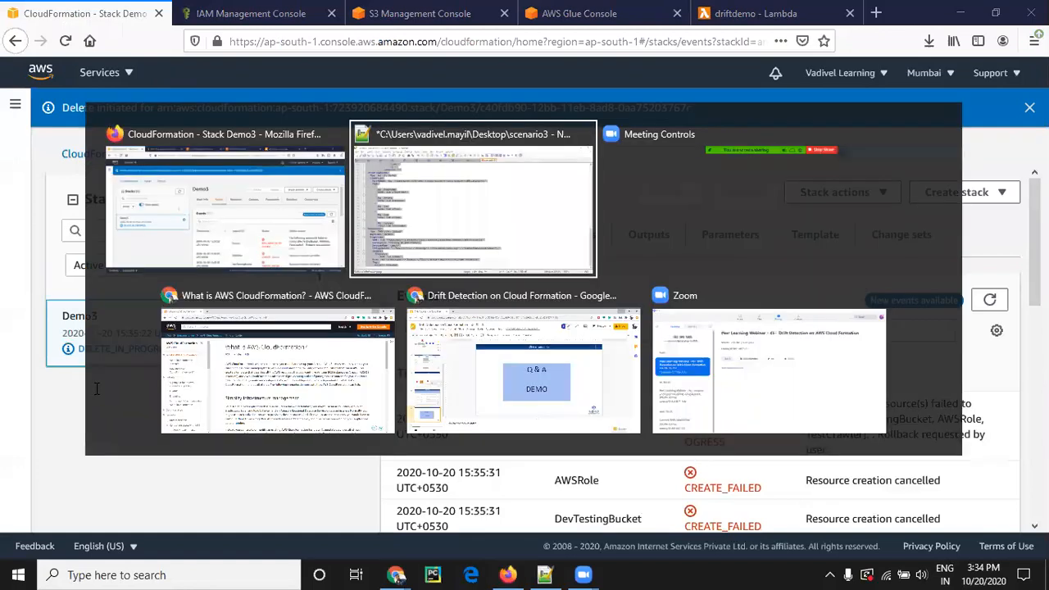
pyautogui.doubleClick(171, 387)
pyautogui.click(328, 375)
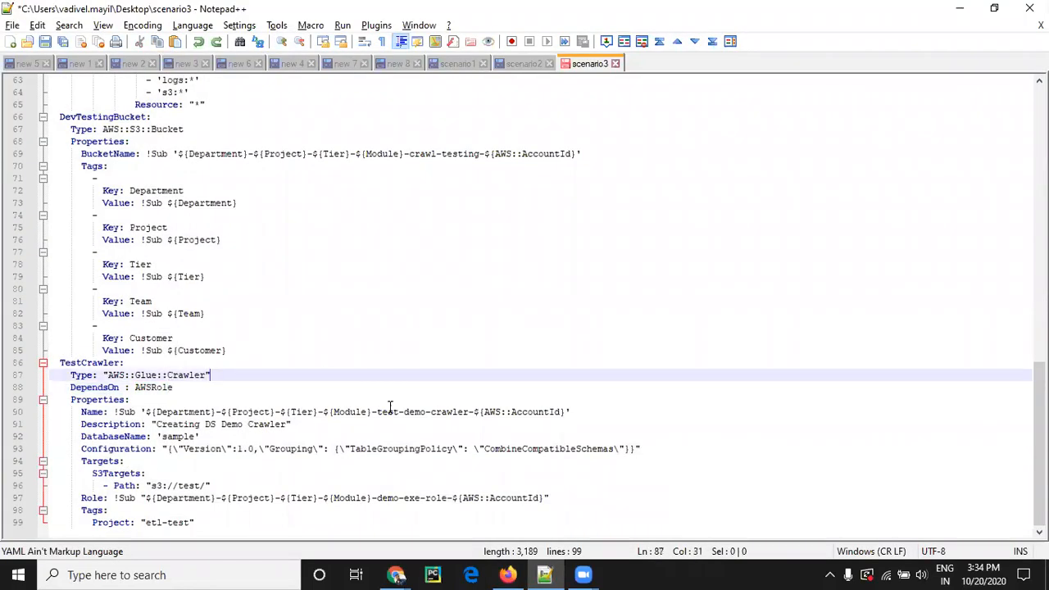
pyautogui.hotkey('ctrl', 'a')
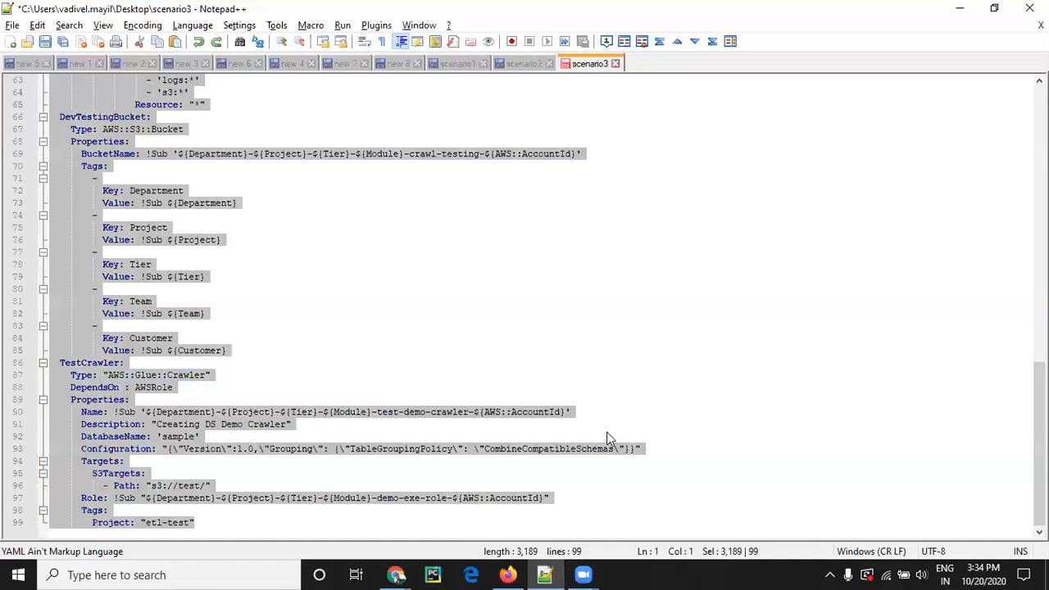
pyautogui.hotkey('alt', 'Tab')
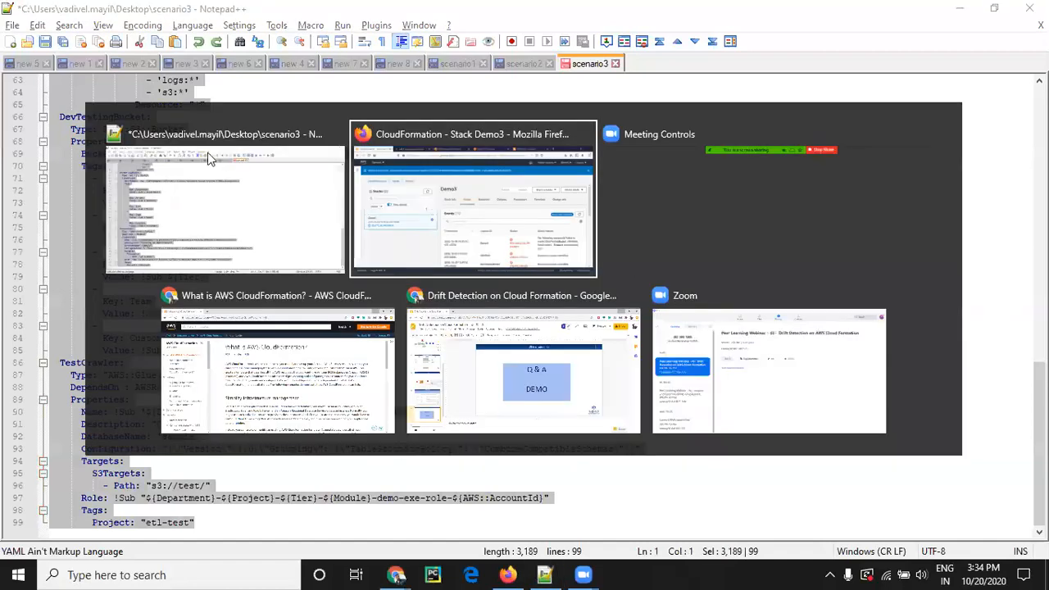
# - Start creating a new stack from the Stacks list and open a blank template in CloudFormation Designer
pyautogui.click(183, 154)
pyautogui.click(533, 412)
pyautogui.click(861, 297)
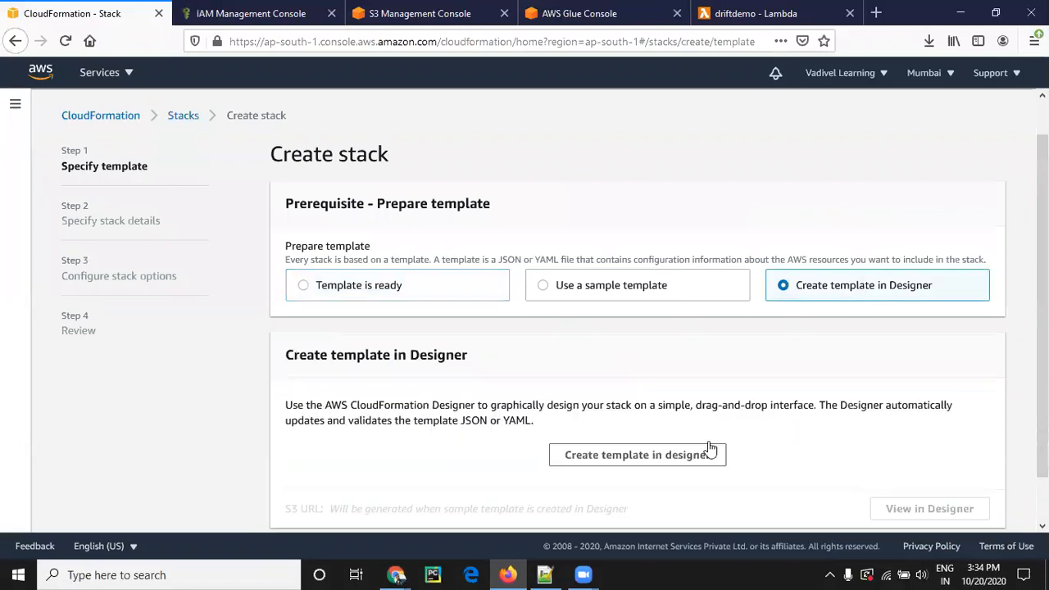
pyautogui.scroll(-1, 710, 449)
pyautogui.click(695, 406)
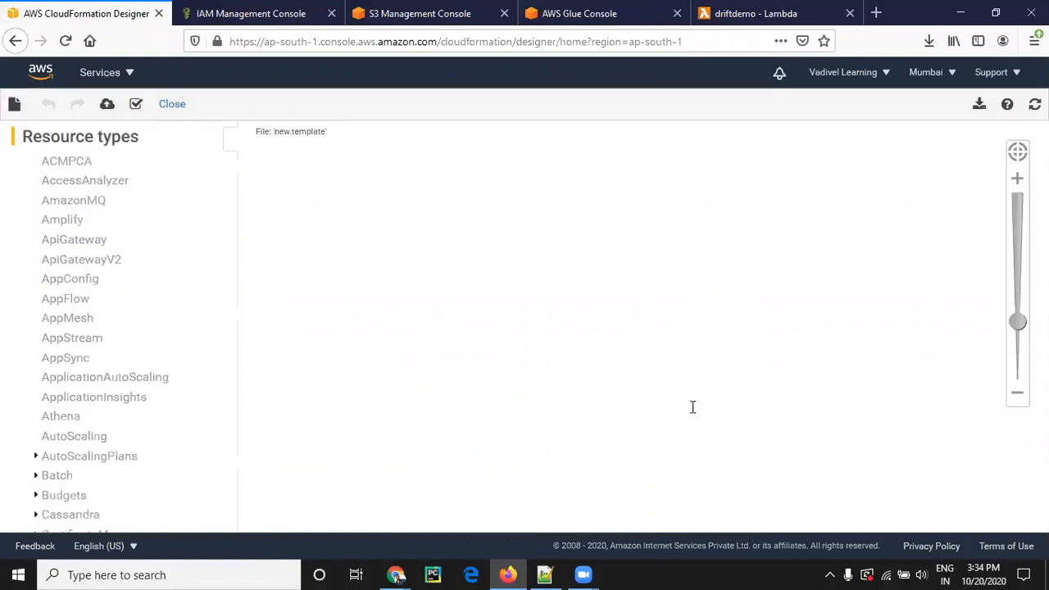
# - Set the template language to YAML and replace the whole default template code with the copied scenario3 template
pyautogui.click(766, 377)
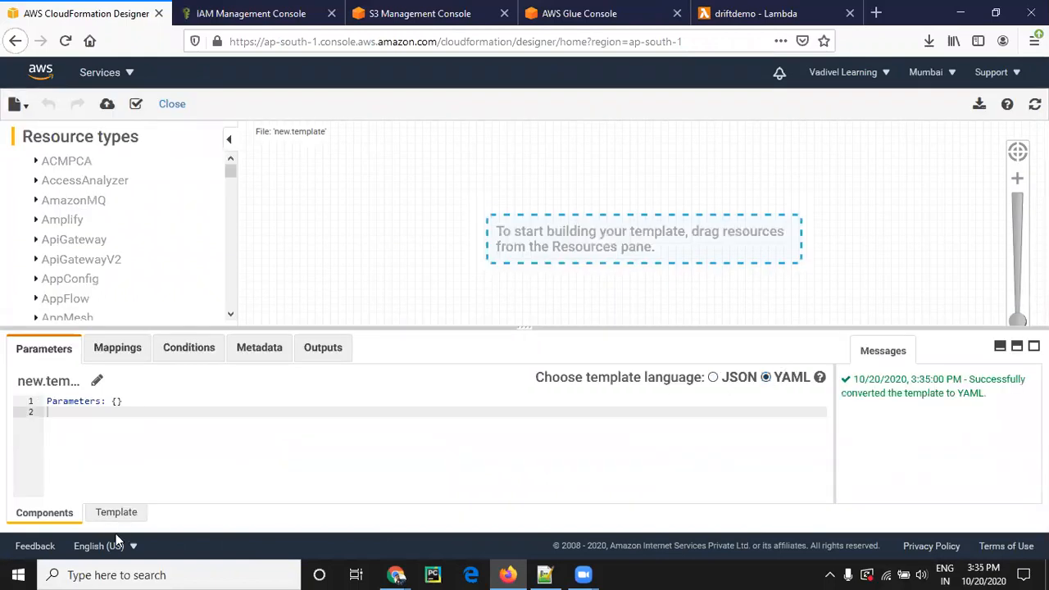
pyautogui.click(119, 512)
pyautogui.hotkey('ctrl', 'a')
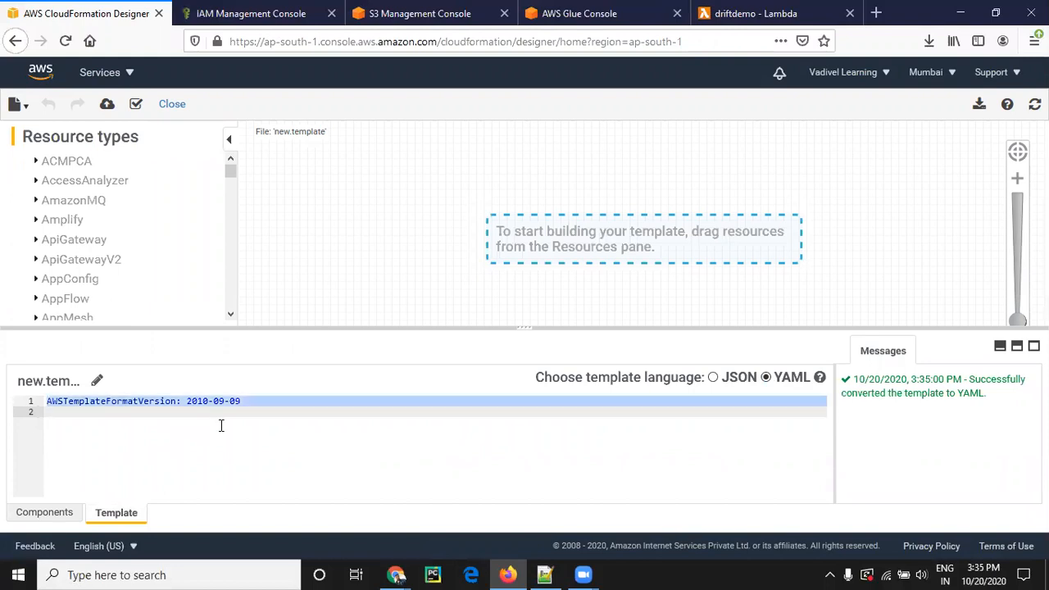
pyautogui.press('Delete')
pyautogui.hotkey('ctrl', 'v')
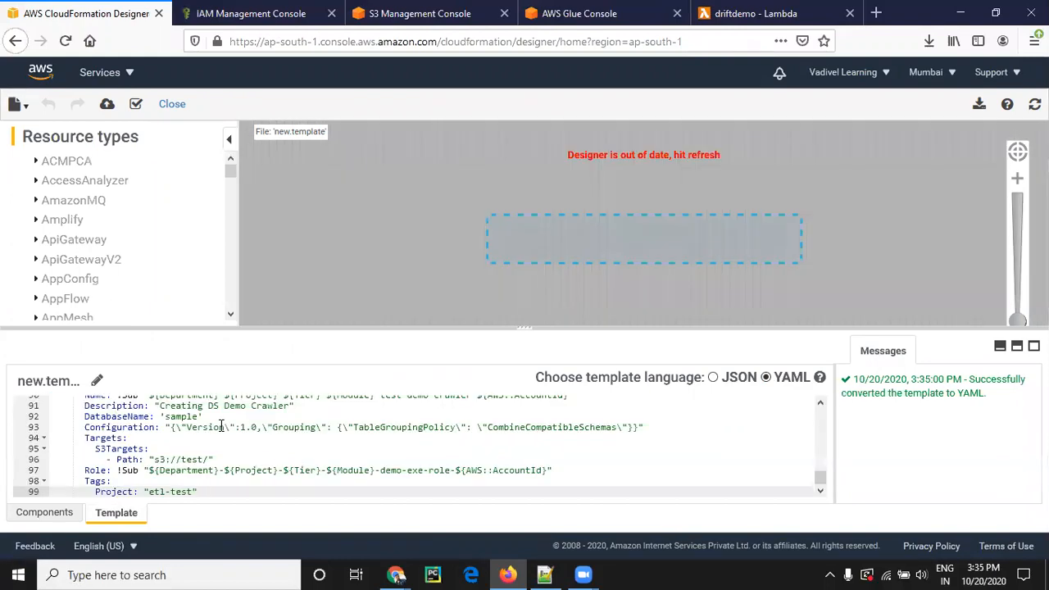
pyautogui.scroll(1, 236, 435)
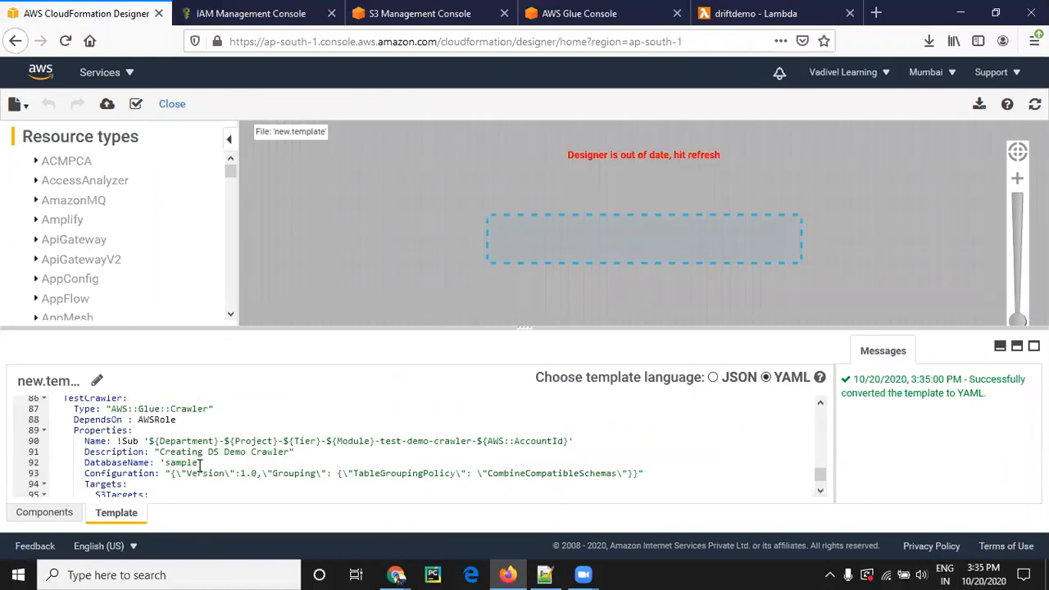
# - Validate the template, send it from Designer to stack creation and accept its generated Amazon S3 URL as the source
pyautogui.click(135, 103)
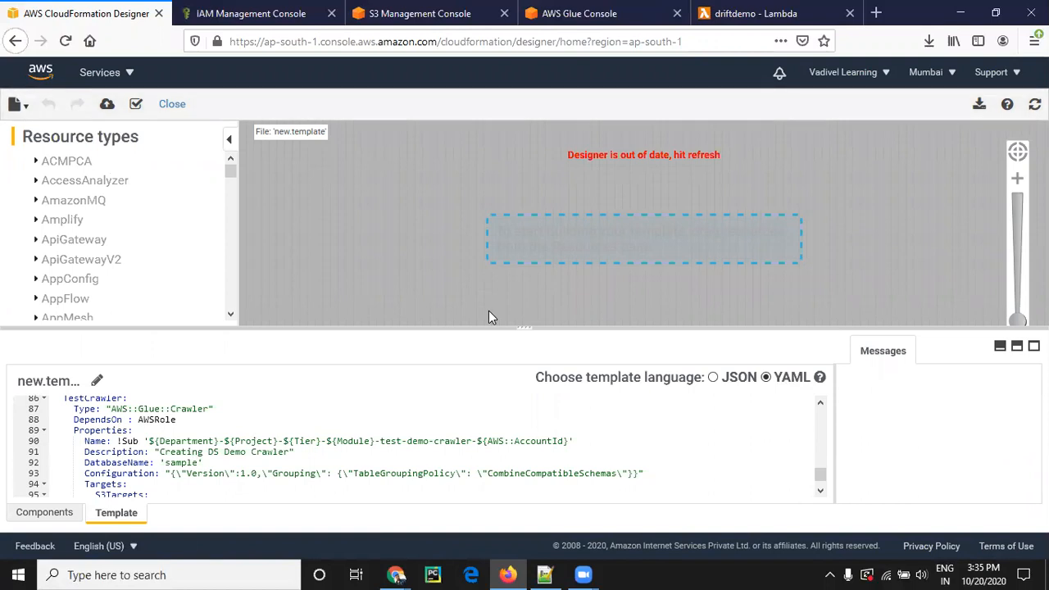
pyautogui.click(106, 103)
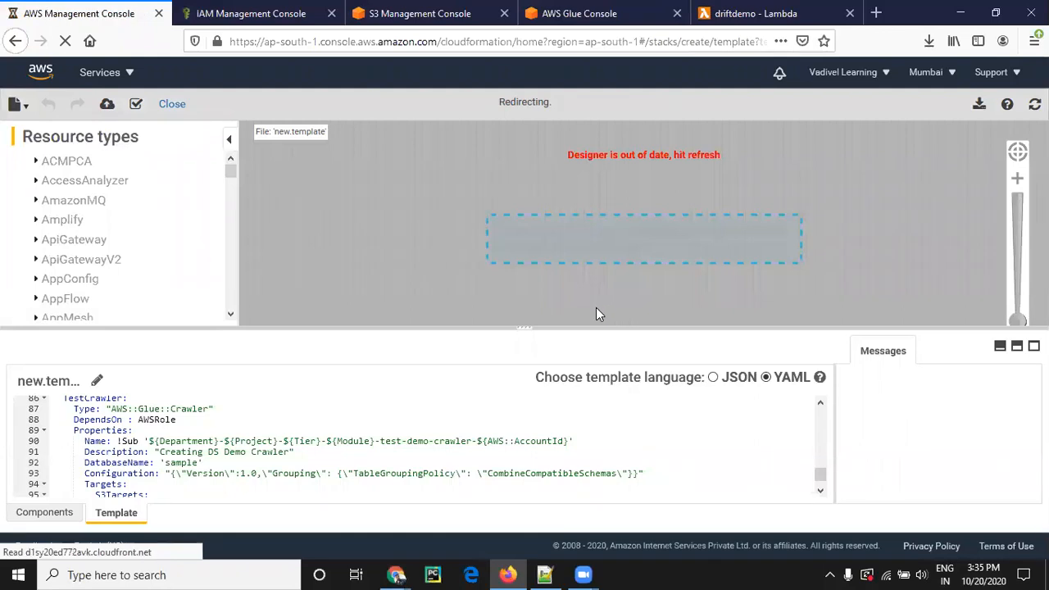
pyautogui.scroll(-3, 773, 310)
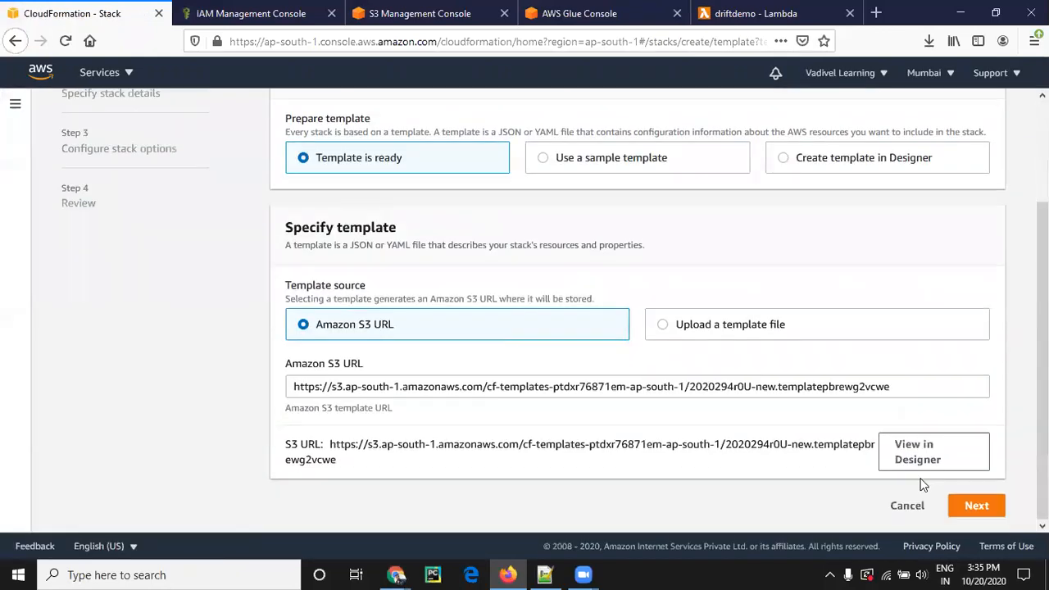
pyautogui.click(973, 501)
# - Name the stack Demo4 and keep the default parameter values
pyautogui.click(578, 272)
pyautogui.write('Demo4')
pyautogui.scroll(-5, 717, 320)
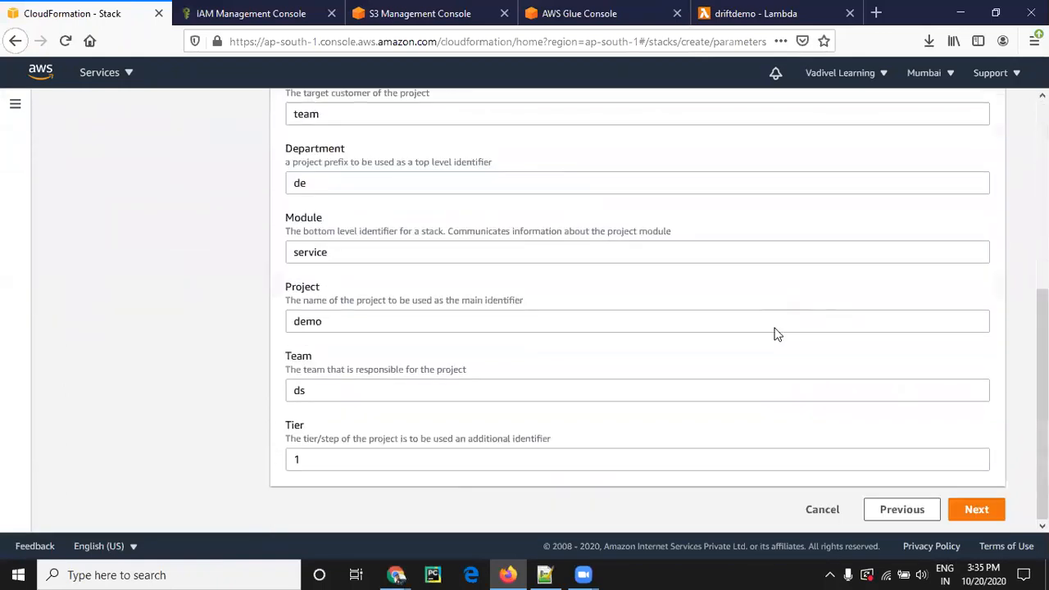
pyautogui.click(965, 510)
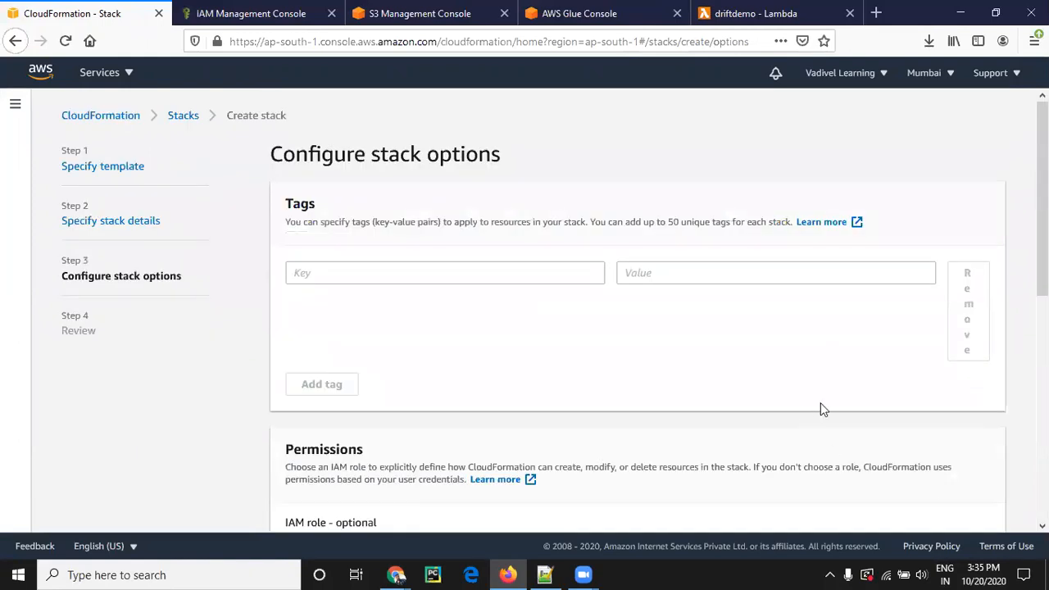
# - Keep the default stack options, acknowledge the required capabilities and create the Demo4 stack
pyautogui.scroll(-5, 824, 405)
pyautogui.click(985, 514)
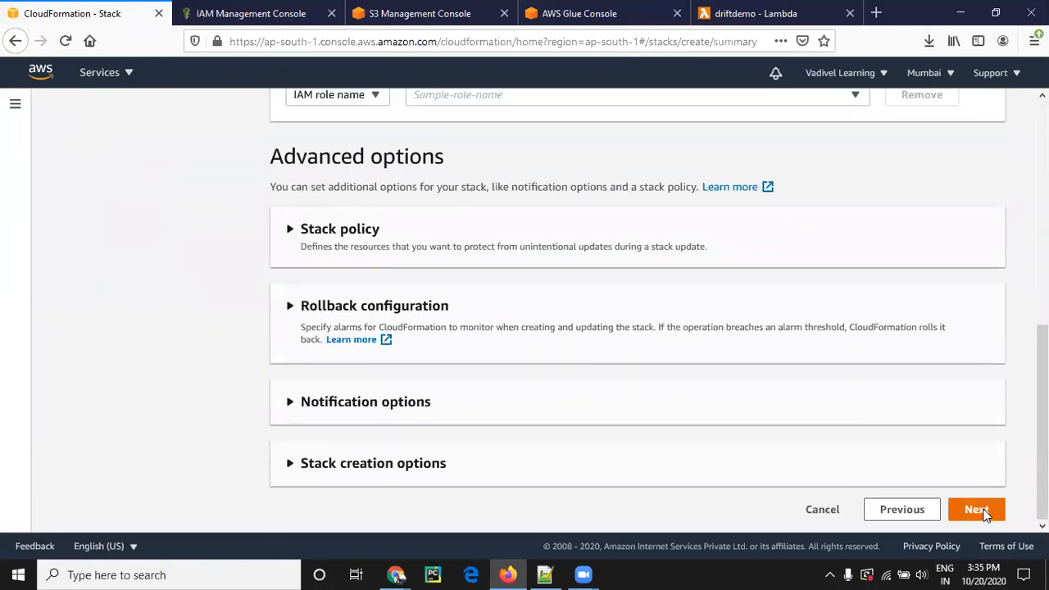
pyautogui.scroll(-5, 763, 359)
pyautogui.scroll(-10, 763, 359)
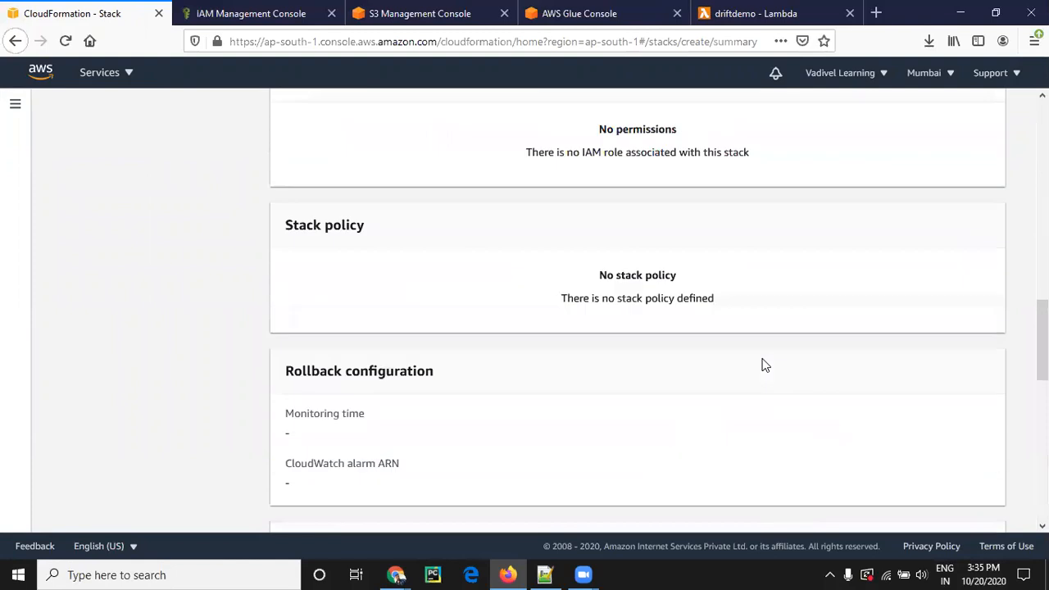
pyautogui.click(527, 423)
pyautogui.click(521, 448)
pyautogui.click(960, 509)
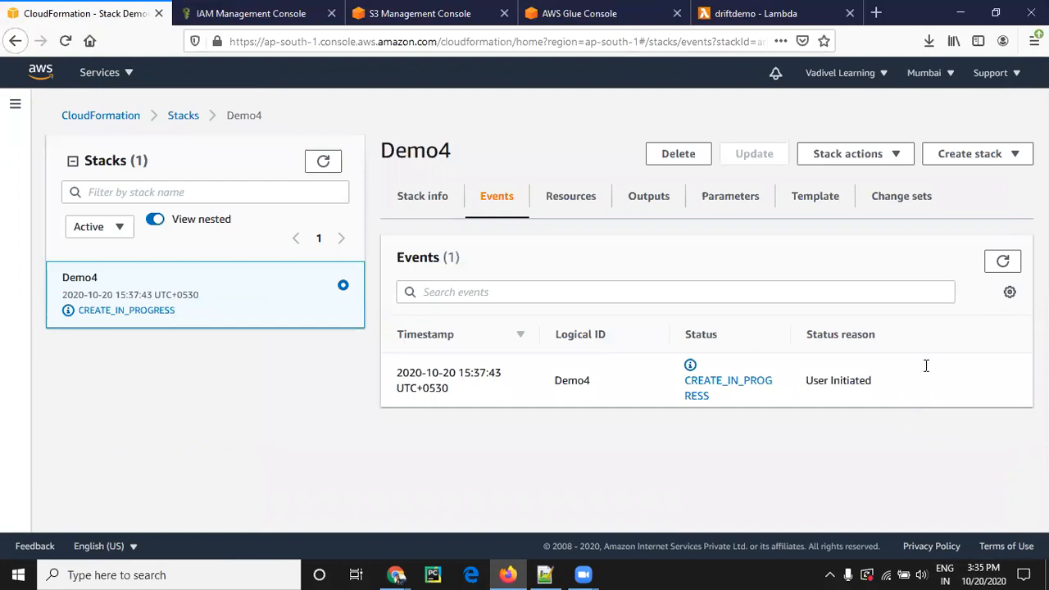
# - Refresh the Demo4 events repeatedly to follow the creation of AWSRole, DevTestingBucket and TestCrawler
pyautogui.click(1003, 260)
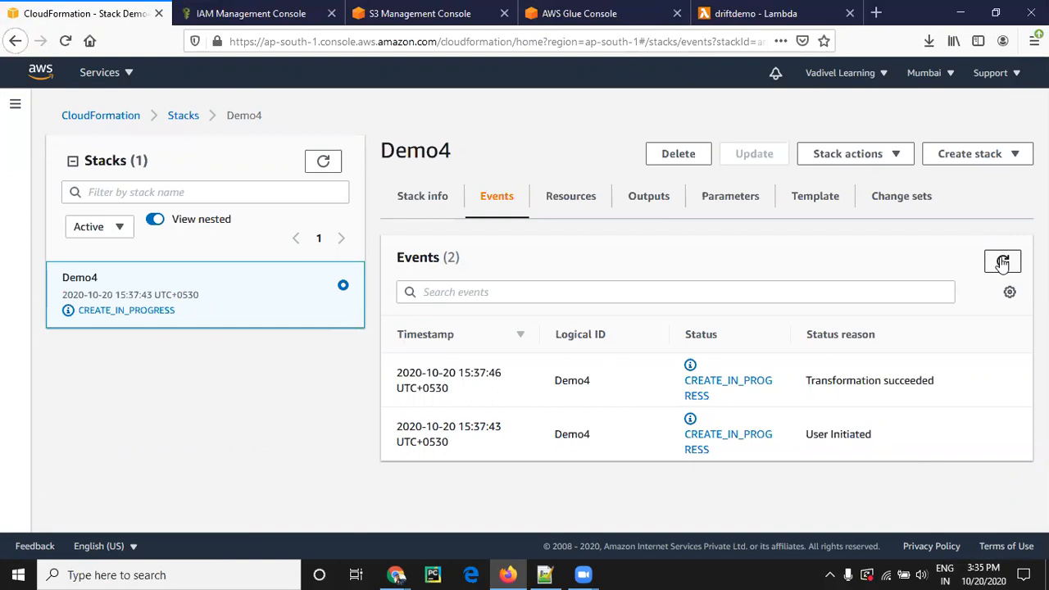
pyautogui.click(1002, 261)
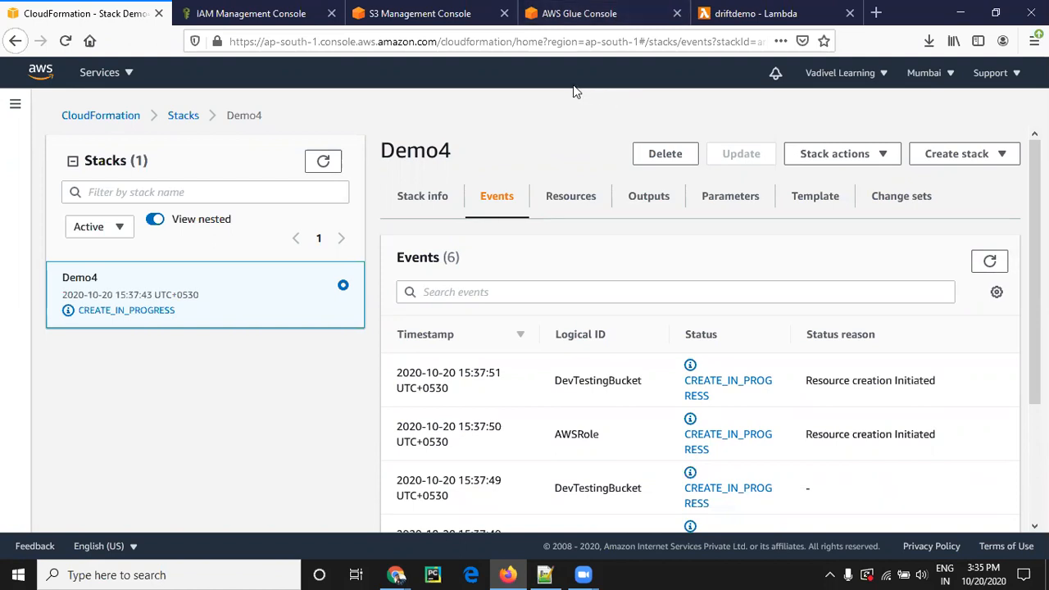
pyautogui.click(990, 260)
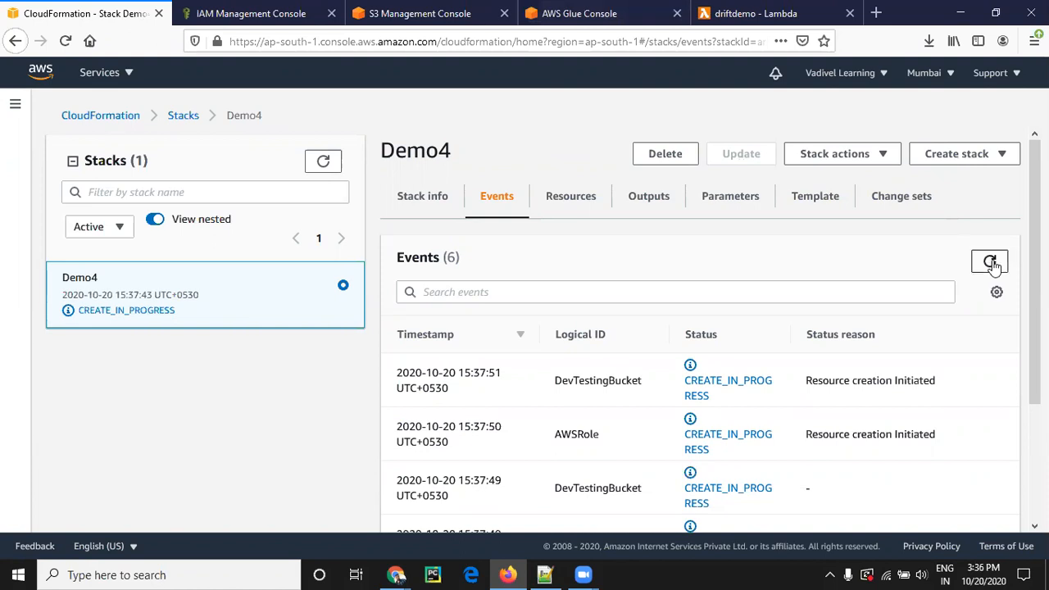
pyautogui.click(991, 261)
pyautogui.click(991, 261)
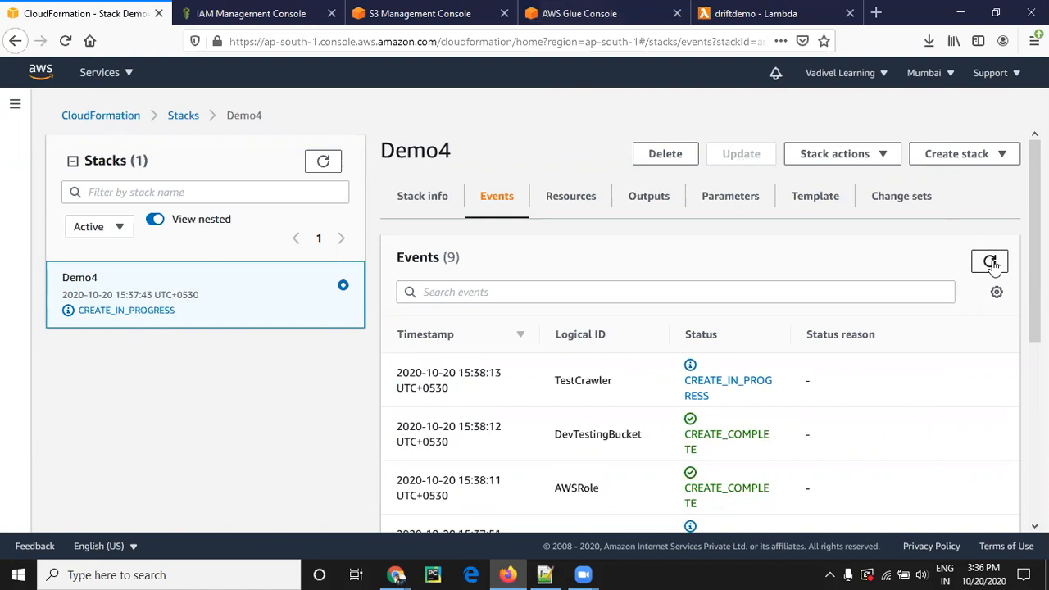
pyautogui.click(990, 261)
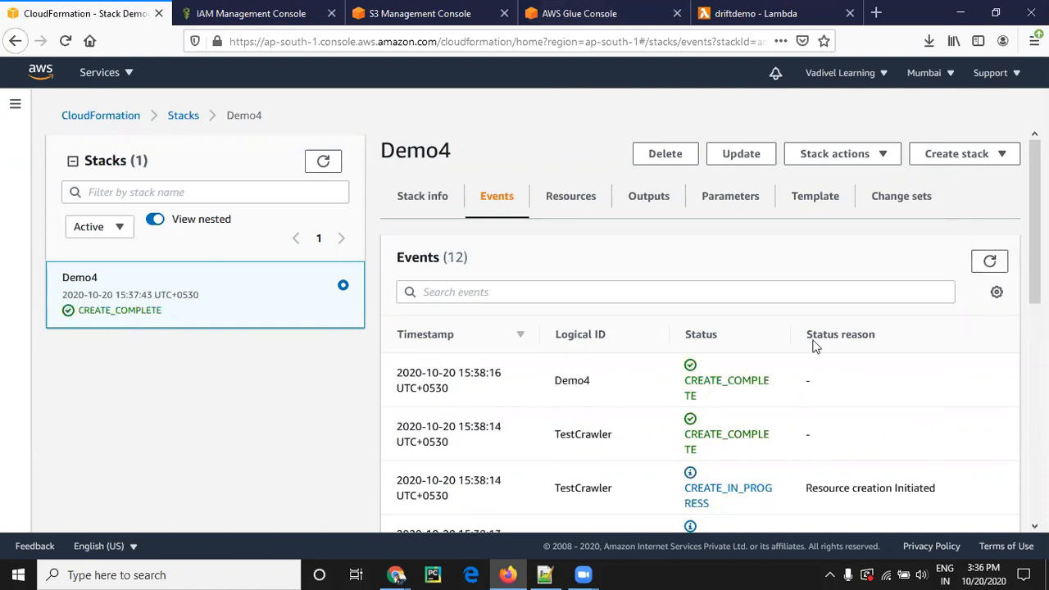
# - Check the roles list in the IAM console and open the AWS Glue console from the AWS home page
pyautogui.hotkey('ctrl', 'Tab')
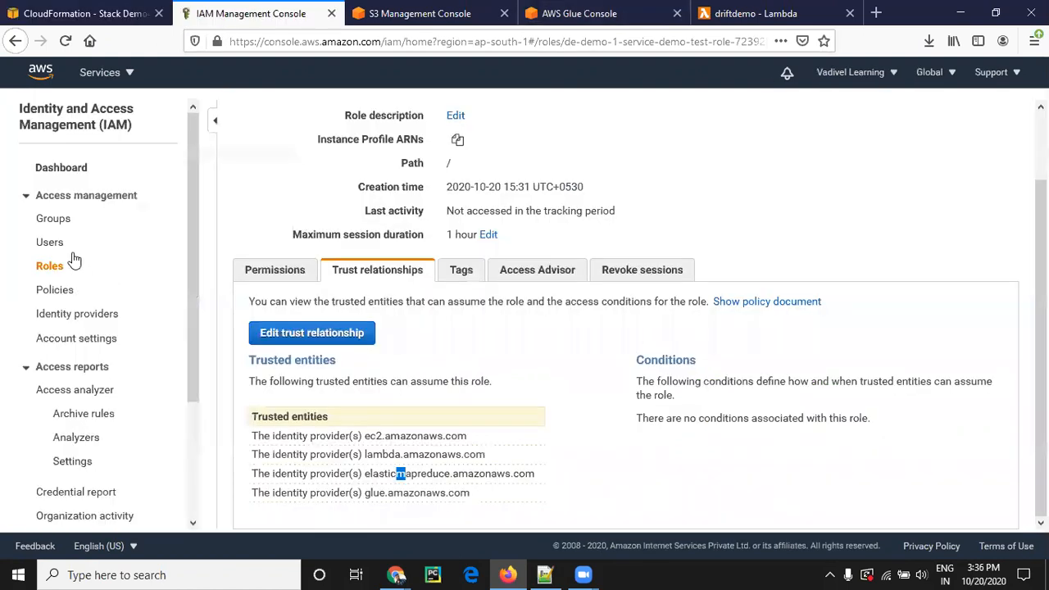
pyautogui.click(49, 268)
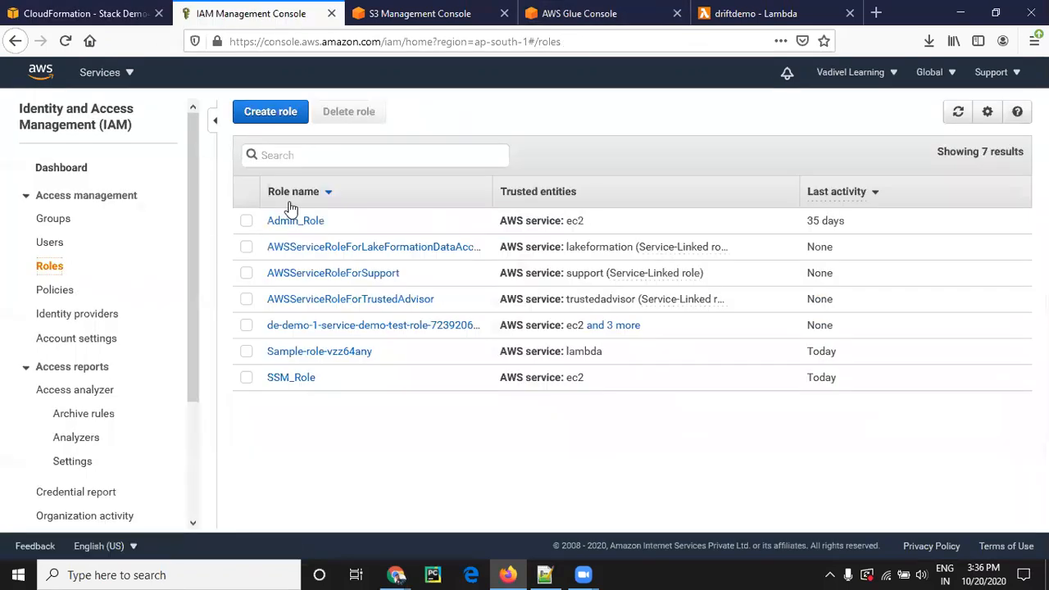
pyautogui.click(41, 73)
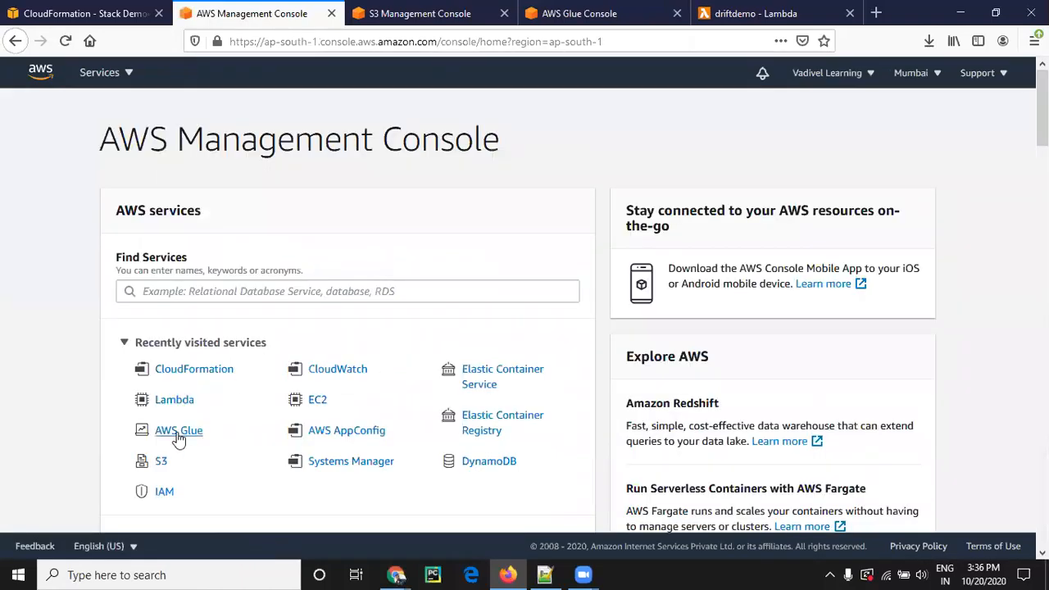
pyautogui.click(178, 432)
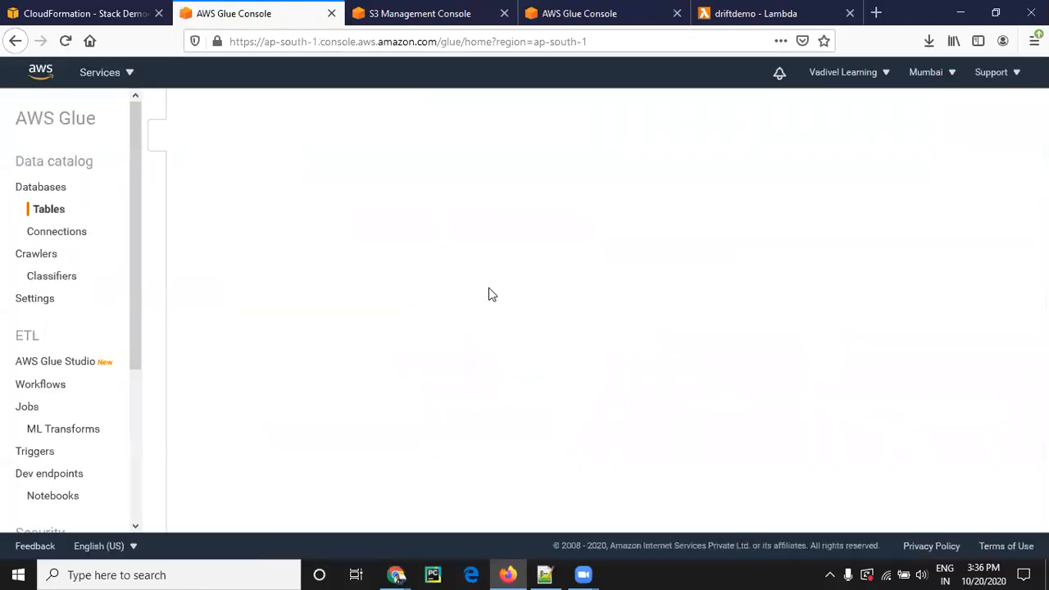
# - Check the crawlers list in the AWS Glue console and the roles list in the IAM console for the Demo4 resources
pyautogui.click(43, 261)
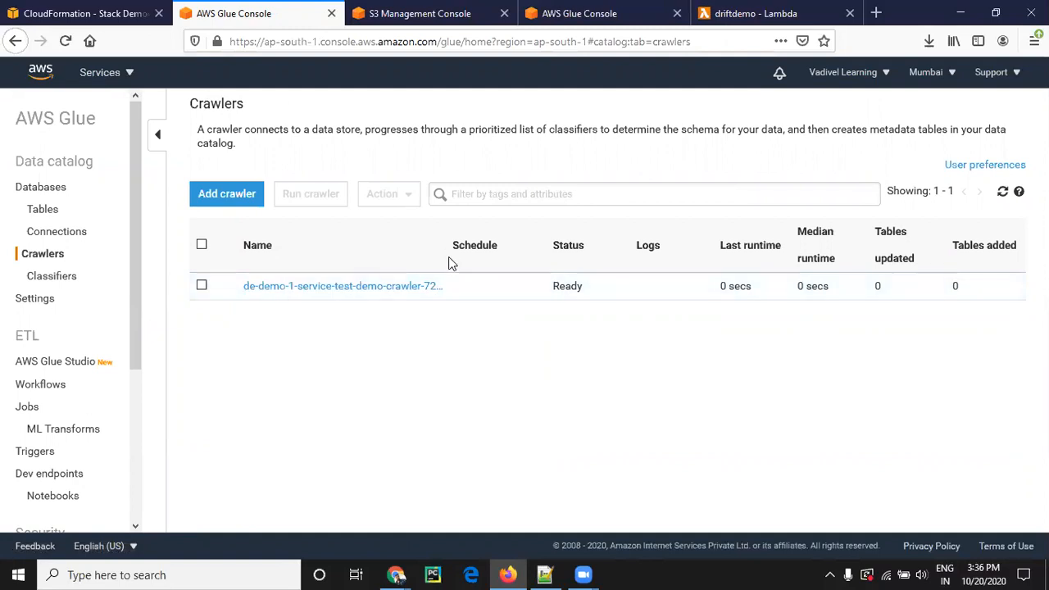
pyautogui.click(41, 72)
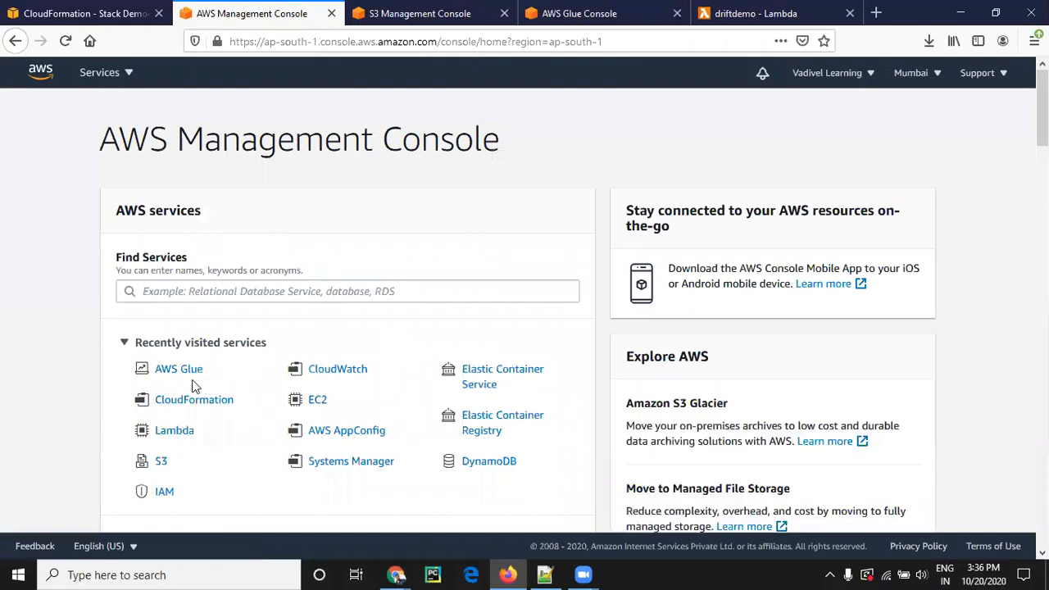
pyautogui.click(164, 493)
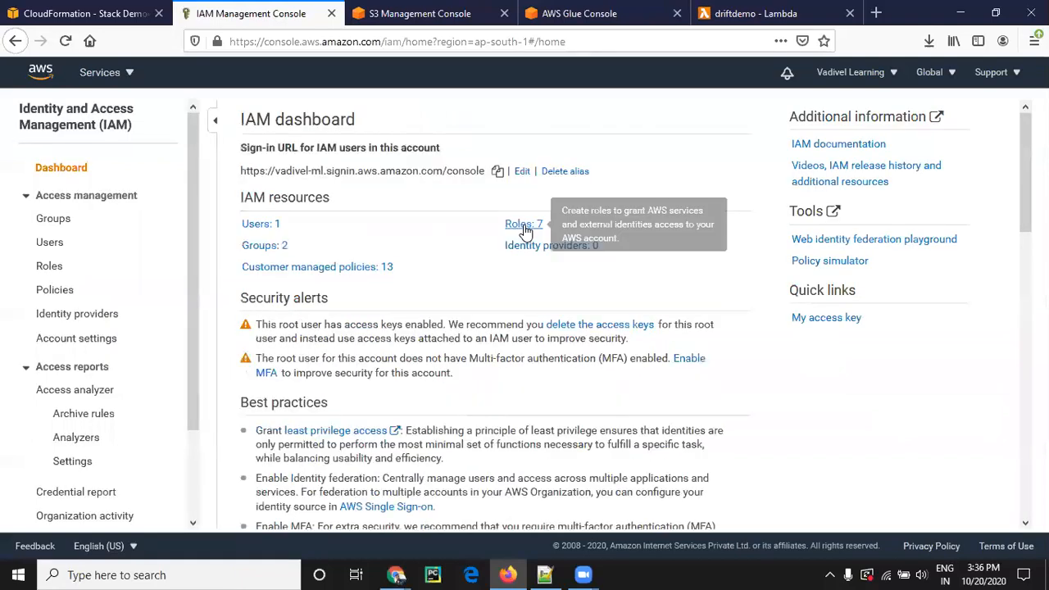
pyautogui.click(521, 225)
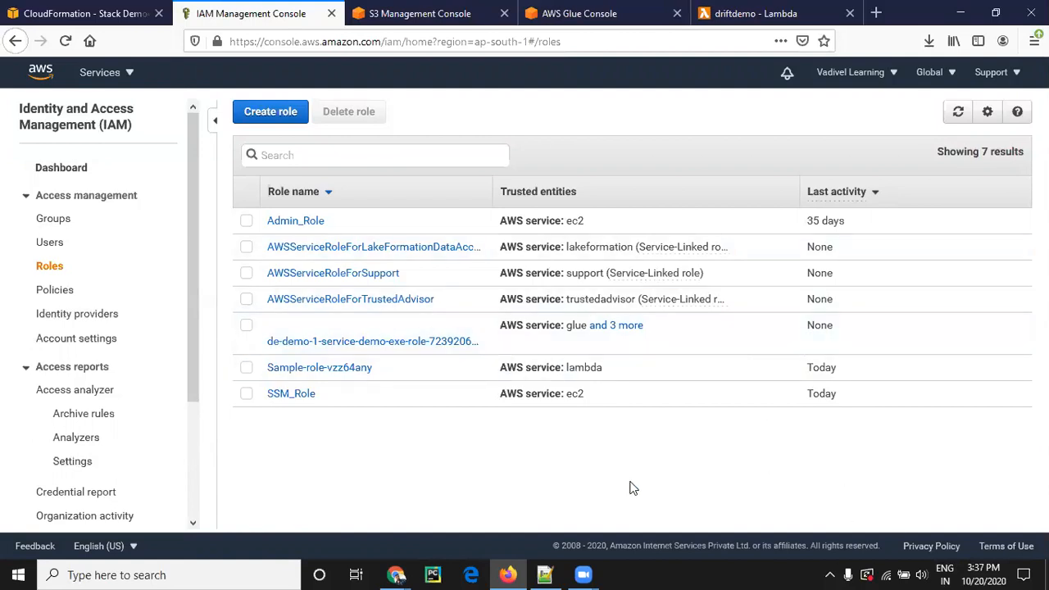
# - Switch to Notepad++ and review the DevTestingBucket and TestCrawler definitions in the scenario3 template, clearing the text selection
pyautogui.click(546, 574)
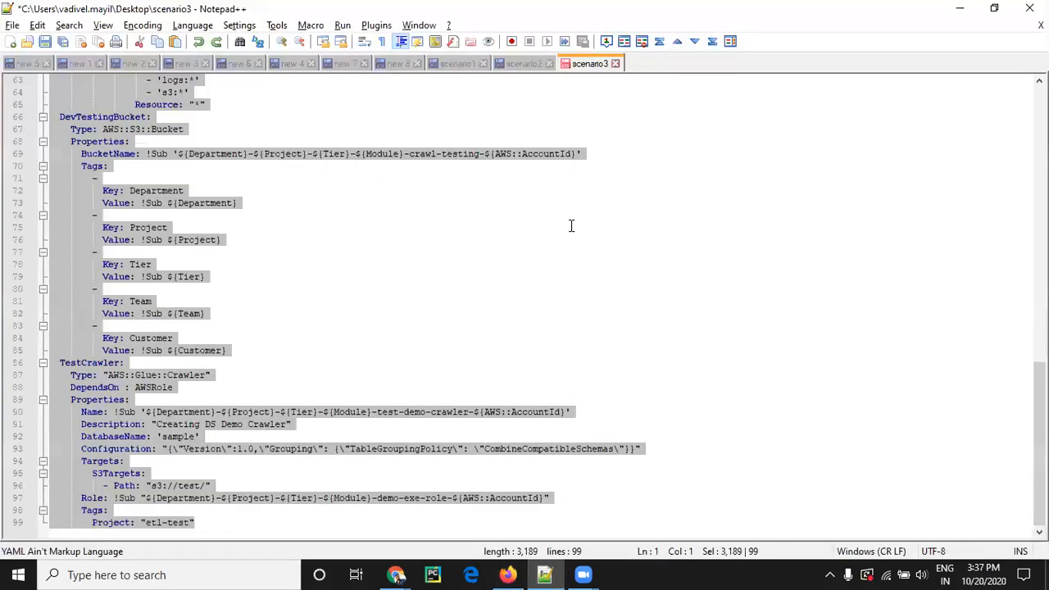
pyautogui.click(596, 288)
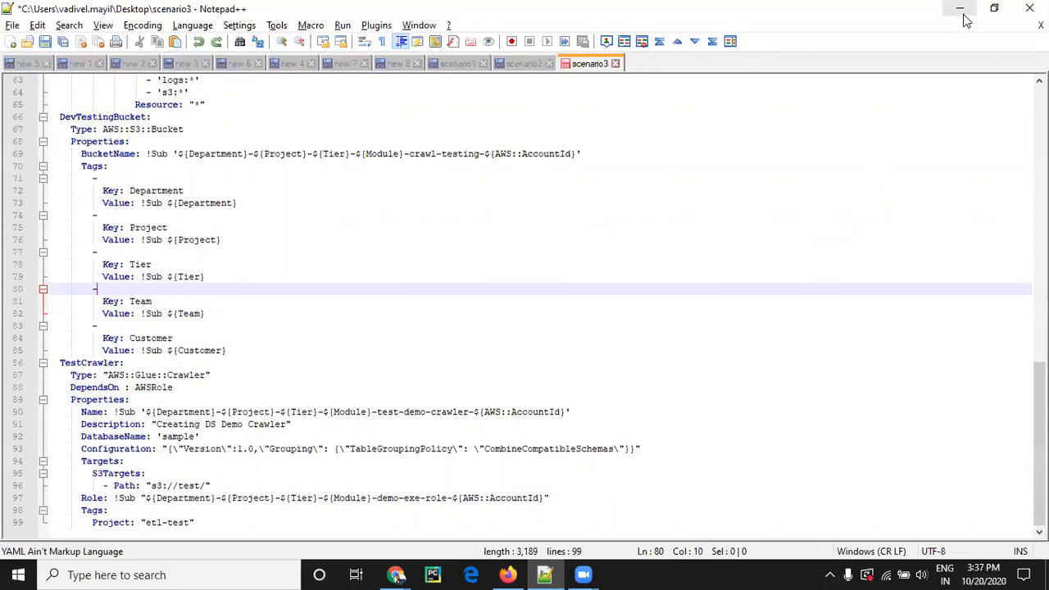
# - Switch to the AWS console in Firefox, go to the CloudFormation stack list and select the Demo4 stack
pyautogui.hotkey('alt', 'Tab')
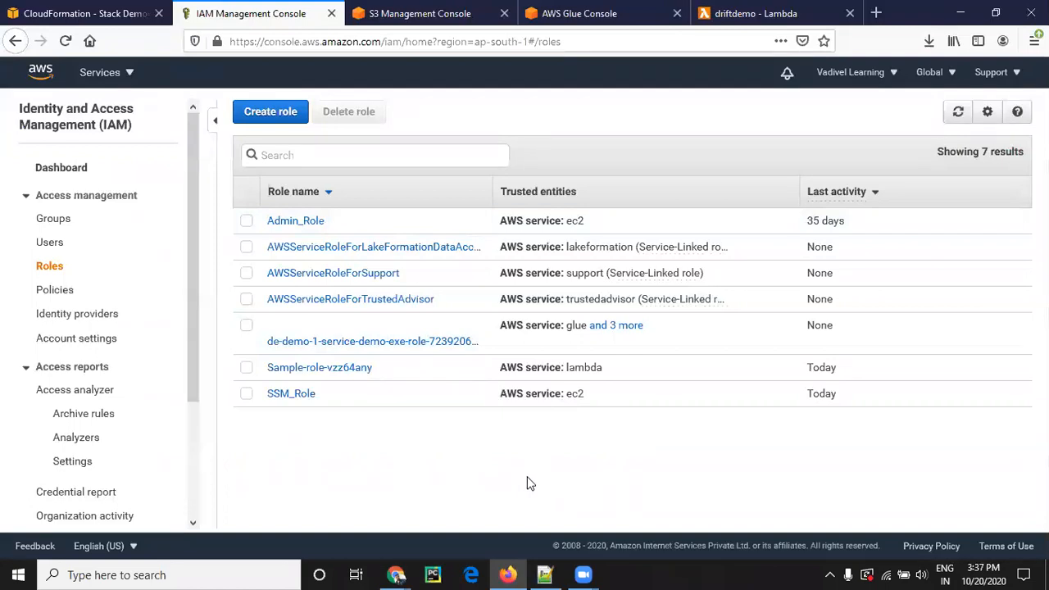
pyautogui.click(960, 13)
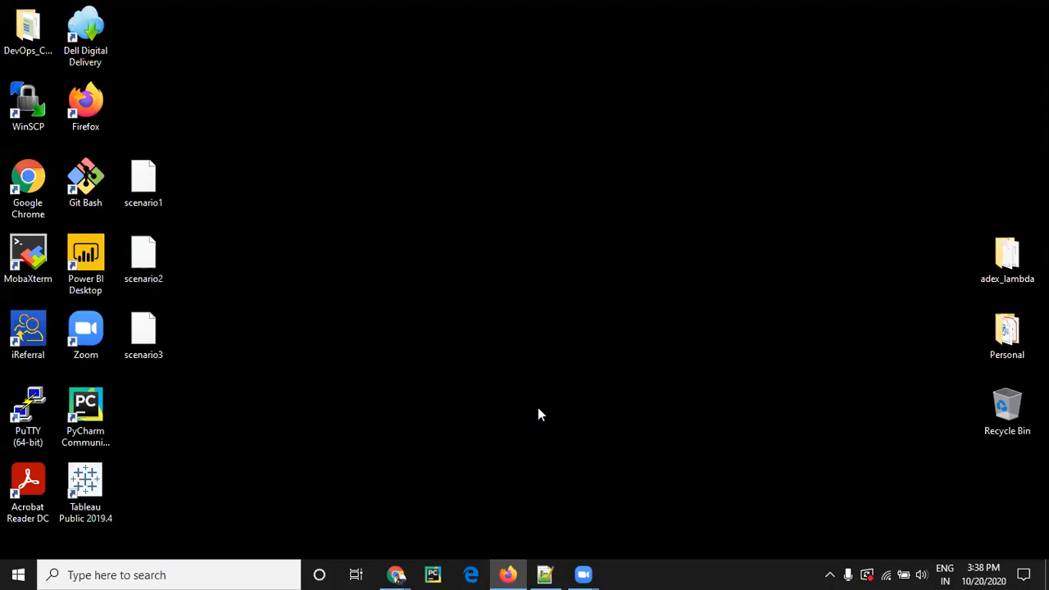
pyautogui.click(408, 573)
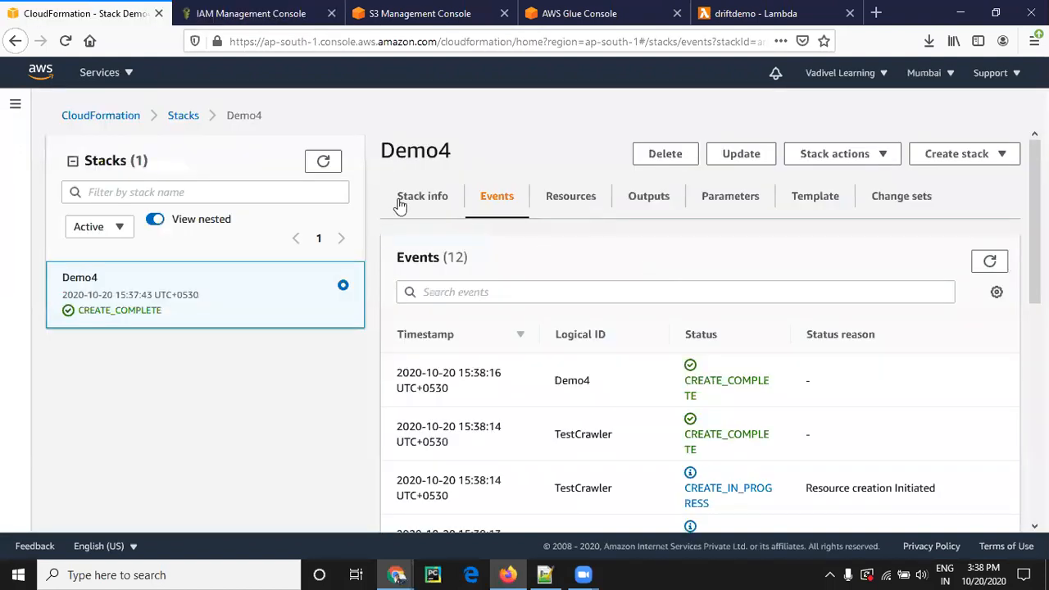
pyautogui.click(184, 117)
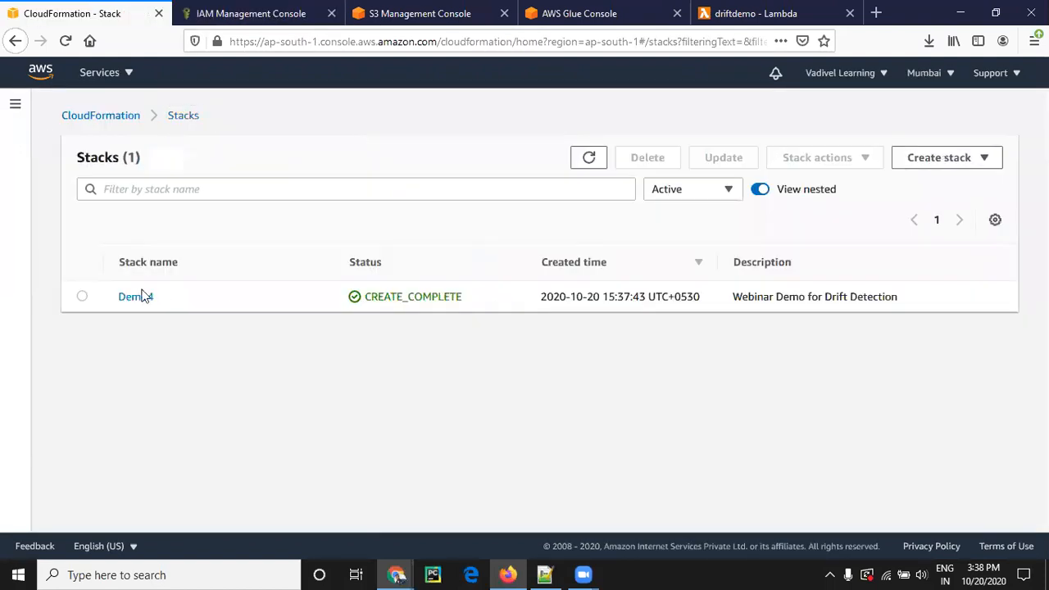
pyautogui.click(82, 296)
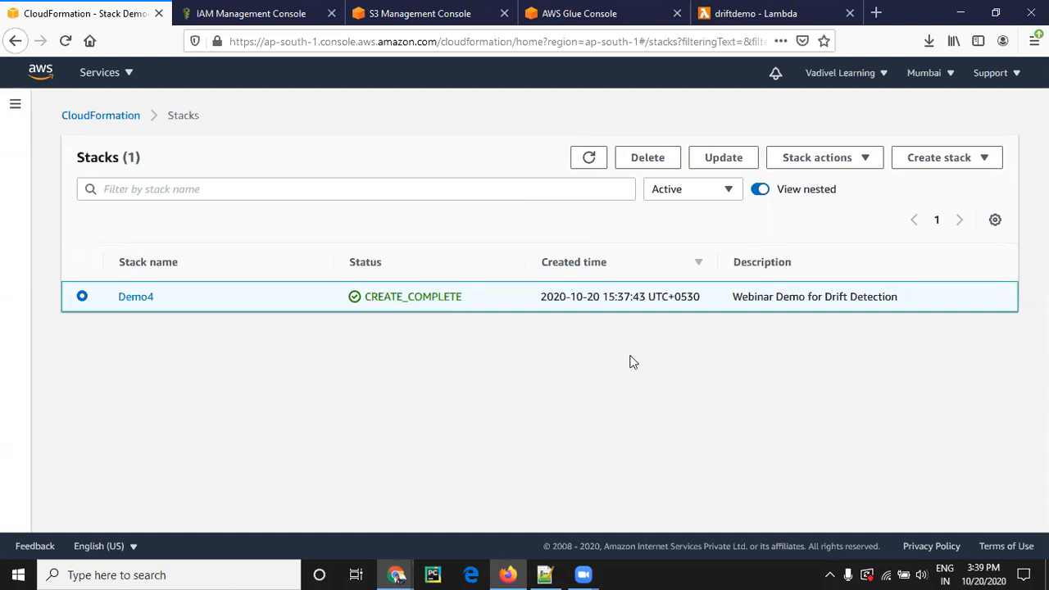
# - Switch to Notepad++, examine the DemoTestingBucket resource and its BucketName in the scenario1 template, and return to the AWS console
pyautogui.click(545, 574)
pyautogui.click(459, 64)
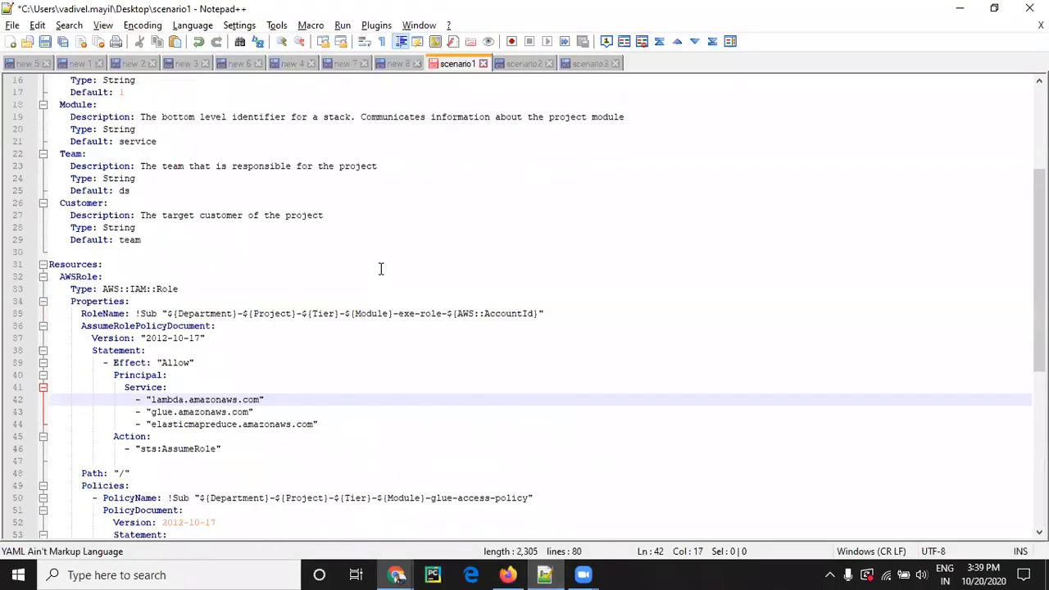
pyautogui.scroll(-9, 393, 259)
pyautogui.click(248, 511)
pyautogui.moveTo(248, 511); pyautogui.dragTo(7, 279)
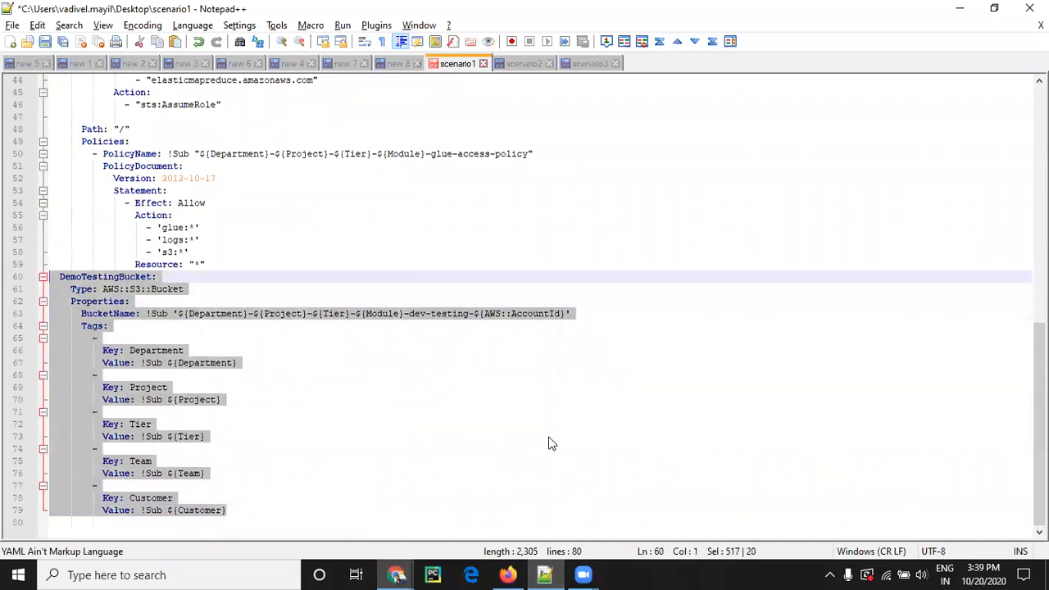
pyautogui.doubleClick(87, 277)
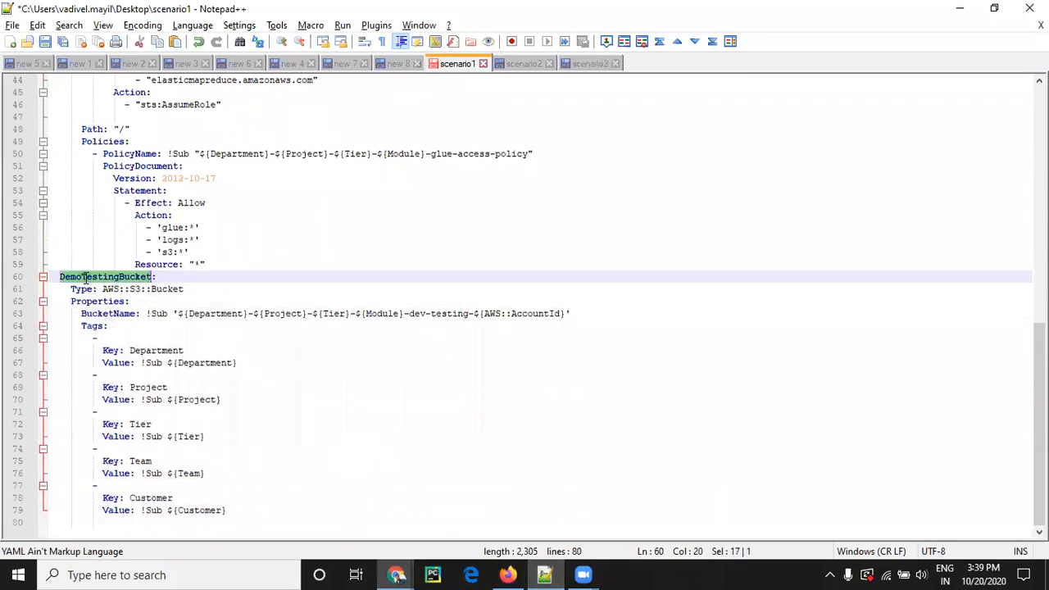
pyautogui.moveTo(582, 313); pyautogui.dragTo(148, 313)
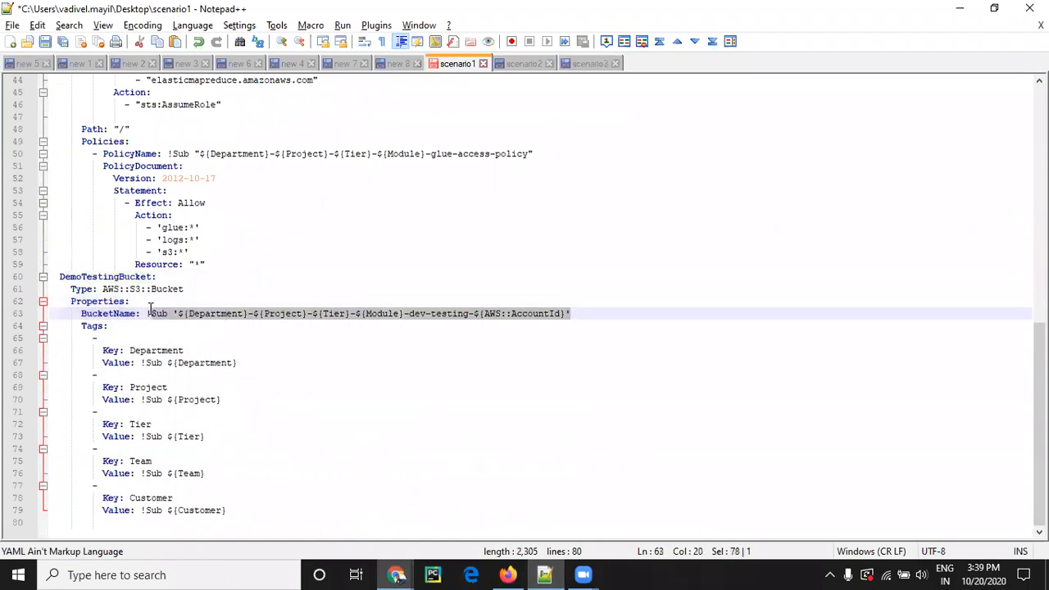
pyautogui.moveTo(244, 515); pyautogui.dragTo(14, 279)
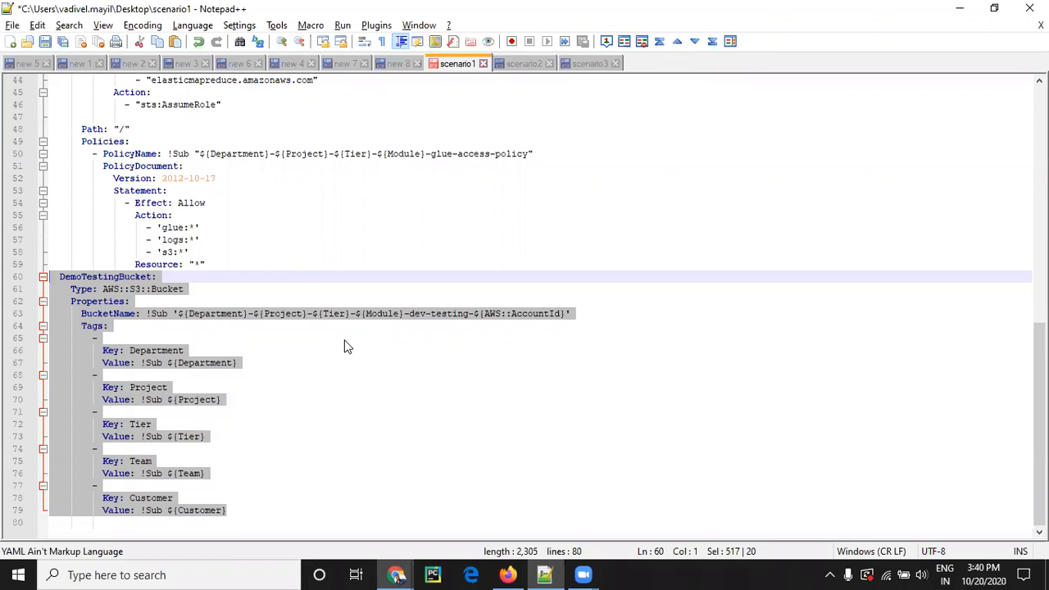
pyautogui.click(583, 244)
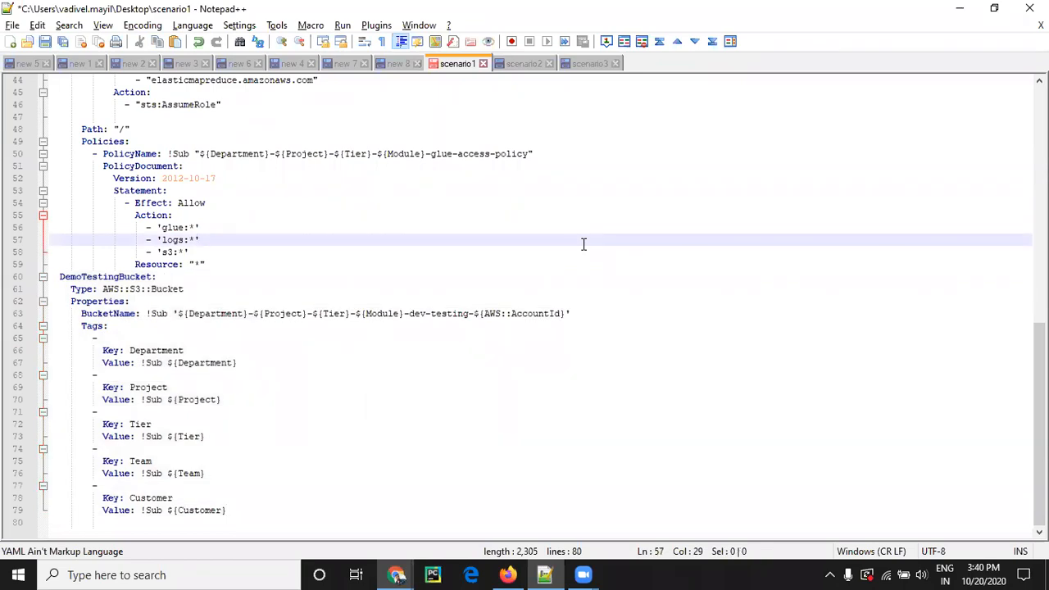
pyautogui.click(960, 8)
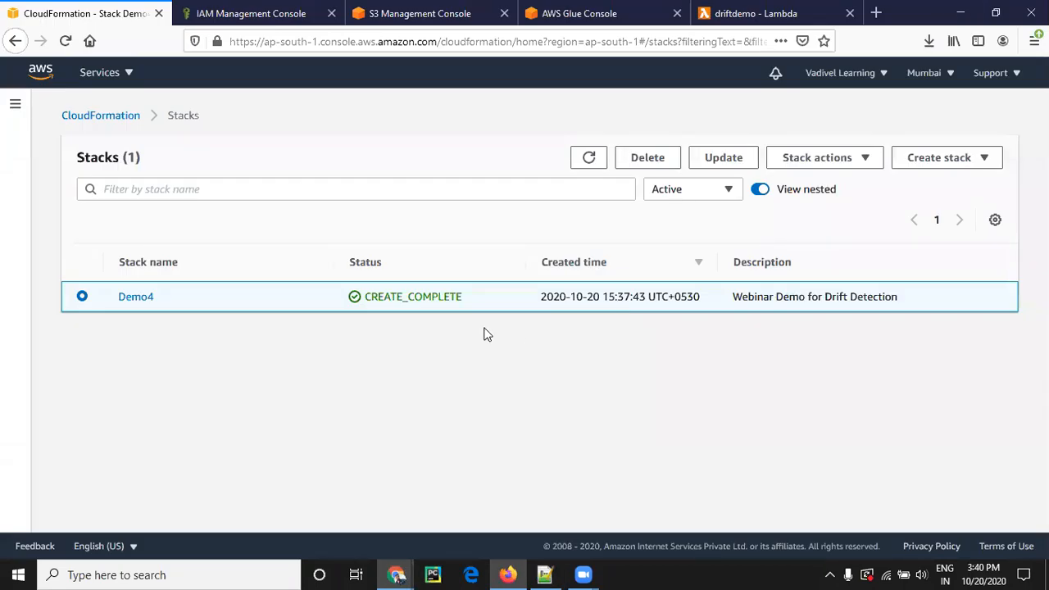
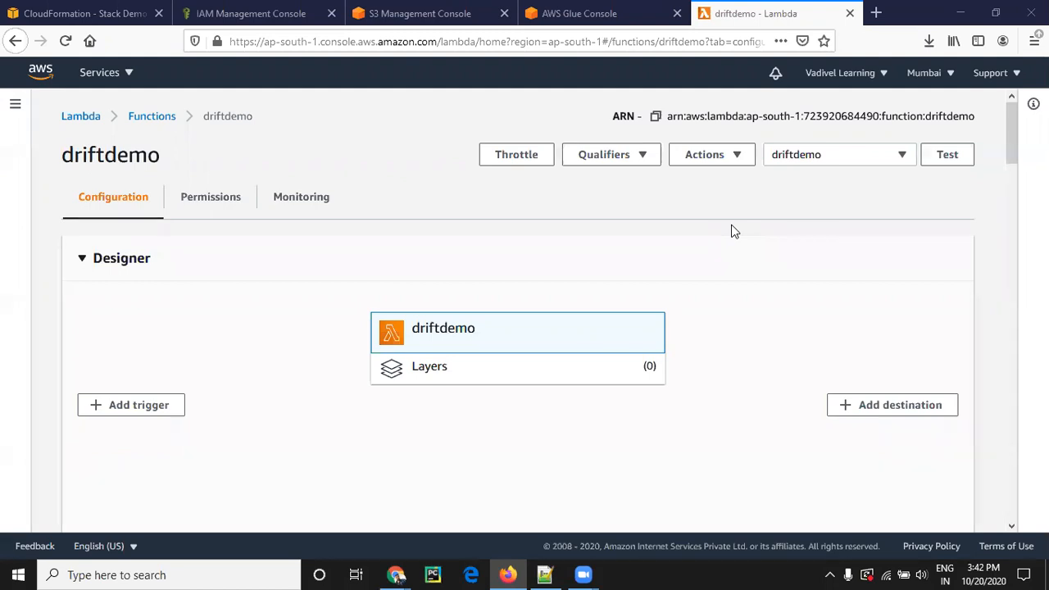
# - Check the list of IAM roles, and return to Lambda to view the functions list
pyautogui.click(260, 19)
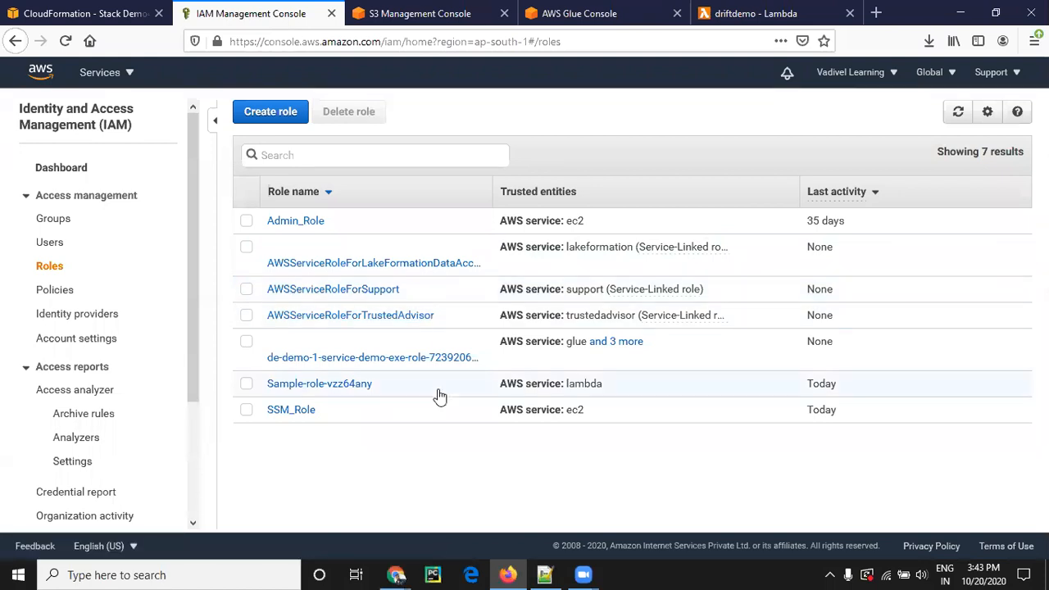
pyautogui.click(749, 13)
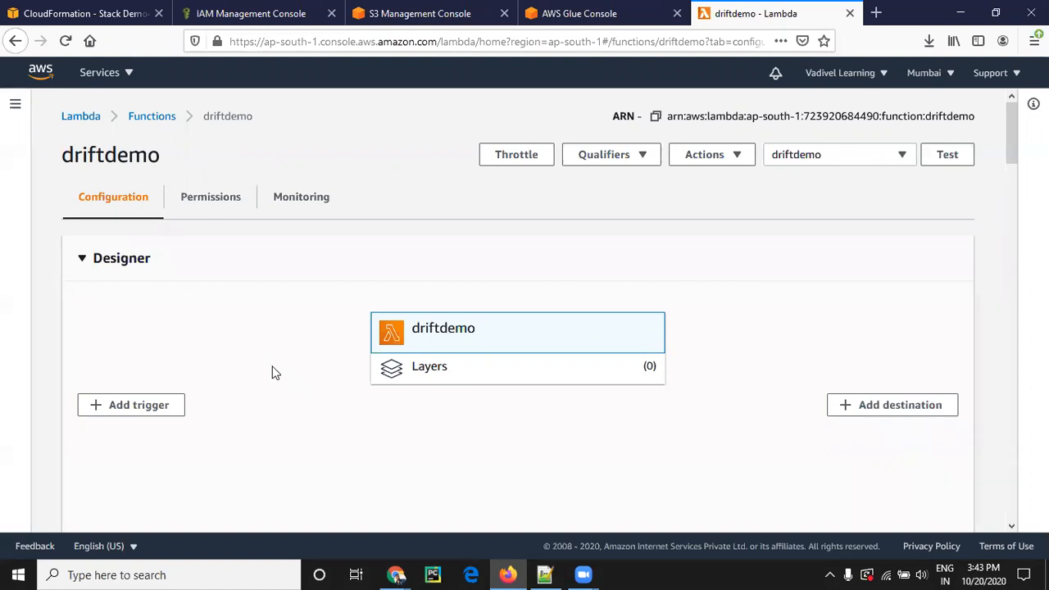
pyautogui.click(159, 121)
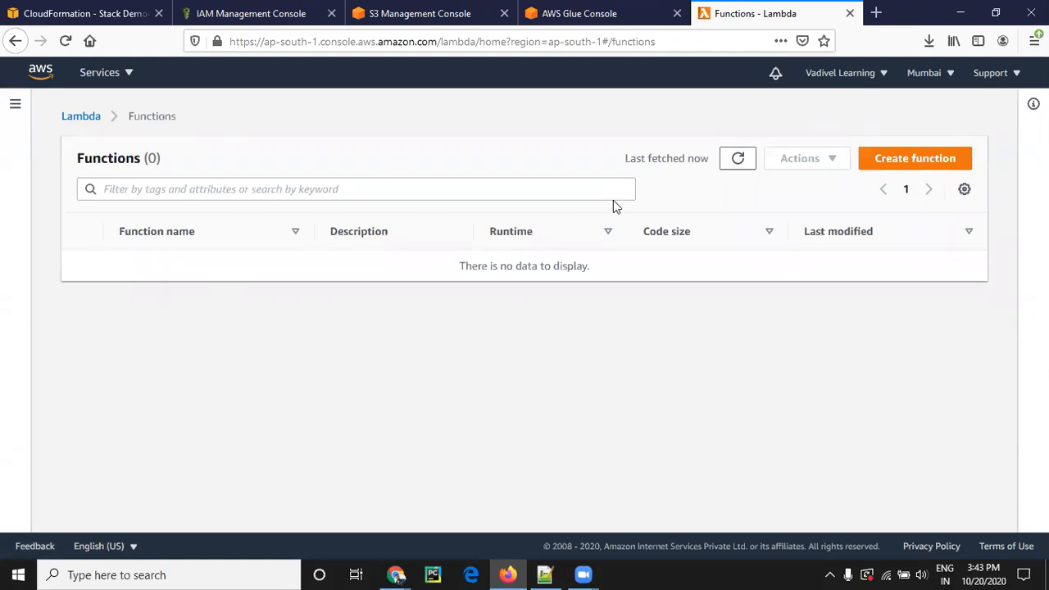
# - Start a new Lambda function authored from scratch and name it driftdemo
pyautogui.click(918, 159)
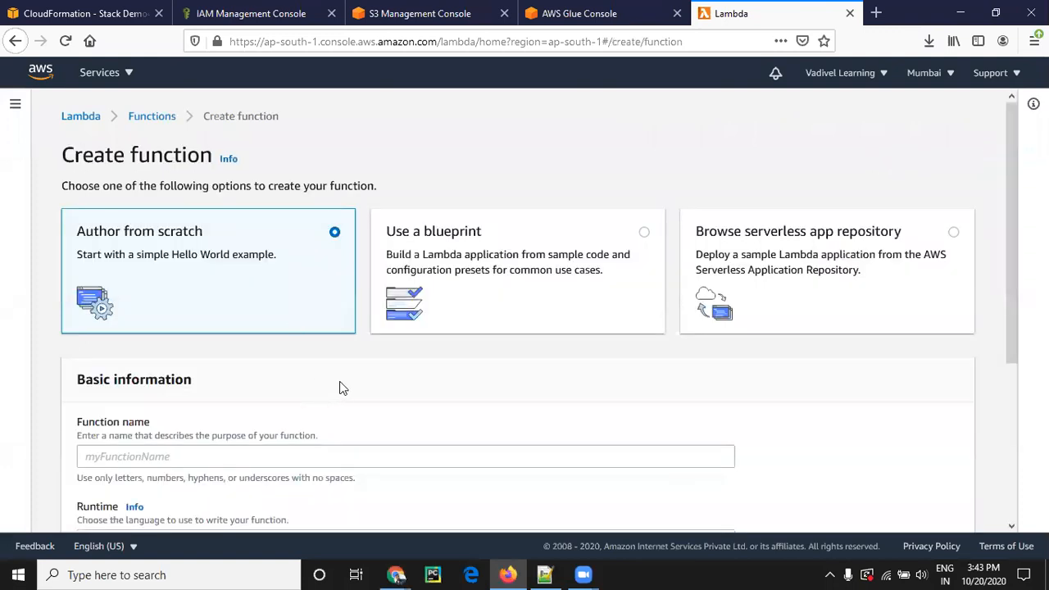
pyautogui.scroll(-3, 343, 388)
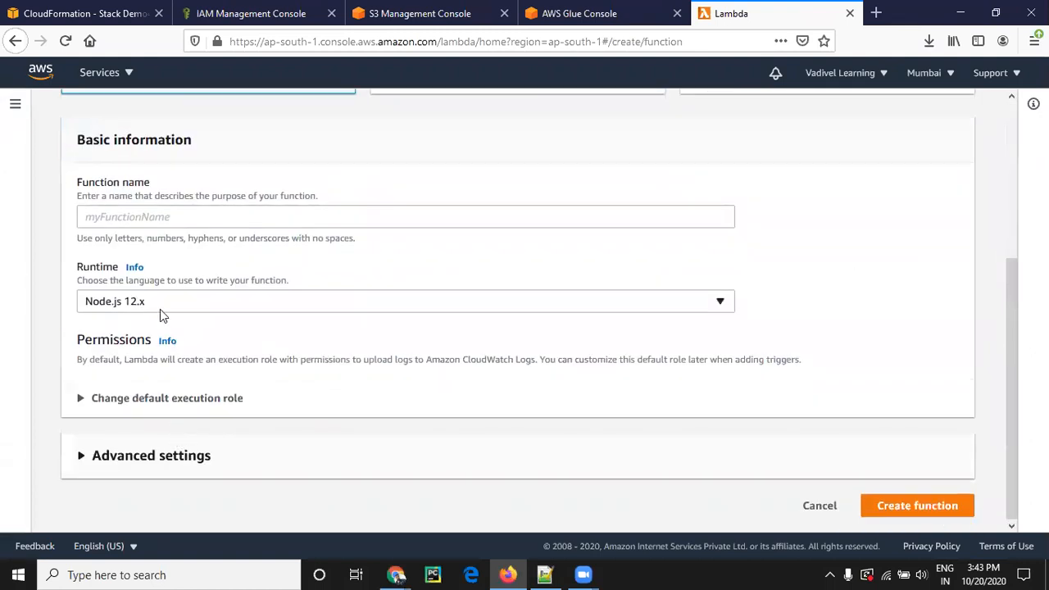
pyautogui.click(131, 215)
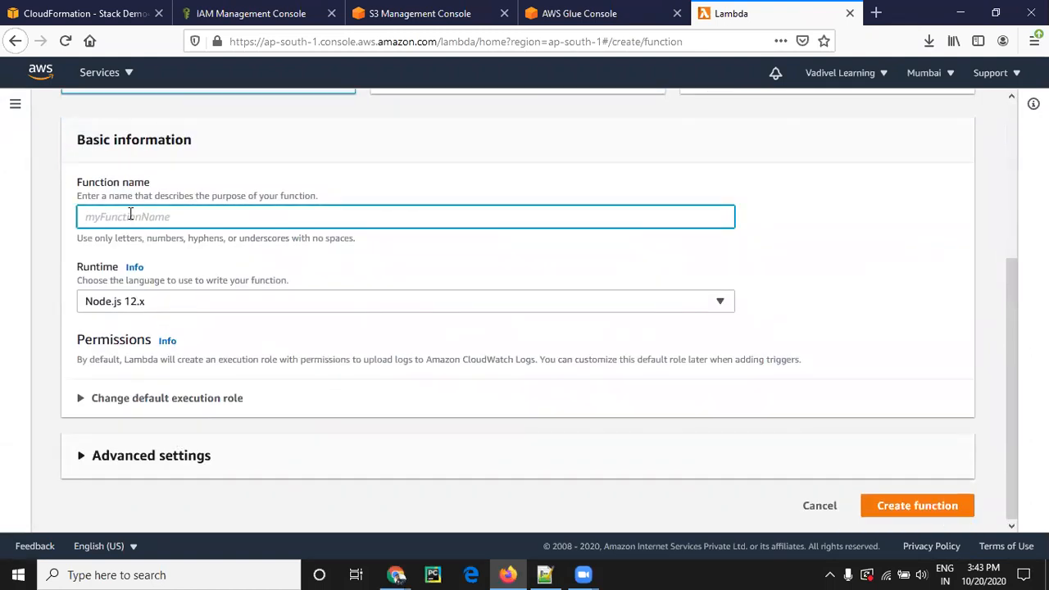
pyautogui.write('driftdemo')
# - Set the function's runtime to Python 3.8
pyautogui.click(207, 304)
pyautogui.scroll(-5, 187, 392)
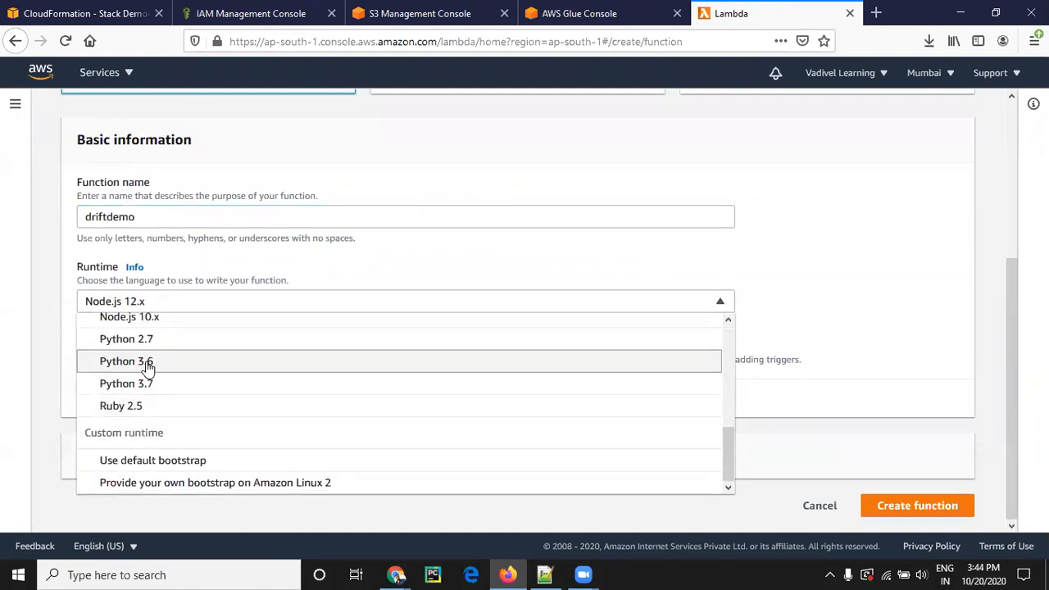
pyautogui.scroll(5, 151, 363)
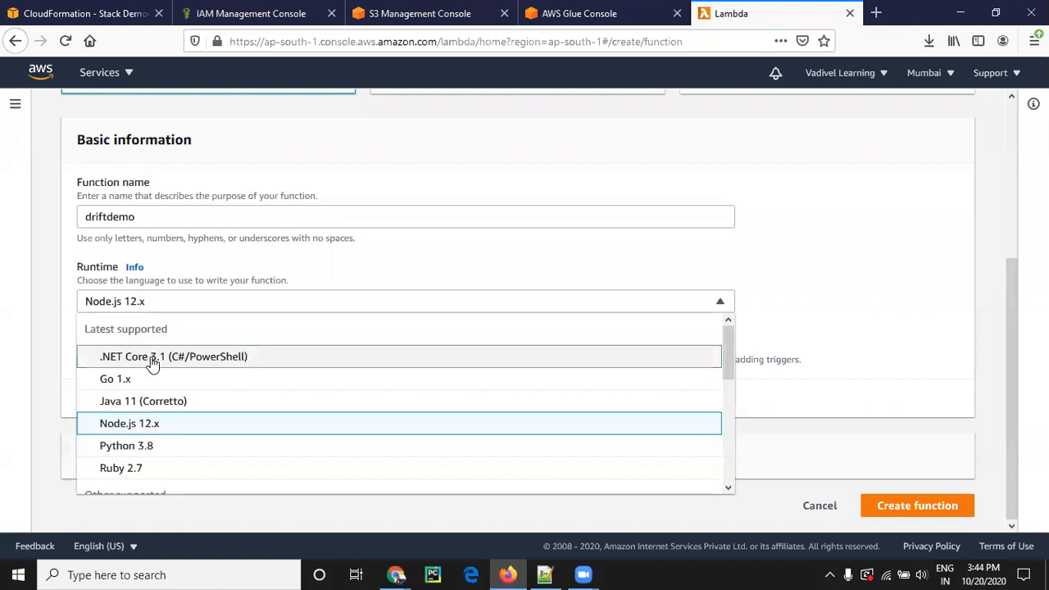
pyautogui.scroll(-5, 150, 363)
pyautogui.scroll(5, 144, 385)
pyautogui.click(123, 446)
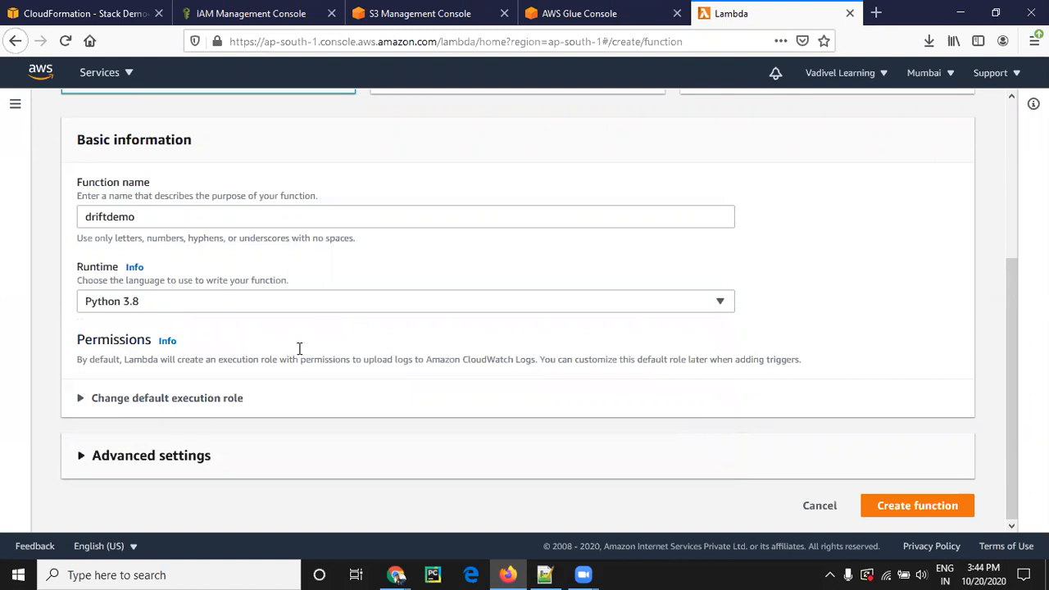
# - Expand the advanced and execution role settings and assign the existing role service-role/Sample-role-vzz64any to the function
pyautogui.click(83, 456)
pyautogui.click(82, 400)
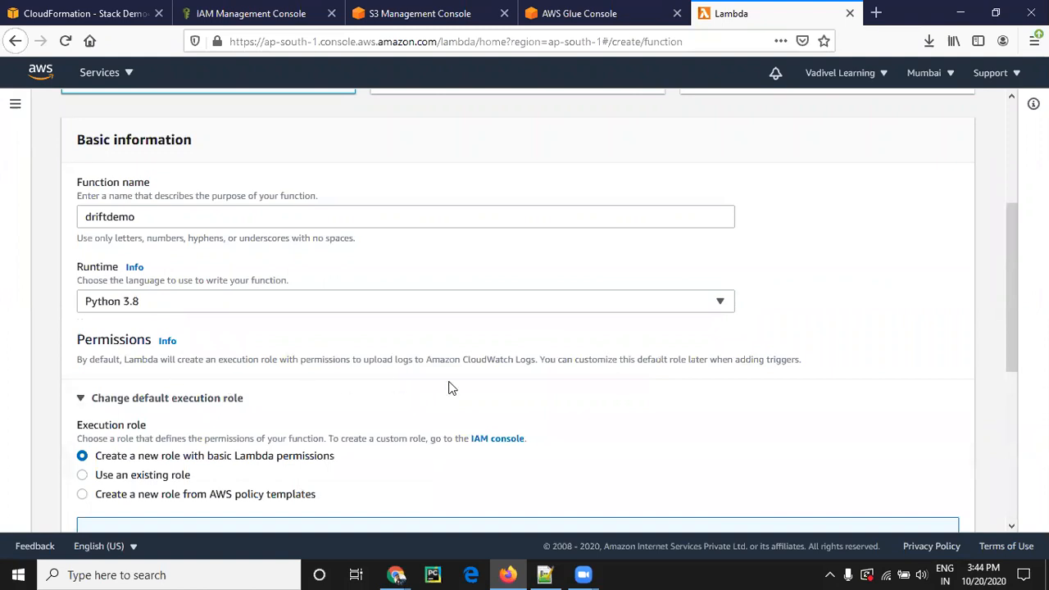
pyautogui.scroll(-3, 449, 387)
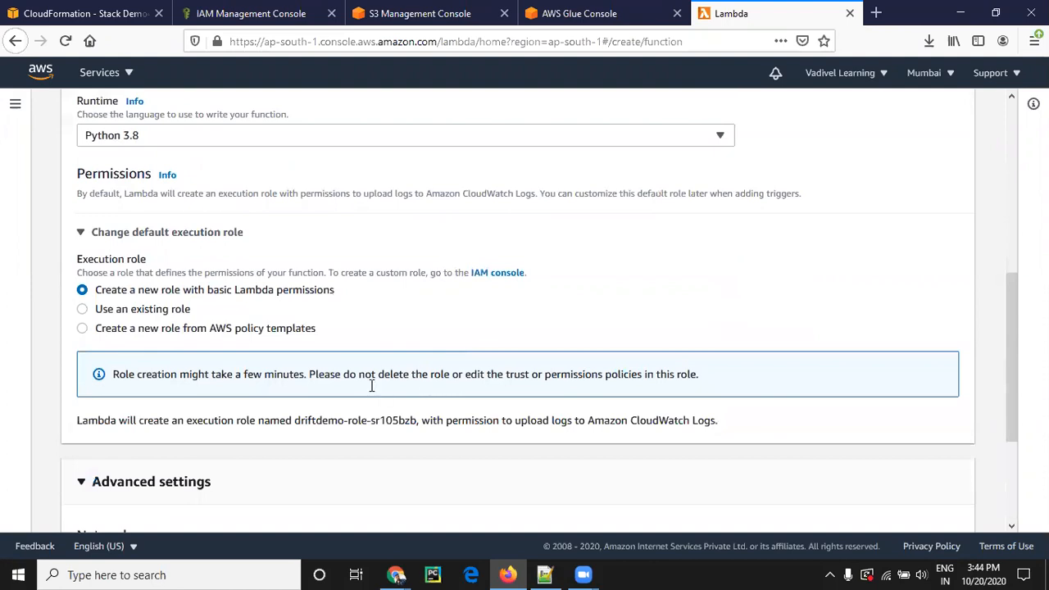
pyautogui.click(83, 310)
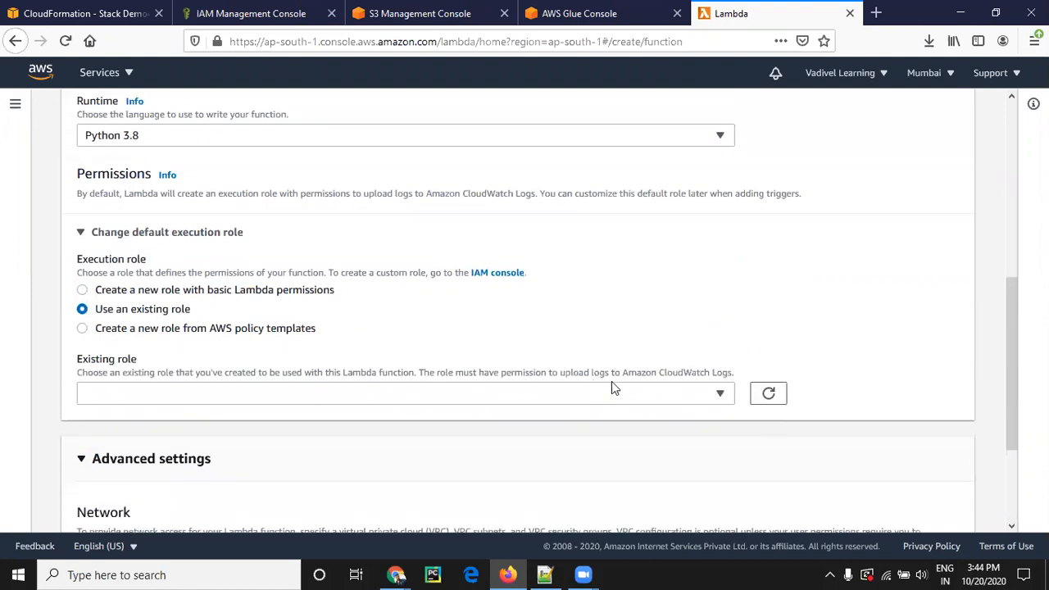
pyautogui.click(691, 394)
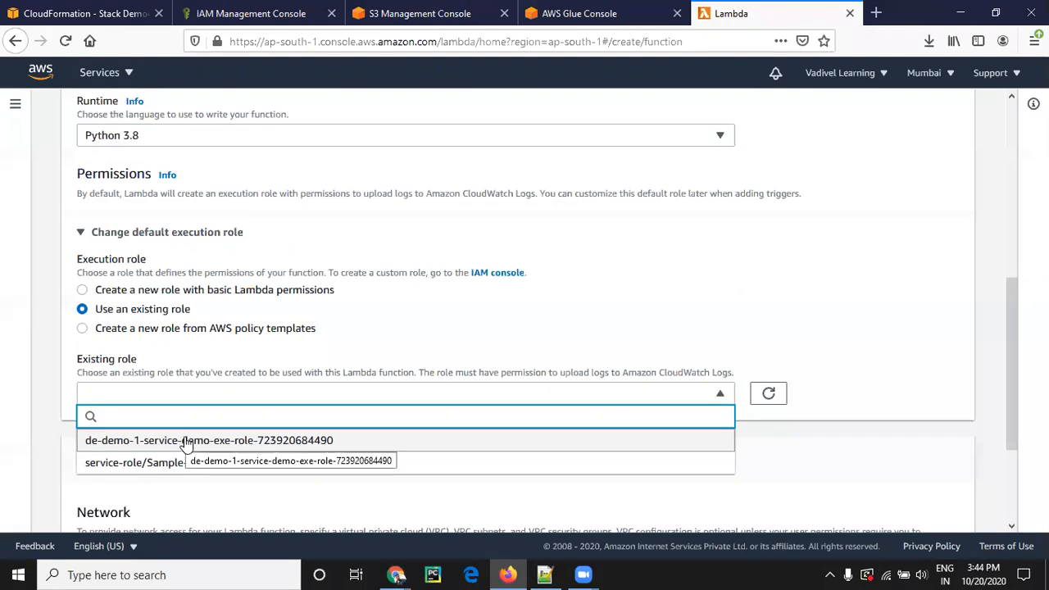
pyautogui.click(133, 464)
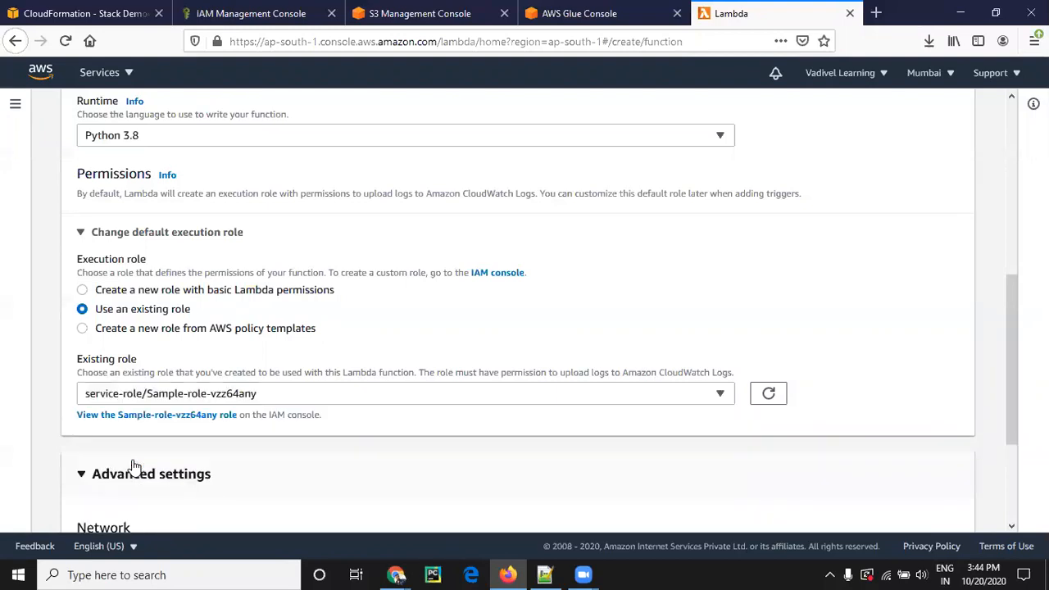
# - Review the remaining settings and create the driftdemo function without choosing a VPC
pyautogui.scroll(-3, 532, 431)
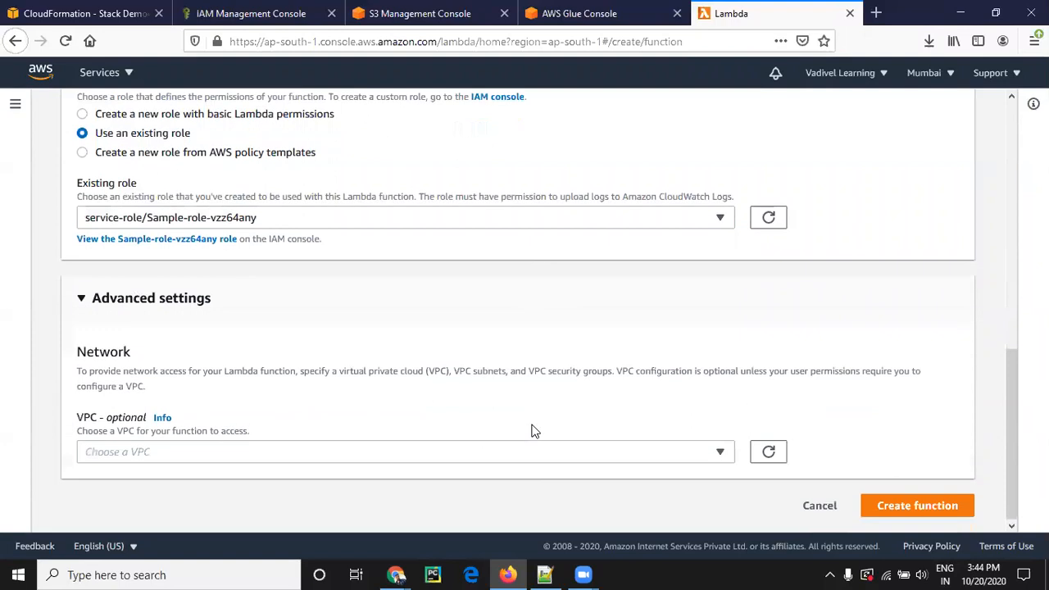
pyautogui.scroll(10, 657, 343)
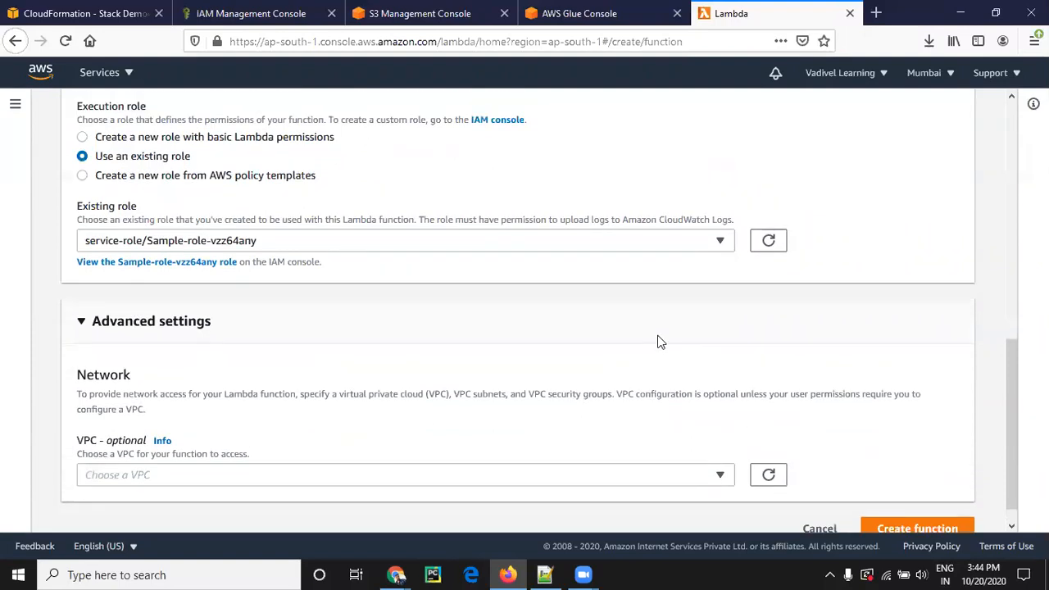
pyautogui.scroll(-10, 658, 342)
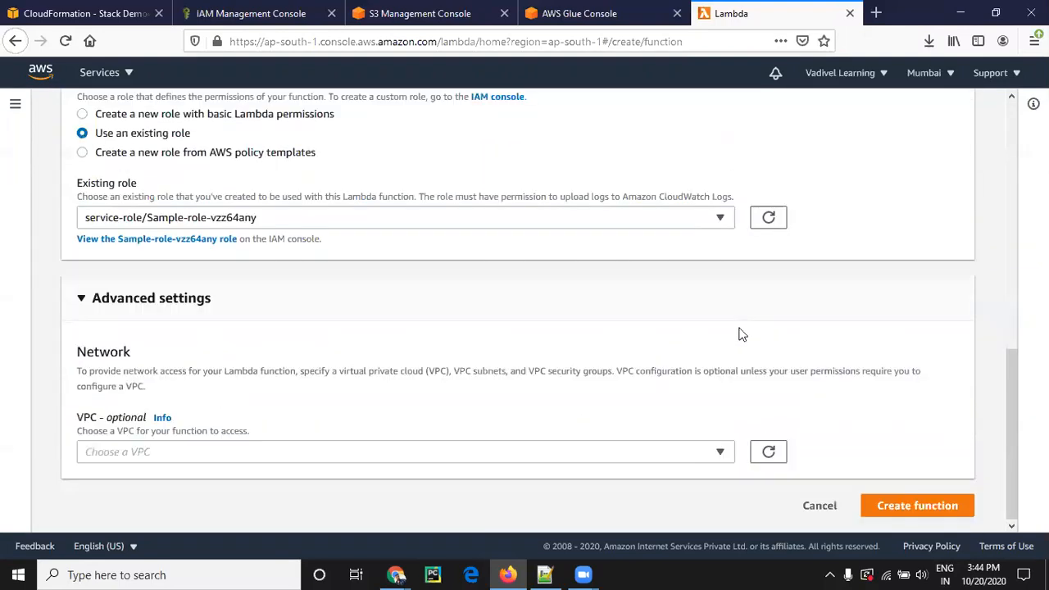
pyautogui.click(902, 509)
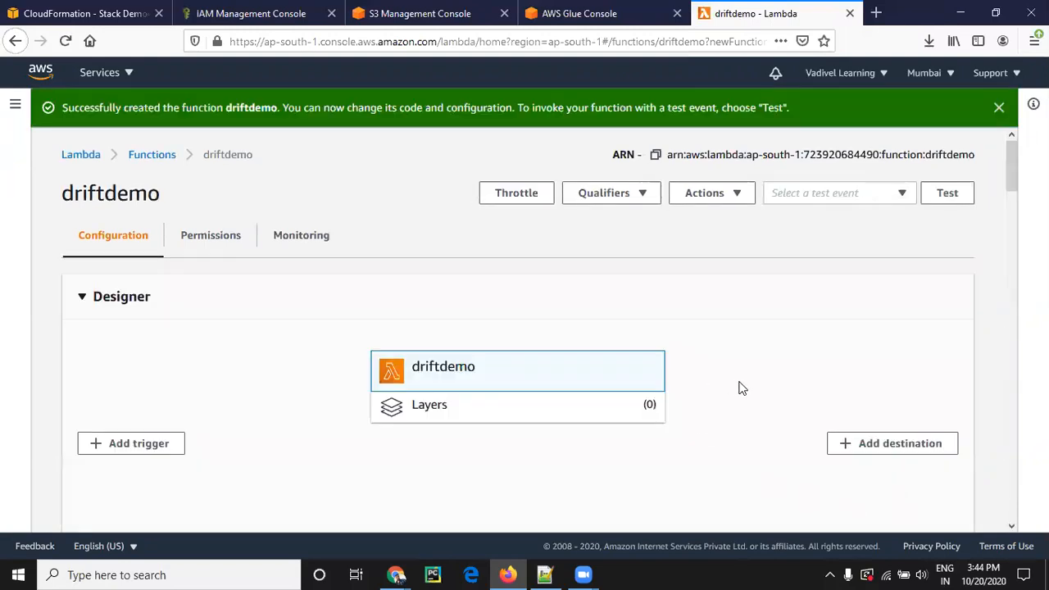
# - Look through the driftdemo function's configuration page and examine the default code in lambda_function.py
pyautogui.scroll(-15, 752, 420)
pyautogui.scroll(-5, 755, 421)
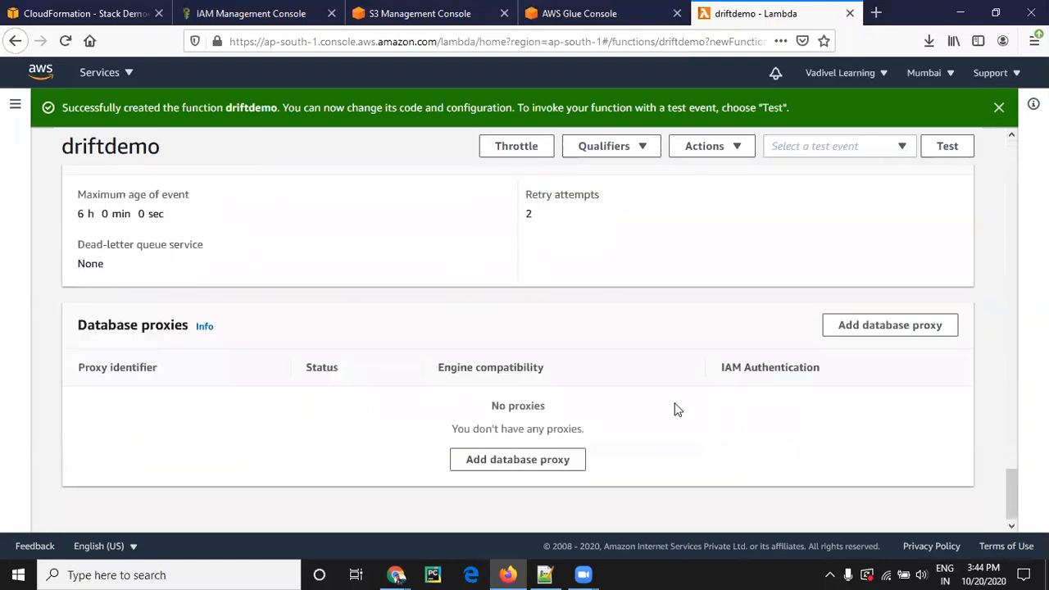
pyautogui.scroll(20, 677, 410)
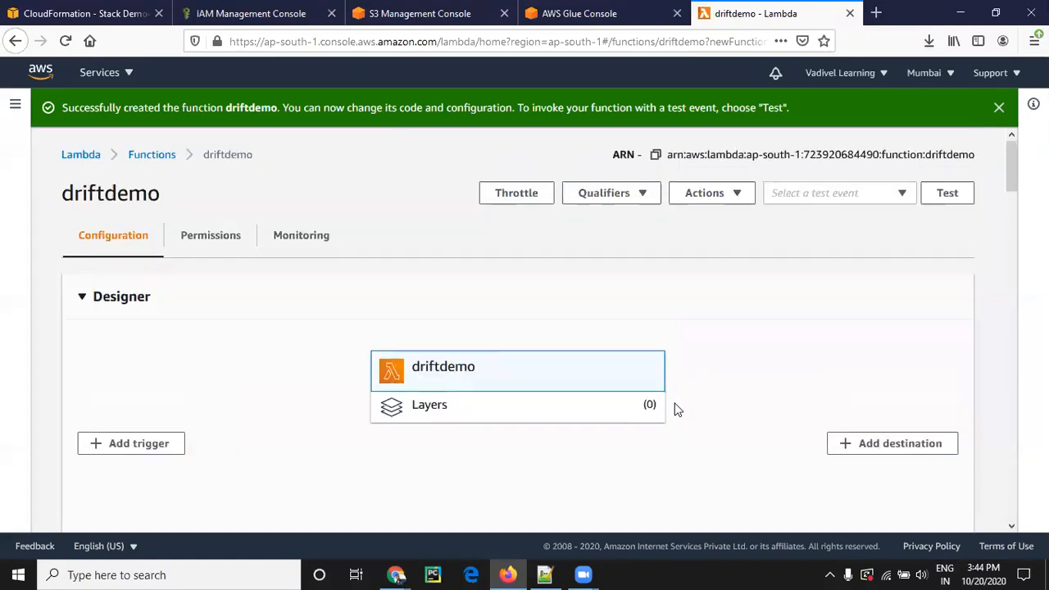
pyautogui.scroll(-20, 677, 409)
pyautogui.scroll(8, 675, 408)
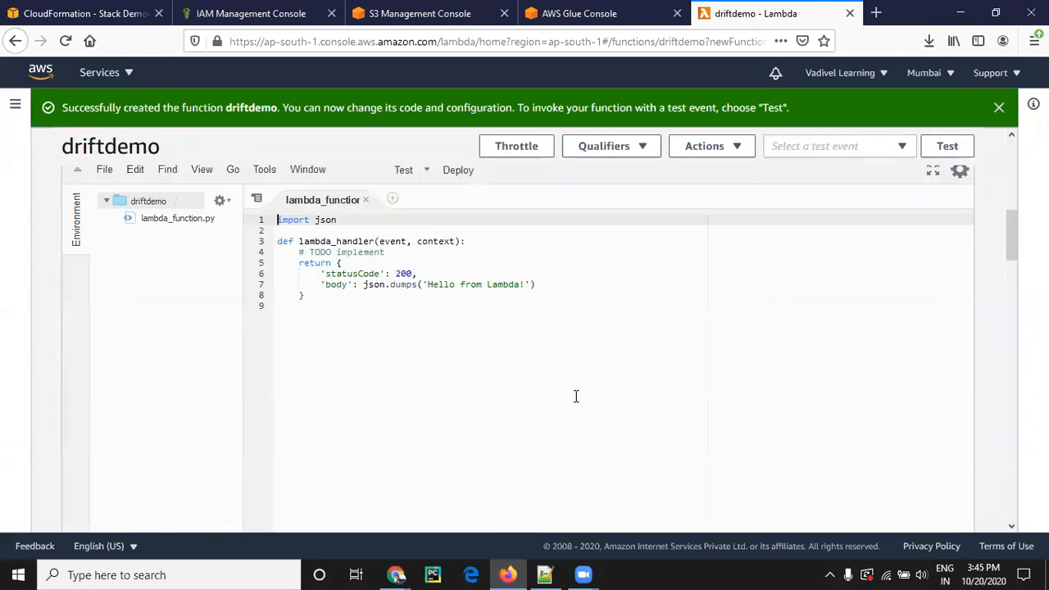
pyautogui.scroll(6, 569, 401)
pyautogui.scroll(-15, 565, 402)
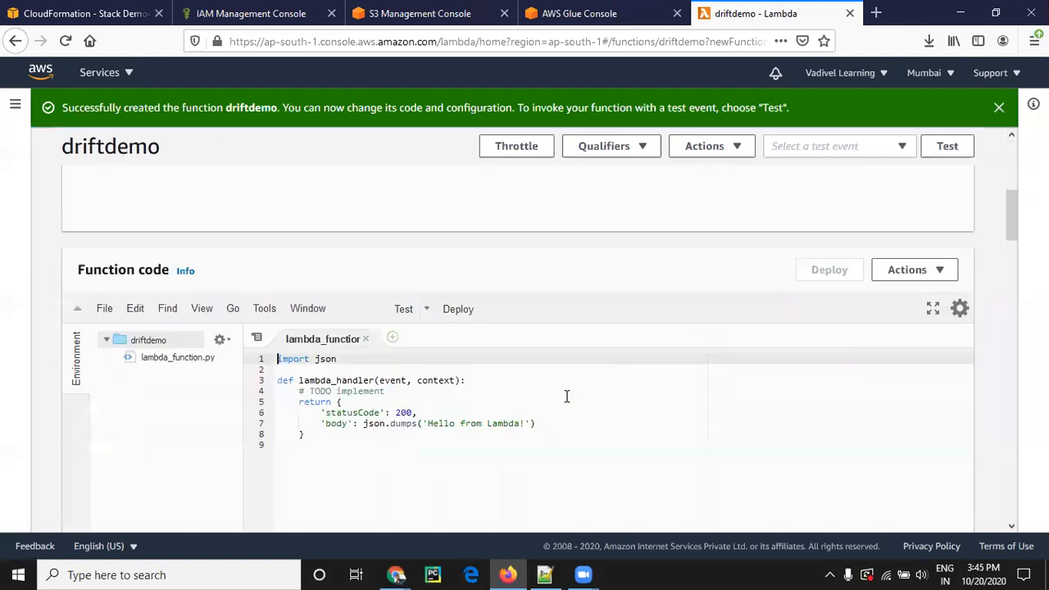
# - Replace all the default code in lambda_function.py with the copied CloudFormation template text and deploy it
pyautogui.scroll(5, 560, 404)
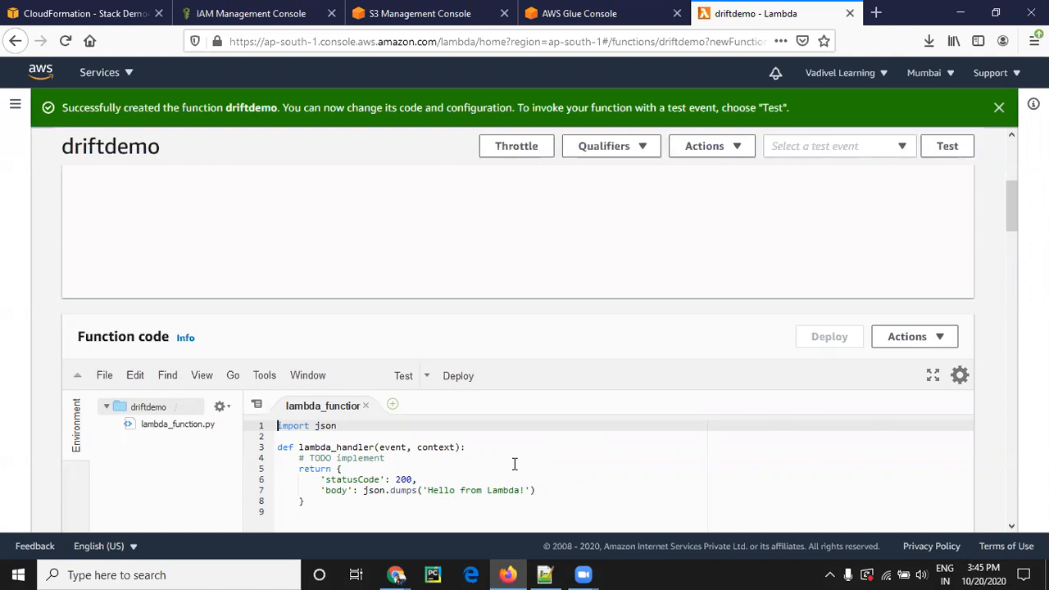
pyautogui.click(484, 468)
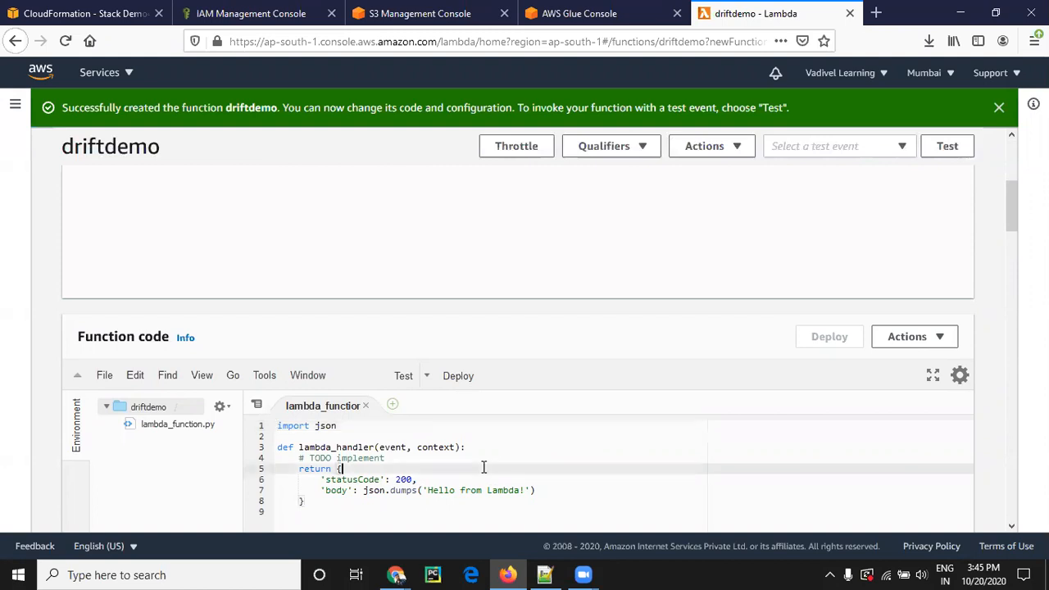
pyautogui.press('alt')
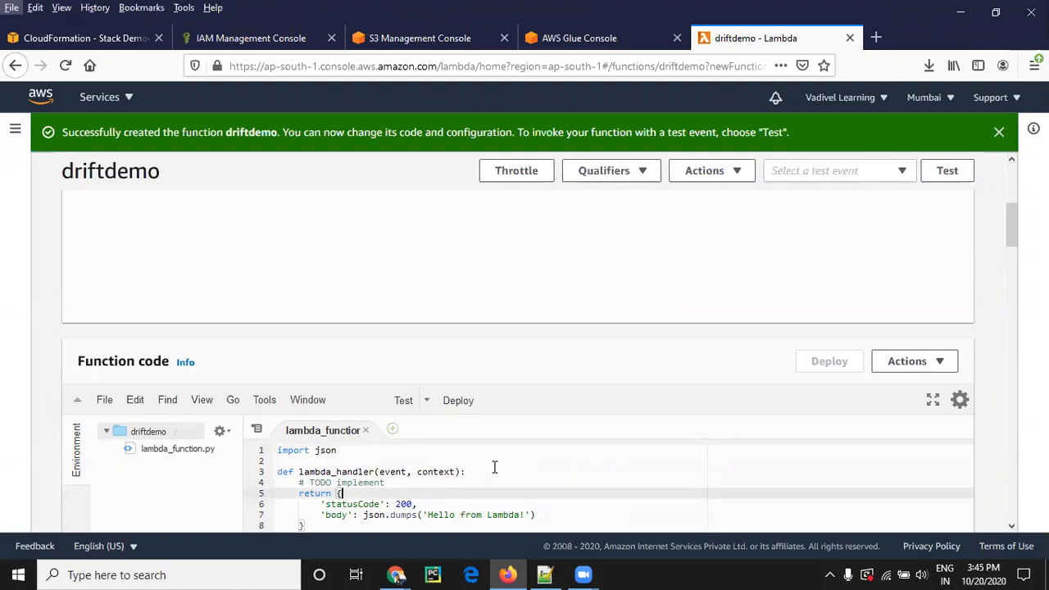
pyautogui.click(545, 575)
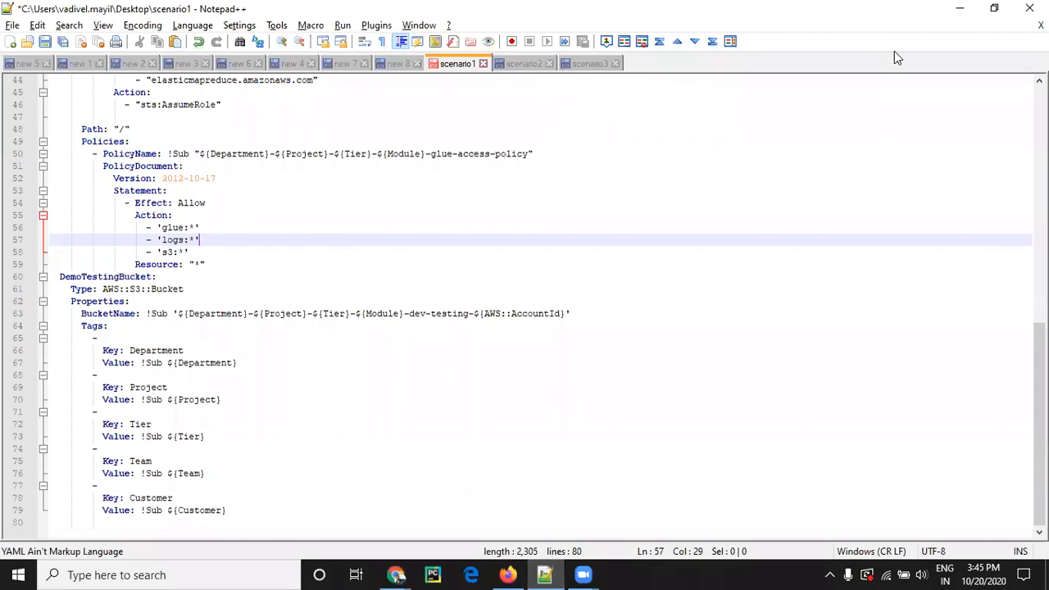
pyautogui.click(960, 9)
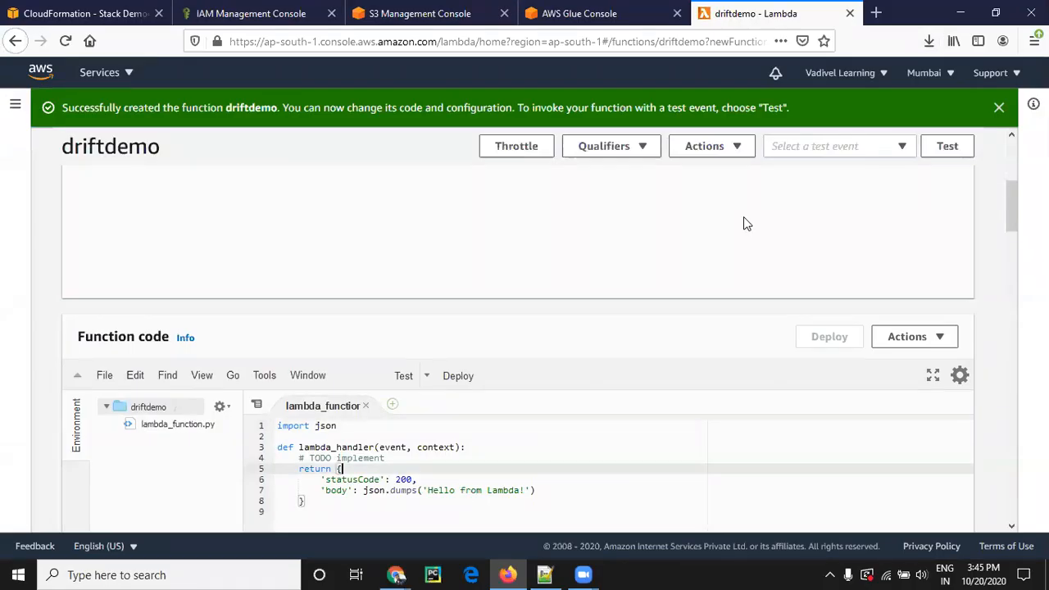
pyautogui.hotkey('ctrl', 'a')
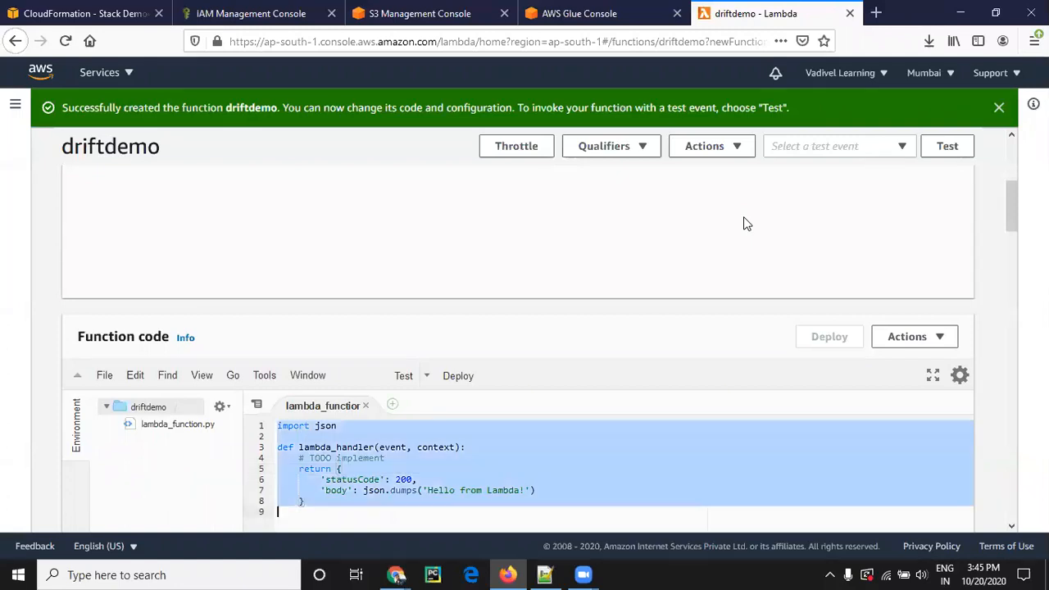
pyautogui.hotkey('ctrl', 'v')
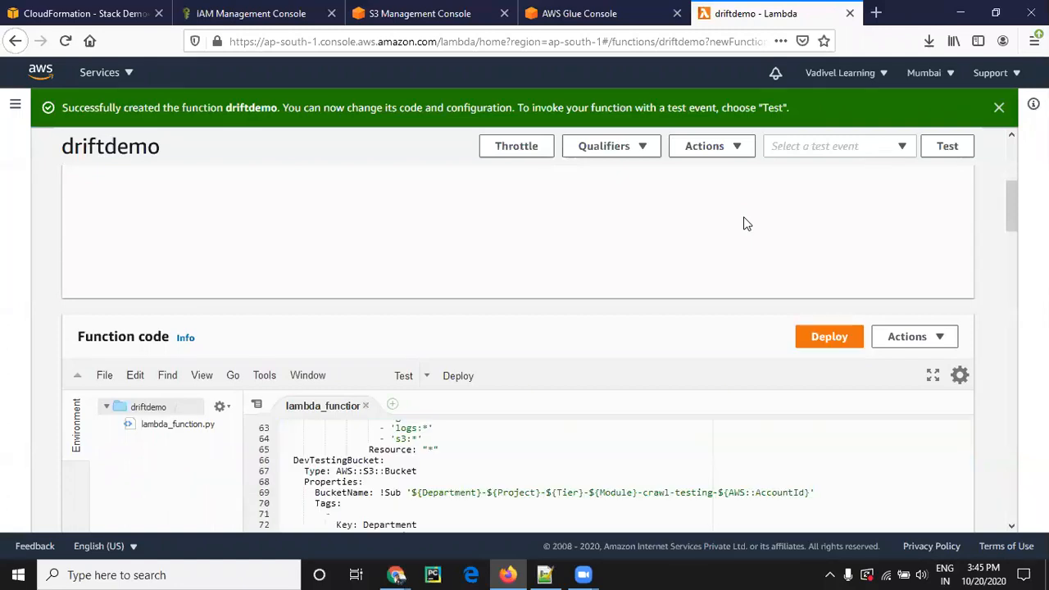
pyautogui.scroll(-6, 491, 470)
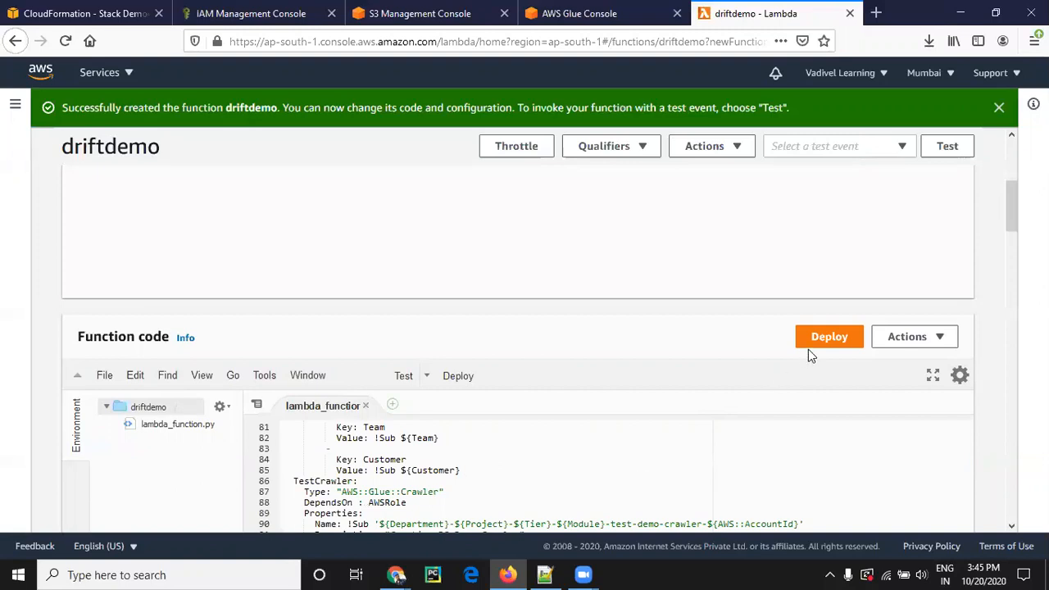
pyautogui.click(830, 339)
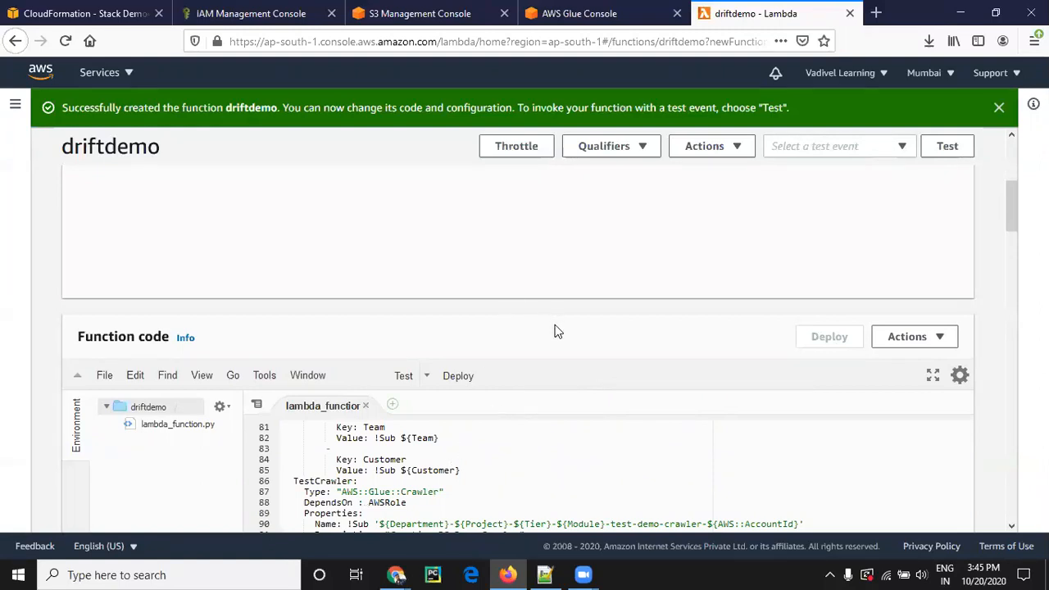
# - Open the driftdemo function's basic settings for editing and set the timeout minutes to 5
pyautogui.scroll(-15, 555, 334)
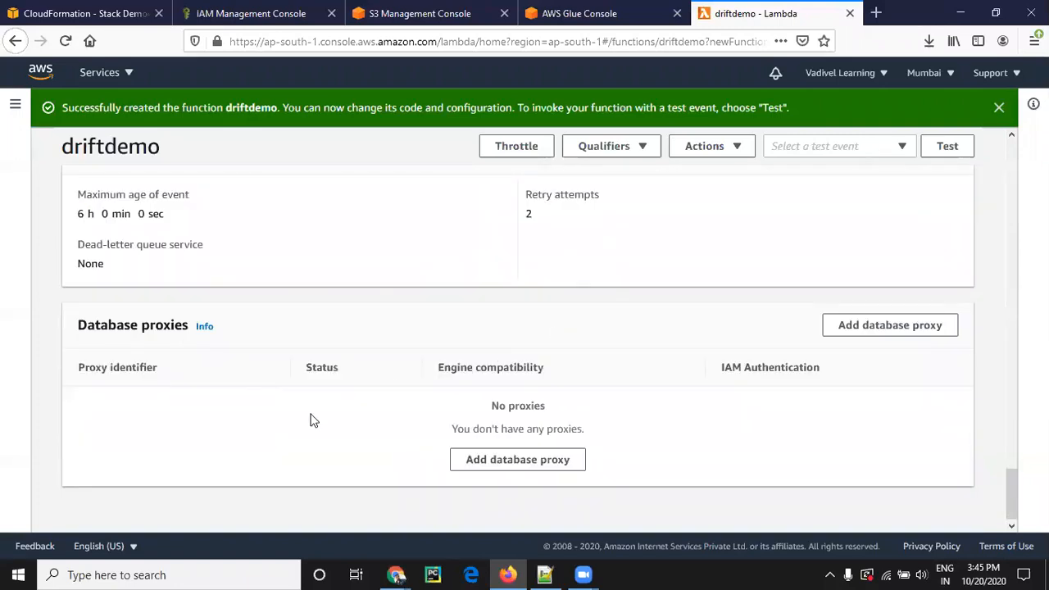
pyautogui.scroll(15, 311, 420)
pyautogui.scroll(-8, 311, 420)
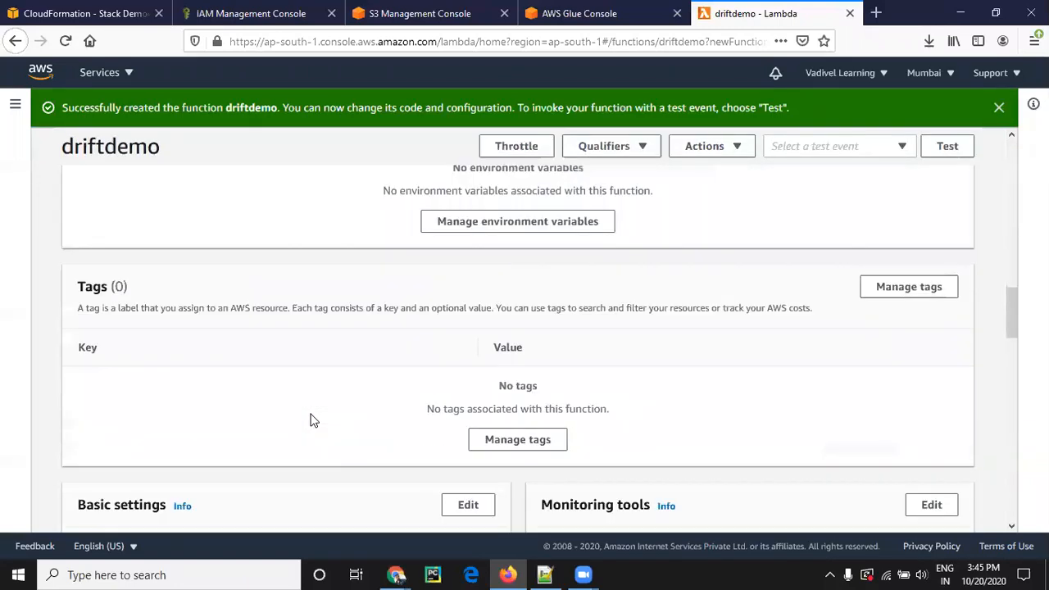
pyautogui.scroll(-2, 311, 421)
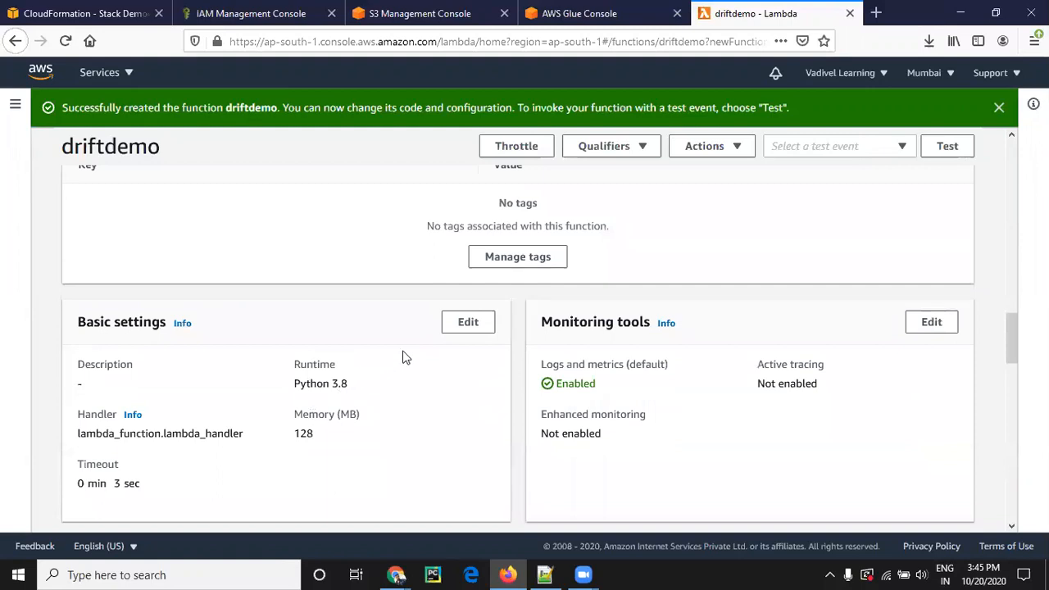
pyautogui.click(468, 323)
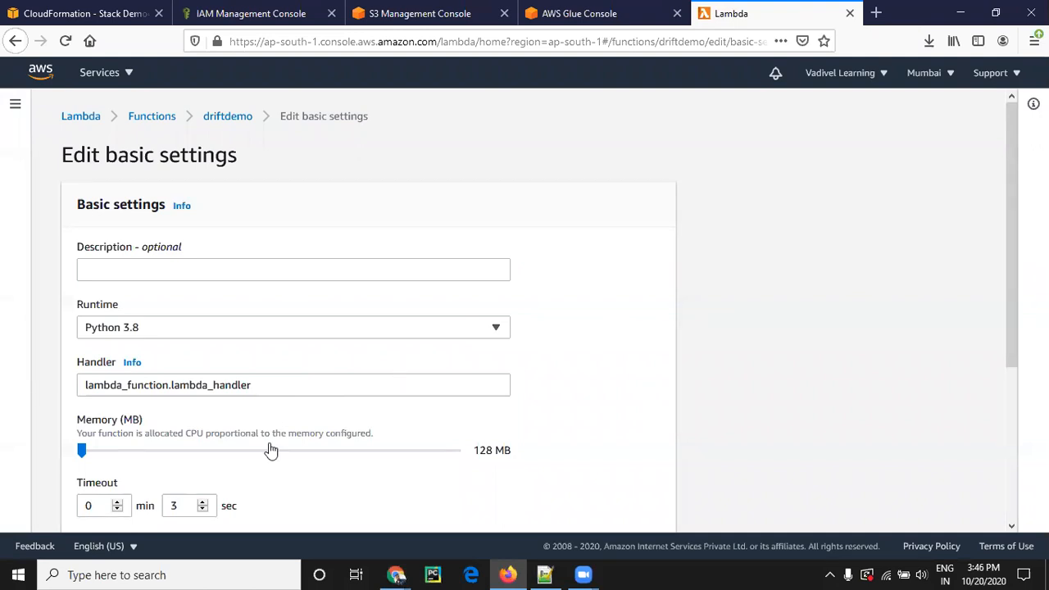
pyautogui.click(92, 503)
pyautogui.press('BackSpace')
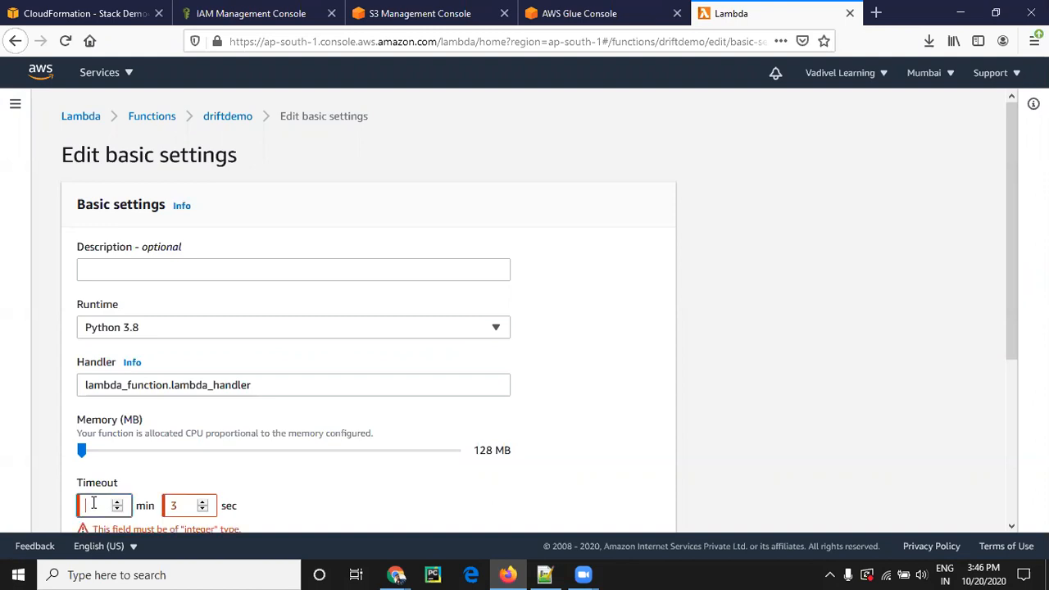
pyautogui.write('5')
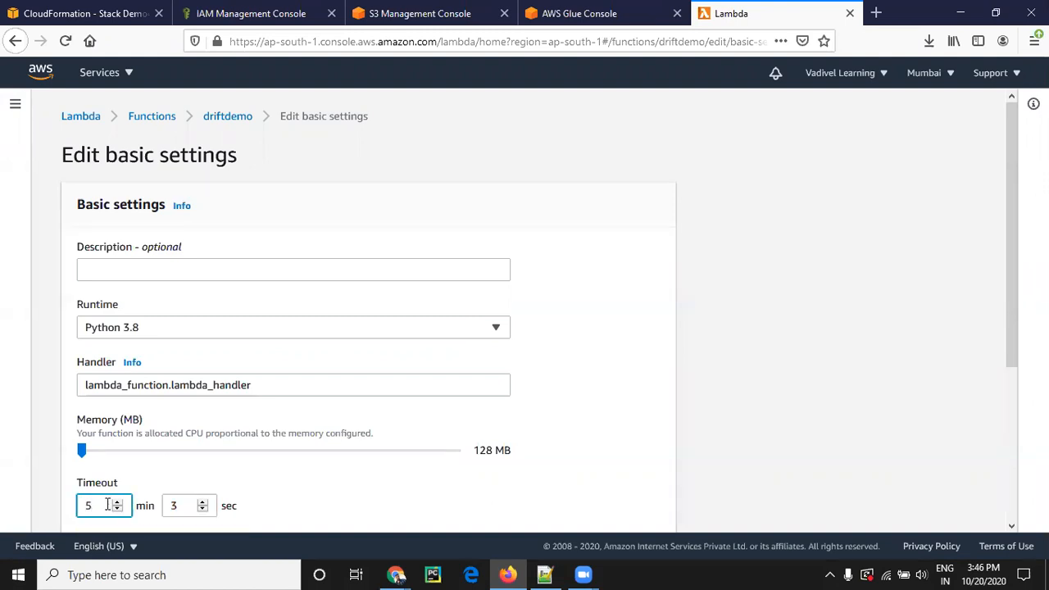
pyautogui.click(180, 505)
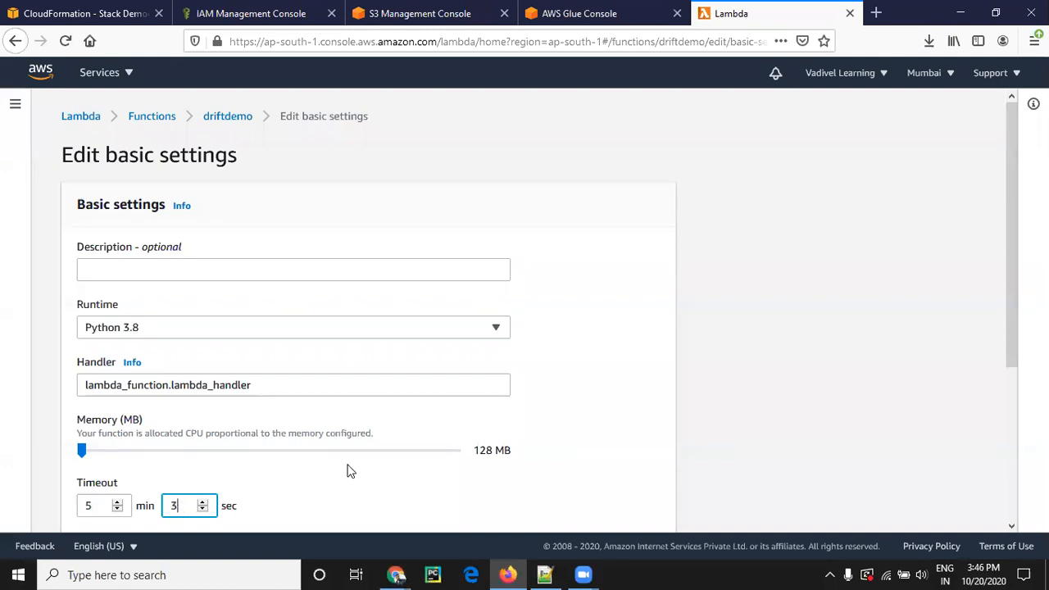
# - Set the function's memory to 448 MB and save the basic settings
pyautogui.click(125, 452)
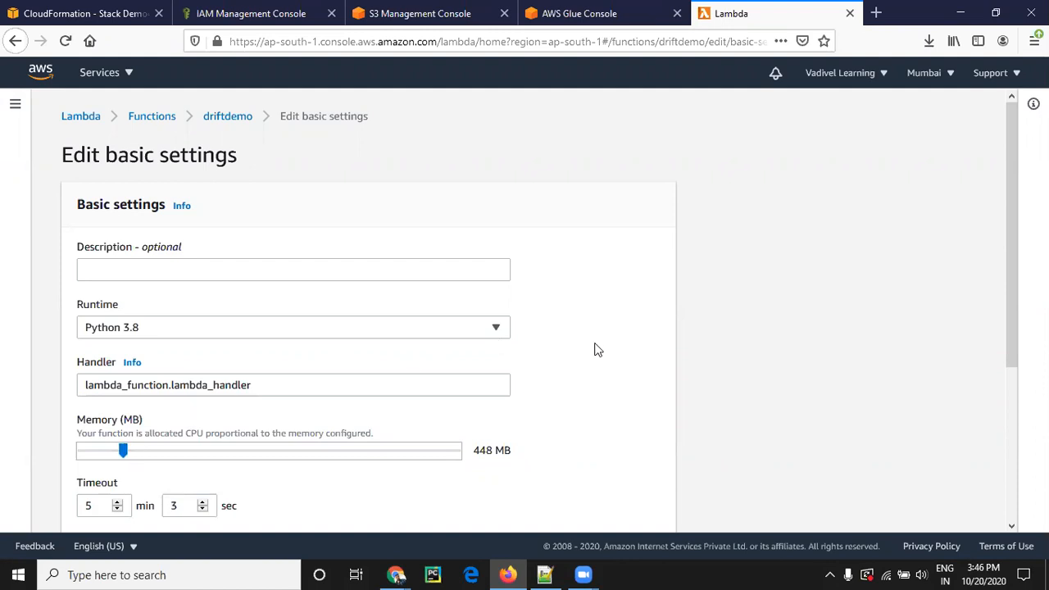
pyautogui.scroll(-3, 595, 349)
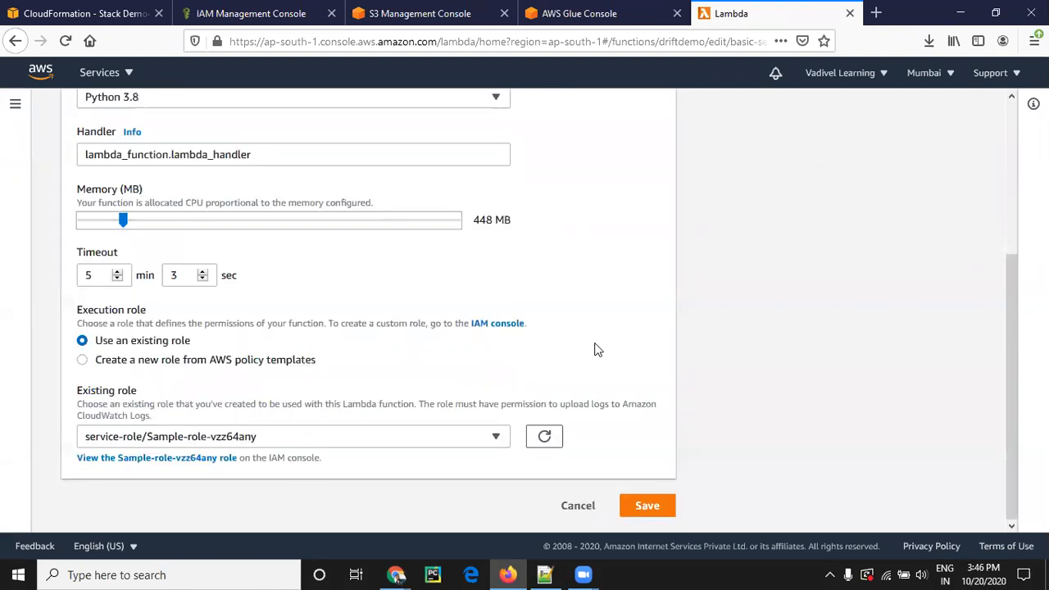
pyautogui.click(644, 507)
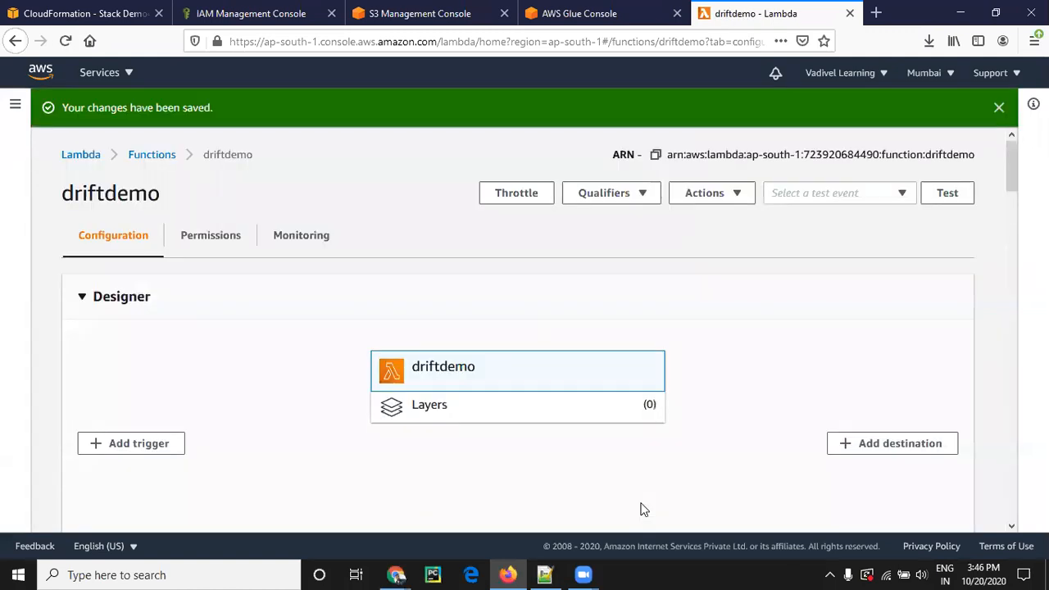
# - Look through the driftdemo configuration page, checking the designer, function code, environment variables and tags sections
pyautogui.scroll(-15, 741, 426)
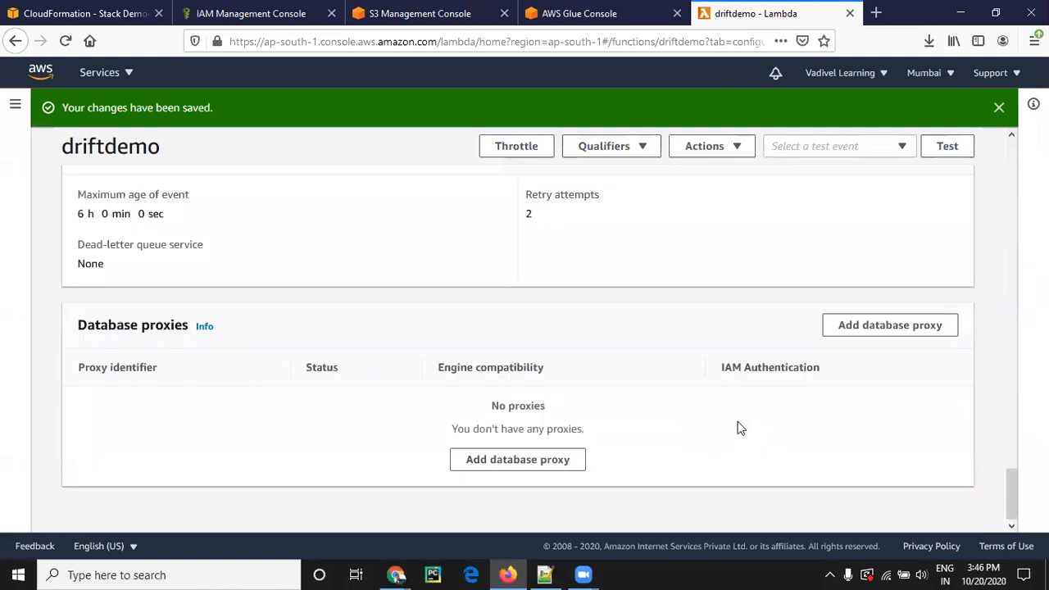
pyautogui.scroll(15, 660, 433)
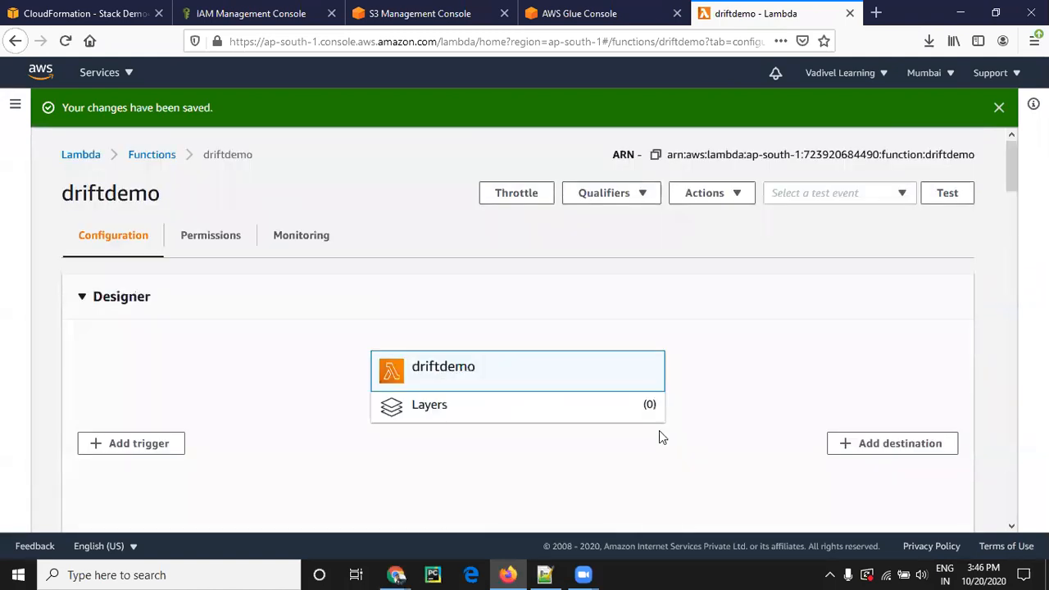
pyautogui.scroll(-10, 723, 423)
pyautogui.scroll(10, 722, 423)
pyautogui.scroll(-6, 723, 423)
pyautogui.scroll(1, 722, 423)
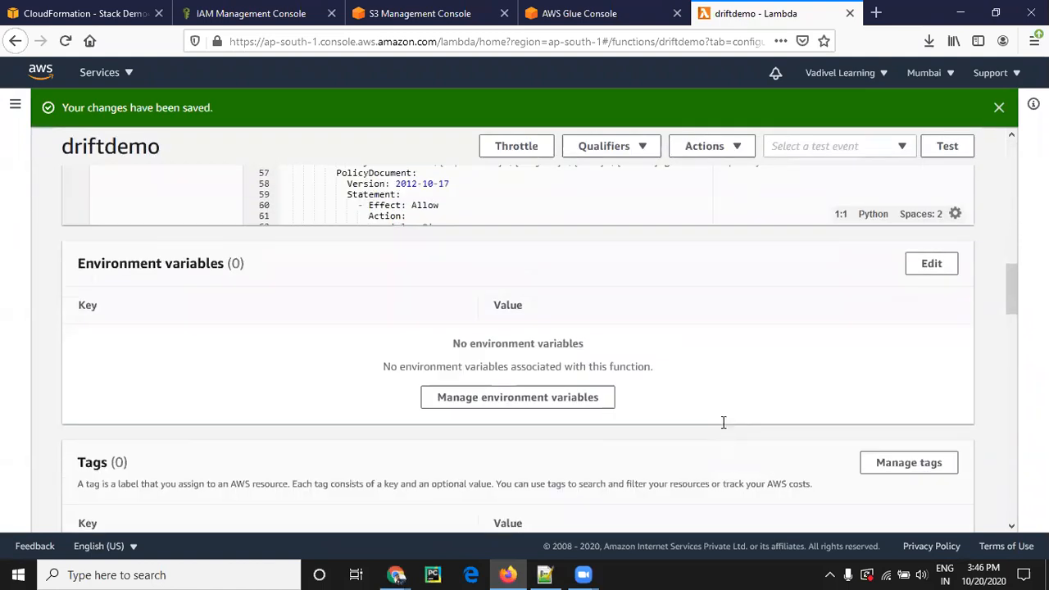
pyautogui.scroll(8, 723, 422)
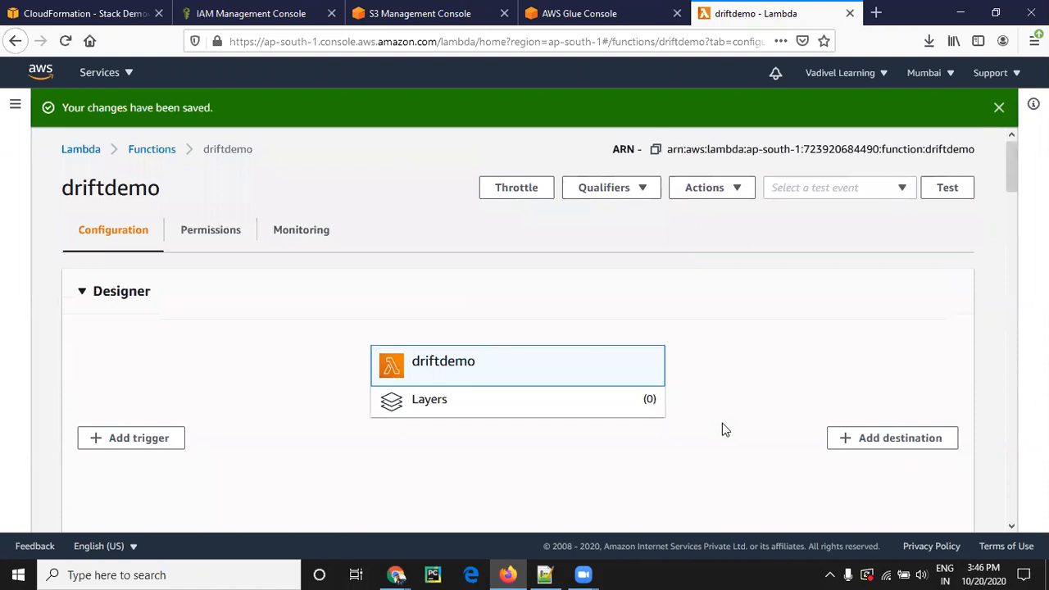
pyautogui.scroll(-8, 722, 423)
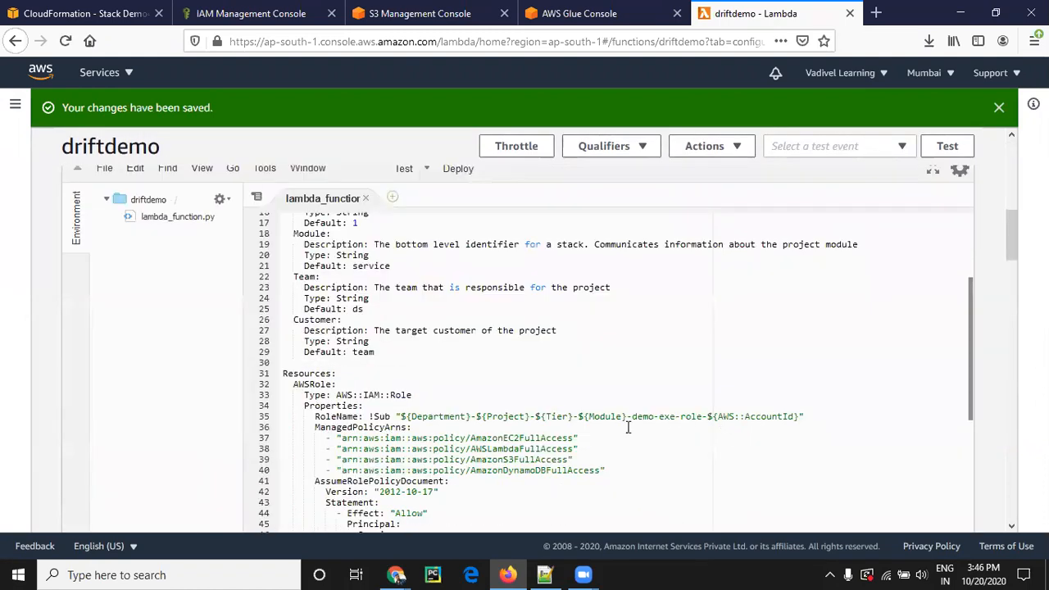
pyautogui.scroll(-3, 463, 383)
# - Dismiss the notification, clear all code from lambda_function.py and paste the copied template text in again
pyautogui.click(456, 383)
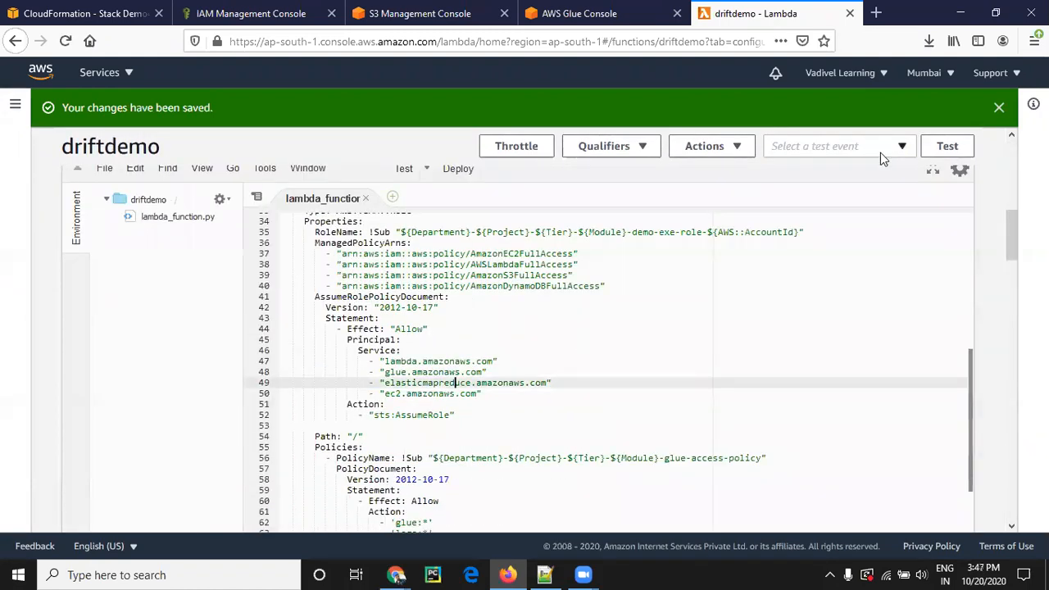
pyautogui.click(1000, 108)
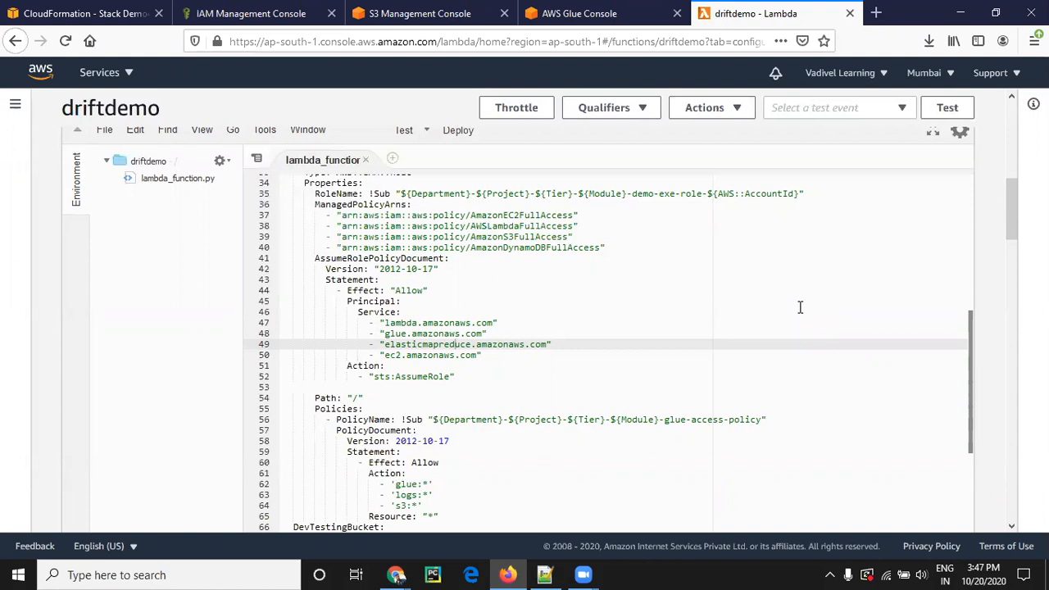
pyautogui.click(438, 277)
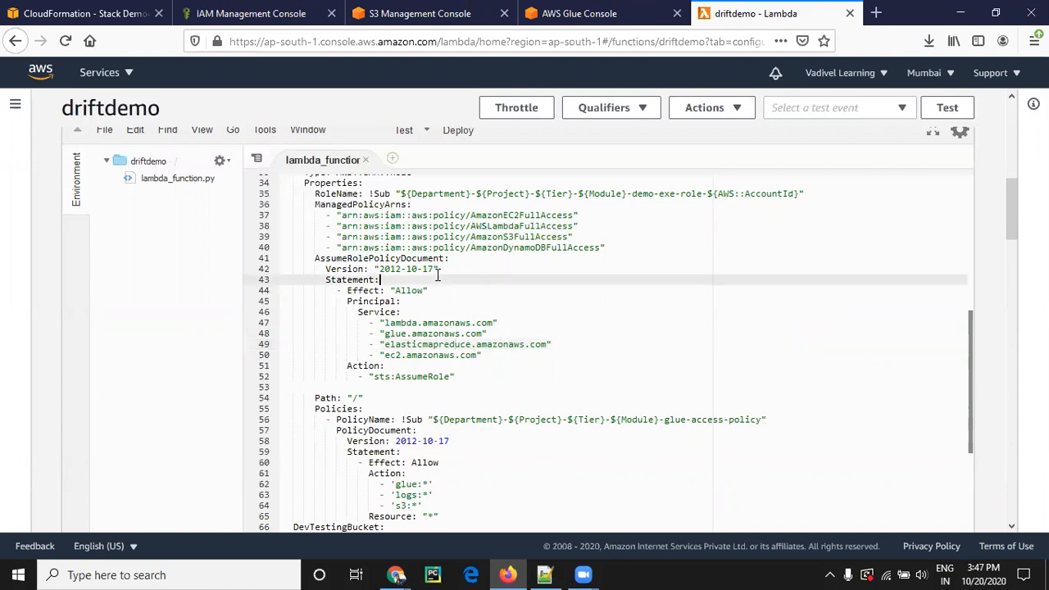
pyautogui.hotkey('ctrl', 'a')
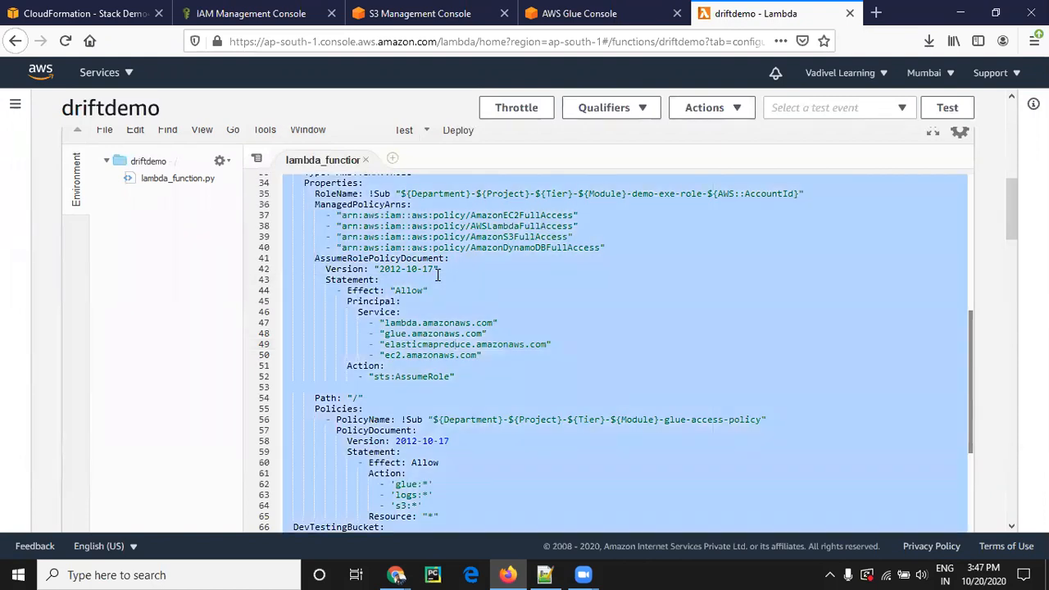
pyautogui.press('Delete')
pyautogui.hotkey('ctrl', 's')
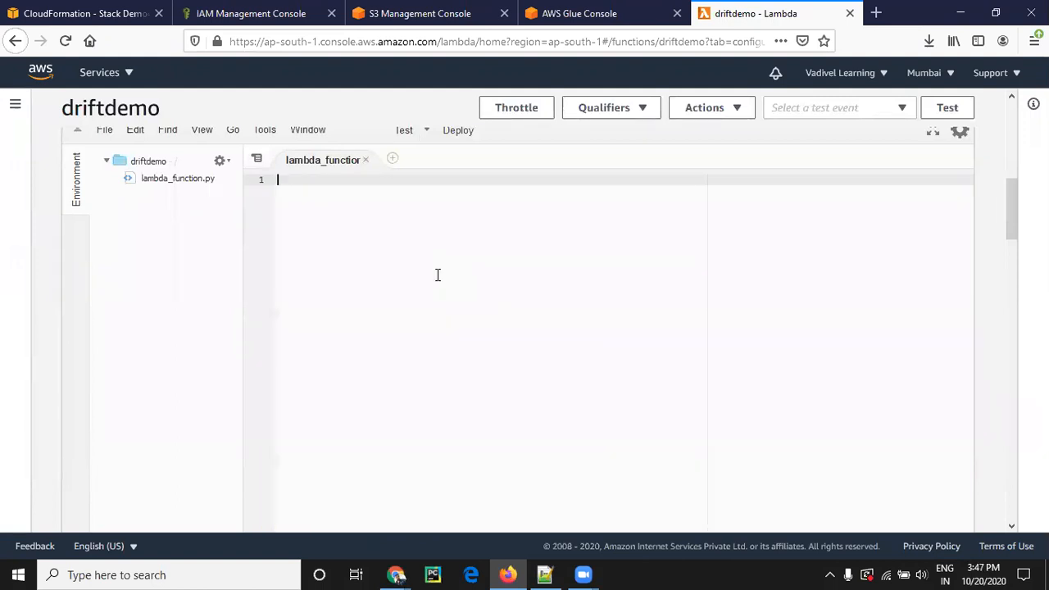
pyautogui.hotkey('ctrl', 'v')
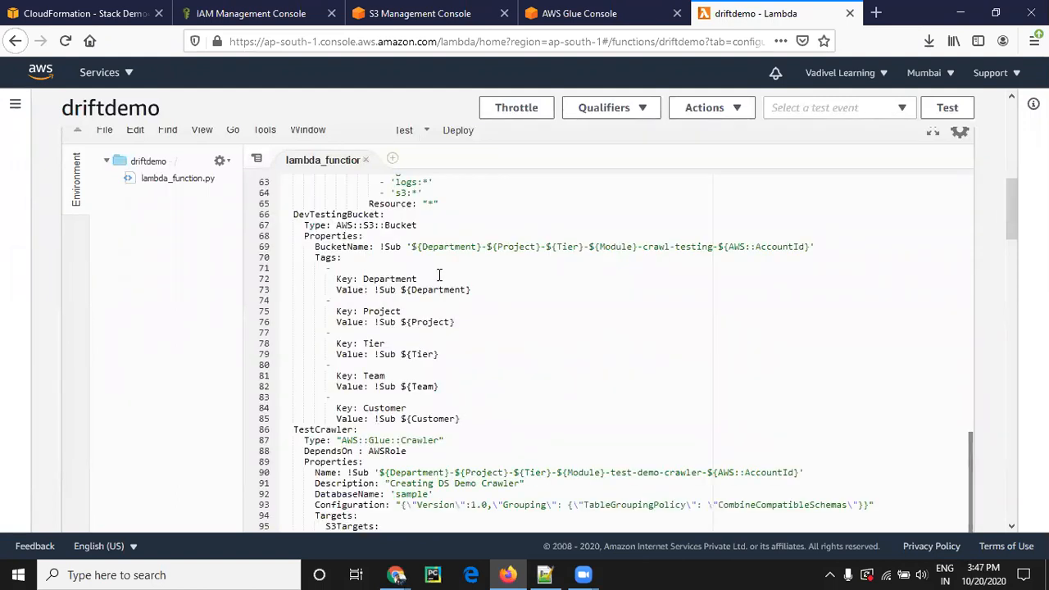
# - Review the function page from the designer to the database proxies and examine the TestCrawler section ending the pasted code
pyautogui.scroll(10, 501, 332)
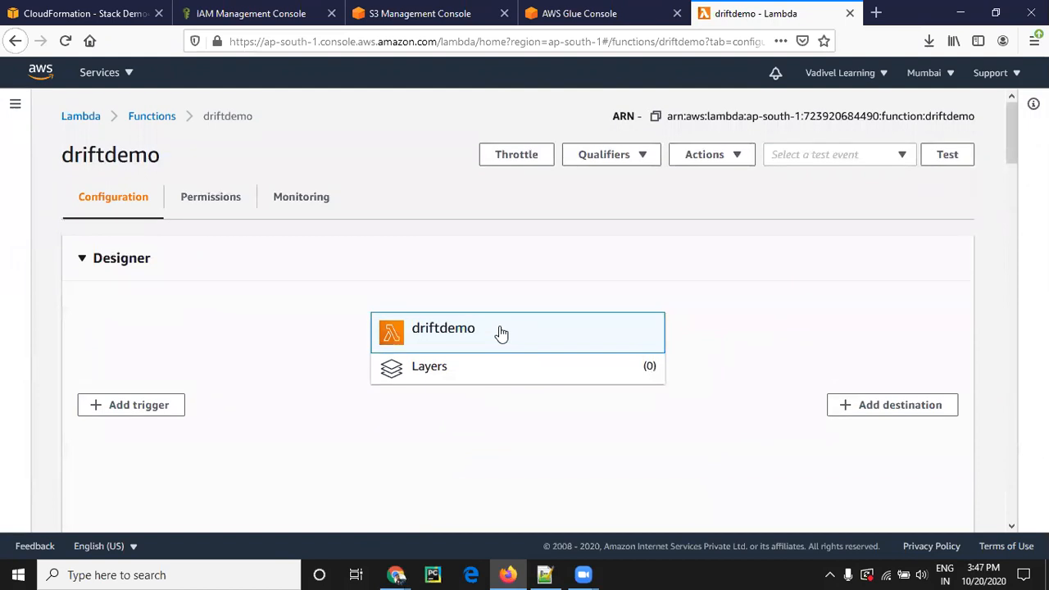
pyautogui.scroll(-10, 550, 415)
pyautogui.scroll(-5, 550, 415)
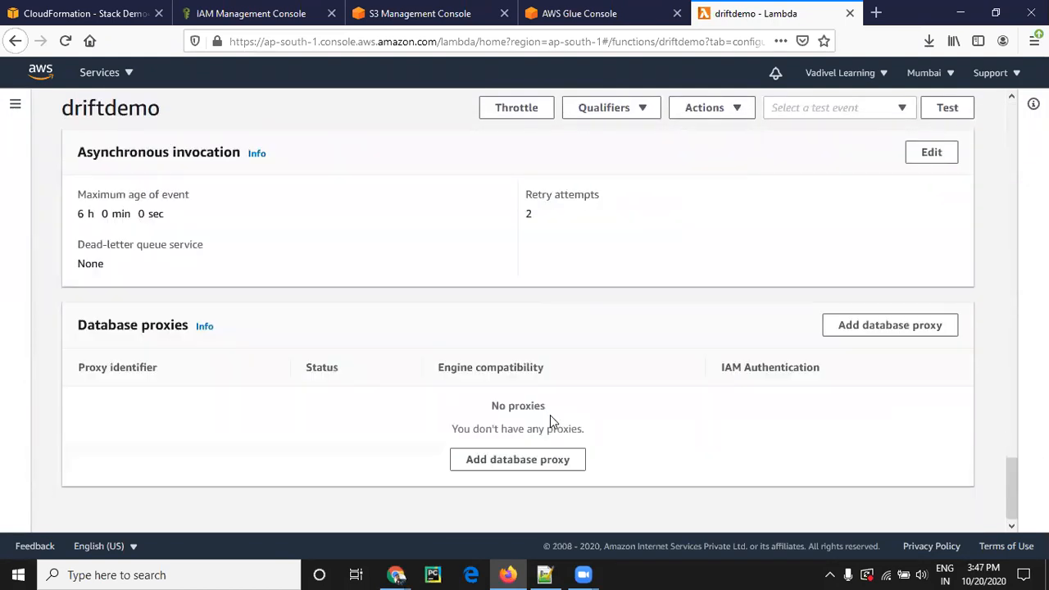
pyautogui.scroll(10, 516, 362)
pyautogui.scroll(5, 516, 368)
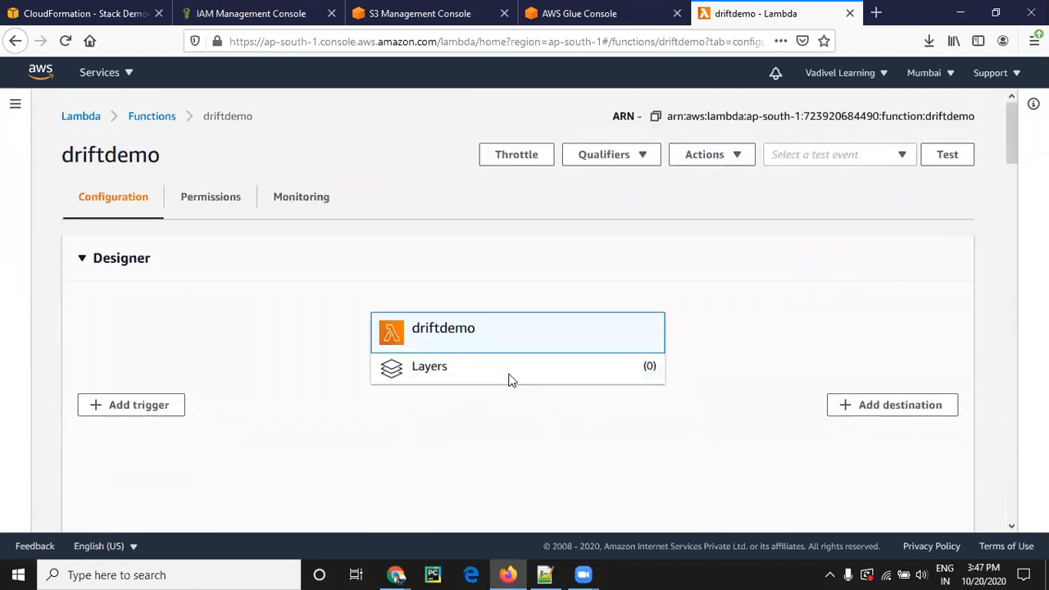
pyautogui.scroll(-3, 500, 398)
pyautogui.scroll(-2, 501, 392)
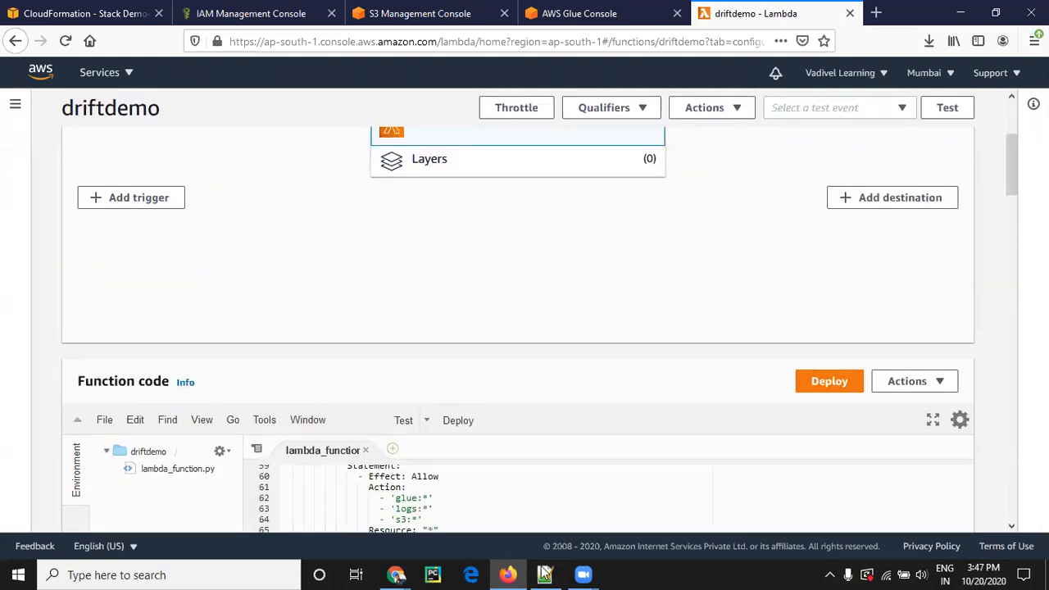
pyautogui.scroll(-8, 496, 387)
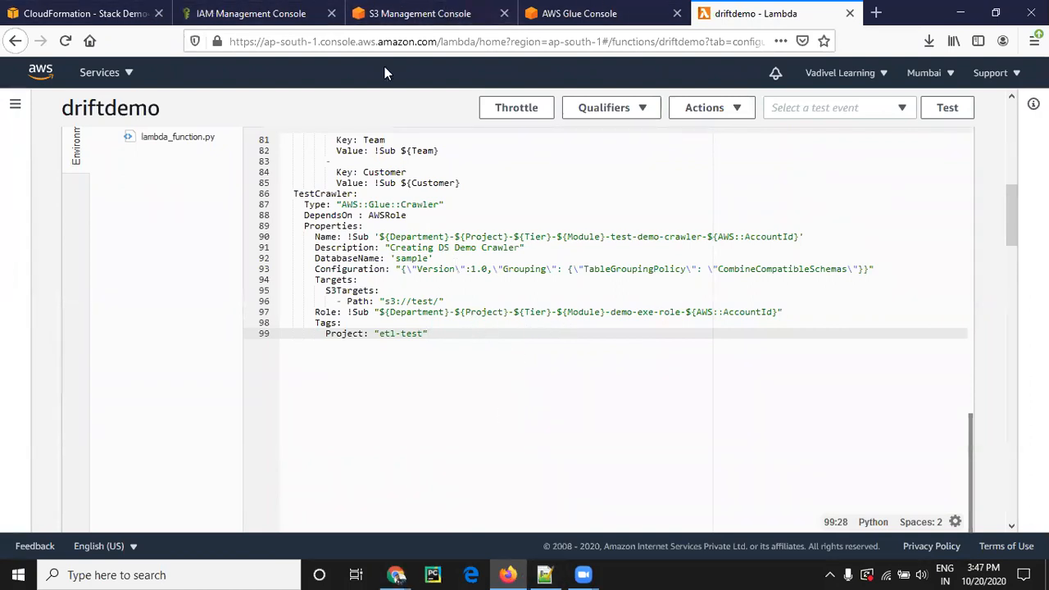
pyautogui.press('alt')
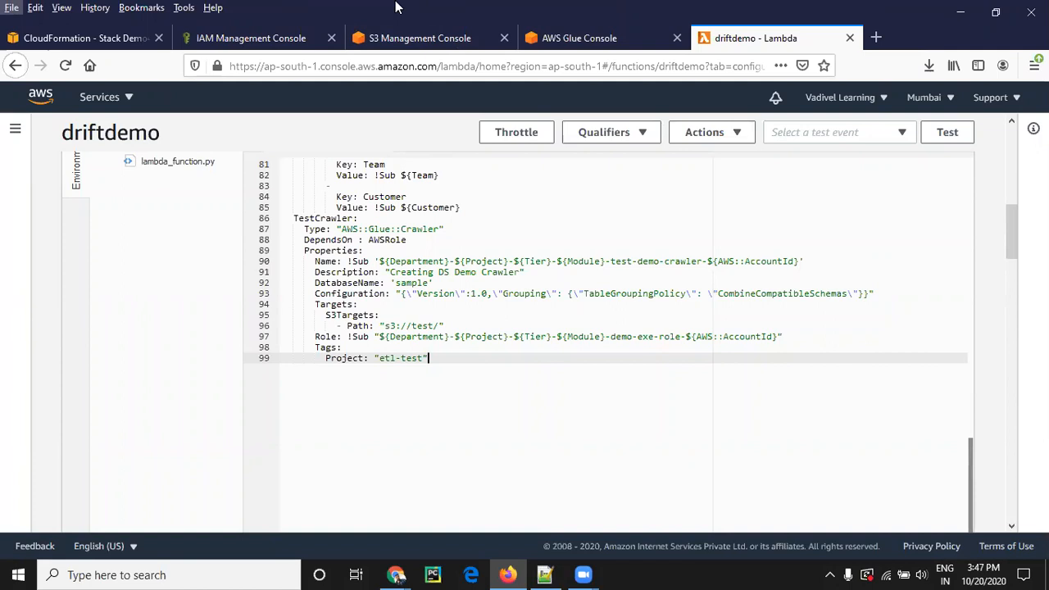
pyautogui.press('alt')
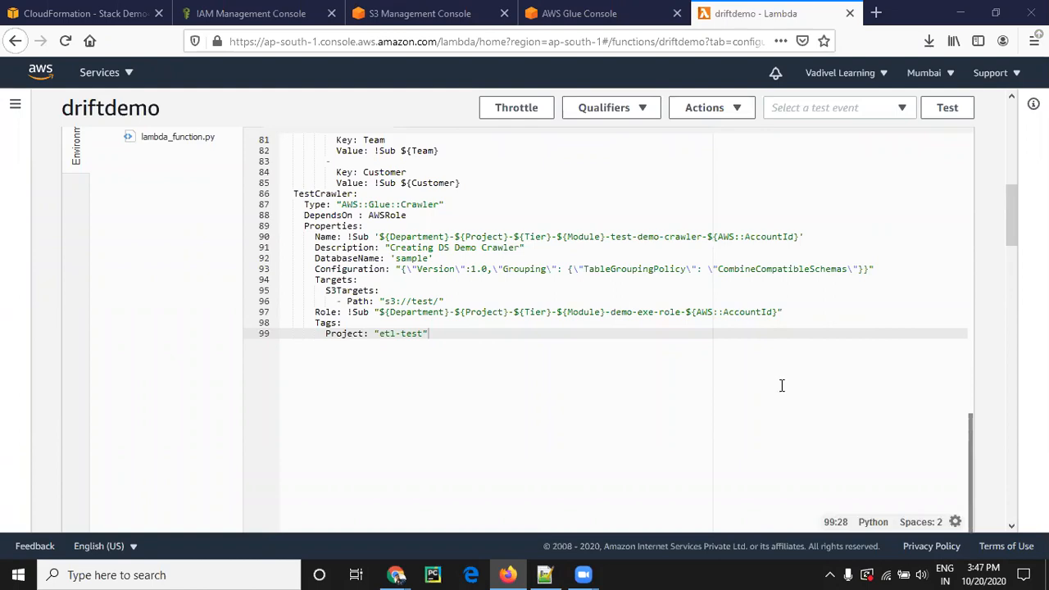
# - Open the drift Python file from the Downloads folder in Notepad++ and copy all of its code
pyautogui.click(508, 575)
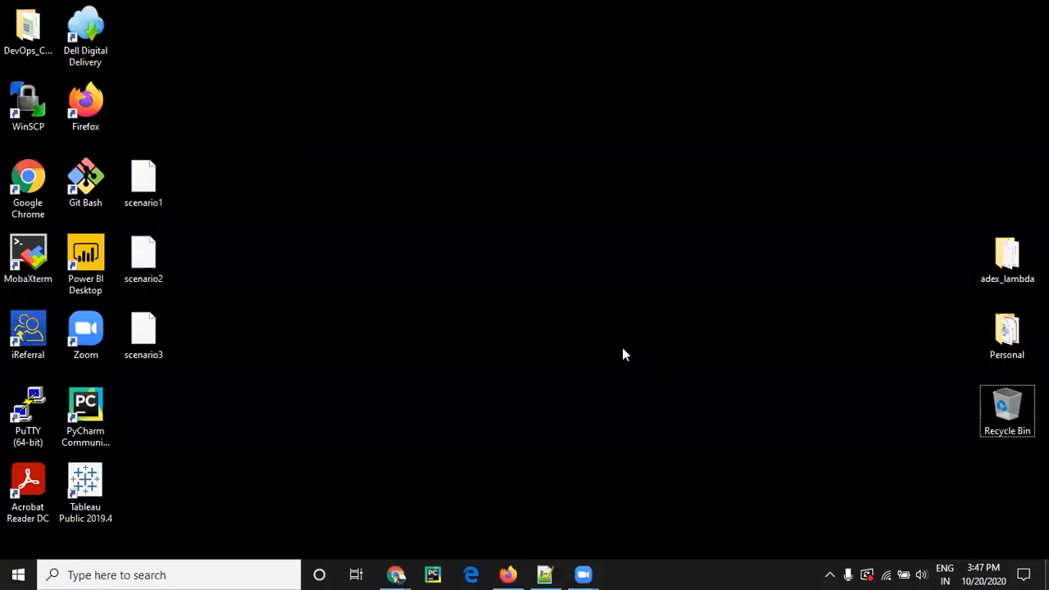
pyautogui.press('super+e')
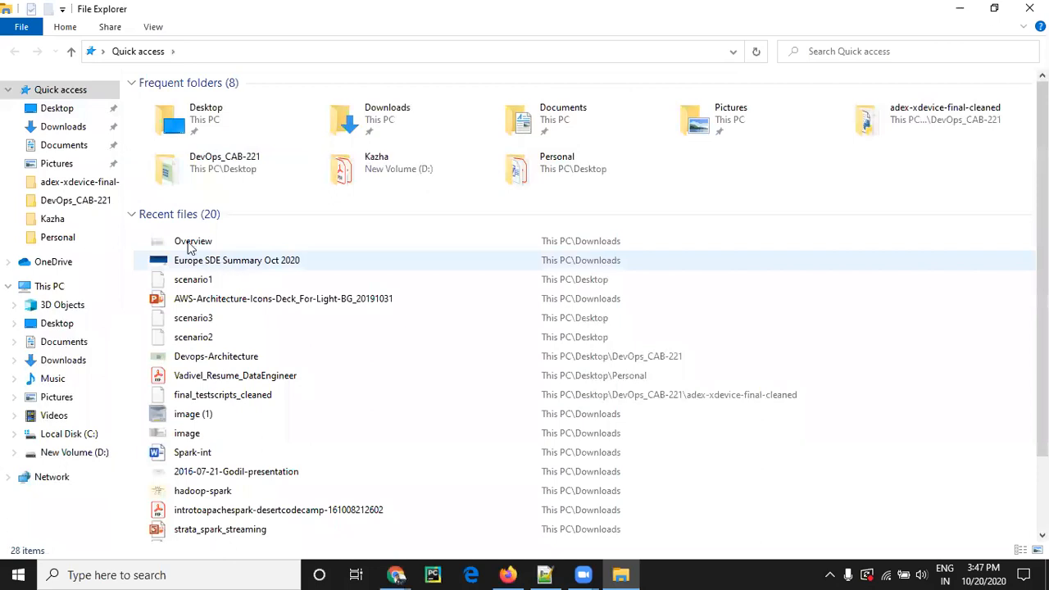
pyautogui.click(67, 127)
pyautogui.rightClick(165, 123)
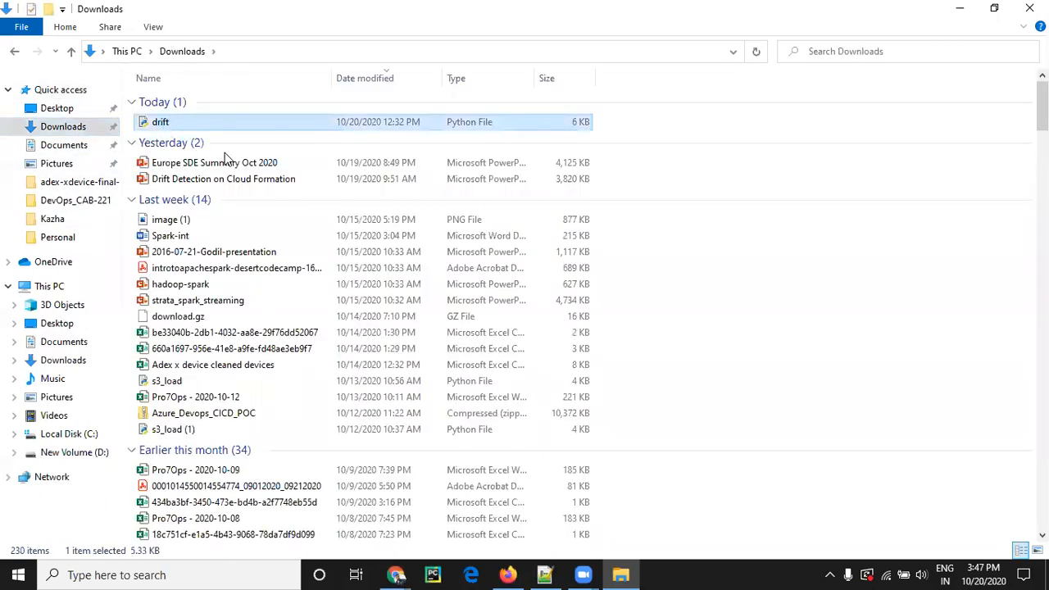
pyautogui.click(239, 219)
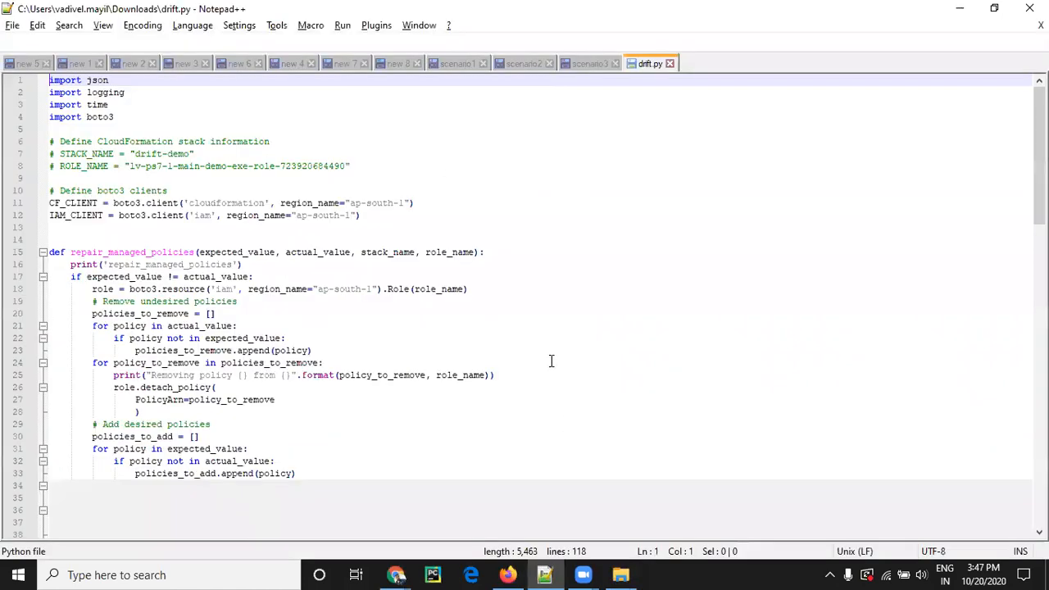
pyautogui.click(551, 350)
pyautogui.hotkey('ctrl', 'a')
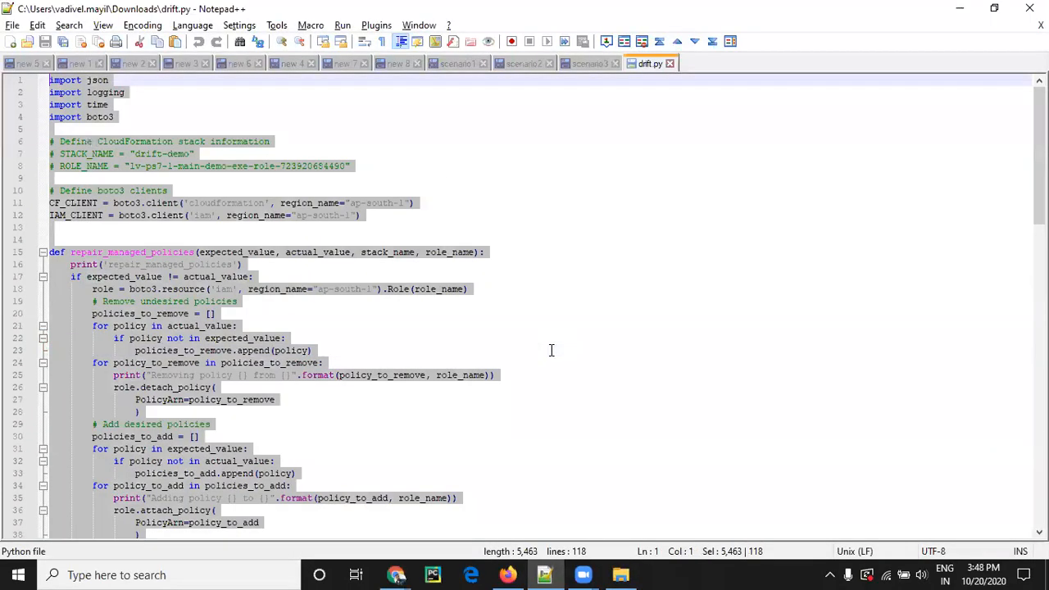
# - Switch back to Firefox, replace all code in lambda_function.py with the copied drift code and deploy the function
pyautogui.click(396, 574)
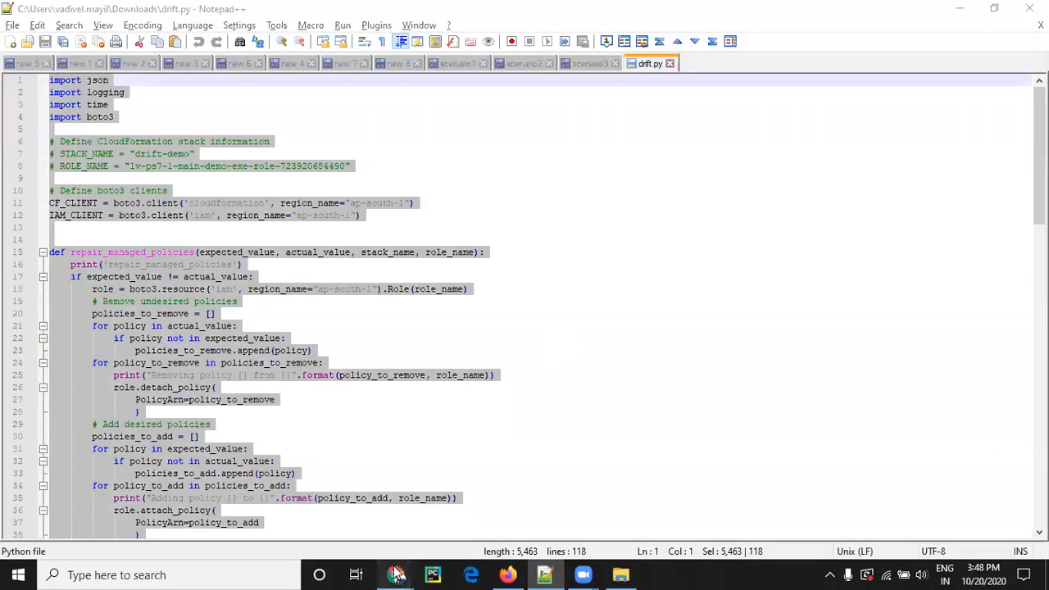
pyautogui.click(505, 574)
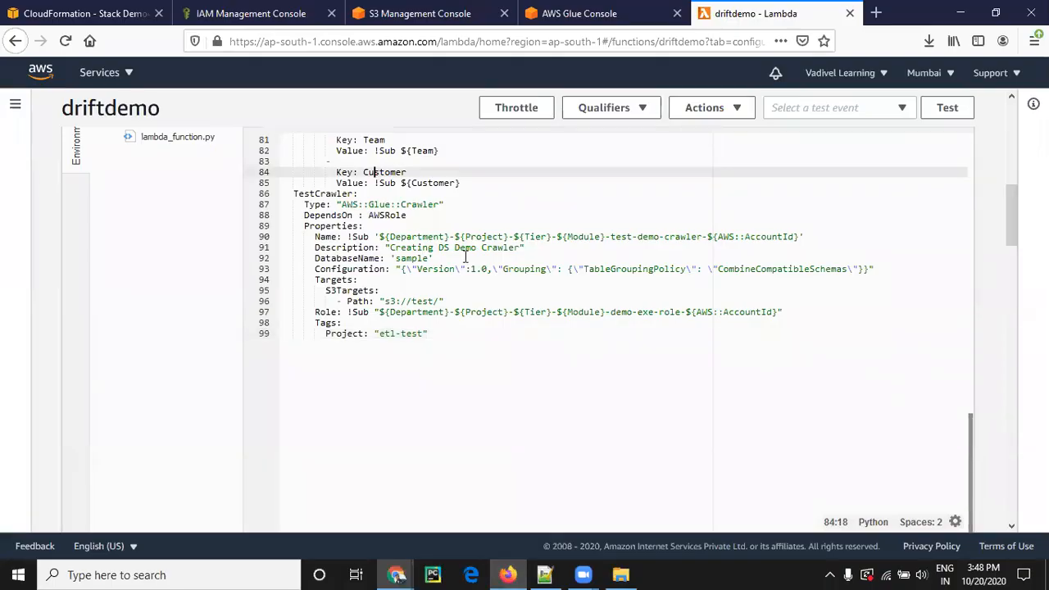
pyautogui.hotkey('ctrl', 'a')
pyautogui.hotkey('ctrl', 'v')
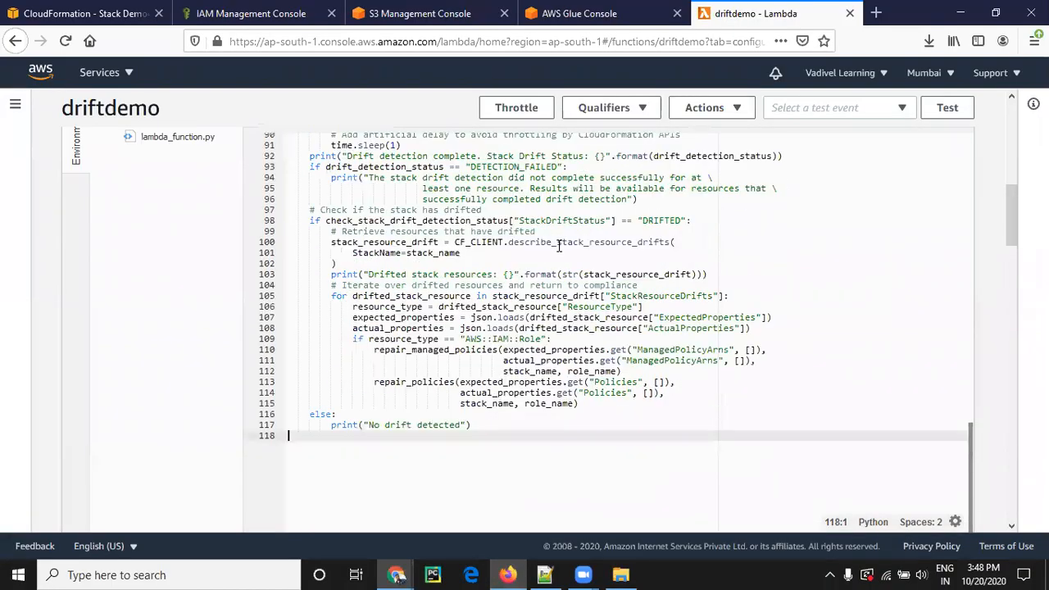
pyautogui.scroll(15, 559, 246)
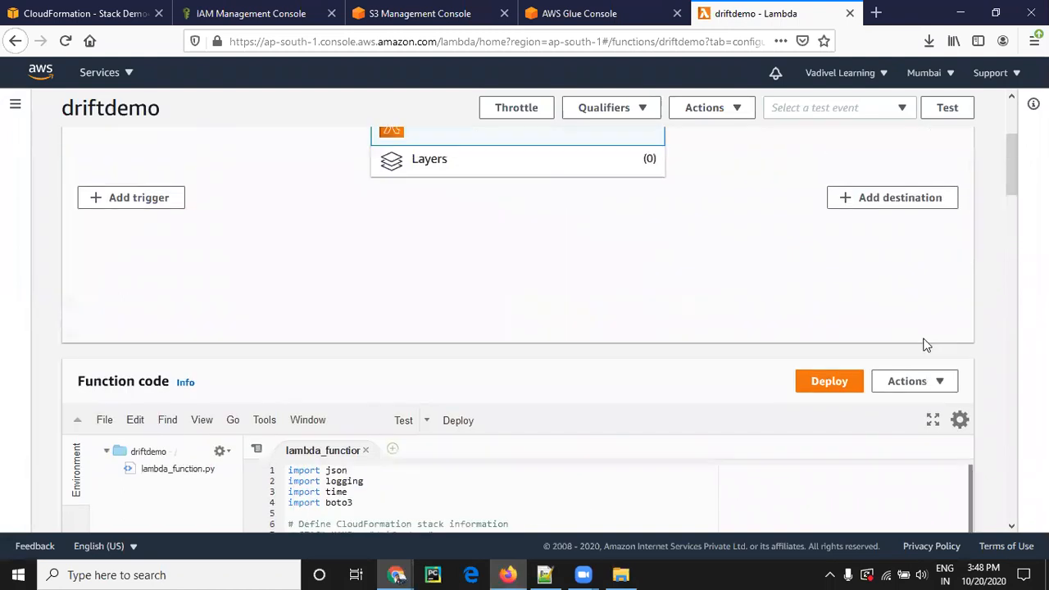
pyautogui.click(827, 382)
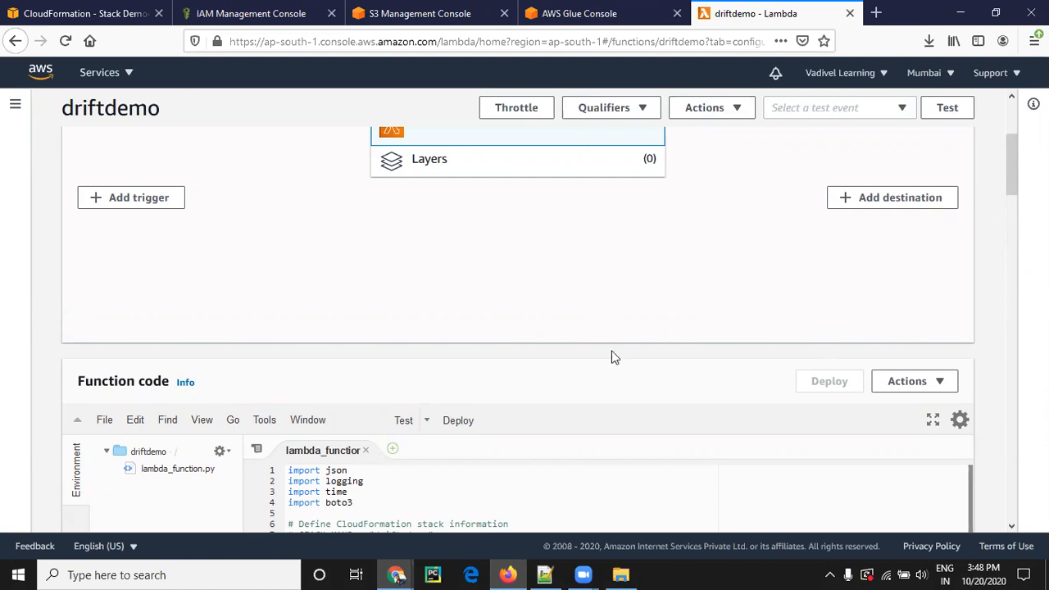
# - Examine the start of lambda_function.py, covering the imports, stack information comments, boto3 clients and the repair_managed_policies function
pyautogui.scroll(-2, 615, 358)
pyautogui.scroll(-1, 621, 380)
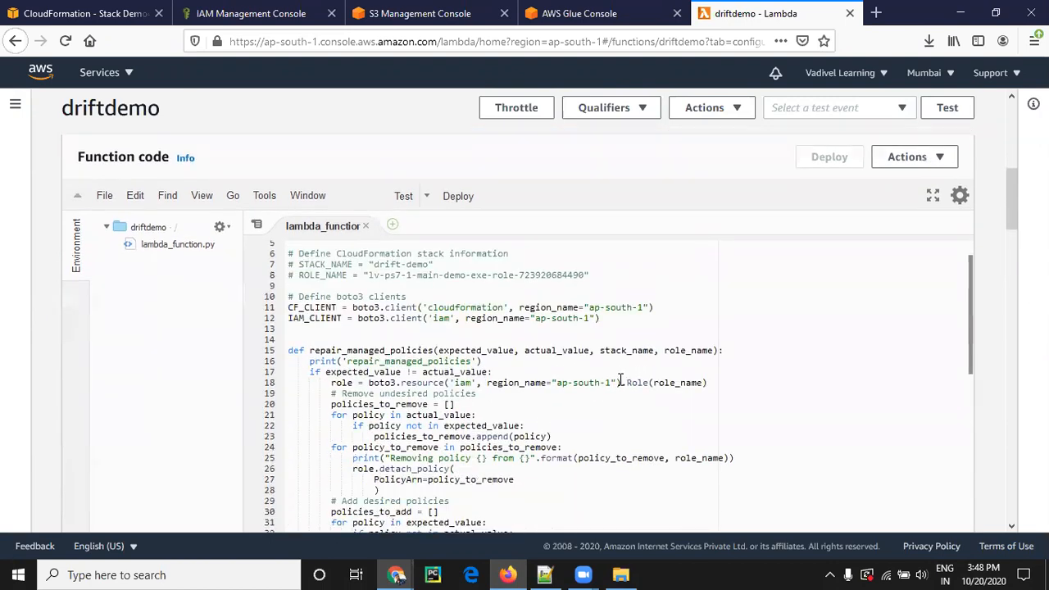
pyautogui.click(616, 368)
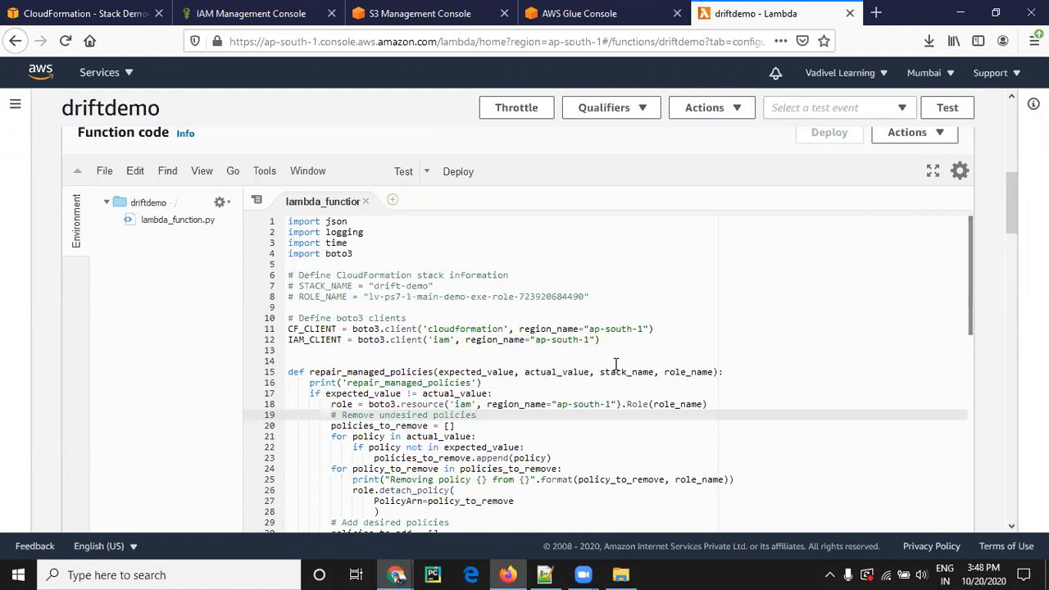
pyautogui.click(478, 383)
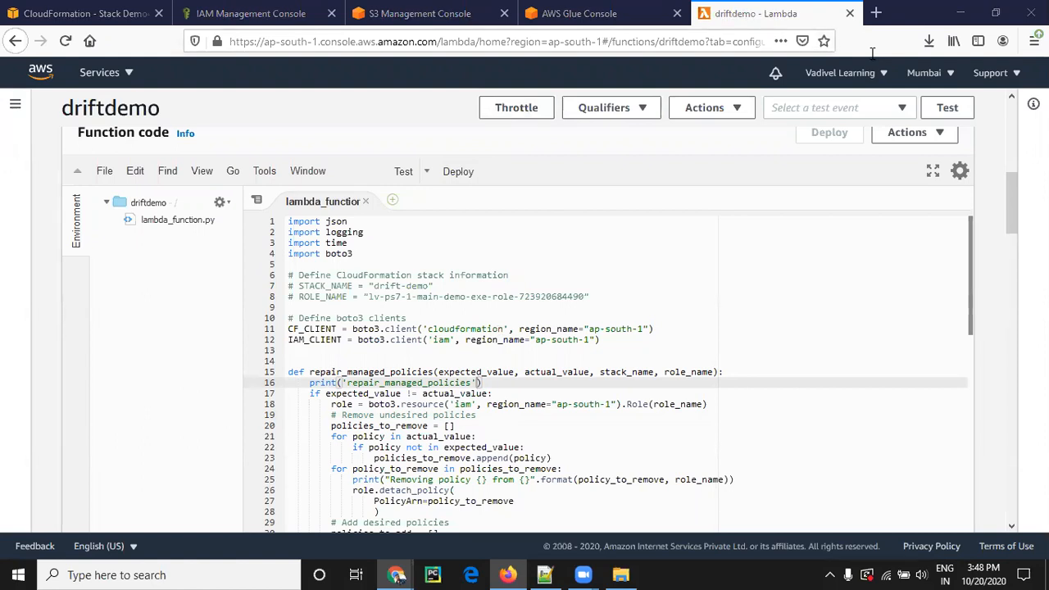
pyautogui.click(471, 361)
pyautogui.scroll(3, 475, 352)
pyautogui.scroll(-4, 465, 330)
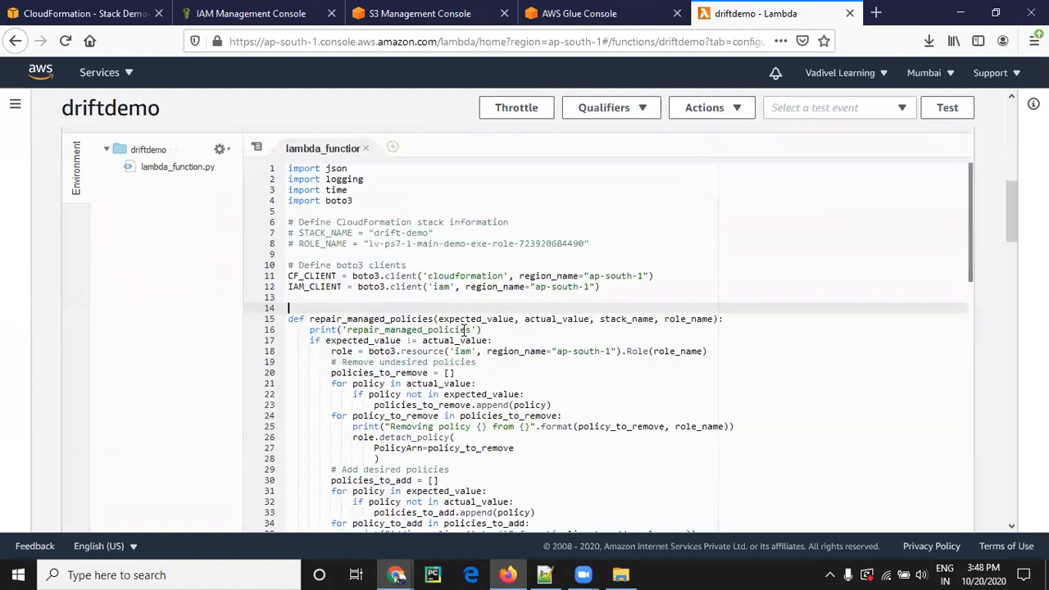
pyautogui.scroll(-3, 465, 329)
pyautogui.scroll(4, 459, 320)
pyautogui.click(412, 296)
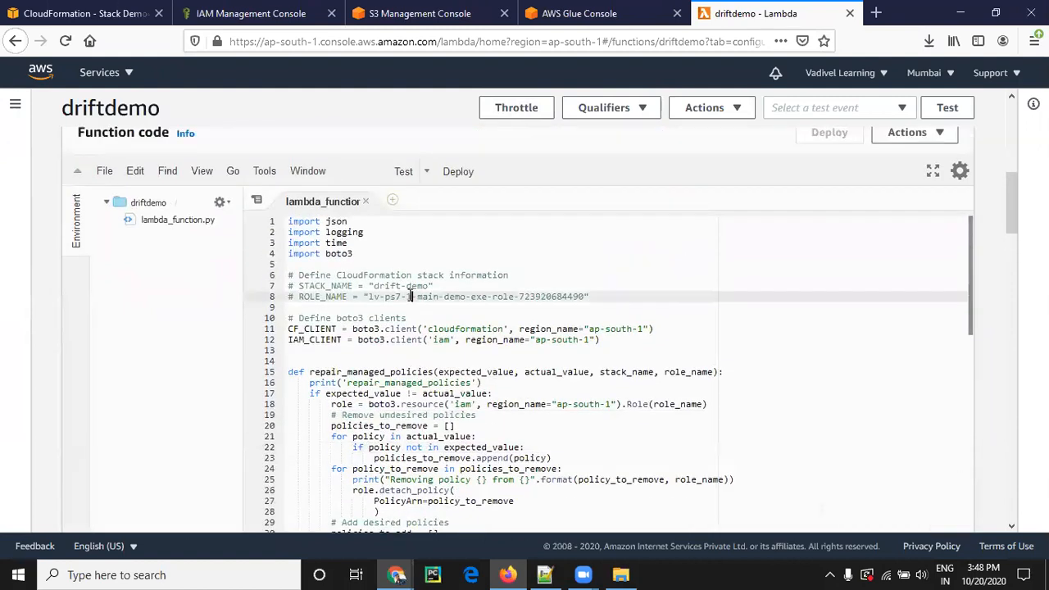
# - Review the driftdemo configuration page from the designer to the database proxies, including environment variables, tags, basic settings and VPC
pyautogui.scroll(-3, 495, 292)
pyautogui.scroll(5, 495, 293)
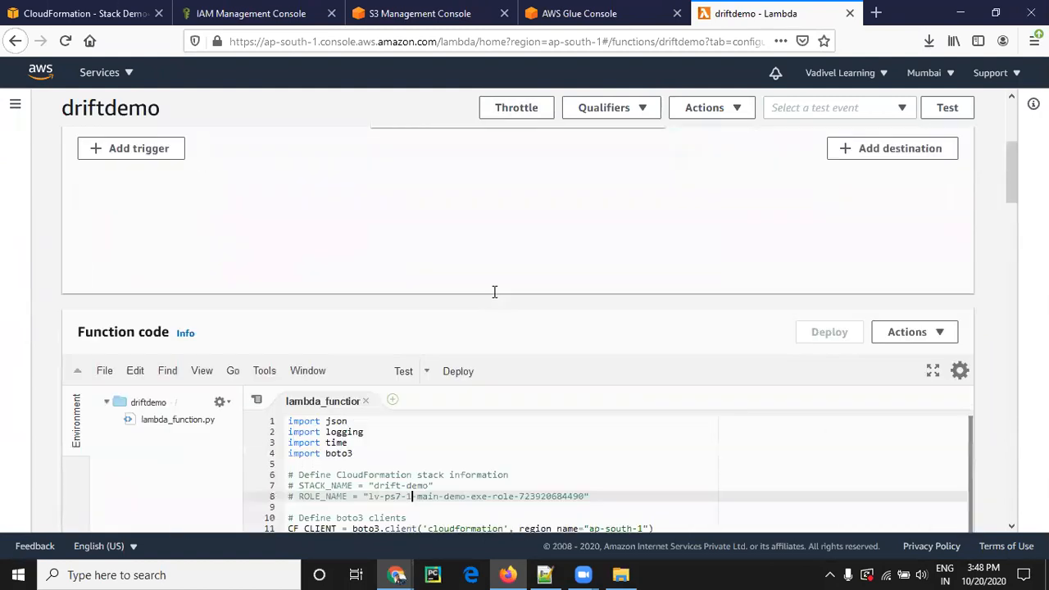
pyautogui.scroll(-10, 494, 297)
pyautogui.scroll(-2, 495, 296)
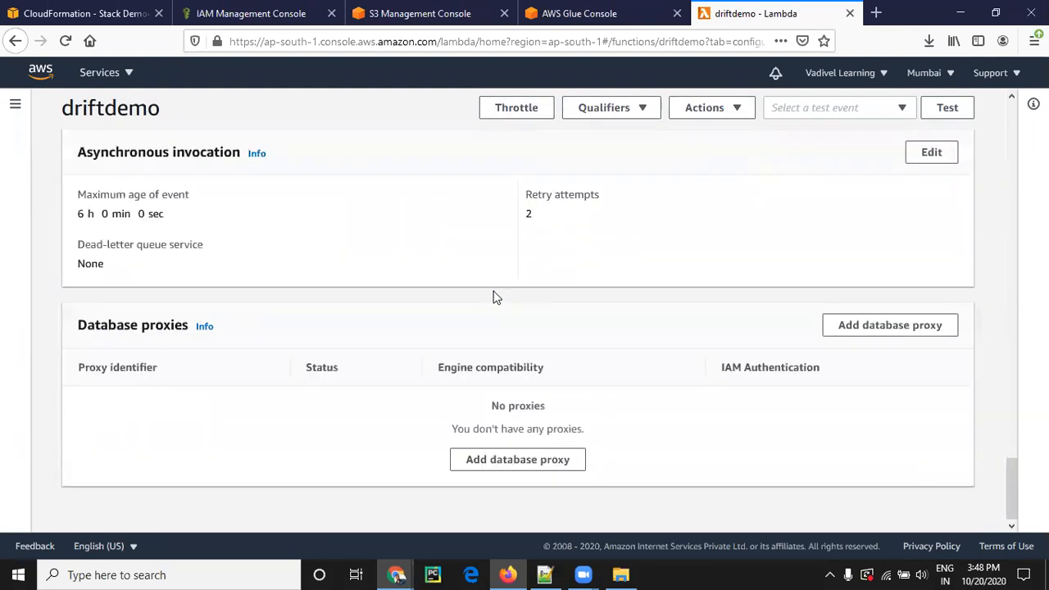
pyautogui.scroll(15, 494, 297)
pyautogui.scroll(-10, 495, 297)
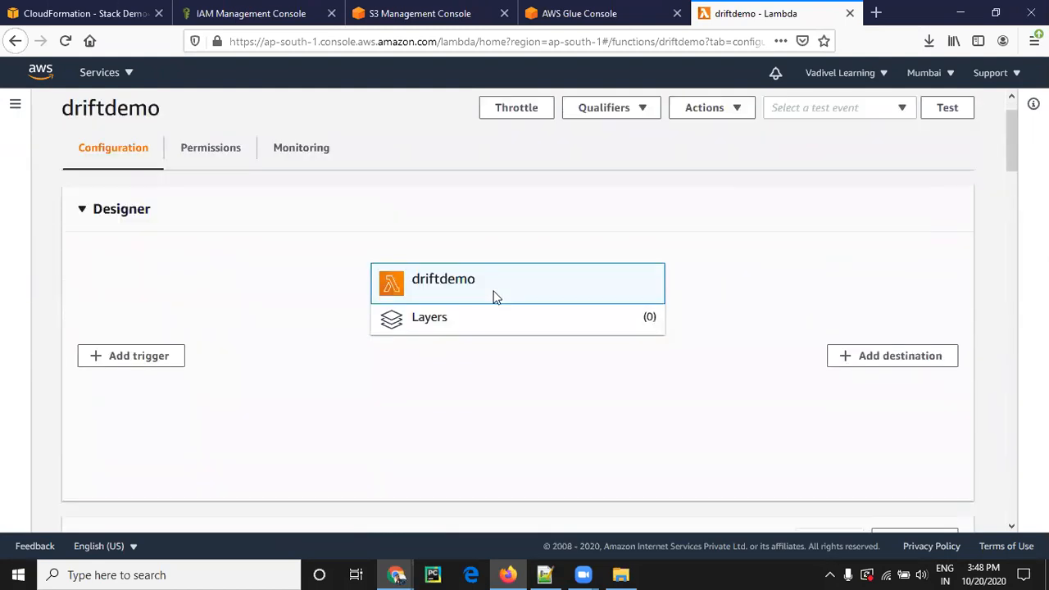
pyautogui.scroll(10, 494, 297)
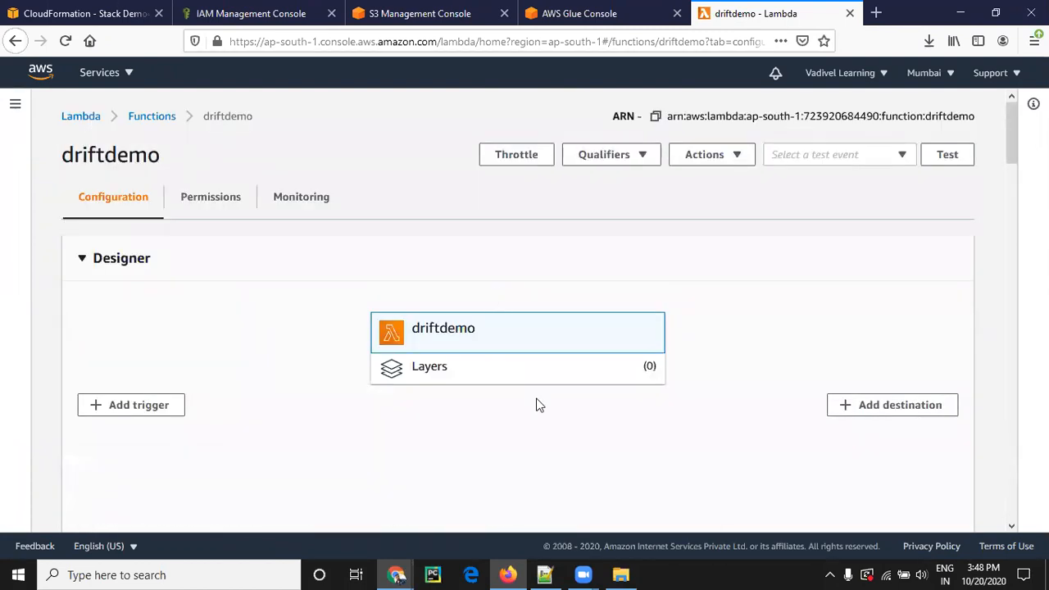
pyautogui.scroll(-2, 537, 398)
pyautogui.scroll(-8, 537, 397)
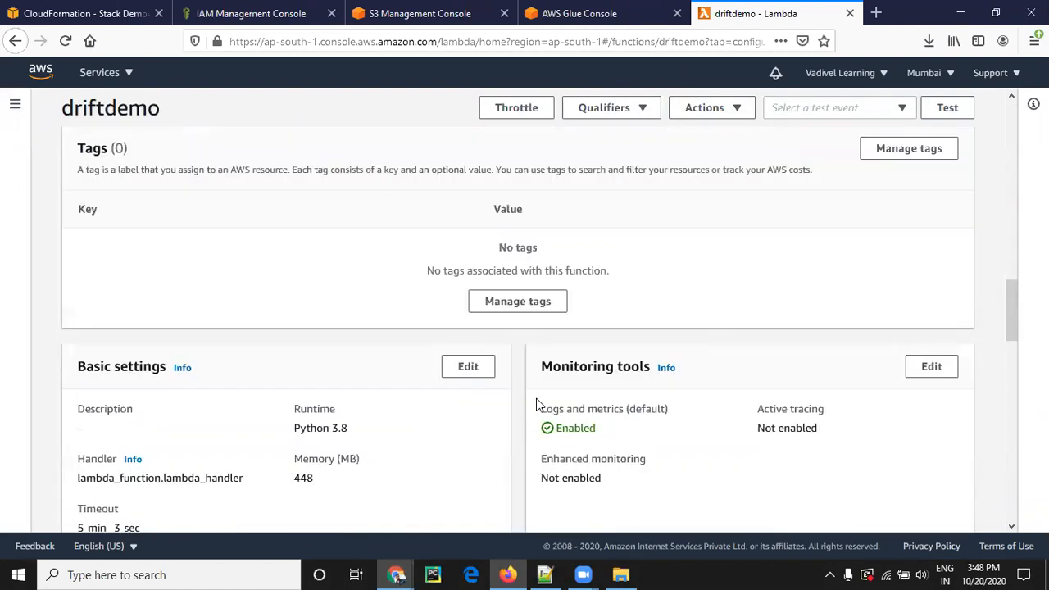
pyautogui.scroll(10, 565, 361)
pyautogui.scroll(1, 571, 356)
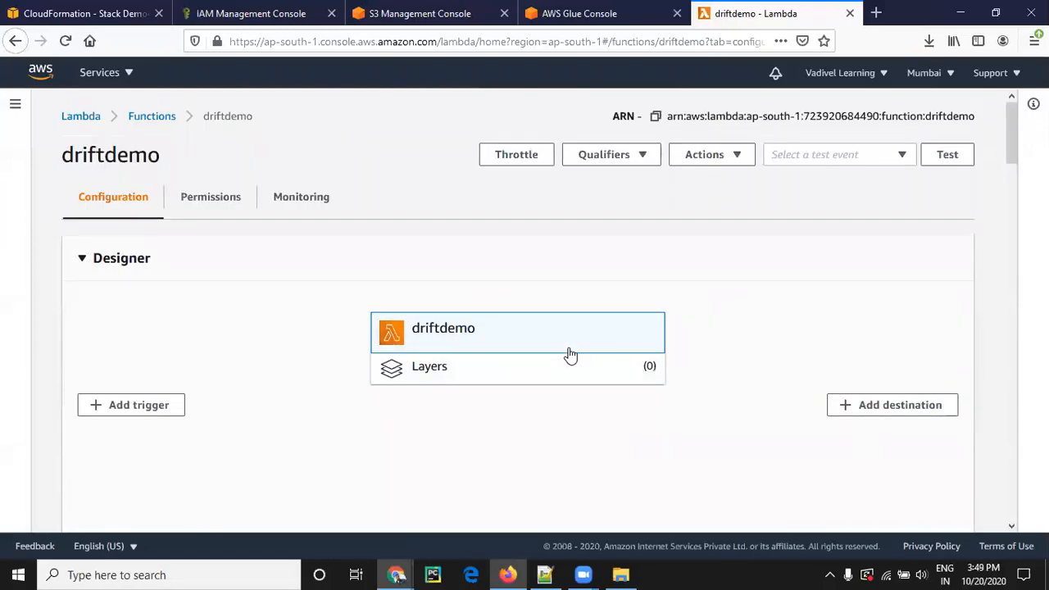
pyautogui.scroll(-8, 585, 438)
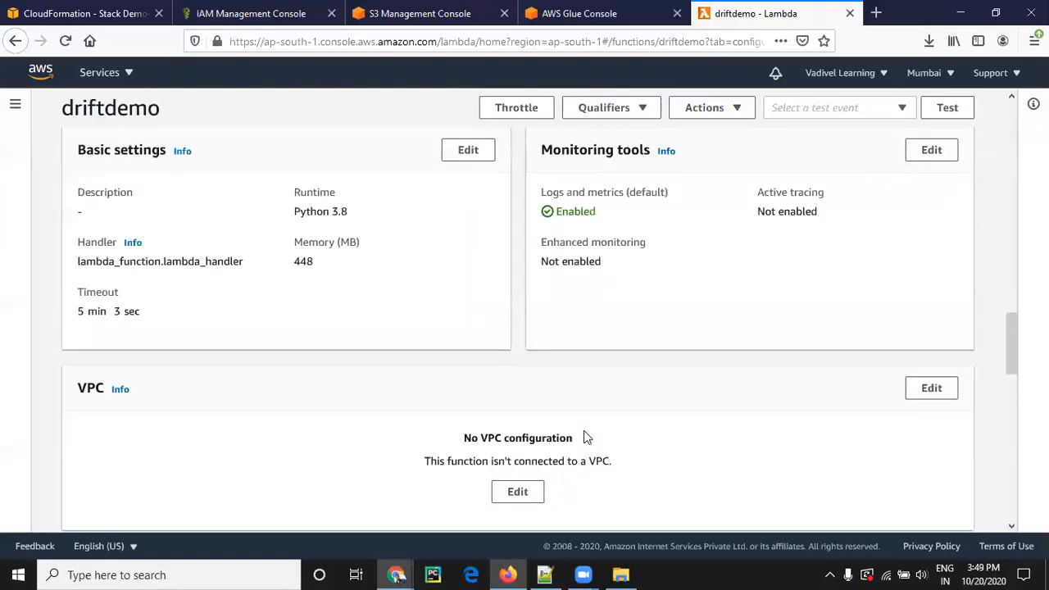
pyautogui.scroll(-5, 585, 437)
pyautogui.scroll(6, 585, 437)
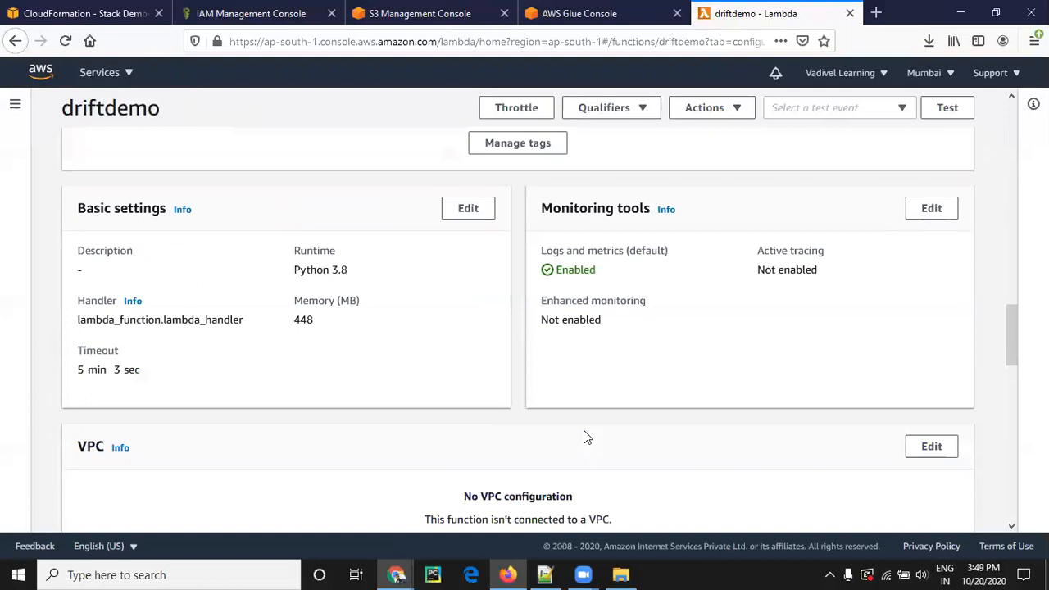
pyautogui.scroll(4, 585, 438)
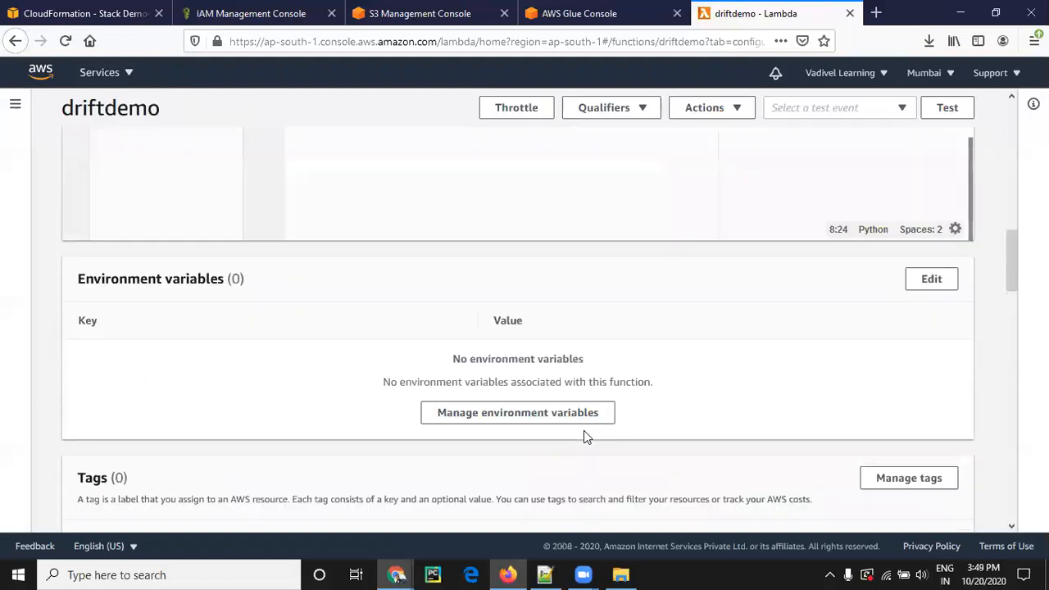
pyautogui.scroll(3, 585, 434)
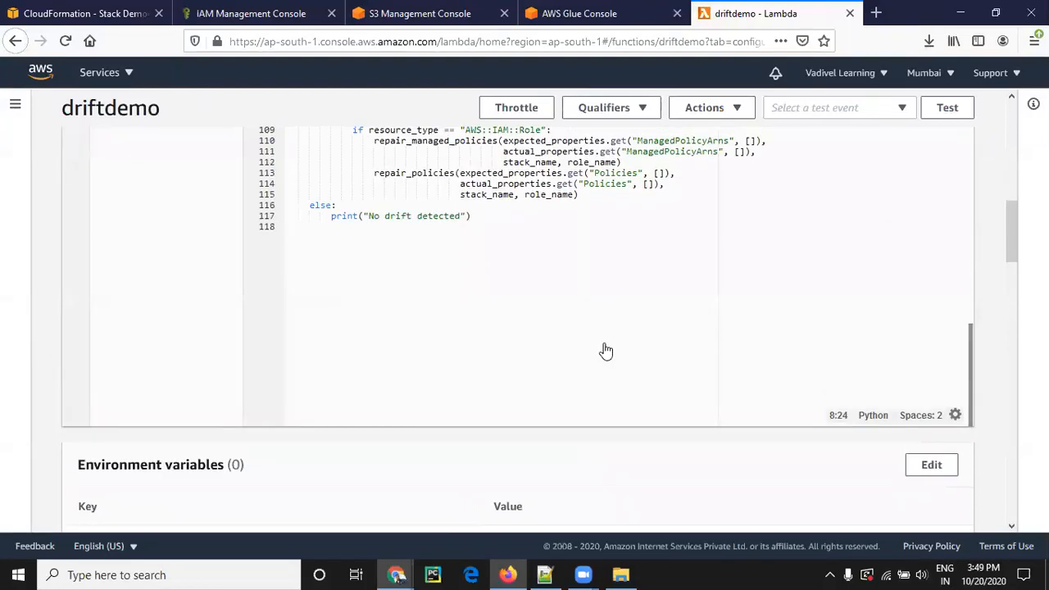
pyautogui.moveTo(1012, 232); pyautogui.dragTo(1011, 132)
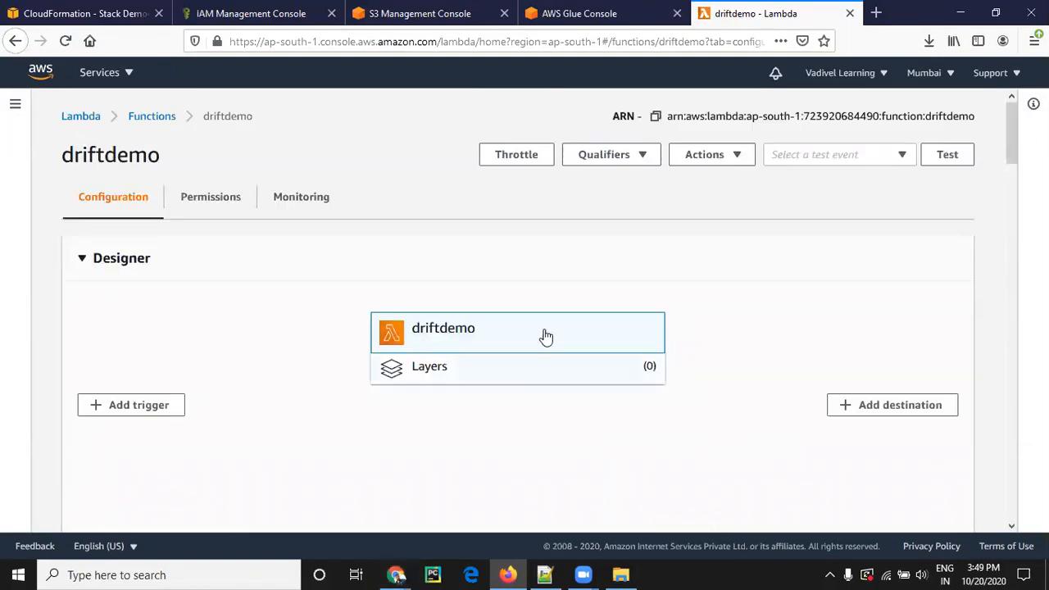
# - Read through the deployed code from the boto3 clients and policy repair functions to the drift detection logic in lambda_handler
pyautogui.moveTo(1009, 156); pyautogui.dragTo(1021, 231)
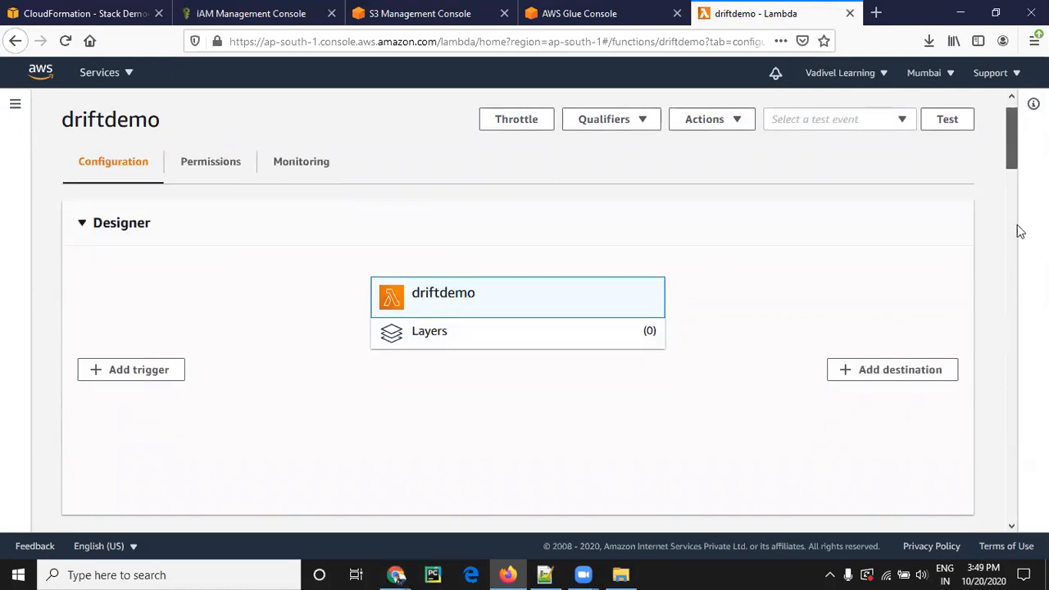
pyautogui.scroll(-3, 460, 359)
pyautogui.click(418, 361)
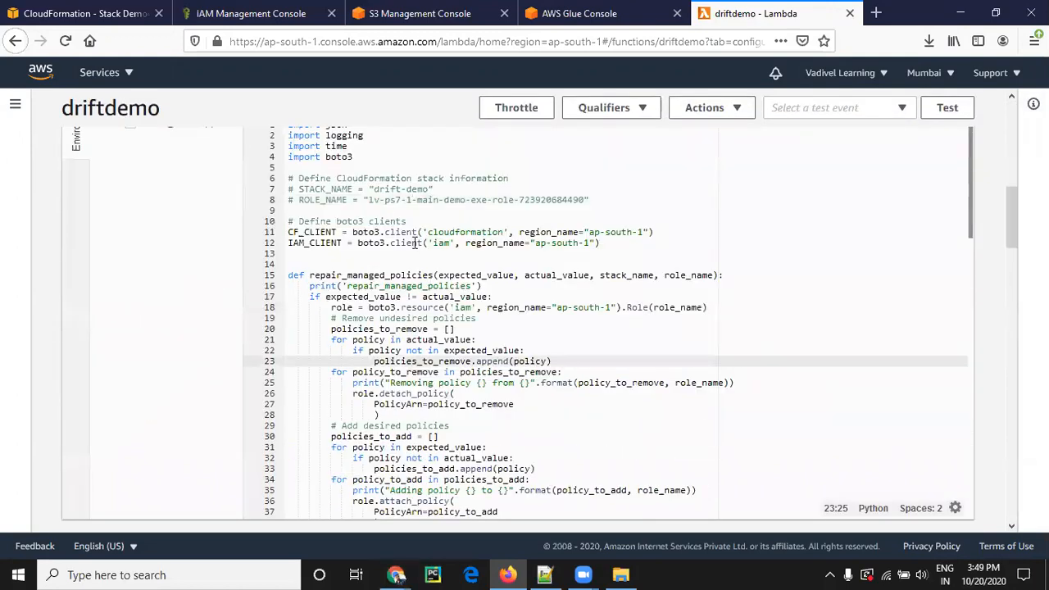
pyautogui.click(393, 211)
pyautogui.scroll(3, 416, 244)
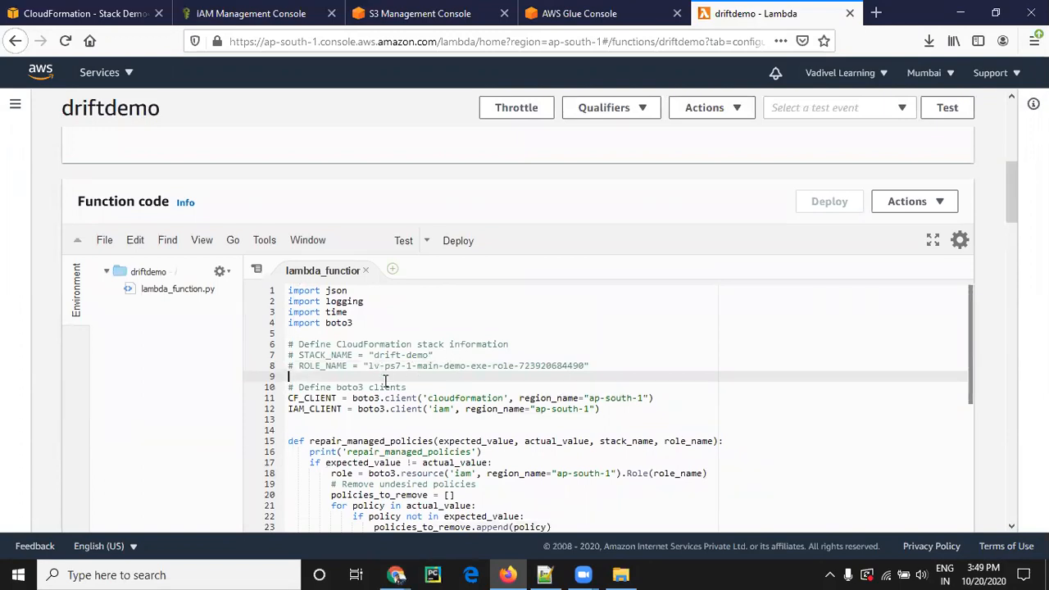
pyautogui.scroll(-3, 385, 381)
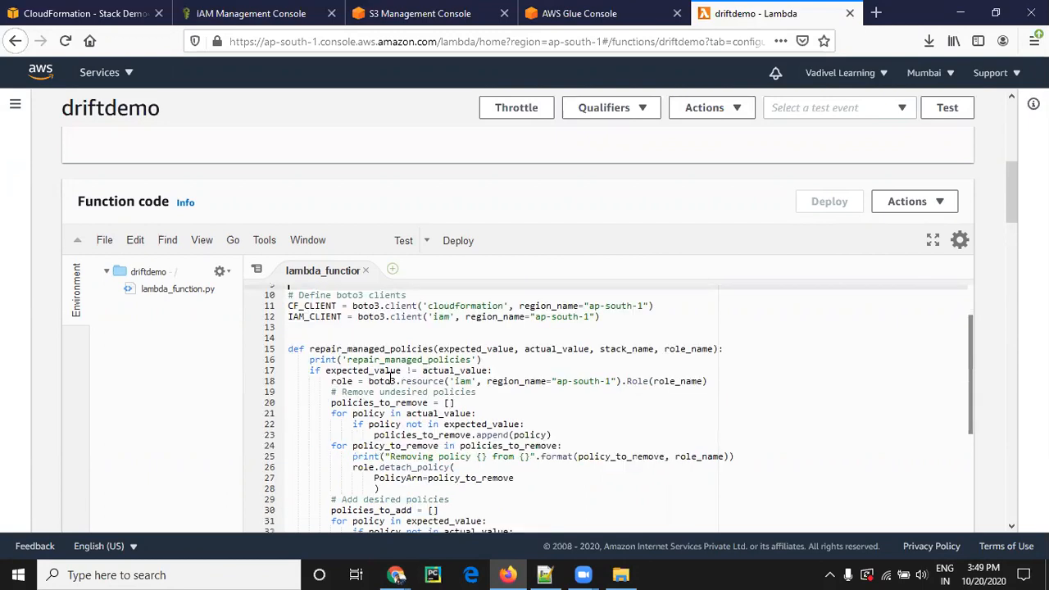
pyautogui.scroll(-1, 445, 387)
pyautogui.scroll(-3, 447, 385)
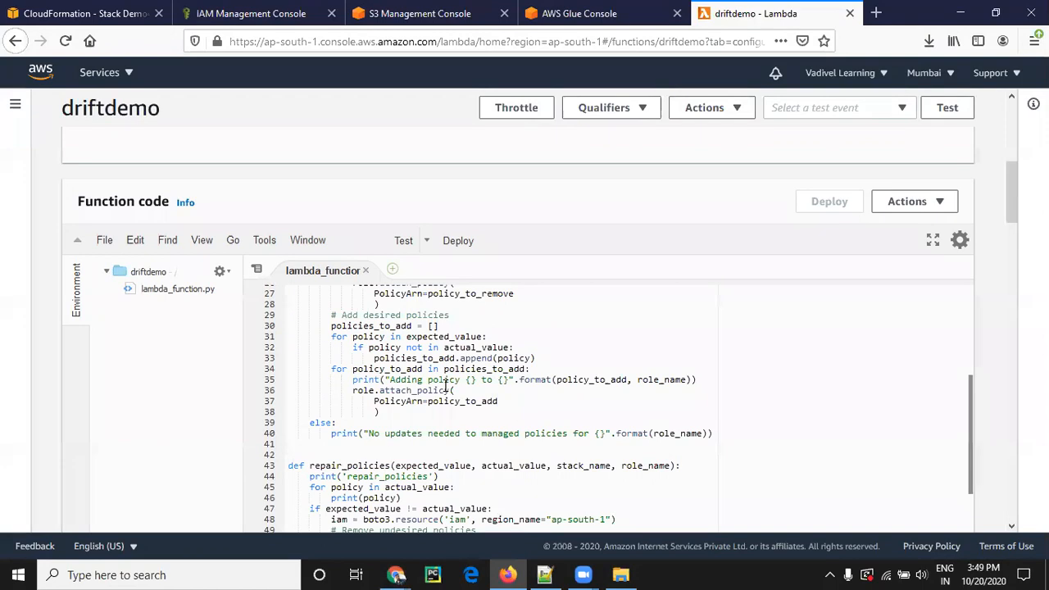
pyautogui.scroll(-3, 447, 385)
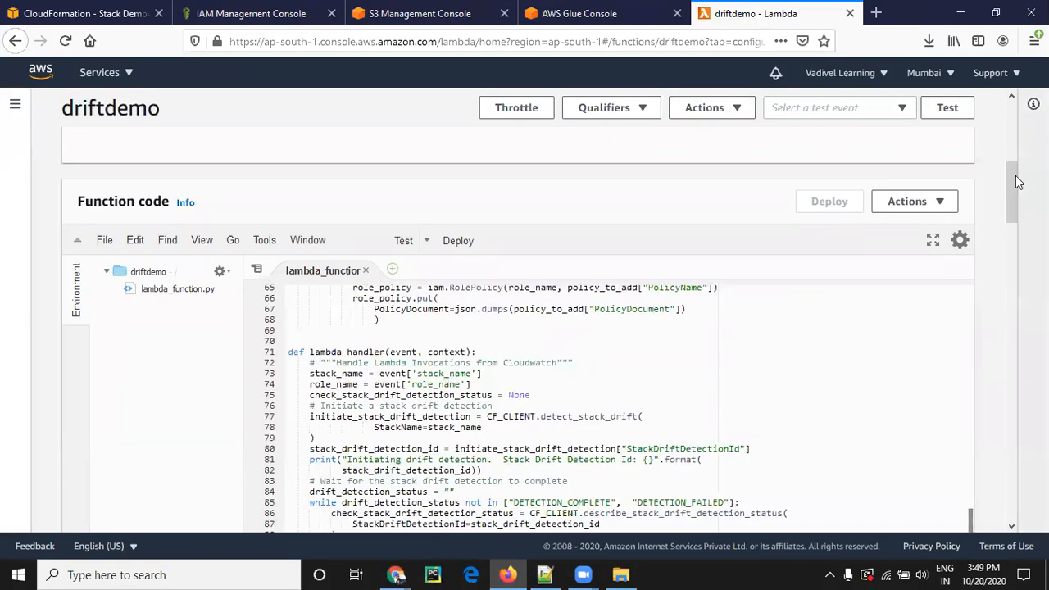
pyautogui.moveTo(1019, 196); pyautogui.dragTo(1020, 227)
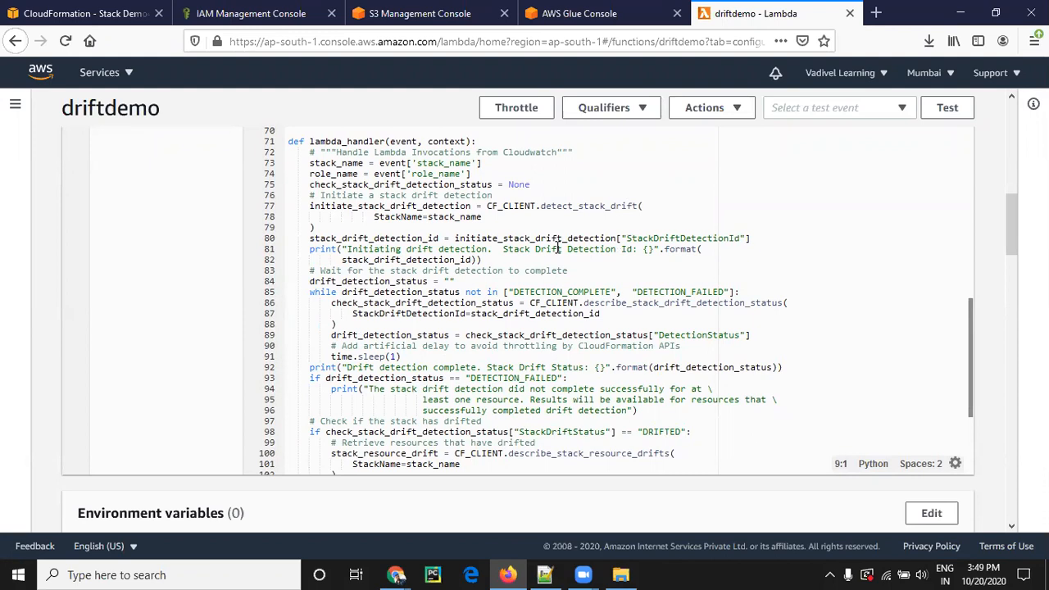
# - Start a new test event for driftdemo and replace the first JSON entry with the key stack_name and value Demo1
pyautogui.scroll(-1, 558, 248)
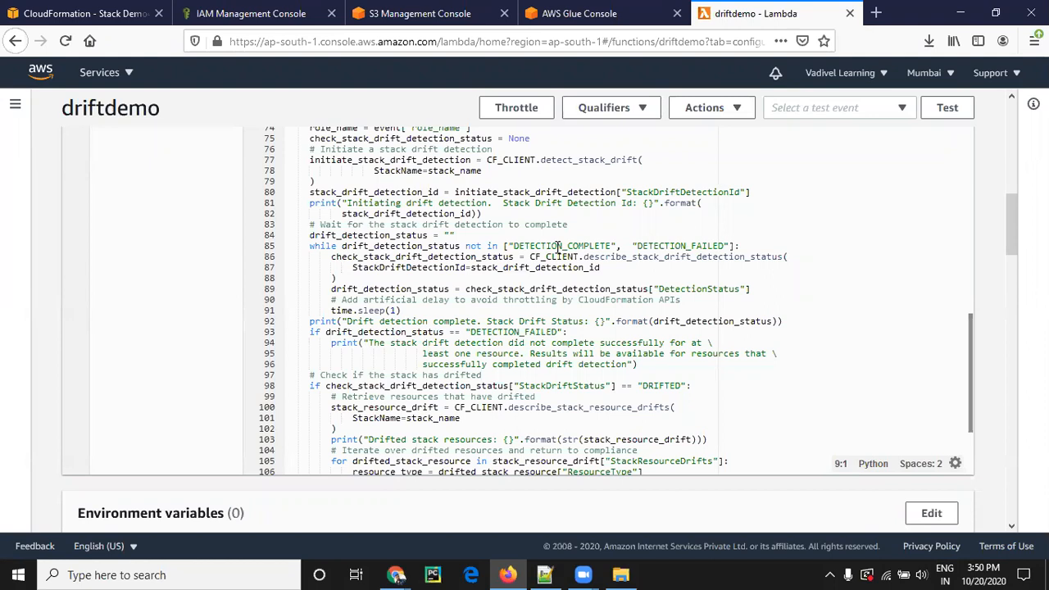
pyautogui.scroll(10, 557, 246)
pyautogui.scroll(2, 550, 235)
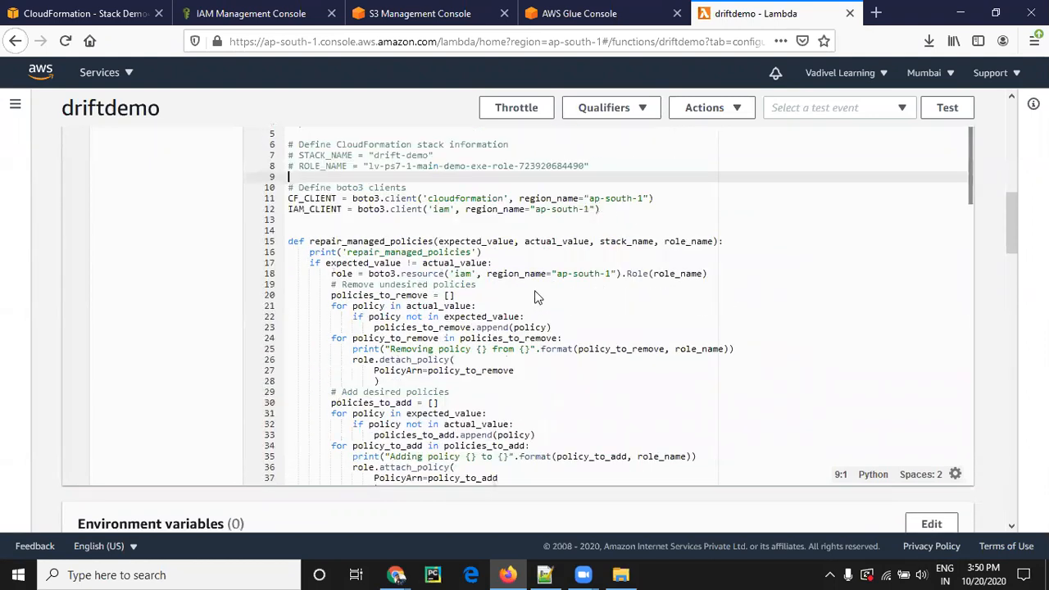
pyautogui.scroll(5, 558, 297)
pyautogui.scroll(2, 880, 128)
pyautogui.click(855, 138)
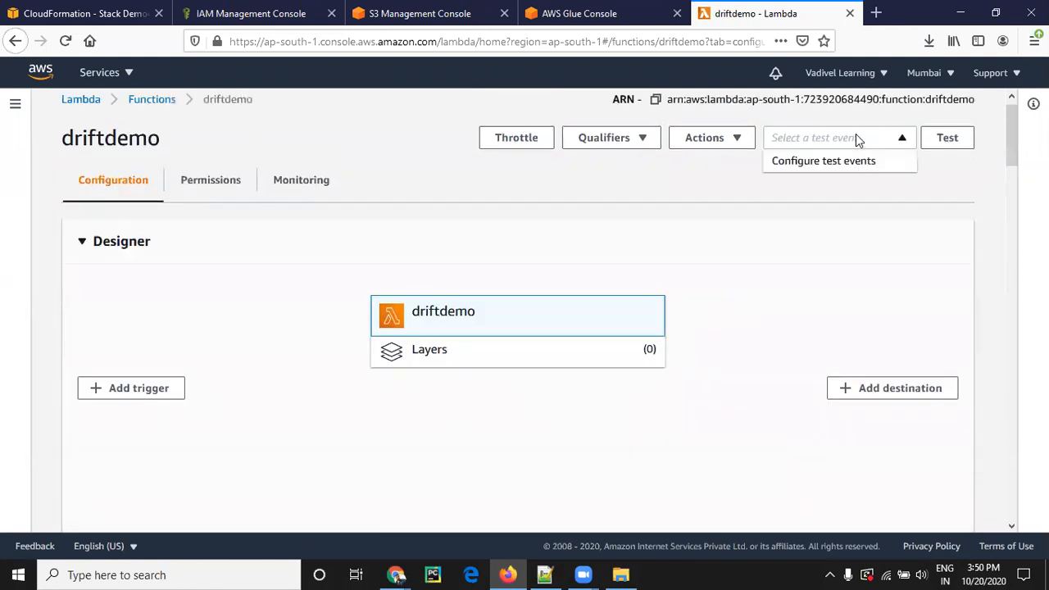
pyautogui.click(850, 162)
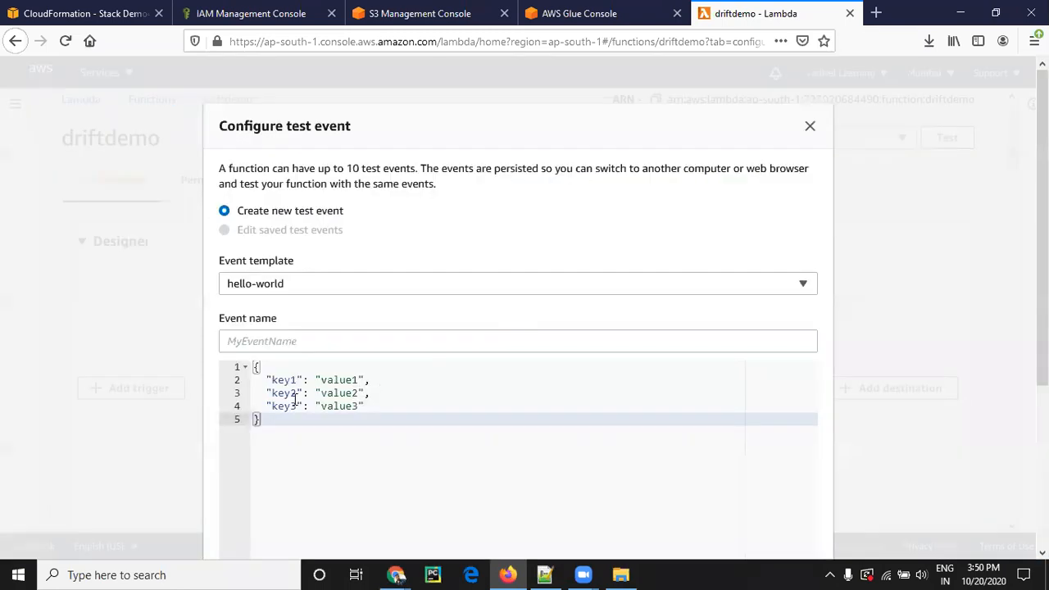
pyautogui.doubleClick(284, 380)
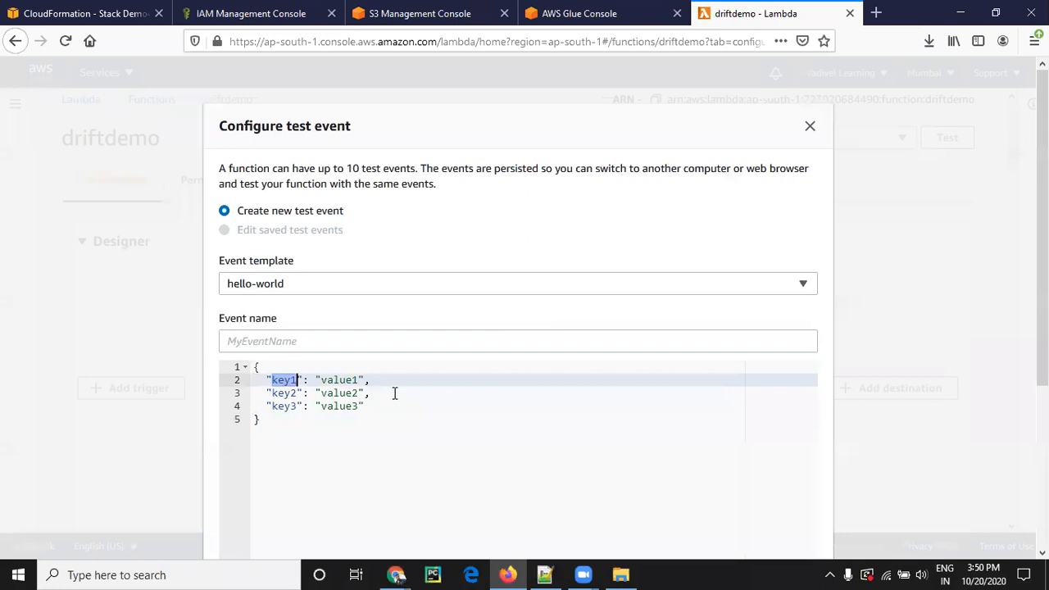
pyautogui.write('sta')
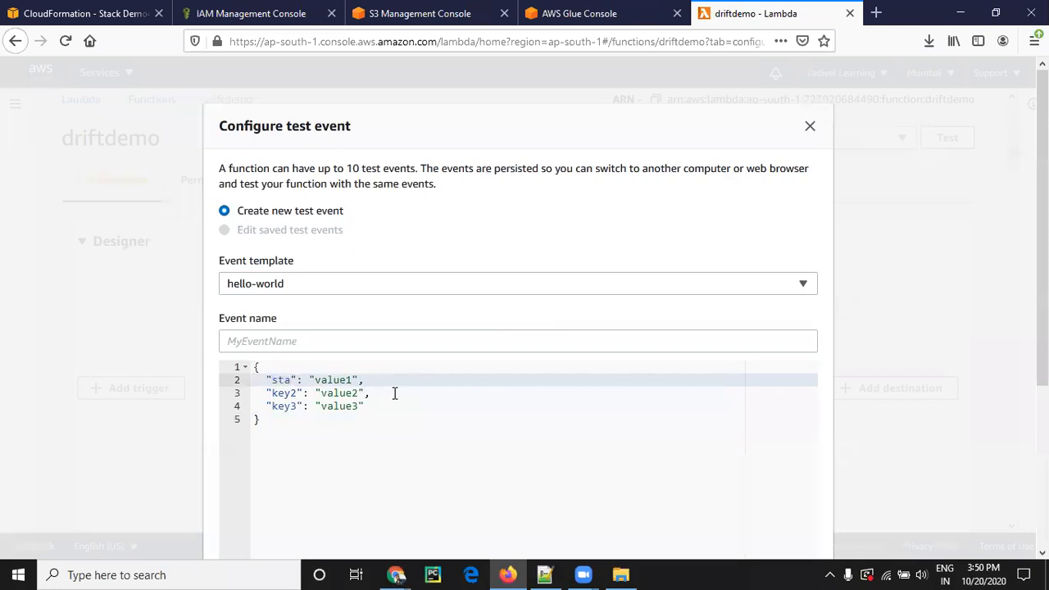
pyautogui.write('ck_name')
pyautogui.doubleClick(386, 379)
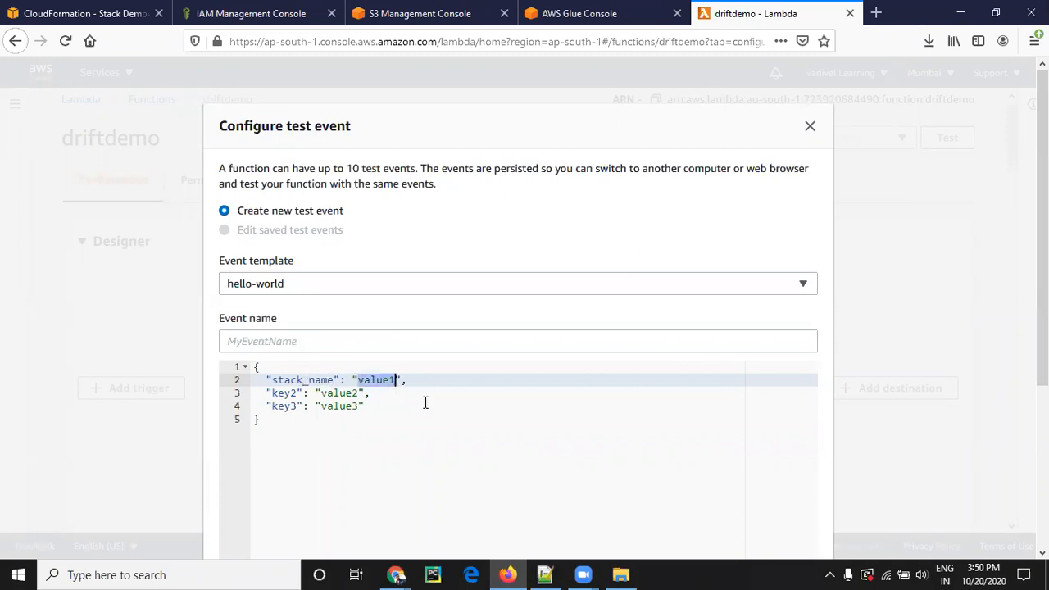
pyautogui.write('Demo1')
# - Rename the second JSON key to Role_name, remove the third entry and leave the Role_name value empty
pyautogui.doubleClick(290, 392)
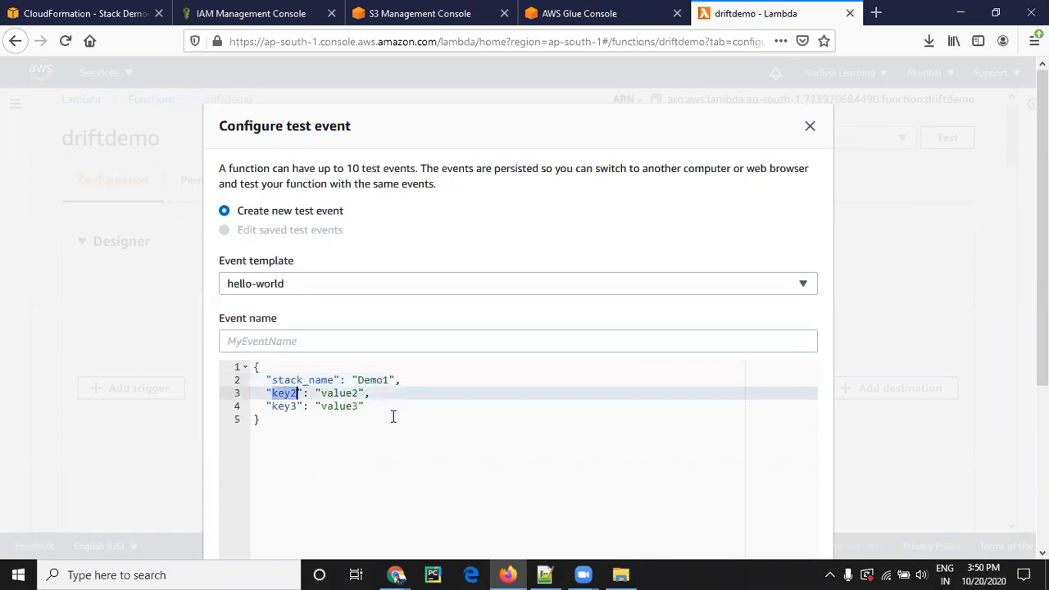
pyautogui.write('Role_name')
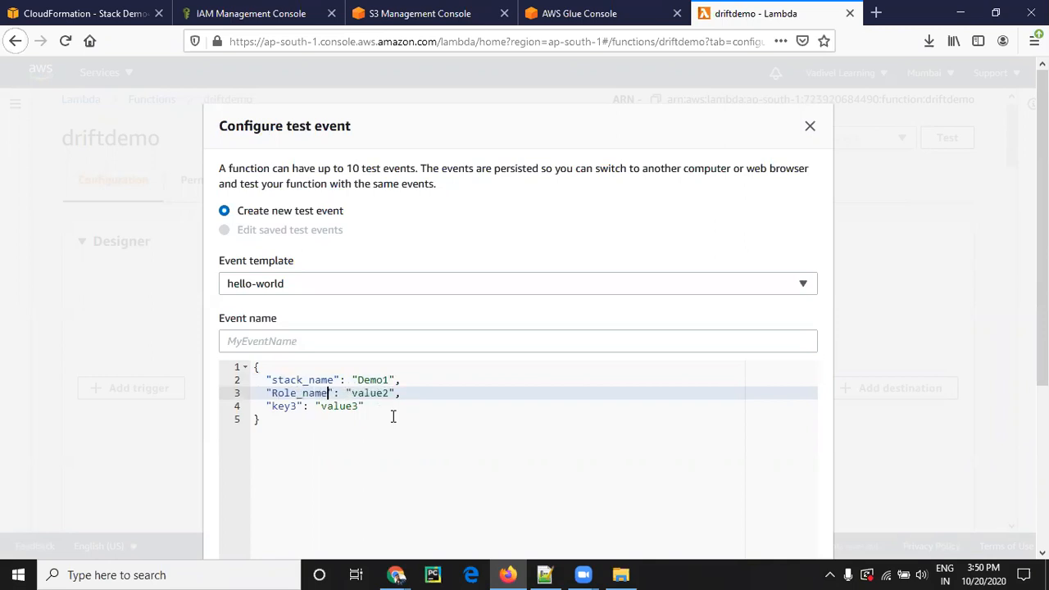
pyautogui.moveTo(399, 394); pyautogui.dragTo(403, 406)
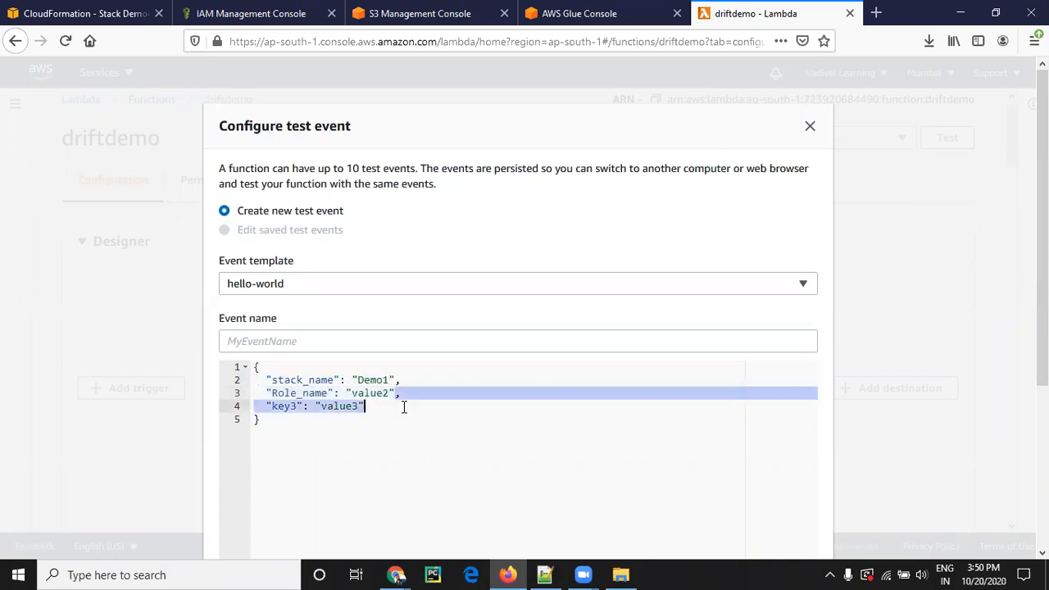
pyautogui.press('BackSpace')
pyautogui.press('BackSpace')
pyautogui.press('BackSpace')
pyautogui.press('BackSpace')
pyautogui.press('BackSpace')
pyautogui.press('BackSpace')
pyautogui.press('BackSpace')
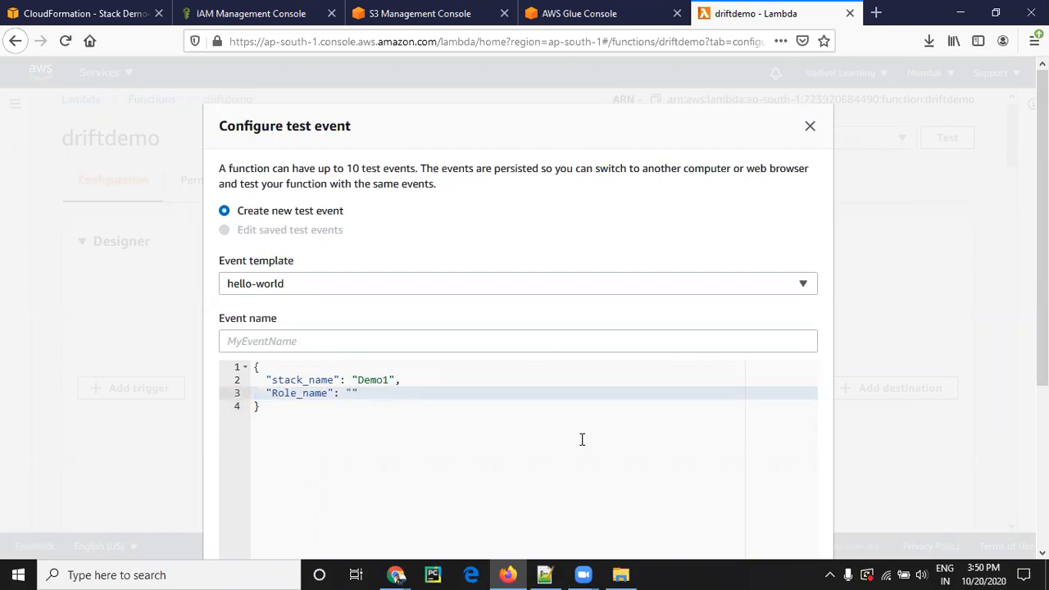
# - Name the test event Test and create it
pyautogui.click(326, 343)
pyautogui.write('Test')
pyautogui.scroll(-3, 754, 443)
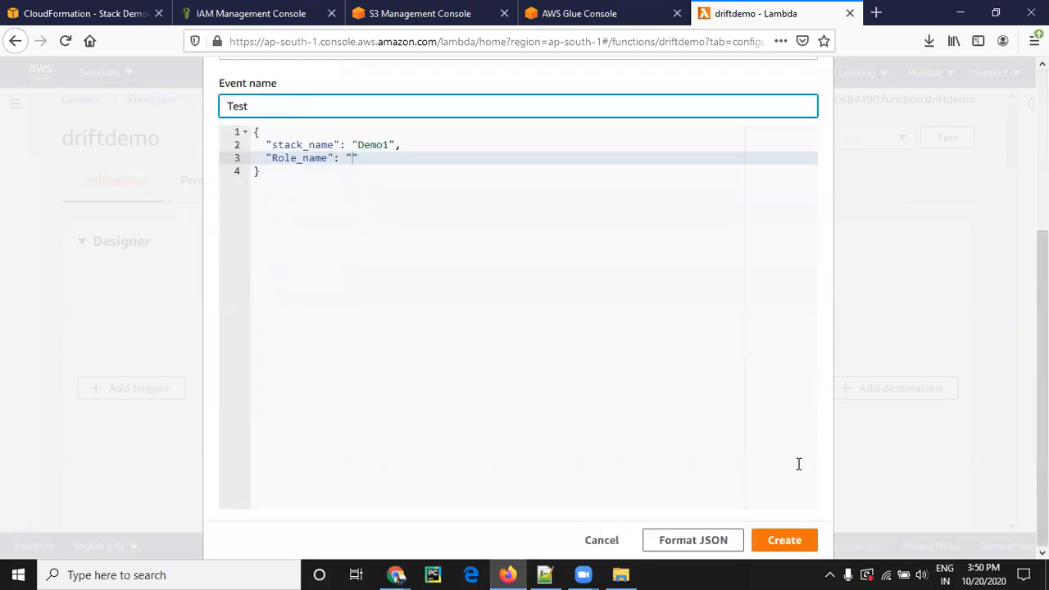
pyautogui.click(787, 543)
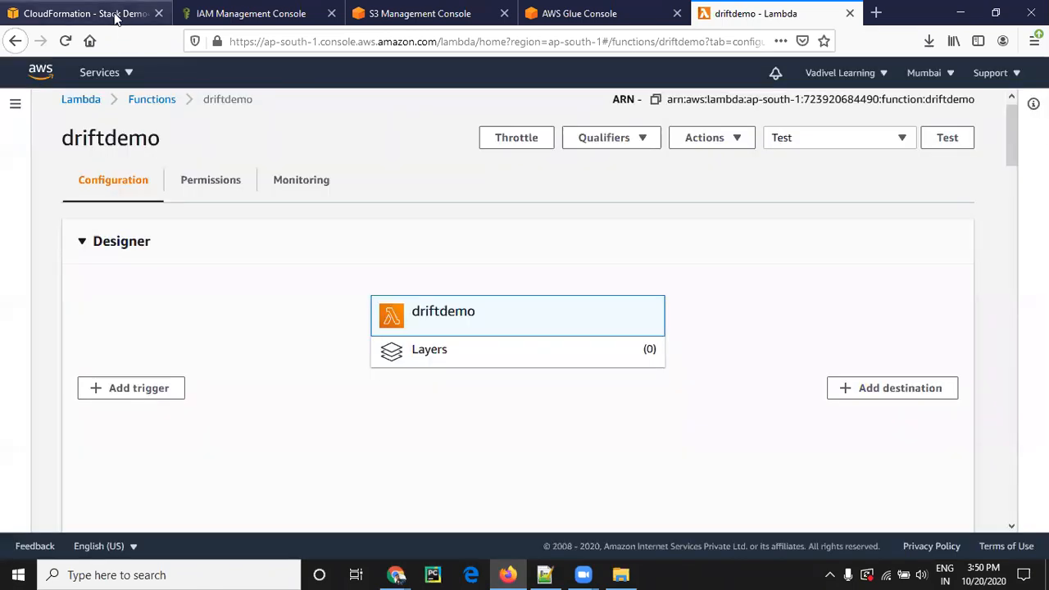
# - Copy the name of the service demo execution role from its summary page in the IAM console
pyautogui.click(115, 17)
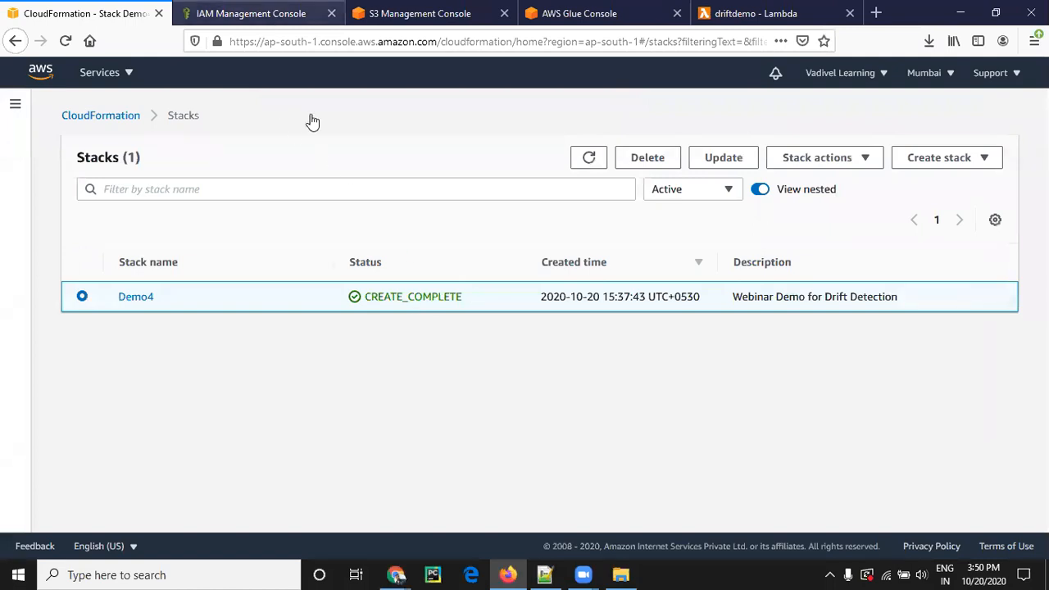
pyautogui.hotkey('ctrl', 'Tab')
pyautogui.click(396, 357)
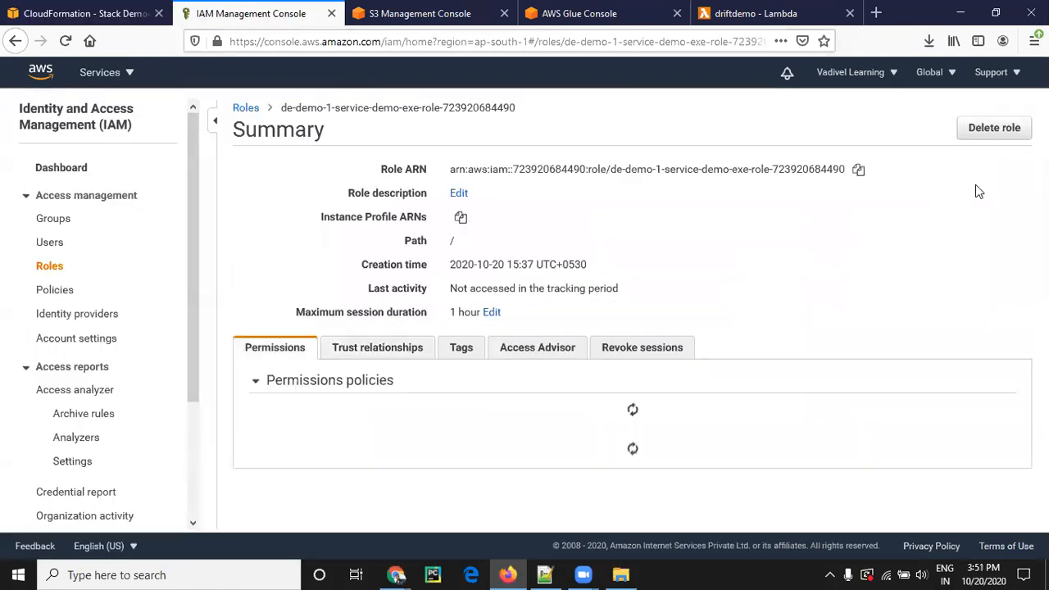
pyautogui.moveTo(281, 108); pyautogui.dragTo(536, 110)
pyautogui.hotkey('ctrl', 'c')
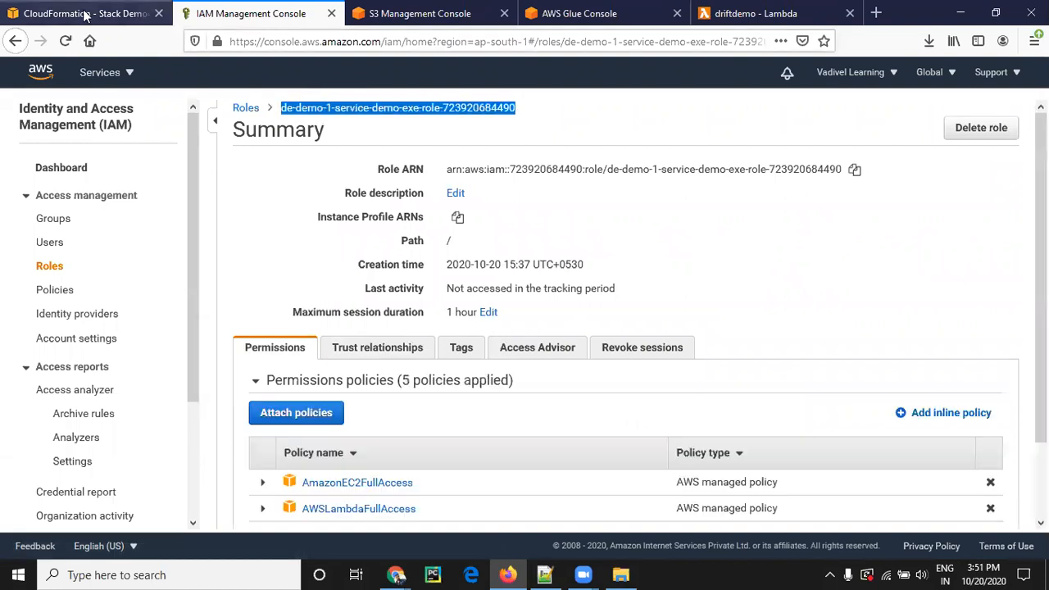
# - Return to the driftdemo function, reopen the saved Test event and paste the copied role name as the Role_name value
pyautogui.hotkey('ctrl', 'shift', 'Tab')
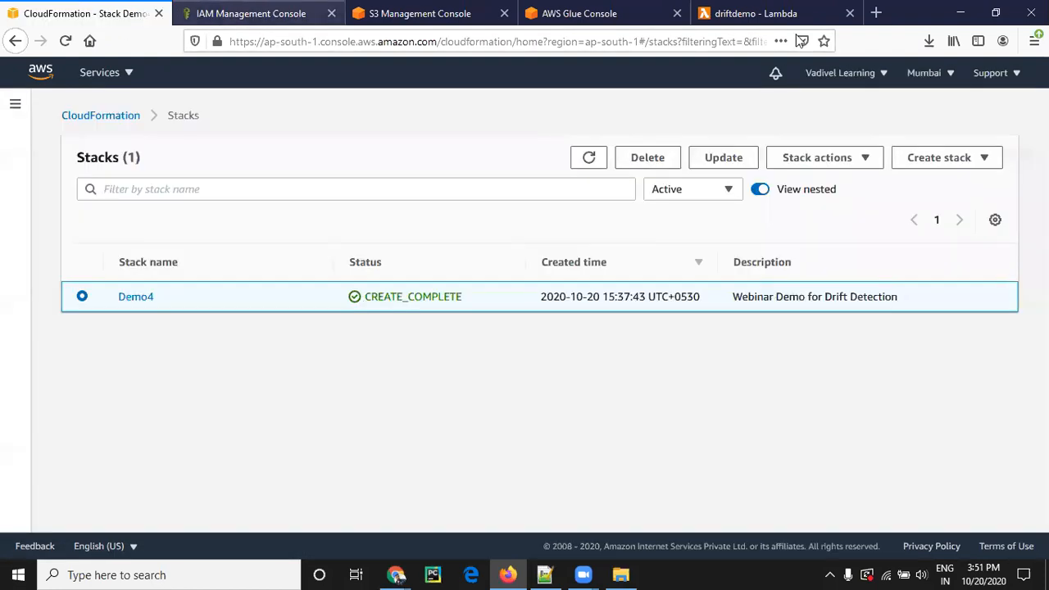
pyautogui.hotkey('ctrl', 'Tab')
pyautogui.hotkey('ctrl', 'Tab')
pyautogui.hotkey('ctrl', 'Tab')
pyautogui.hotkey('ctrl', 'Tab')
pyautogui.click(844, 136)
pyautogui.click(834, 216)
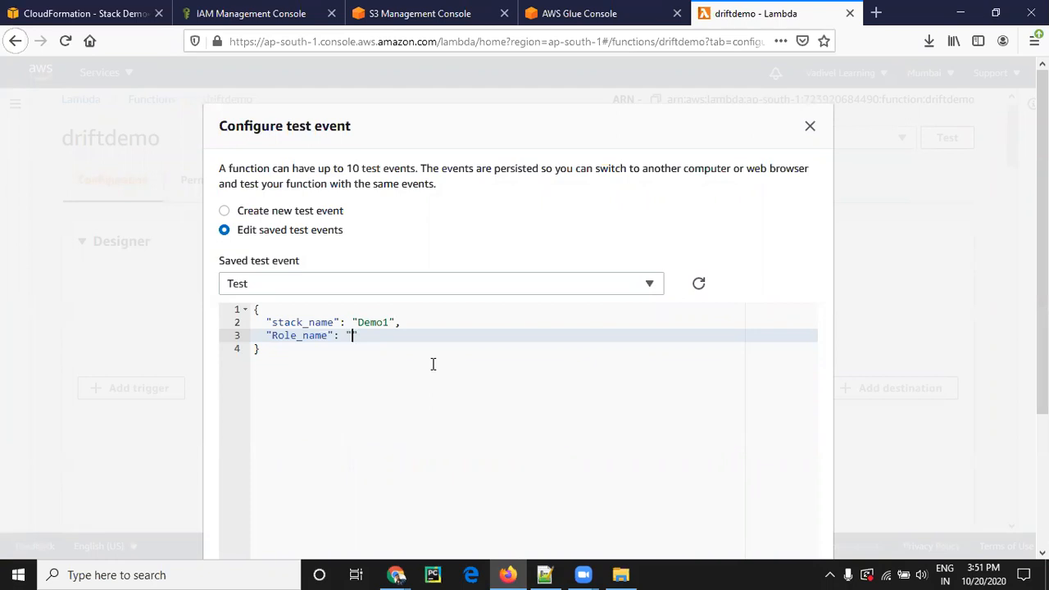
pyautogui.hotkey('ctrl', 'v')
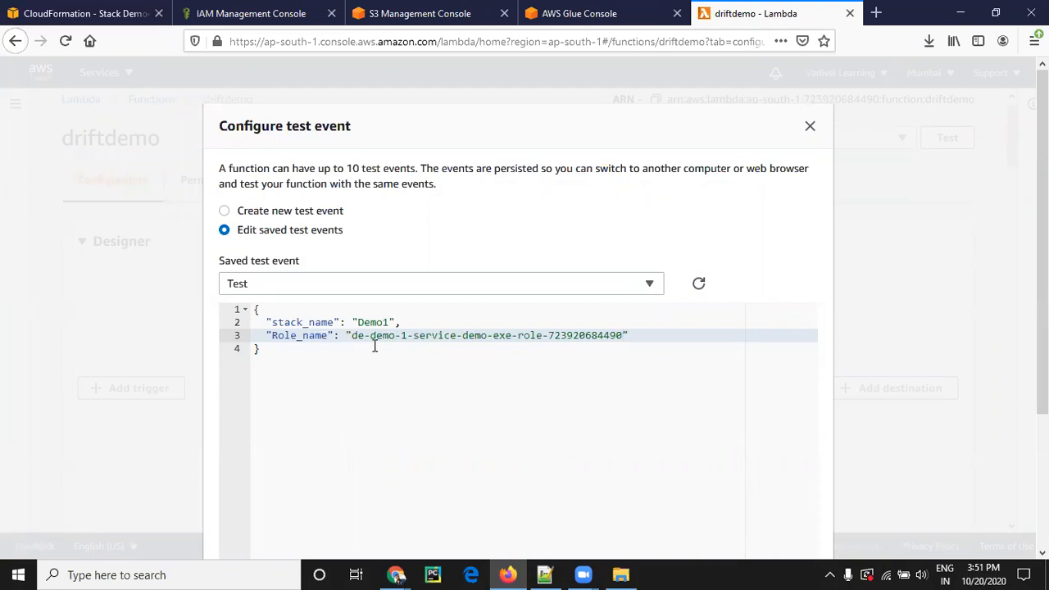
# - Change the Role_name key to lowercase role_name and save the Test event
pyautogui.click(280, 336)
pyautogui.press('BackSpace')
pyautogui.write('r')
pyautogui.click(419, 377)
pyautogui.scroll(-2, 492, 368)
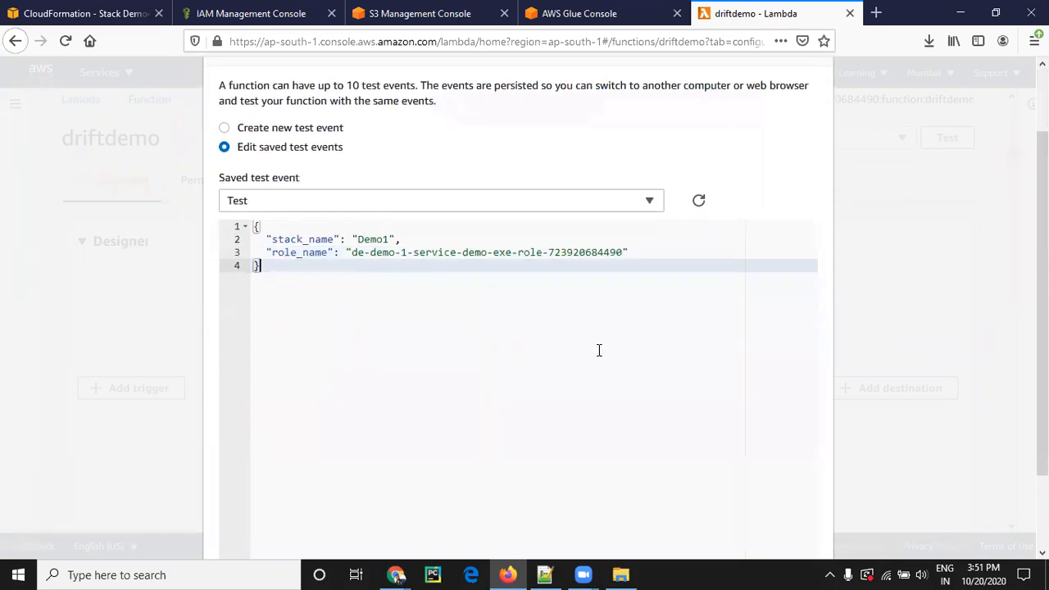
pyautogui.scroll(-2, 599, 350)
pyautogui.click(789, 539)
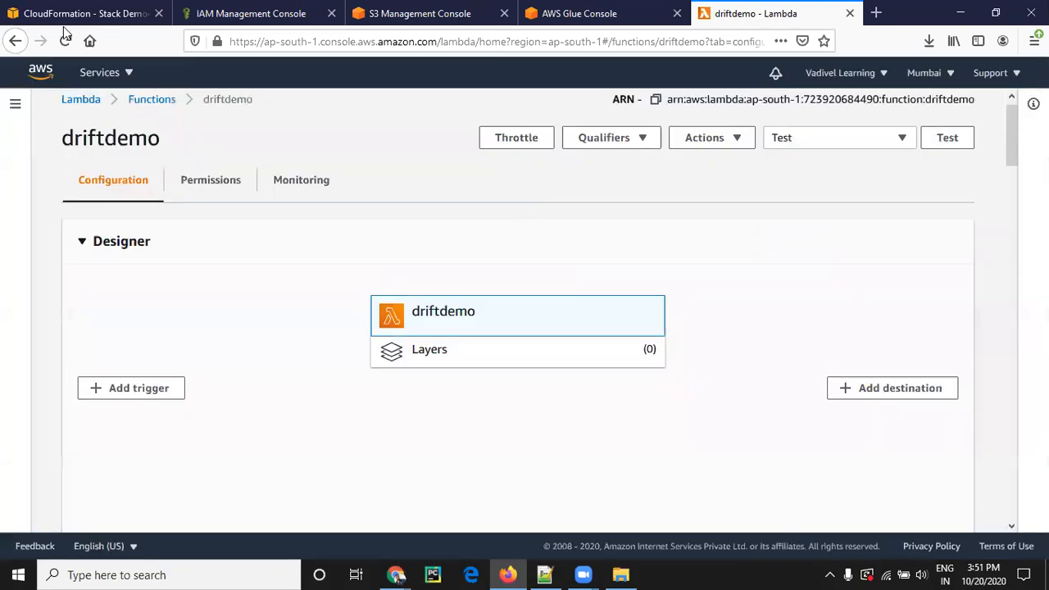
# - Check the stack's name in CloudFormation and set stack_name in the saved Test event to Demo4
pyautogui.click(82, 15)
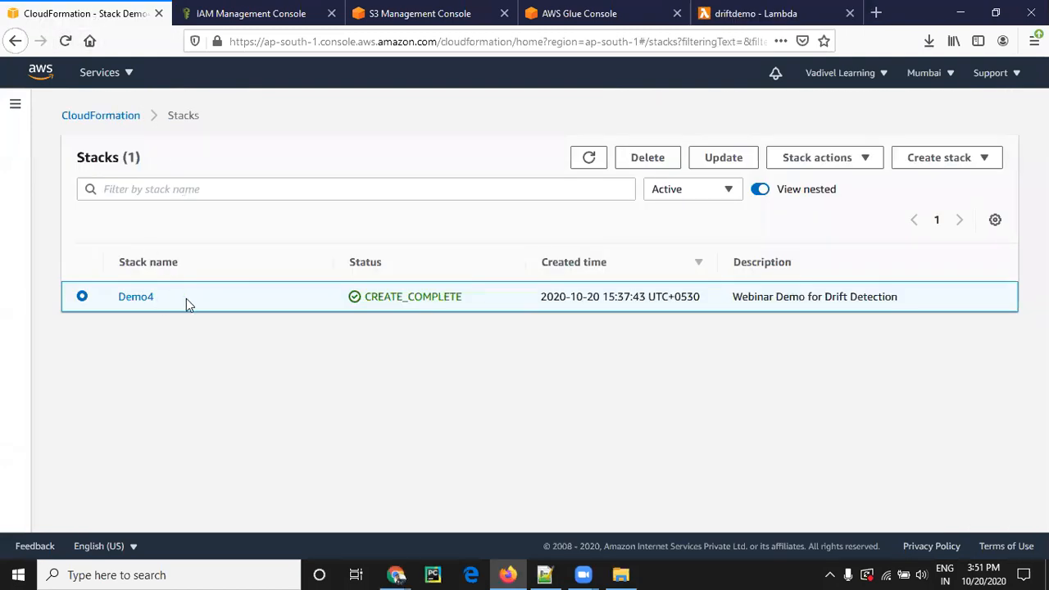
pyautogui.click(754, 13)
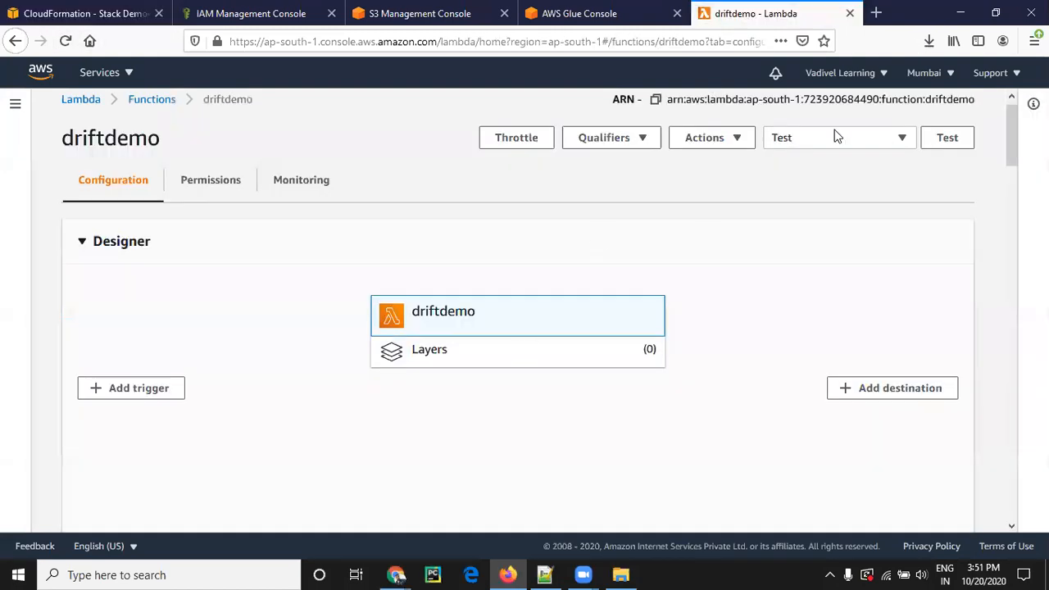
pyautogui.click(837, 137)
pyautogui.click(793, 214)
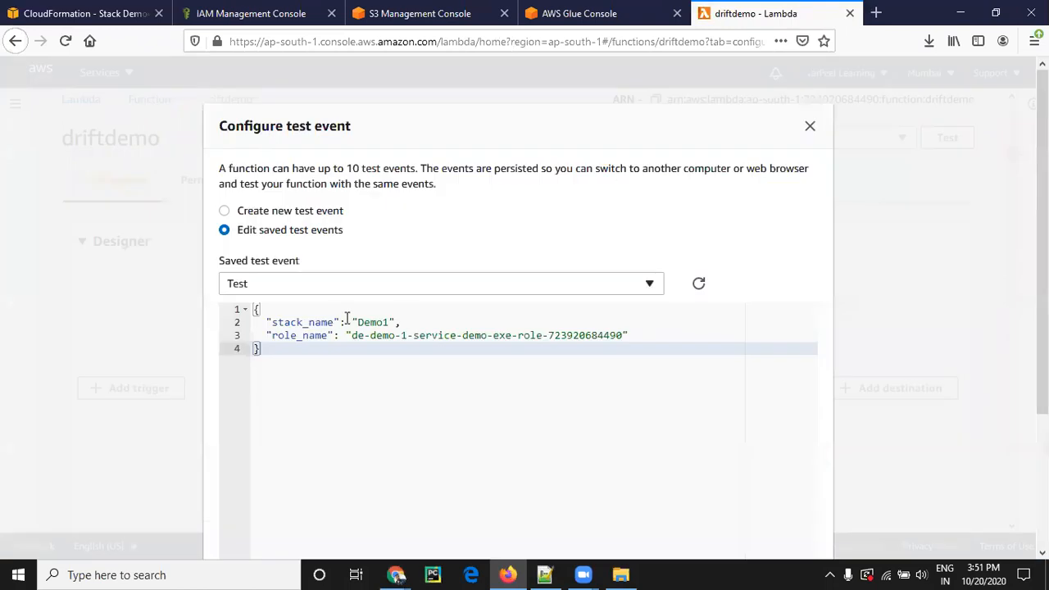
pyautogui.click(393, 323)
pyautogui.press('BackSpace')
pyautogui.write('4')
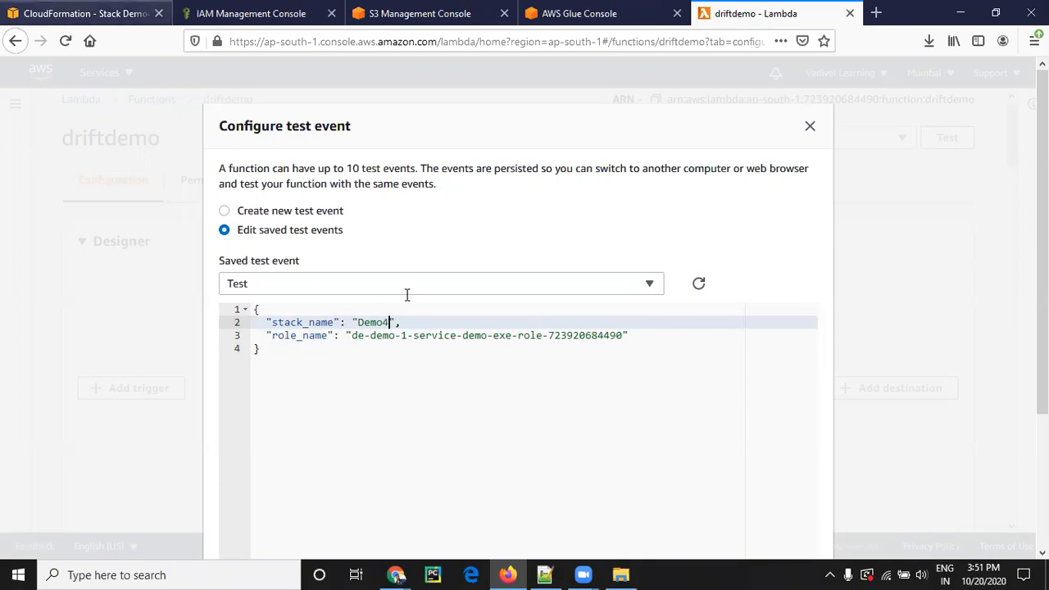
# - Compare the event's stack and role names with the CloudFormation and IAM pages and save the Test event
pyautogui.click(100, 14)
pyautogui.moveTo(156, 300); pyautogui.dragTo(118, 297)
pyautogui.click(254, 14)
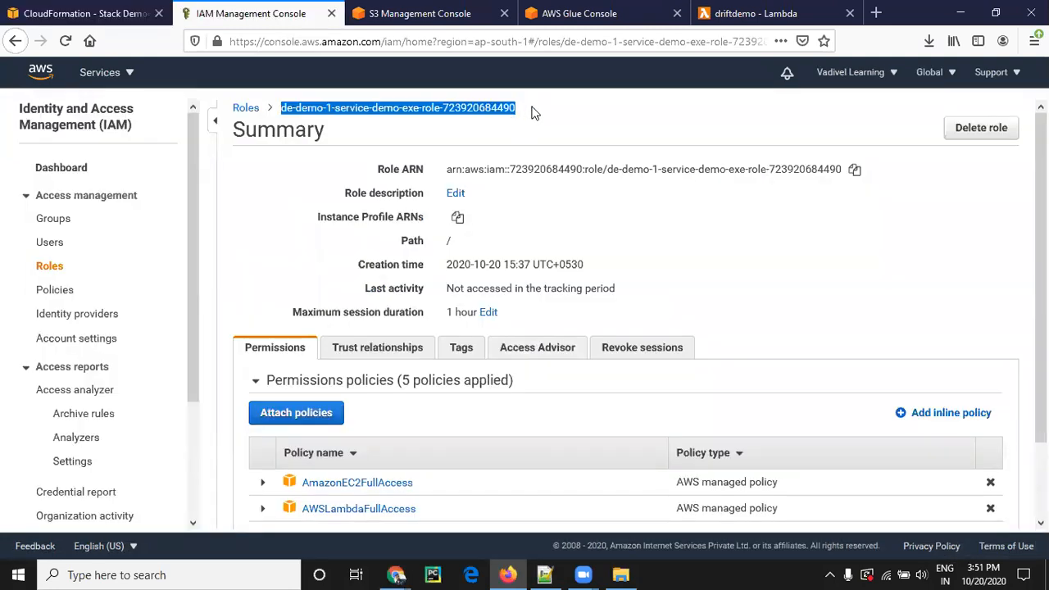
pyautogui.click(762, 14)
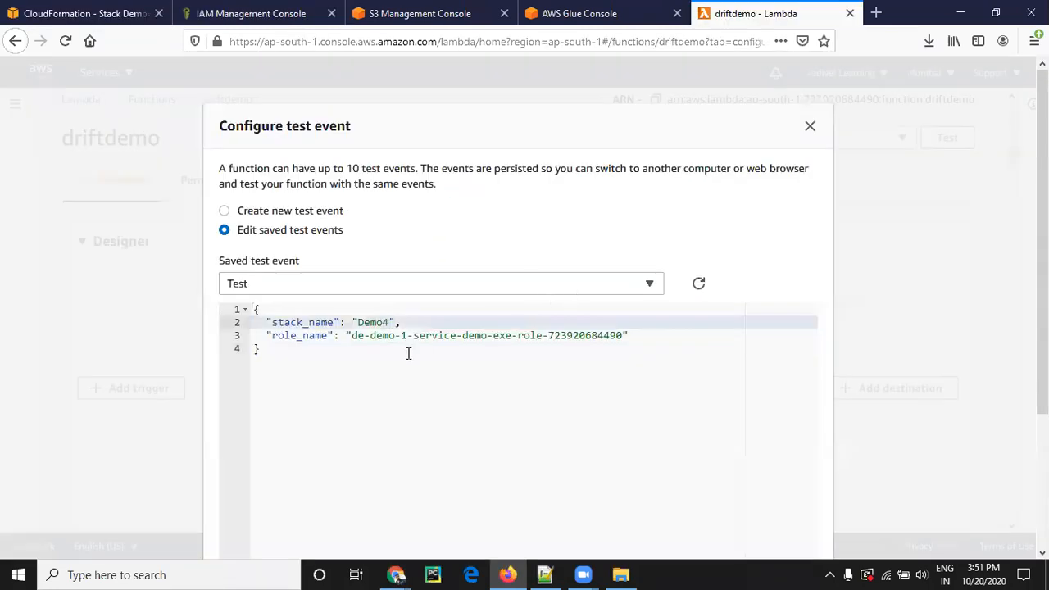
pyautogui.scroll(-3, 698, 328)
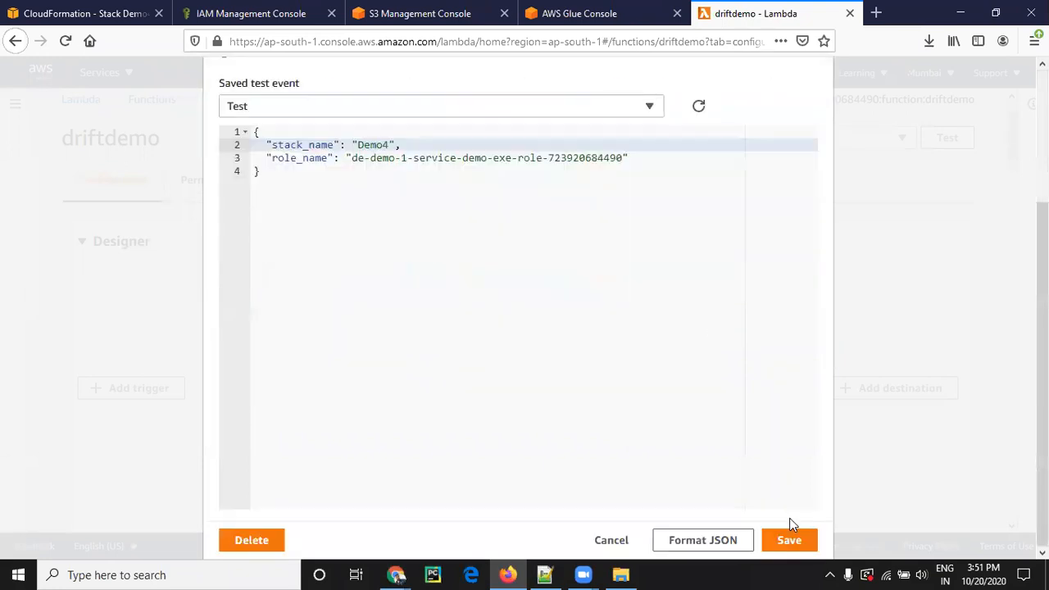
pyautogui.click(802, 537)
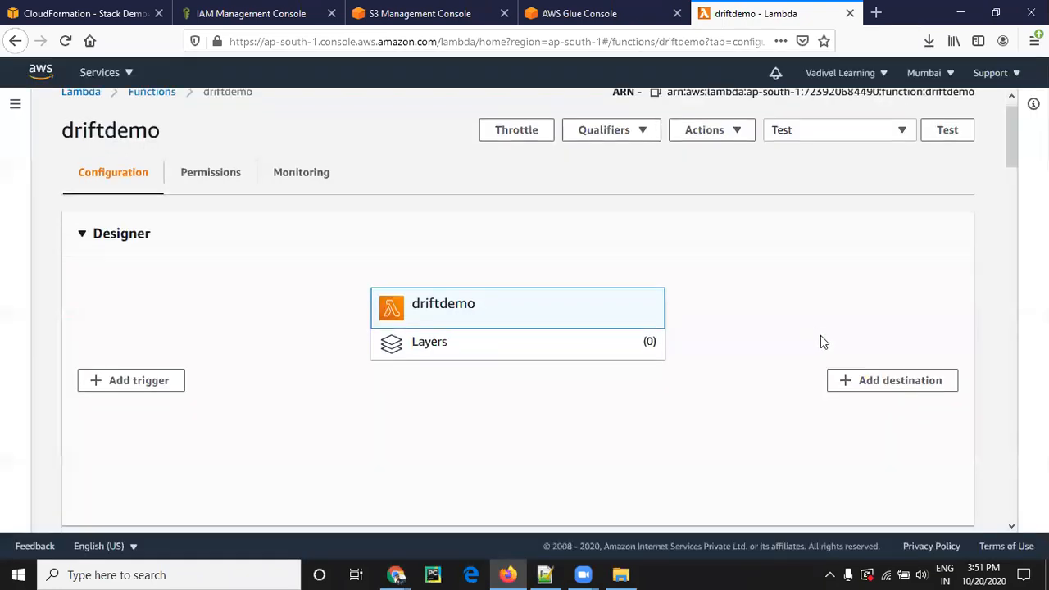
# - Run the driftdemo function with the Test event
pyautogui.scroll(-3, 820, 335)
pyautogui.scroll(1, 812, 328)
pyautogui.scroll(3, 810, 328)
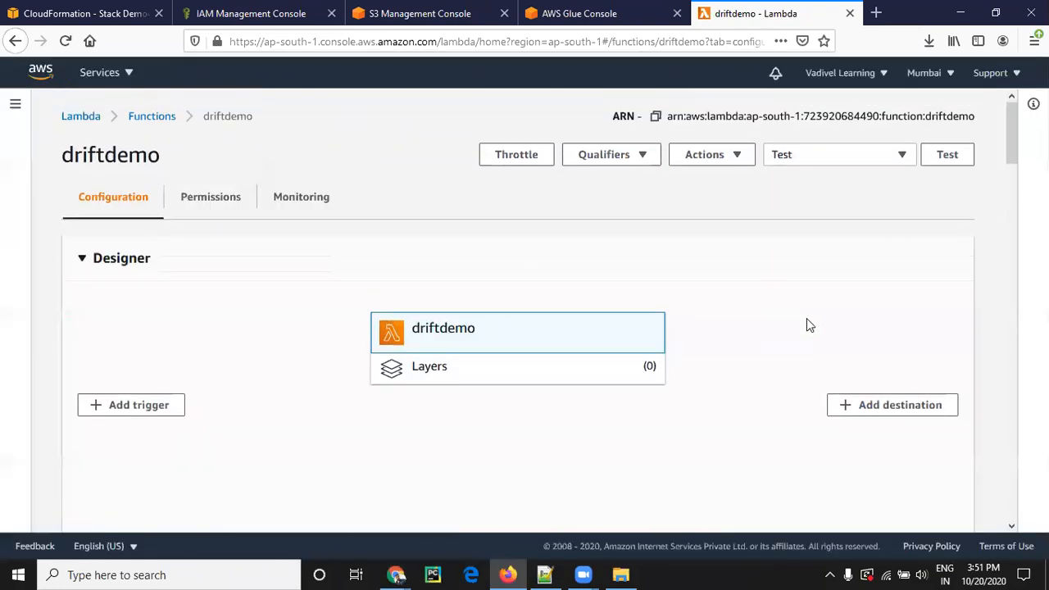
pyautogui.click(949, 155)
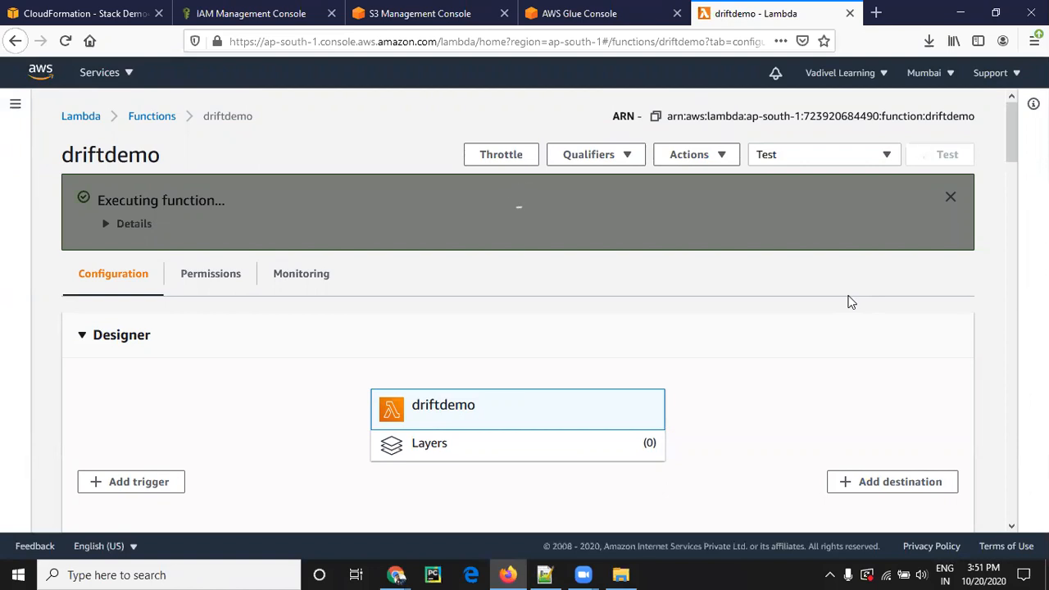
# - Expand the execution result details and examine the drift detection messages in the log output
pyautogui.click(122, 224)
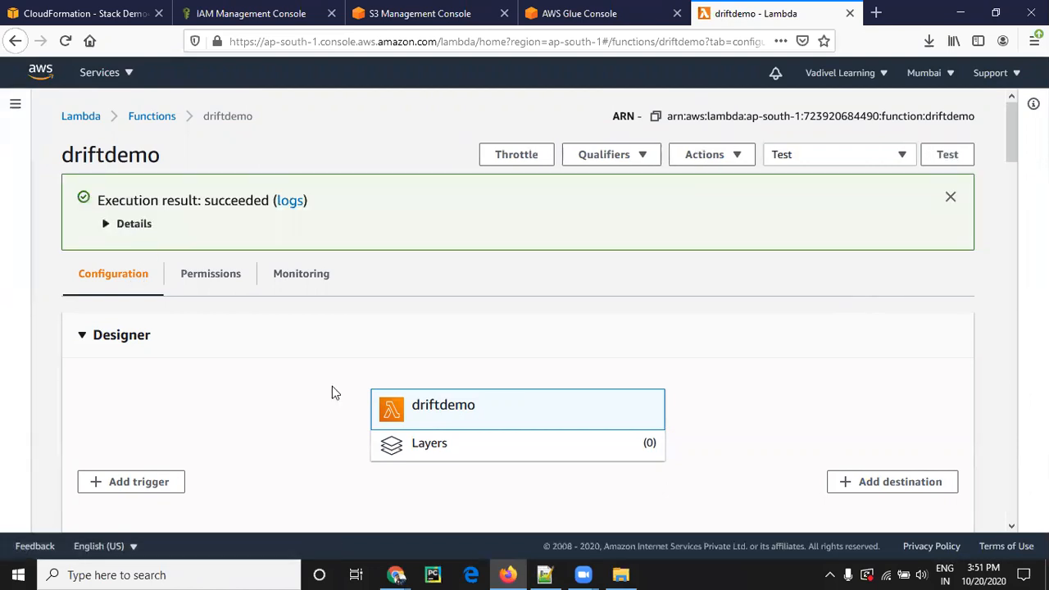
pyautogui.scroll(-1, 385, 373)
pyautogui.scroll(-5, 321, 356)
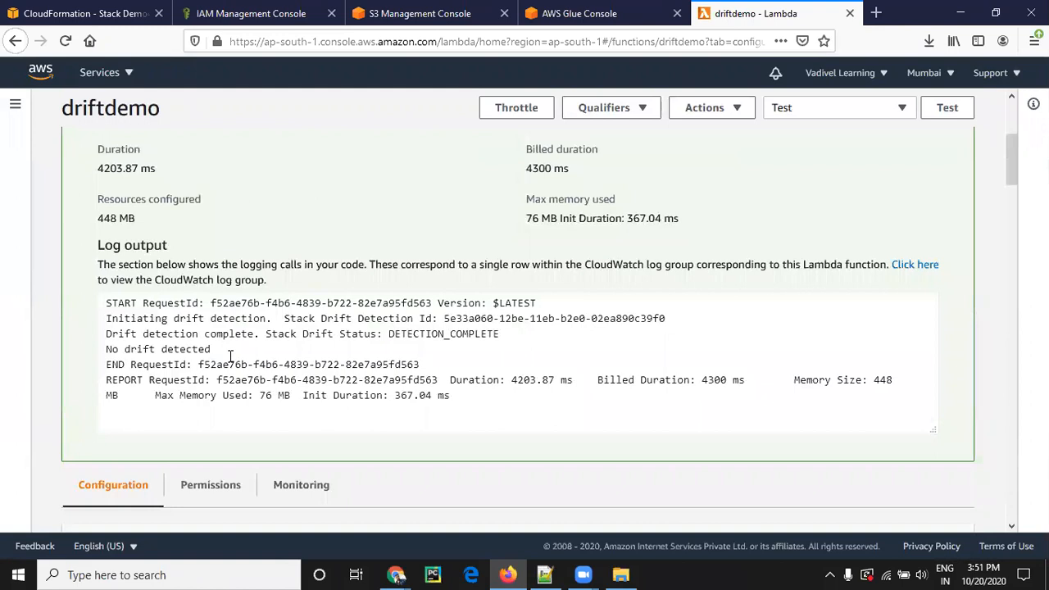
pyautogui.moveTo(104, 303); pyautogui.dragTo(546, 413)
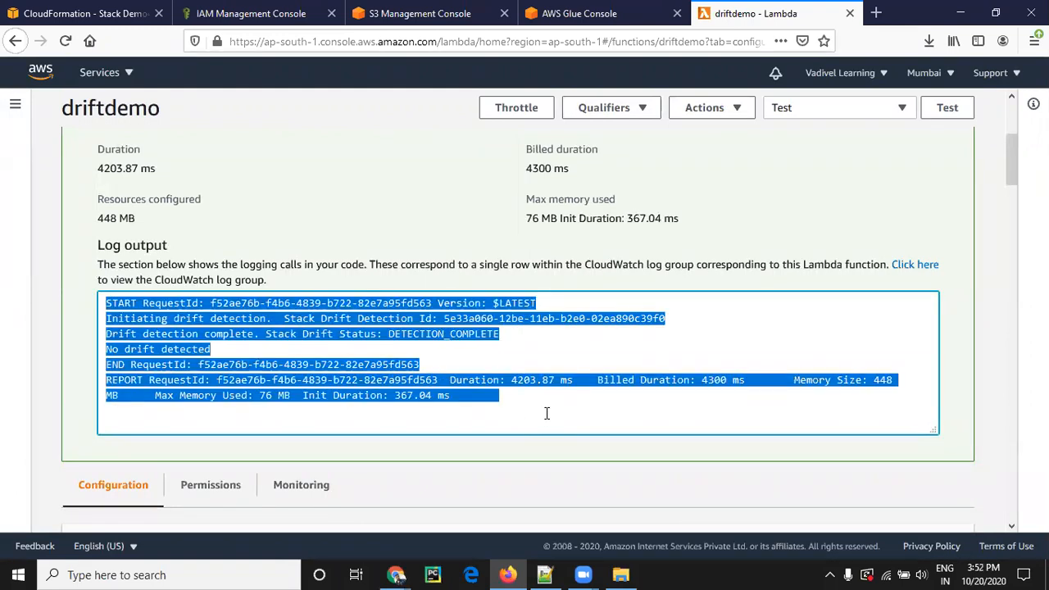
pyautogui.click(220, 349)
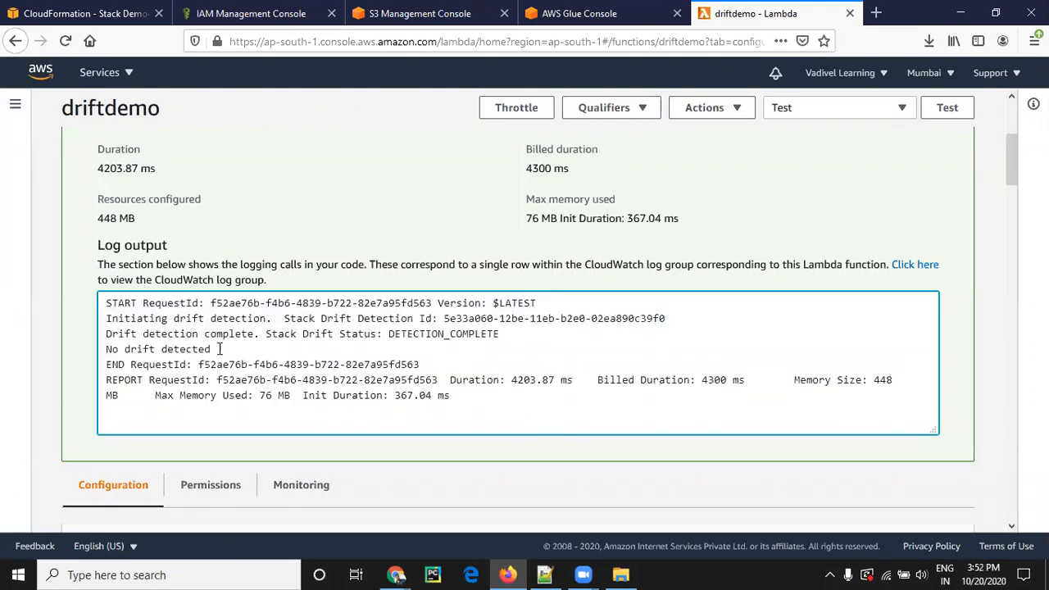
# - Highlight the stack drift status and the drift result line in the driftdemo log output
pyautogui.tripleClick(157, 349)
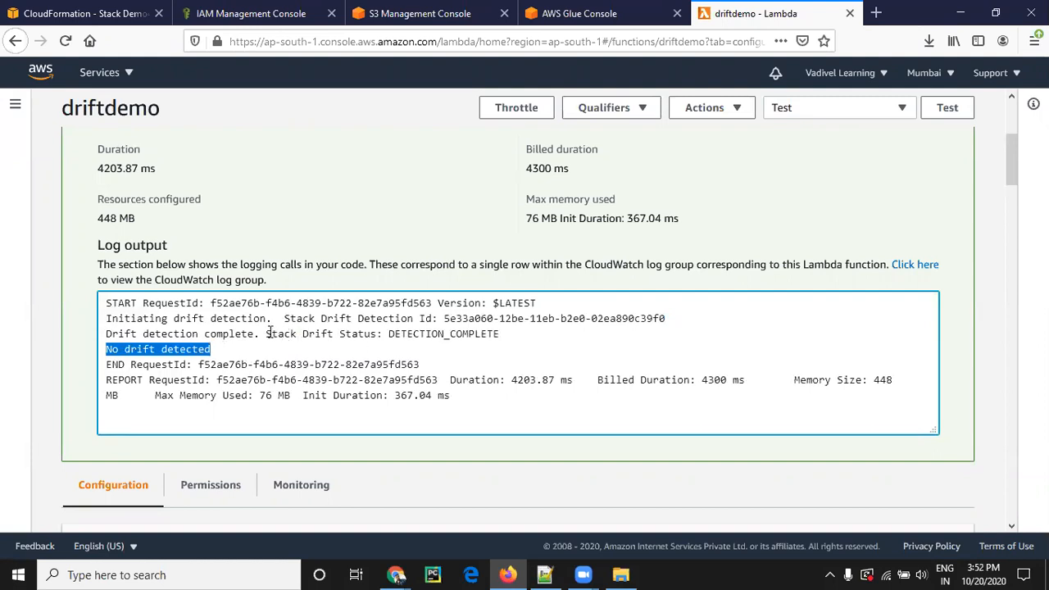
pyautogui.moveTo(267, 332); pyautogui.dragTo(548, 346)
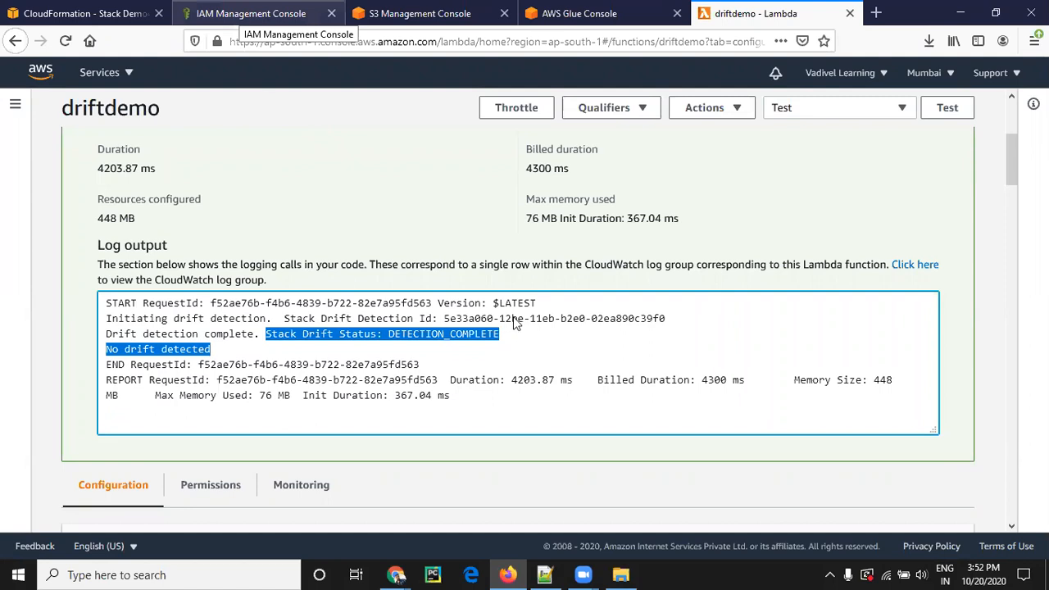
# - Detach the AmazonDynamoDBFullAccess policy from the Demo4 stack's role in IAM and dismiss the notification
pyautogui.scroll(-2, 546, 283)
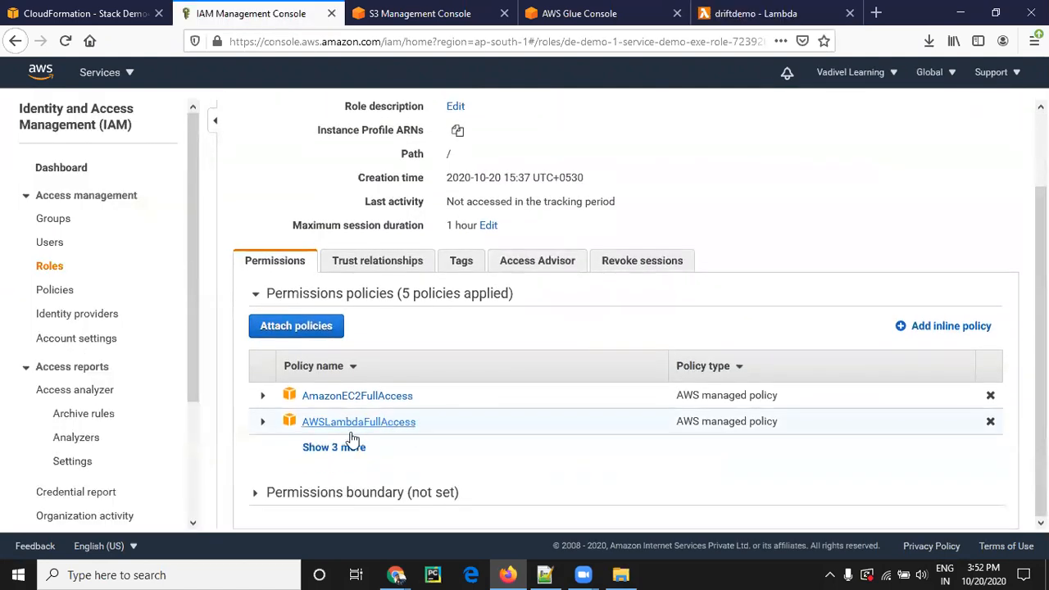
pyautogui.click(333, 451)
pyautogui.scroll(-2, 492, 386)
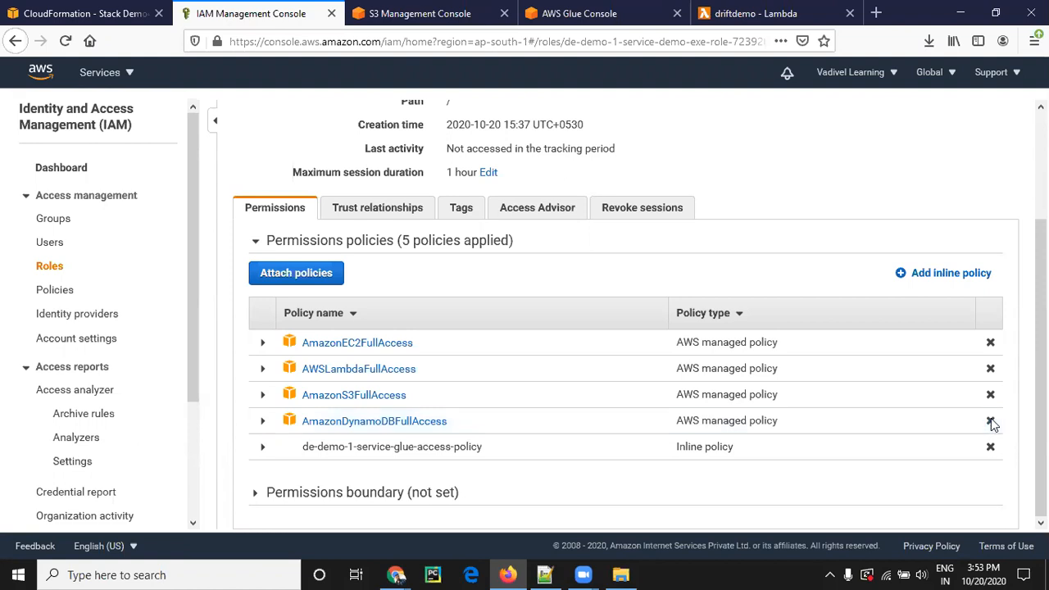
pyautogui.click(991, 423)
pyautogui.click(701, 208)
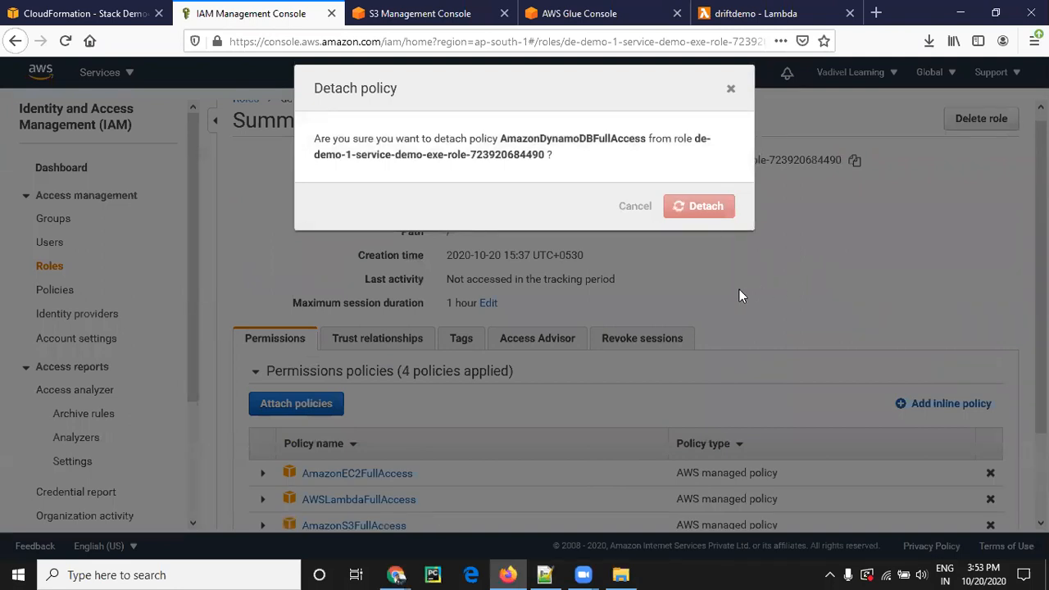
pyautogui.scroll(-3, 740, 289)
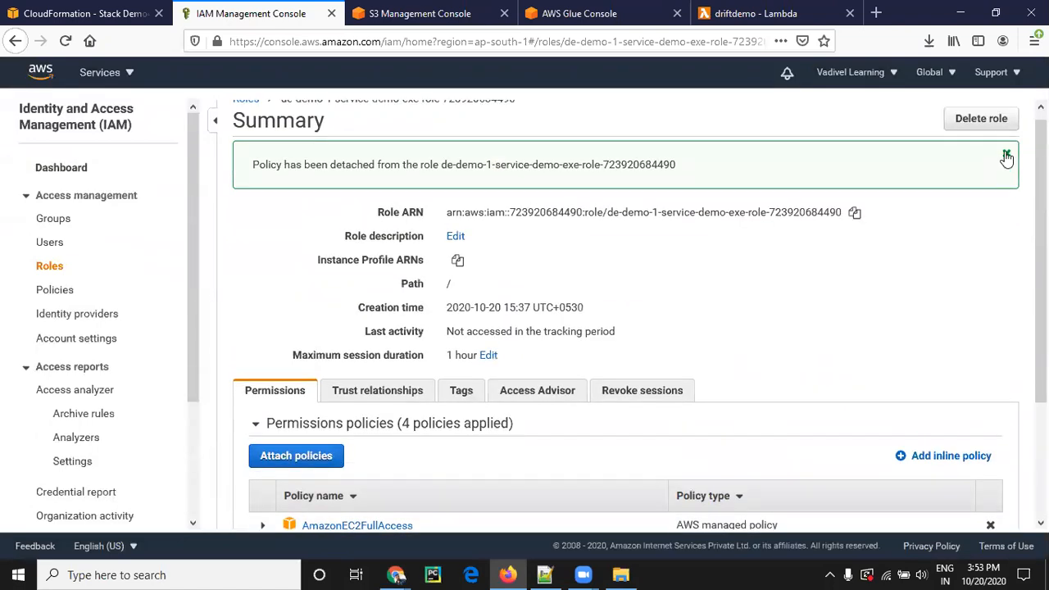
pyautogui.click(1006, 156)
# - Reload the IAM role page and expand the permissions policies list to check which policies are attached
pyautogui.click(66, 45)
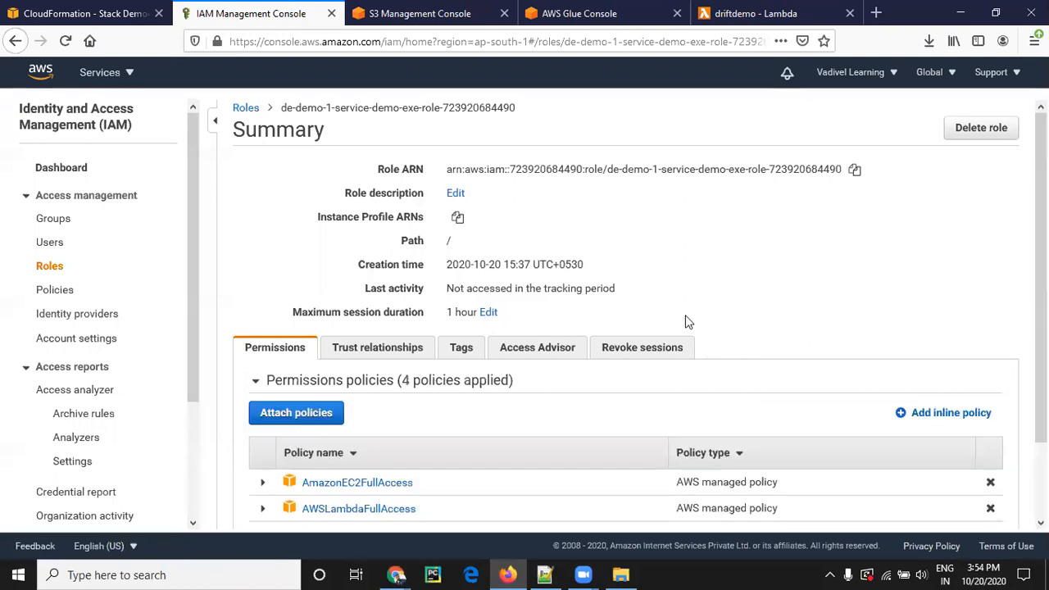
pyautogui.scroll(-2, 682, 352)
pyautogui.click(361, 448)
pyautogui.scroll(-1, 393, 441)
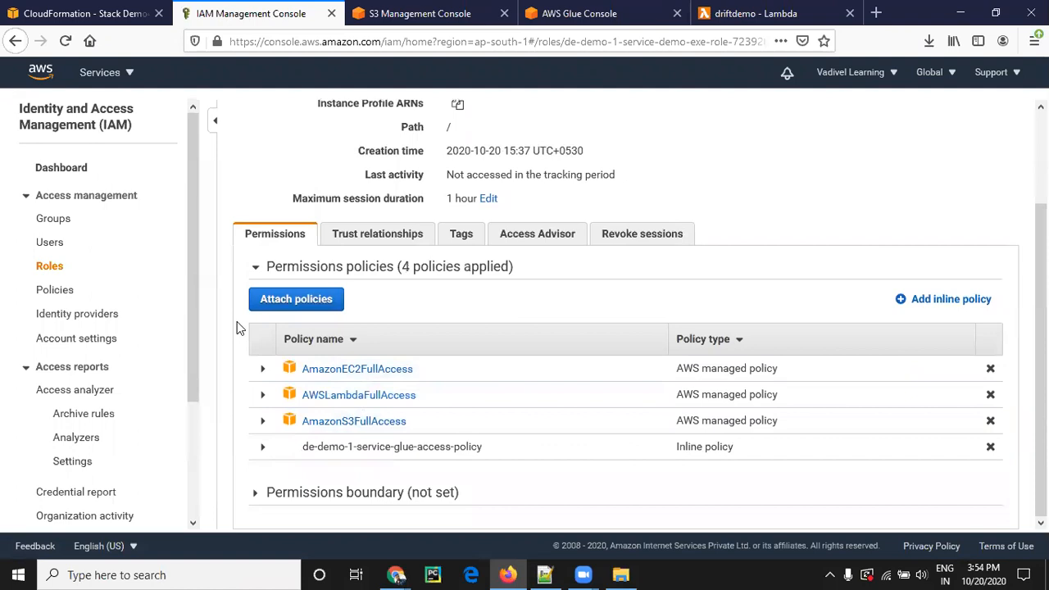
# - Start drift detection on the Demo4 stack in CloudFormation and dismiss the notification
pyautogui.click(71, 15)
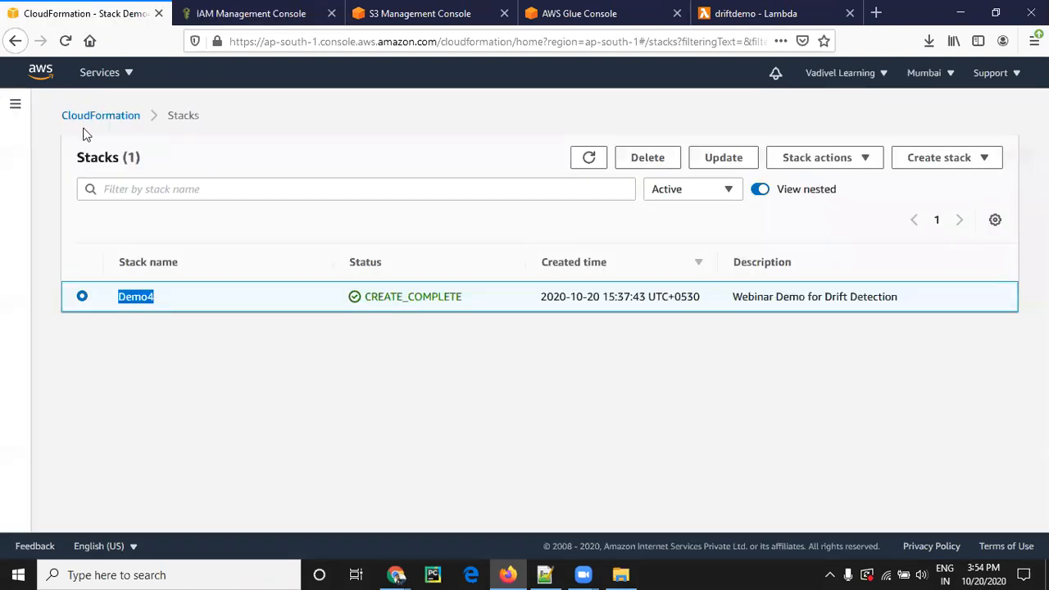
pyautogui.click(862, 164)
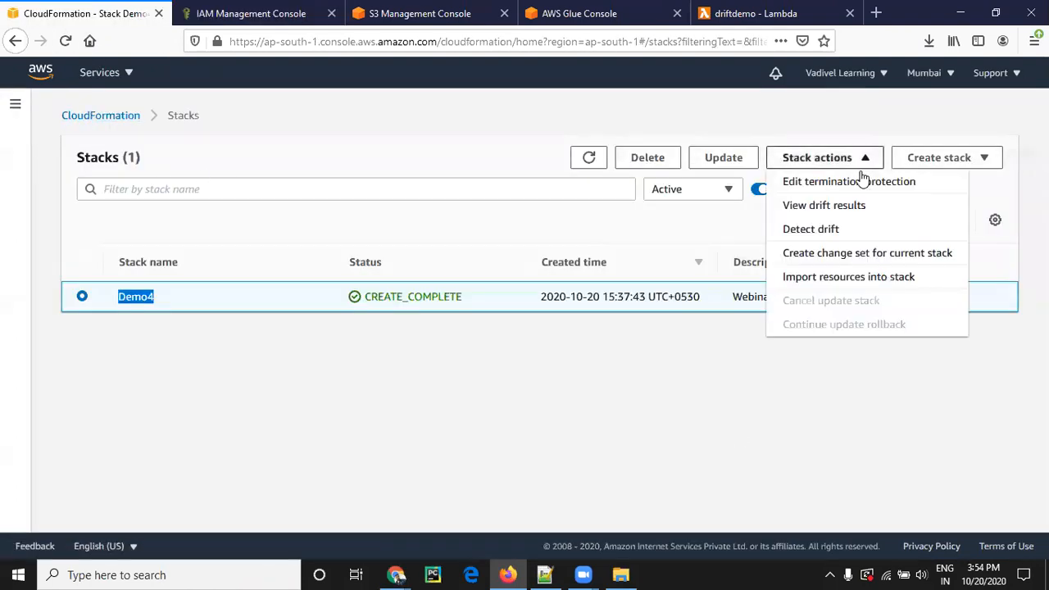
pyautogui.click(853, 231)
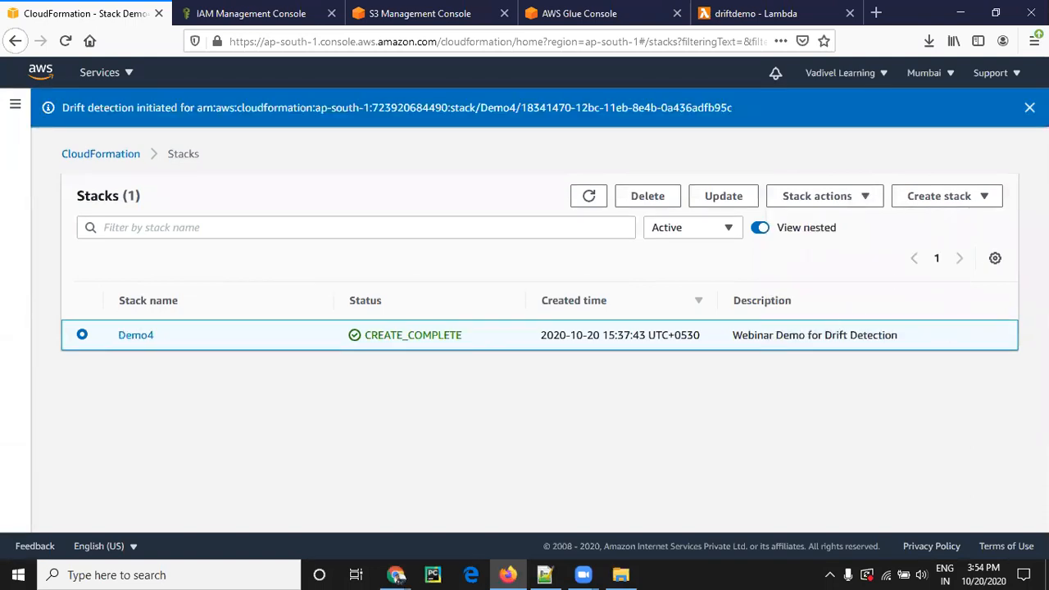
pyautogui.click(1029, 107)
# - Open the drift results of the Demo4 stack and examine its overall drift status
pyautogui.click(844, 159)
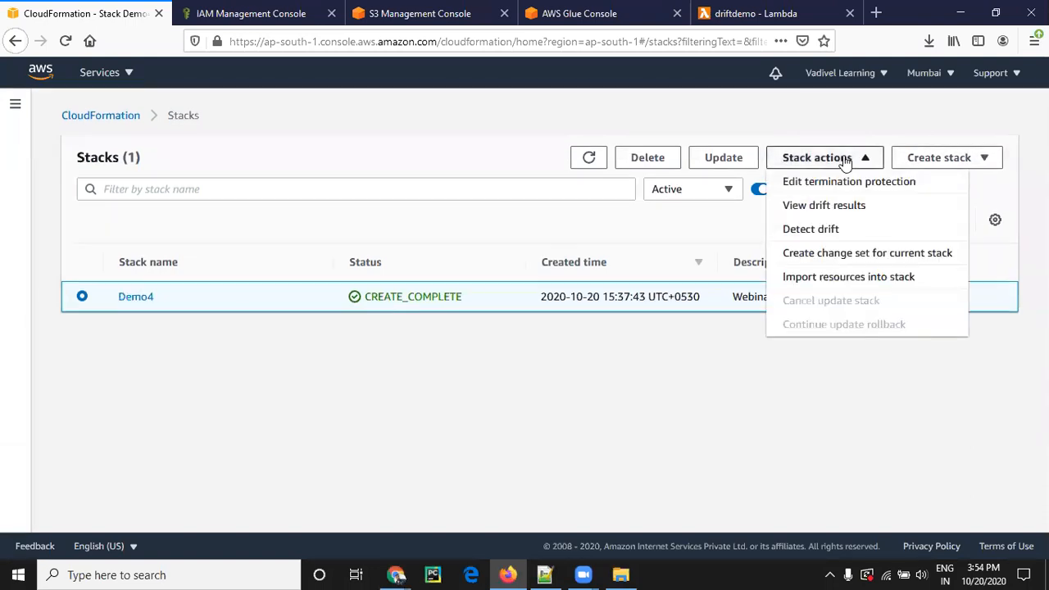
pyautogui.click(838, 208)
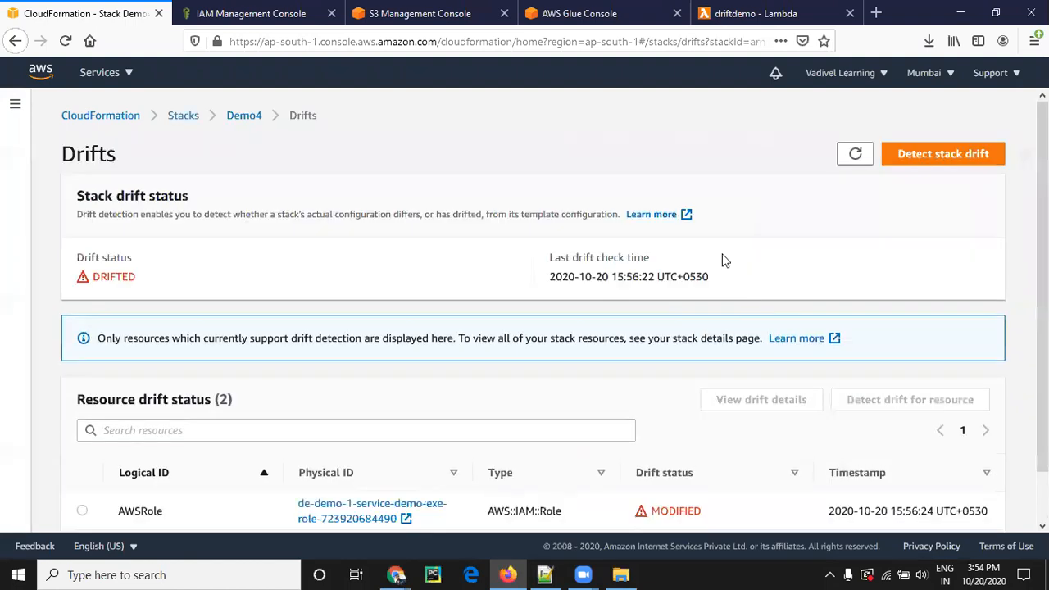
pyautogui.scroll(-1, 722, 260)
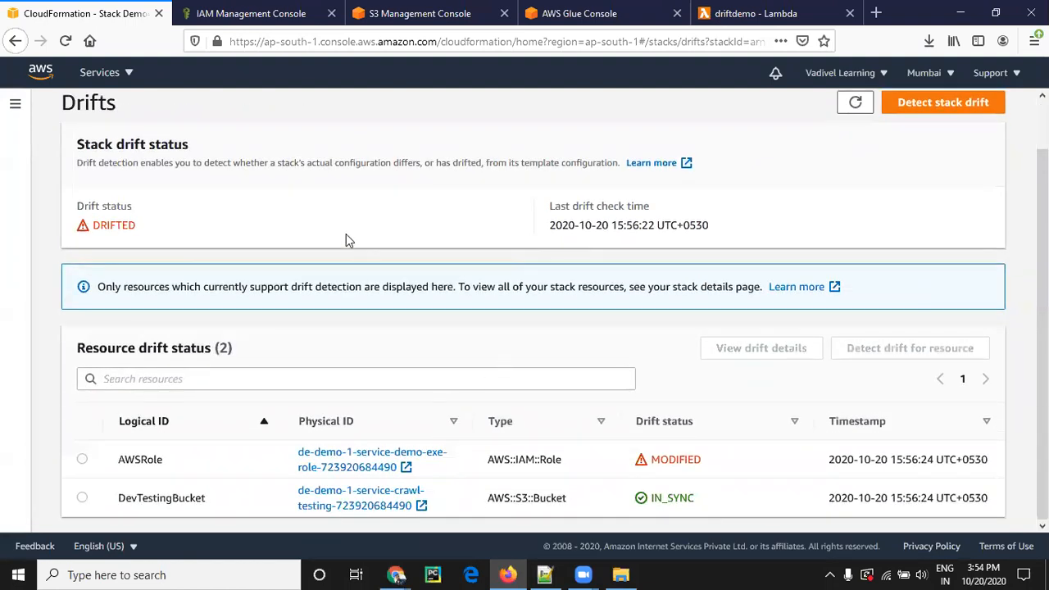
pyautogui.scroll(1, 344, 236)
pyautogui.moveTo(77, 194); pyautogui.dragTo(172, 267)
pyautogui.click(204, 239)
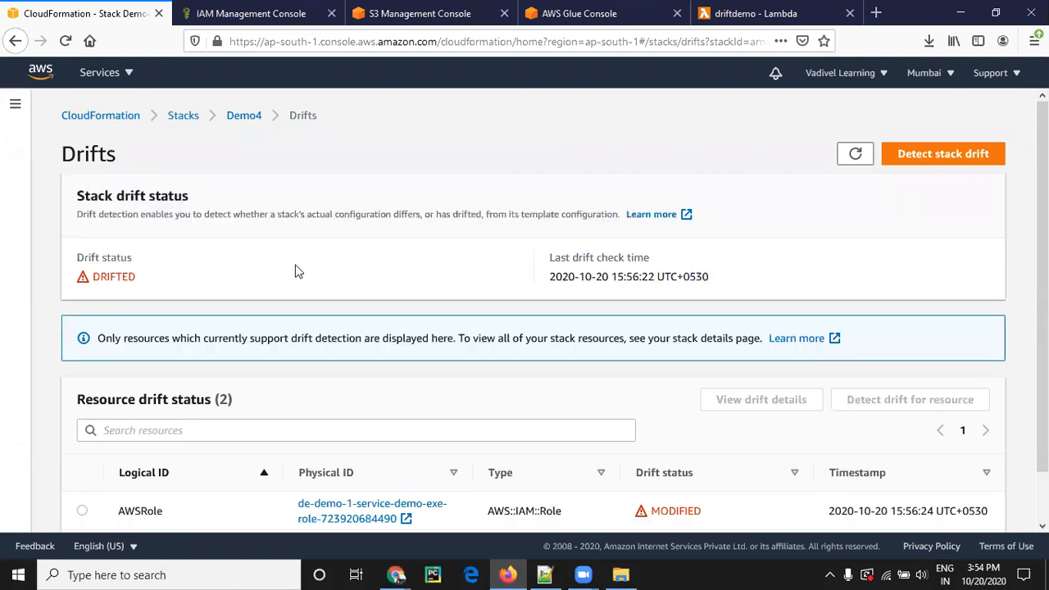
# - Compare the resource drift statuses of AWSRole and DevTestingBucket in the Demo4 drift results
pyautogui.scroll(-1, 325, 435)
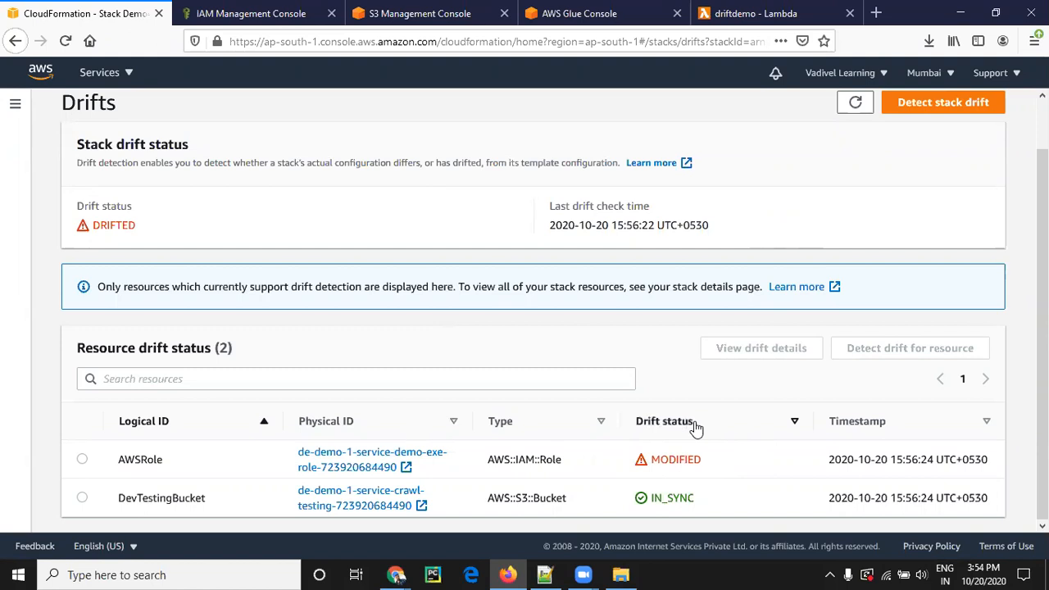
pyautogui.scroll(1, 364, 181)
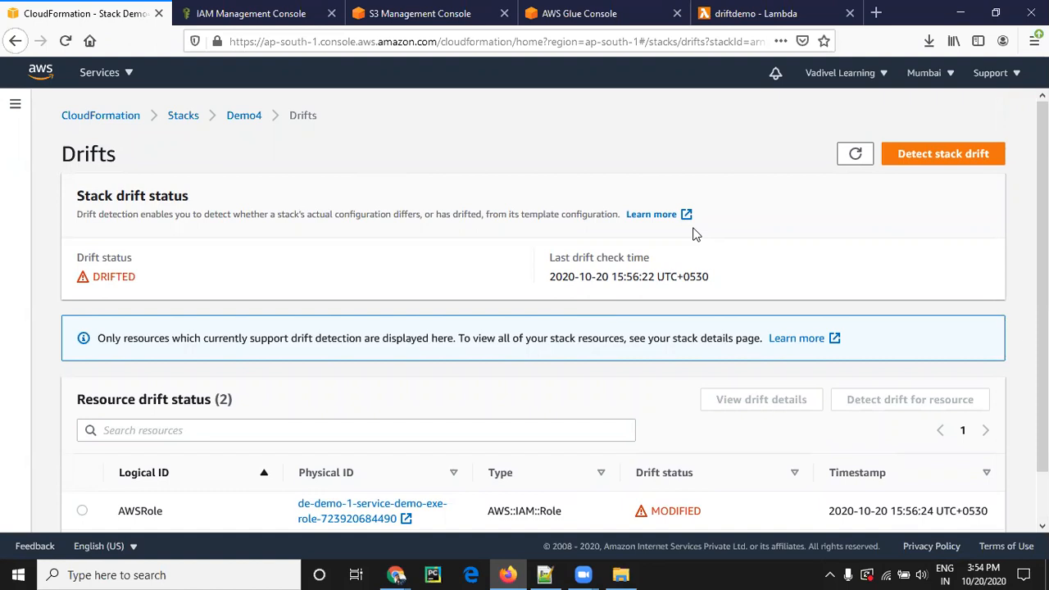
pyautogui.scroll(-1, 694, 234)
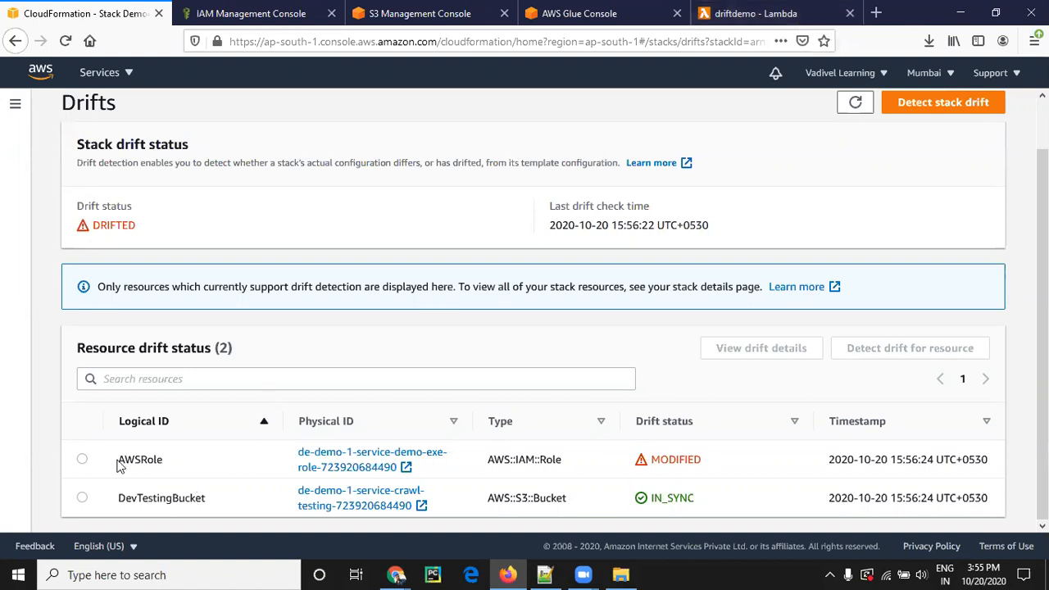
pyautogui.moveTo(118, 466); pyautogui.dragTo(153, 465)
pyautogui.moveTo(121, 498); pyautogui.dragTo(204, 502)
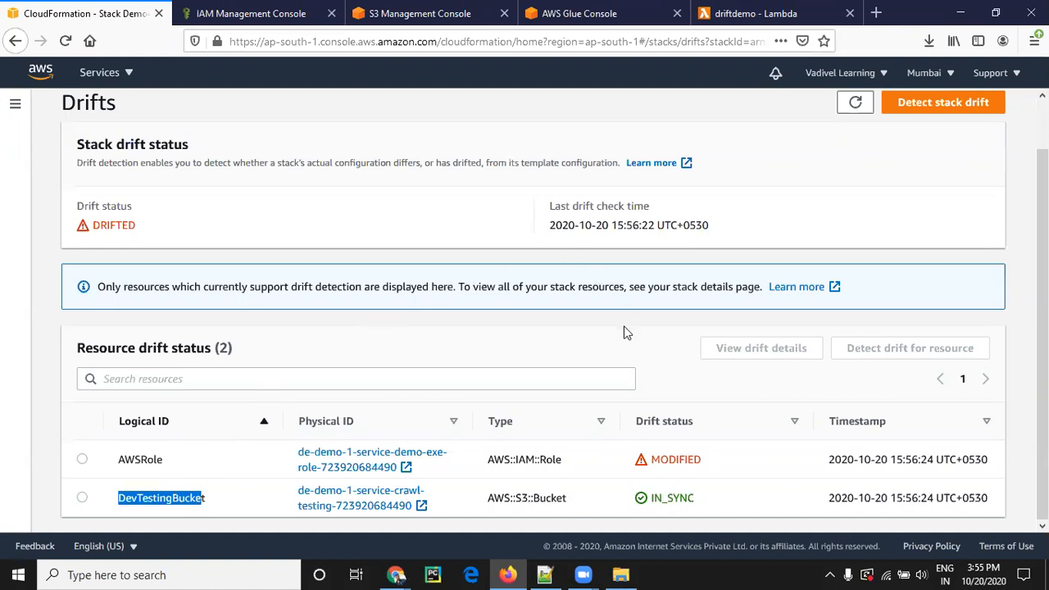
pyautogui.click(805, 185)
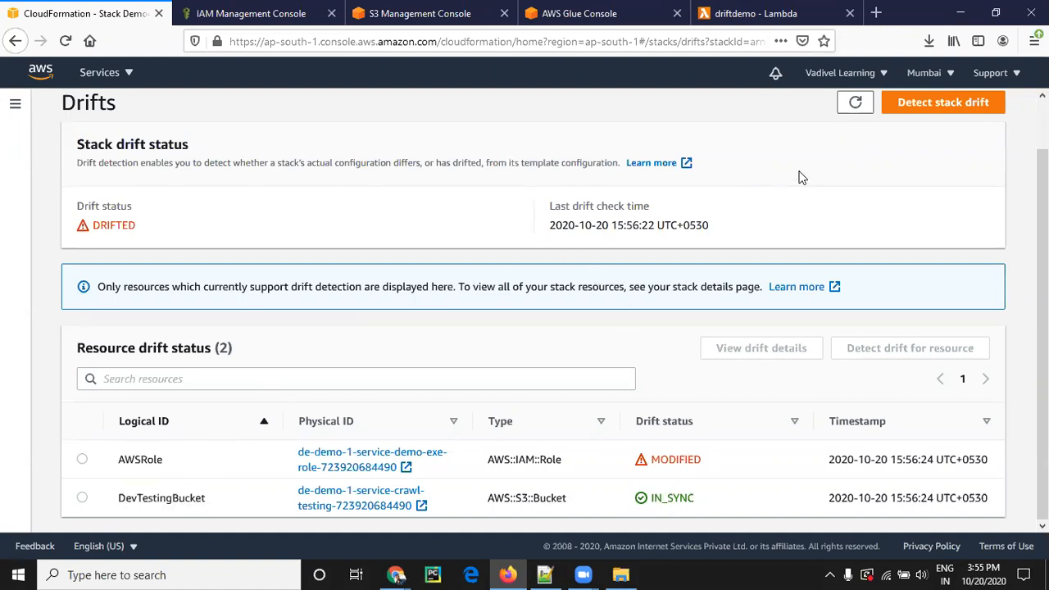
# - Return to the driftdemo Lambda function, clear the previous execution result and run the function again with the Test event
pyautogui.click(775, 14)
pyautogui.click(609, 328)
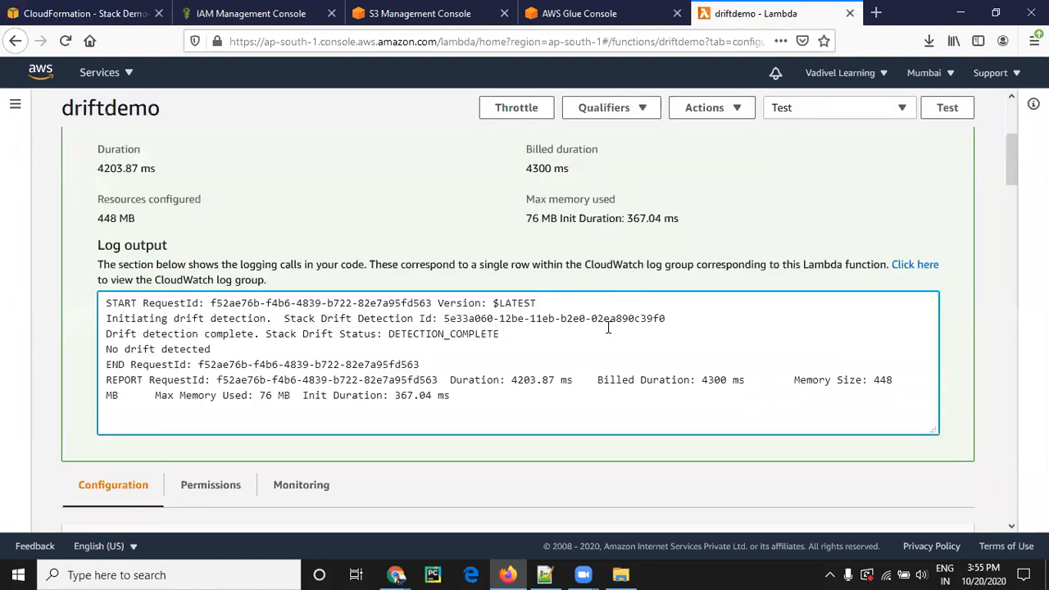
pyautogui.scroll(2, 716, 287)
pyautogui.scroll(2, 716, 287)
pyautogui.click(951, 199)
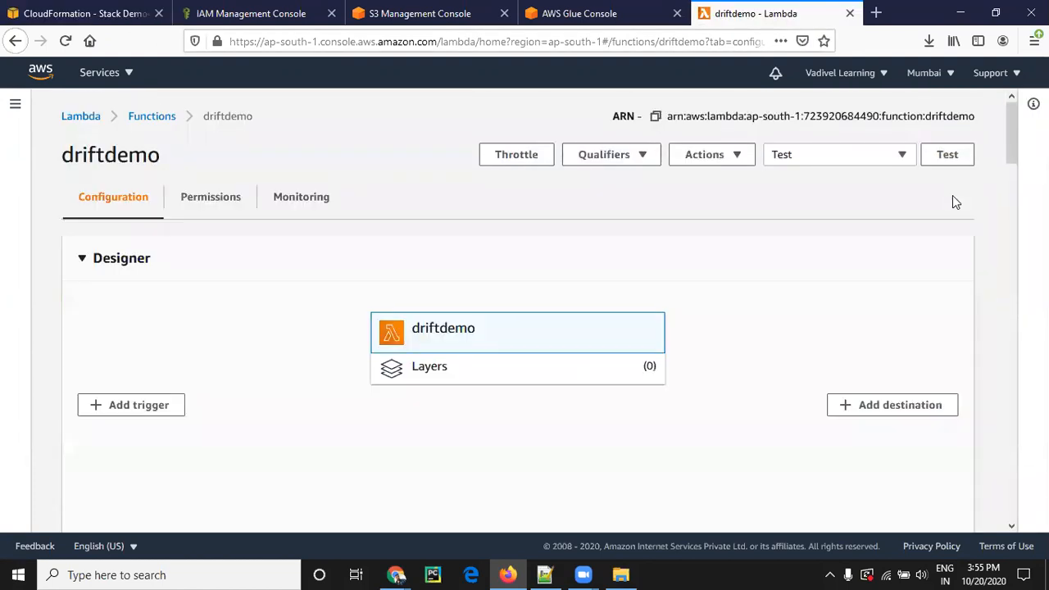
pyautogui.click(66, 41)
pyautogui.click(944, 158)
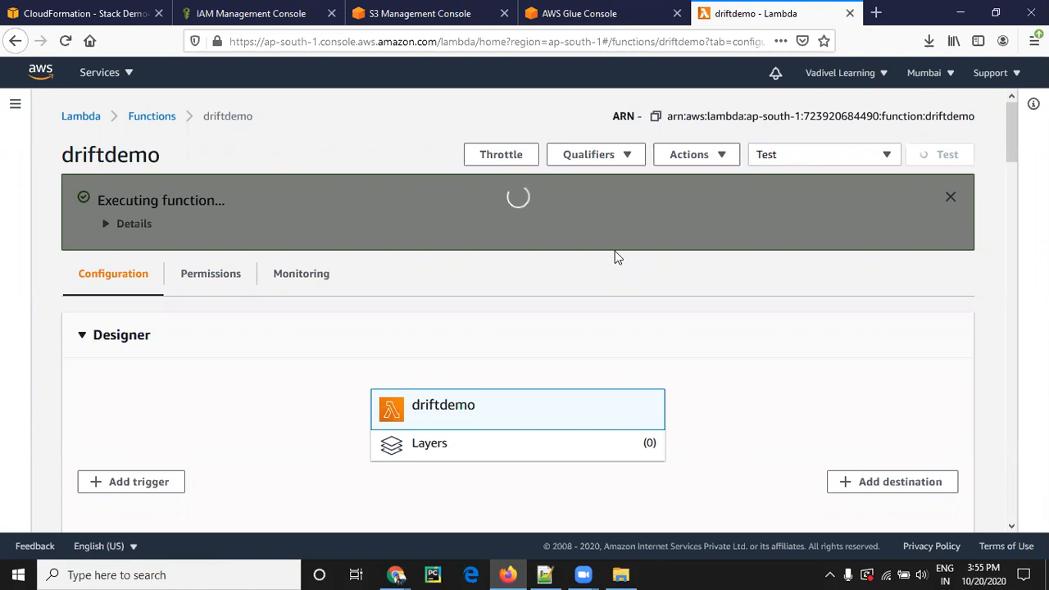
# - Expand the new execution result details and read through the drift status and drifted stack resources in the log output
pyautogui.click(106, 226)
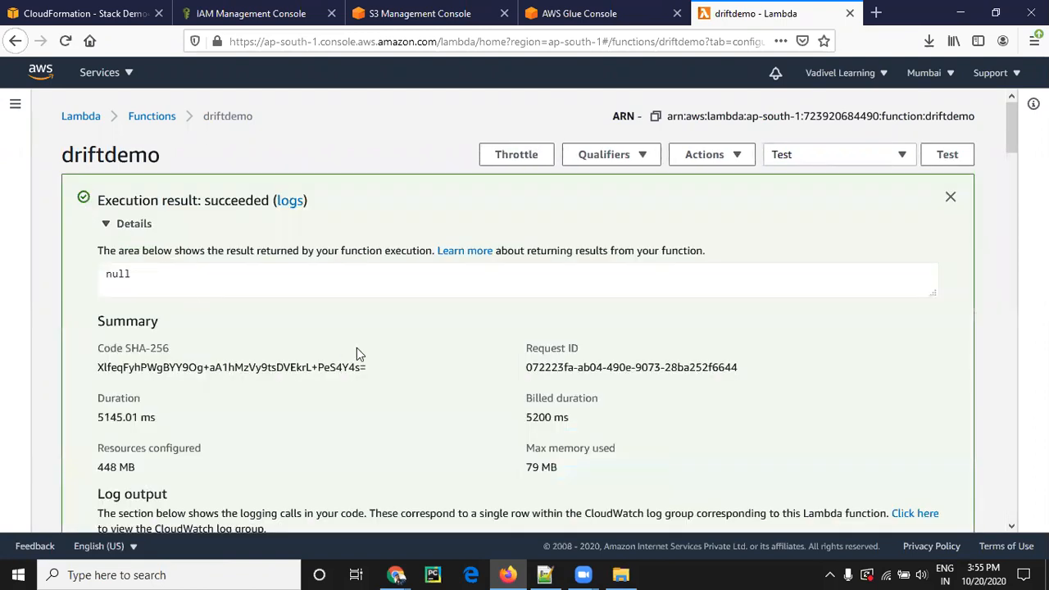
pyautogui.scroll(-5, 356, 350)
pyautogui.scroll(-2, 358, 349)
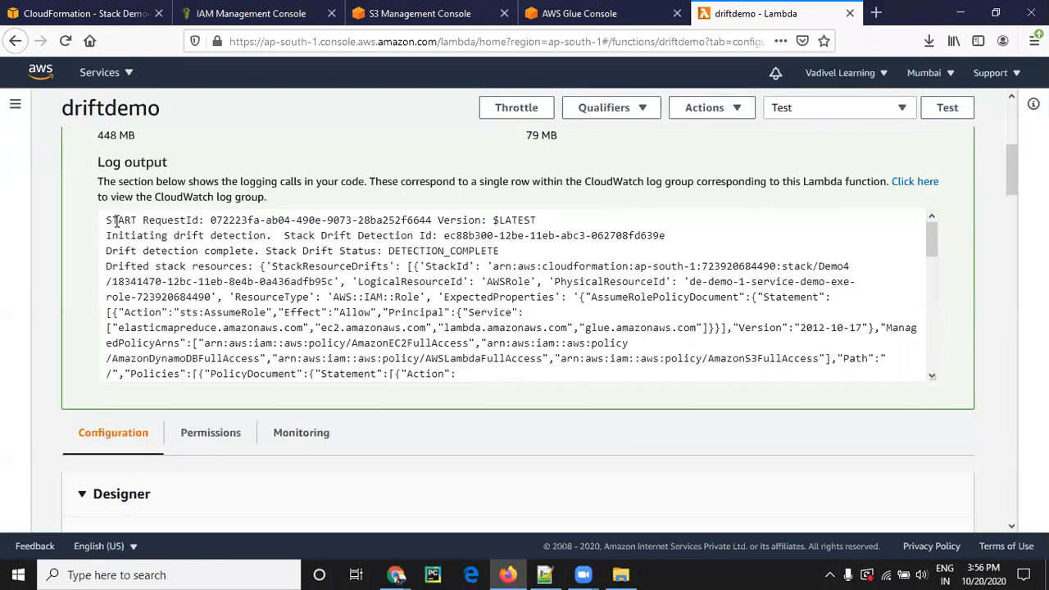
pyautogui.moveTo(266, 250); pyautogui.dragTo(500, 255)
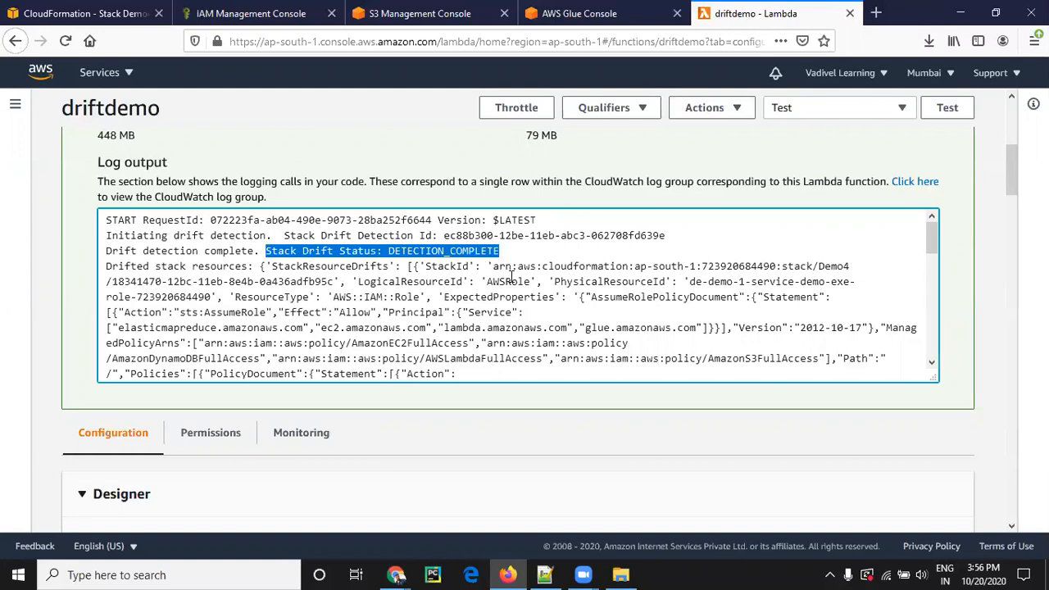
pyautogui.scroll(-2, 512, 279)
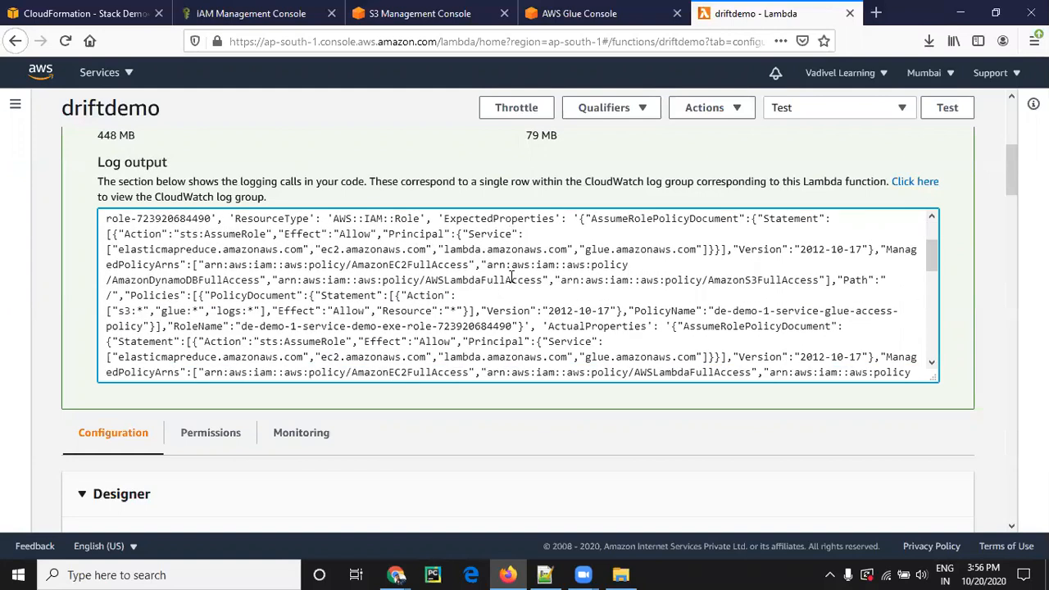
pyautogui.scroll(-10, 512, 279)
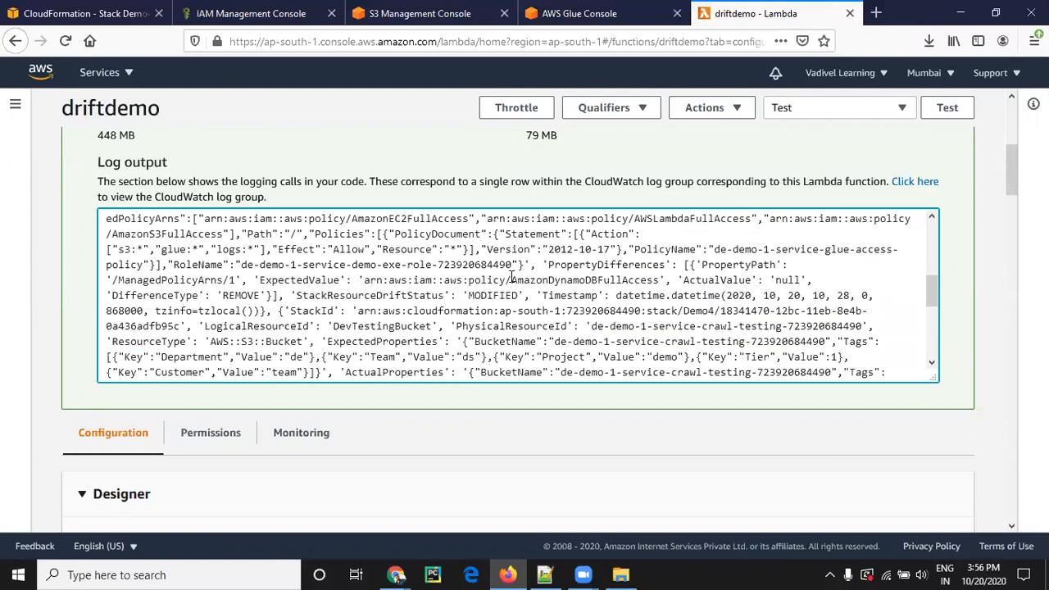
pyautogui.scroll(-2, 511, 277)
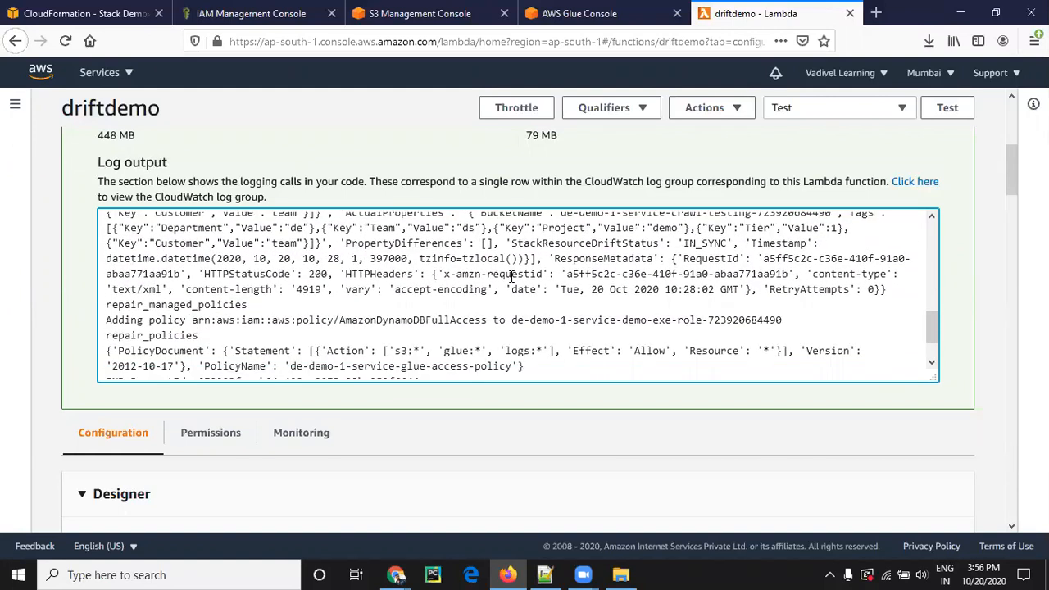
pyautogui.scroll(-2, 512, 277)
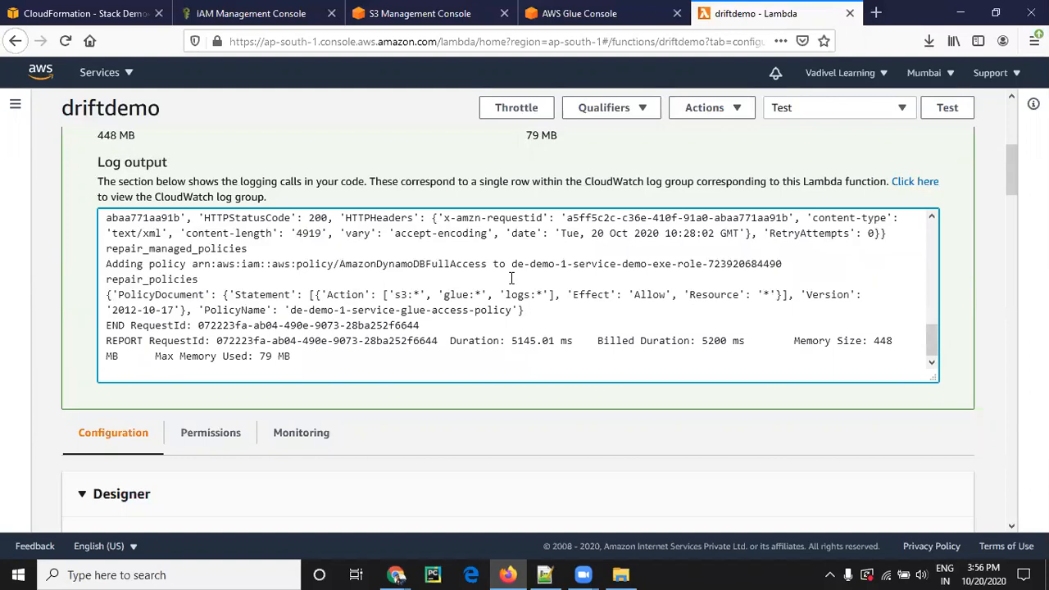
# - Examine the repair_managed_policies and repair_policies entries in the log output, highlighting the line about the policy added to the role
pyautogui.scroll(2, 511, 279)
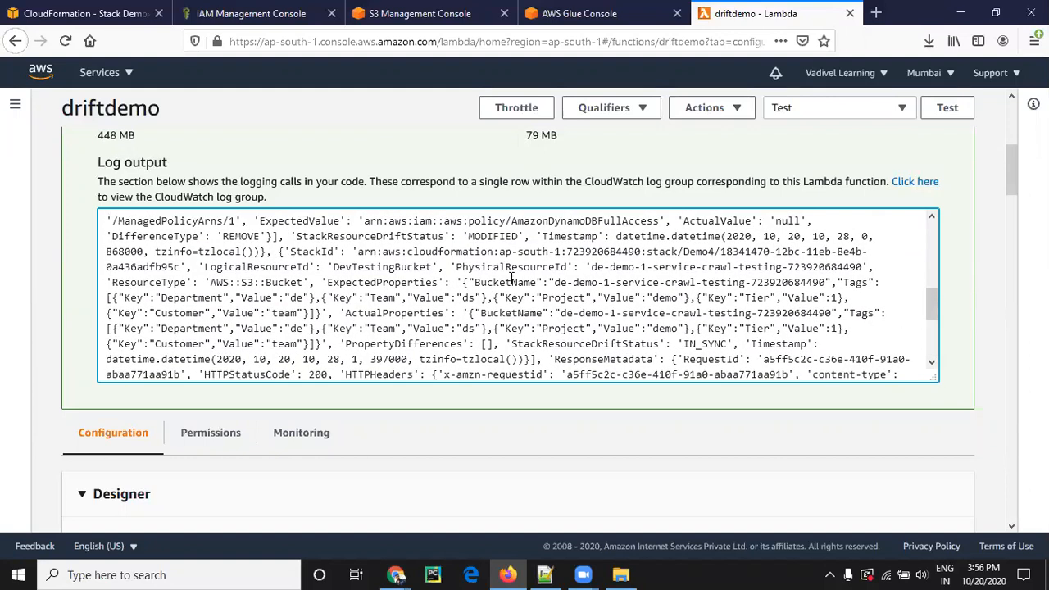
pyautogui.scroll(-2, 443, 295)
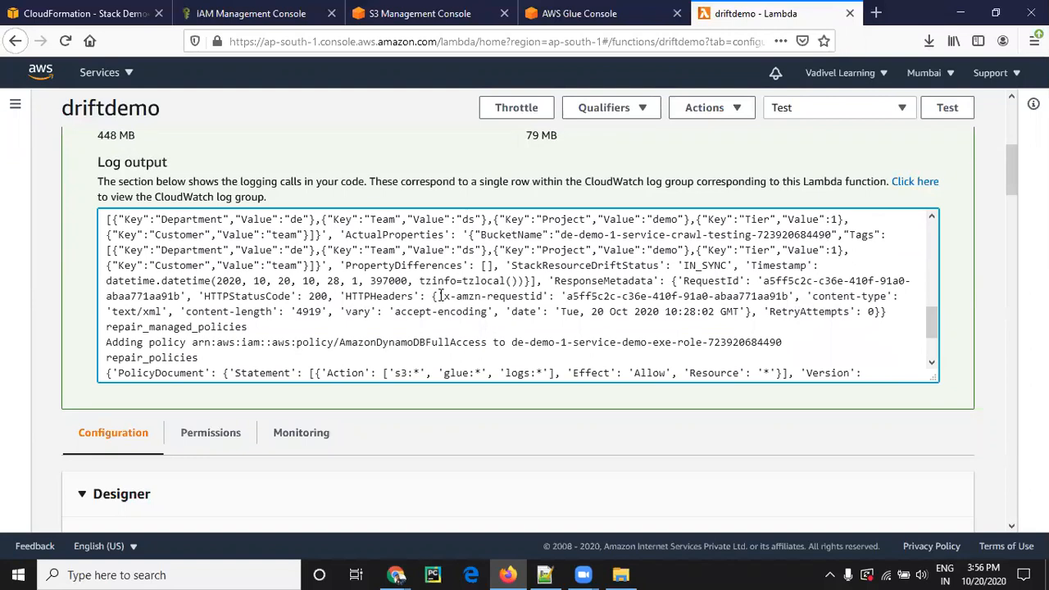
pyautogui.scroll(-2, 440, 295)
pyautogui.moveTo(125, 249); pyautogui.dragTo(618, 276)
pyautogui.moveTo(738, 286); pyautogui.dragTo(820, 273)
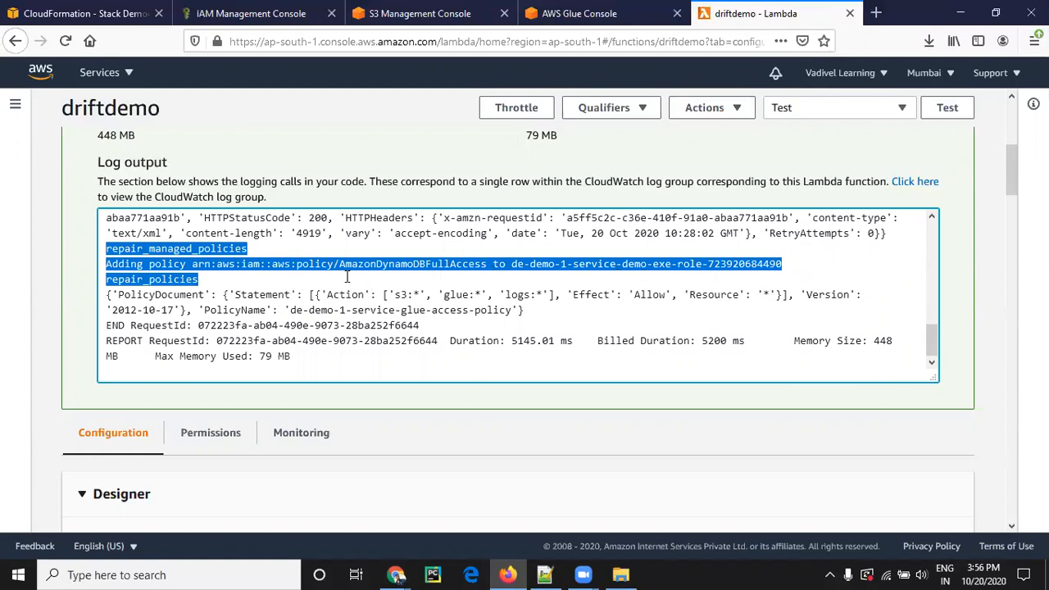
pyautogui.click(287, 310)
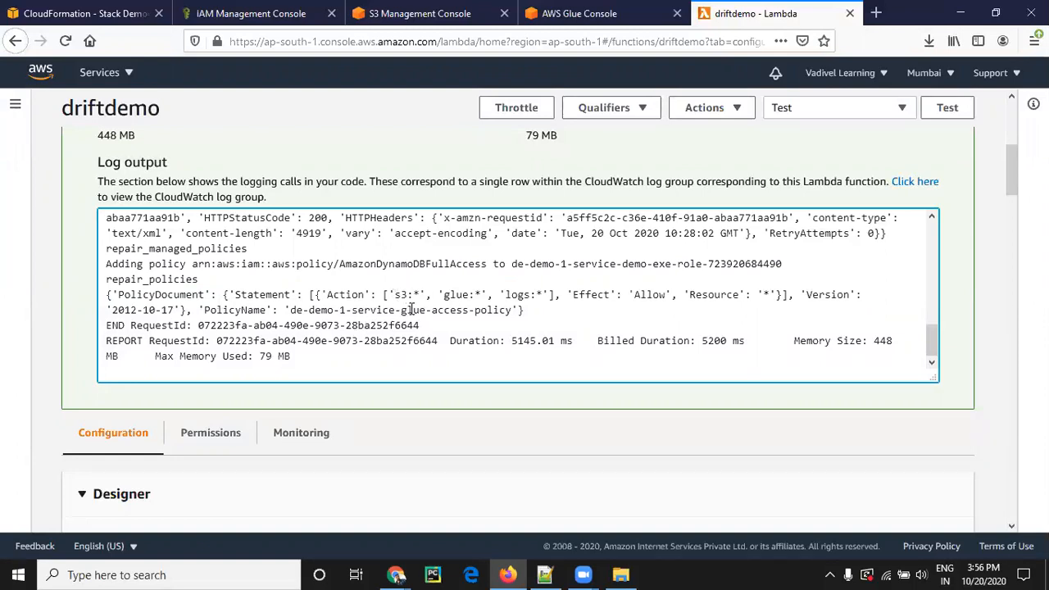
pyautogui.scroll(2, 412, 309)
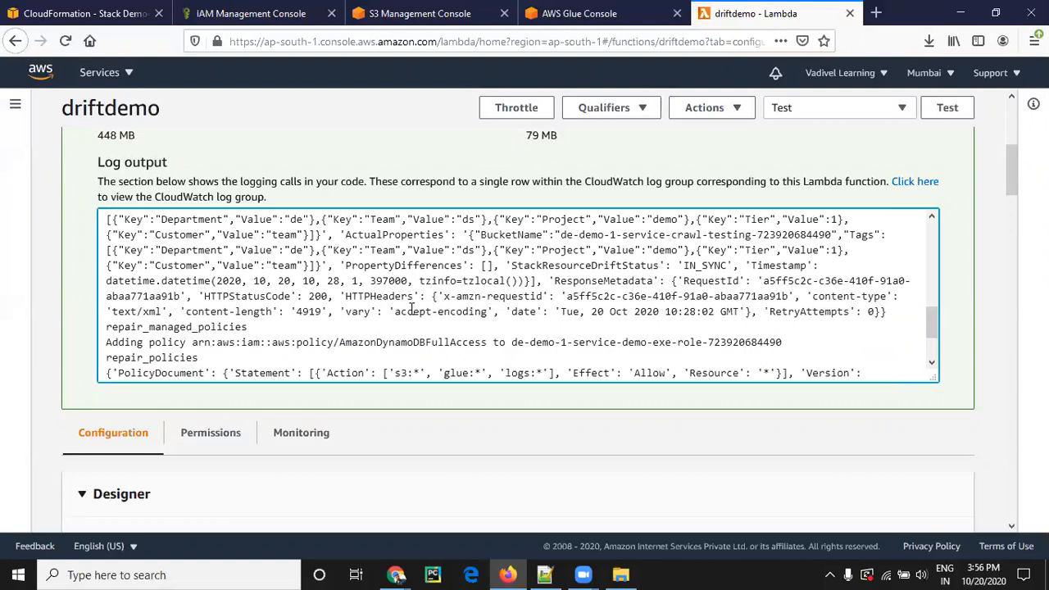
# - Review the end of the log output and the AWSRole expected and actual properties recorded further up
pyautogui.scroll(-2, 412, 309)
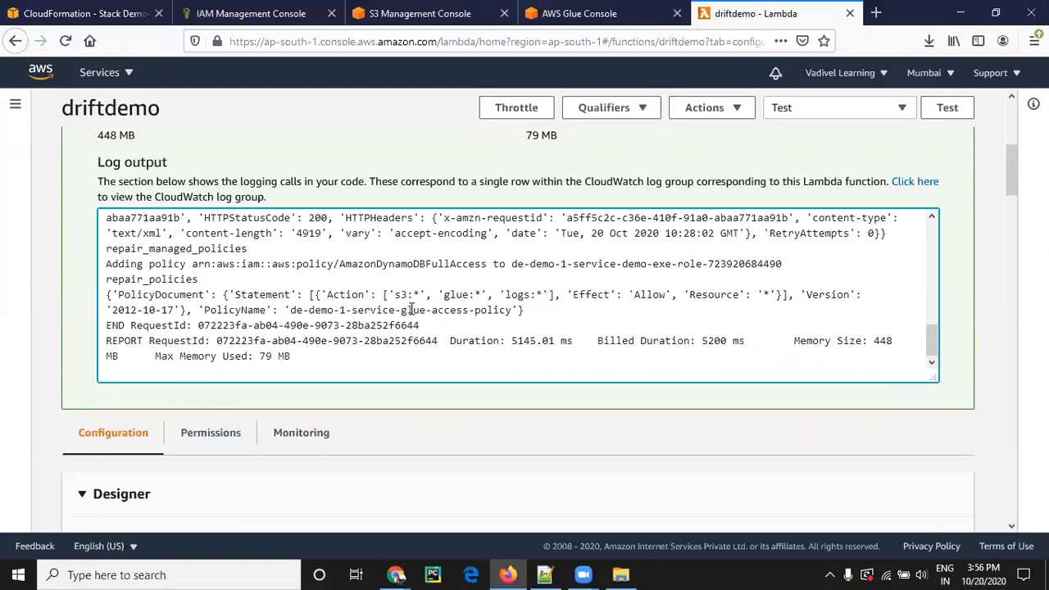
pyautogui.scroll(7, 413, 309)
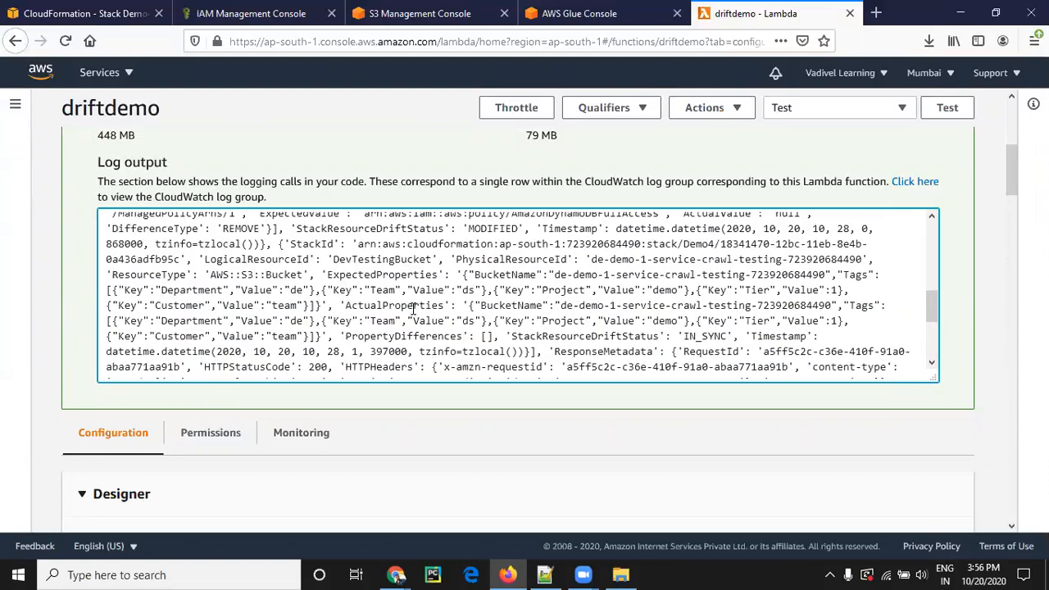
pyautogui.scroll(6, 450, 315)
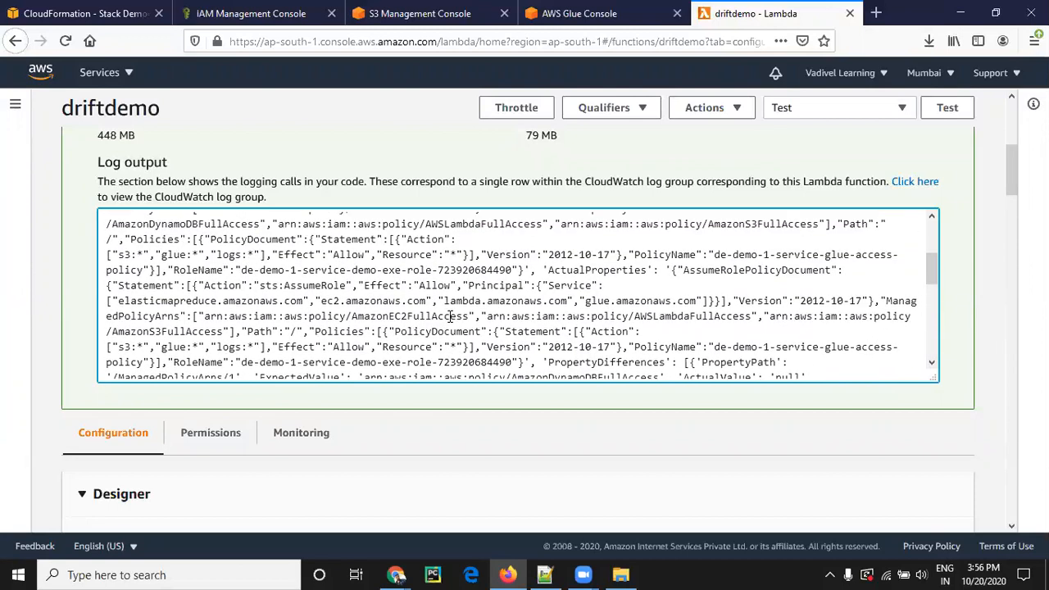
# - Reload the Demo4 stack's IAM role page and check its permissions policies, highlighting the AmazonDynamoDBFullAccess entry
pyautogui.click(271, 17)
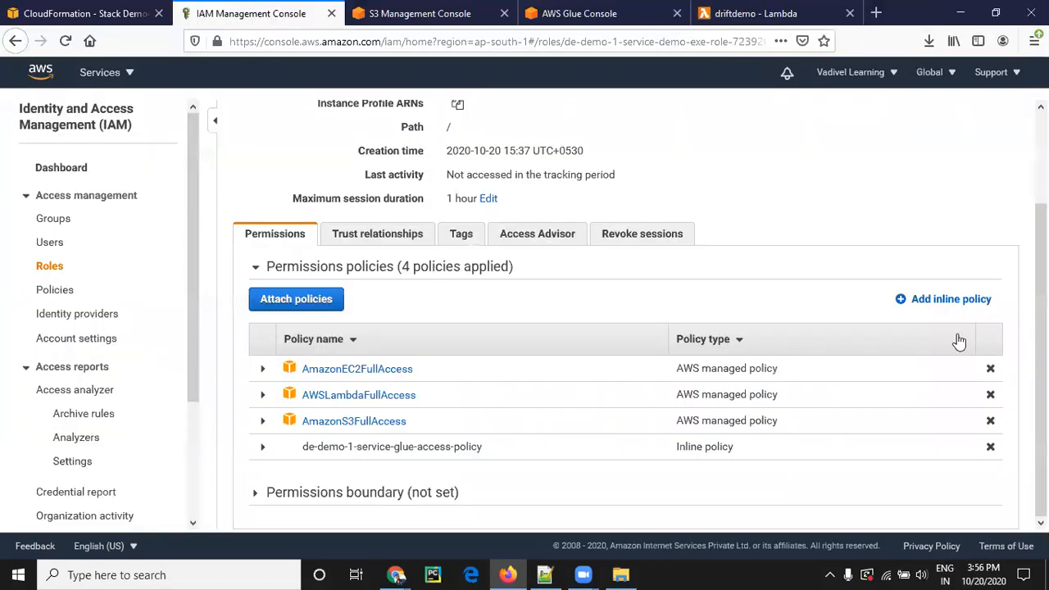
pyautogui.click(65, 41)
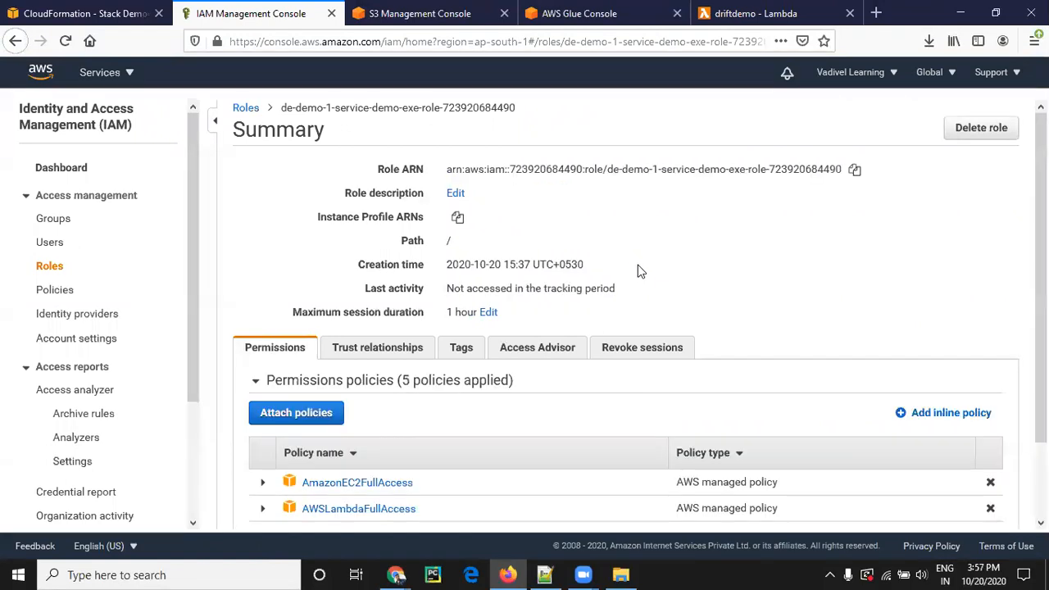
pyautogui.scroll(-2, 370, 435)
pyautogui.click(342, 447)
pyautogui.scroll(-2, 771, 431)
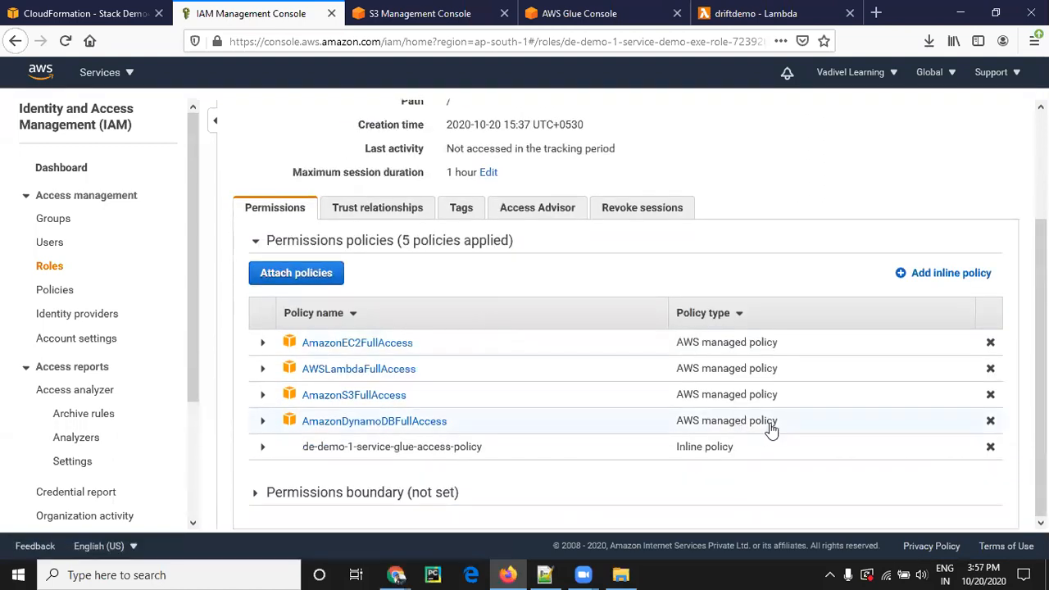
pyautogui.moveTo(813, 424); pyautogui.dragTo(274, 429)
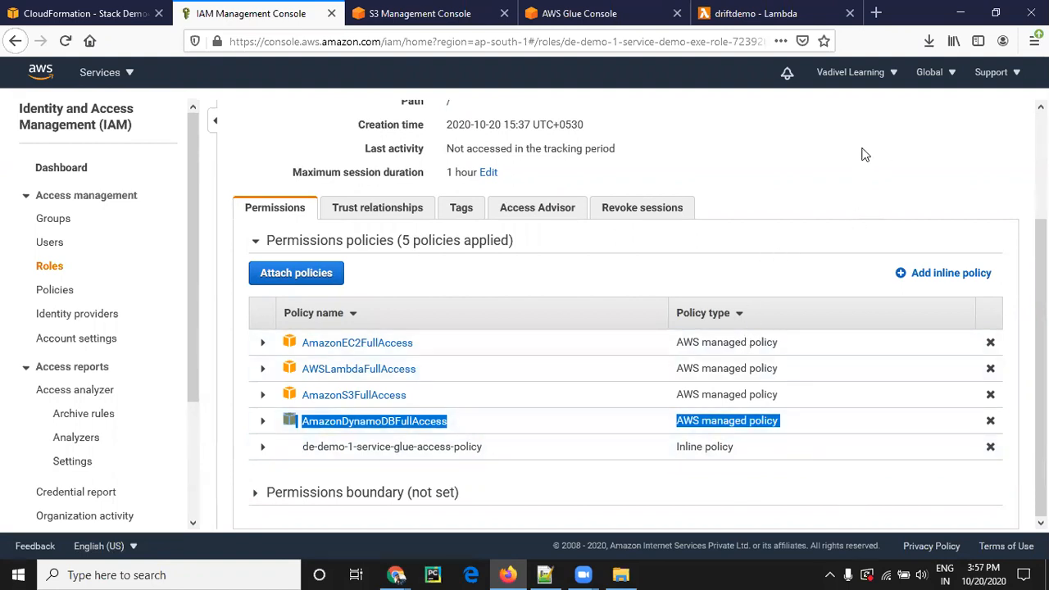
pyautogui.click(783, 202)
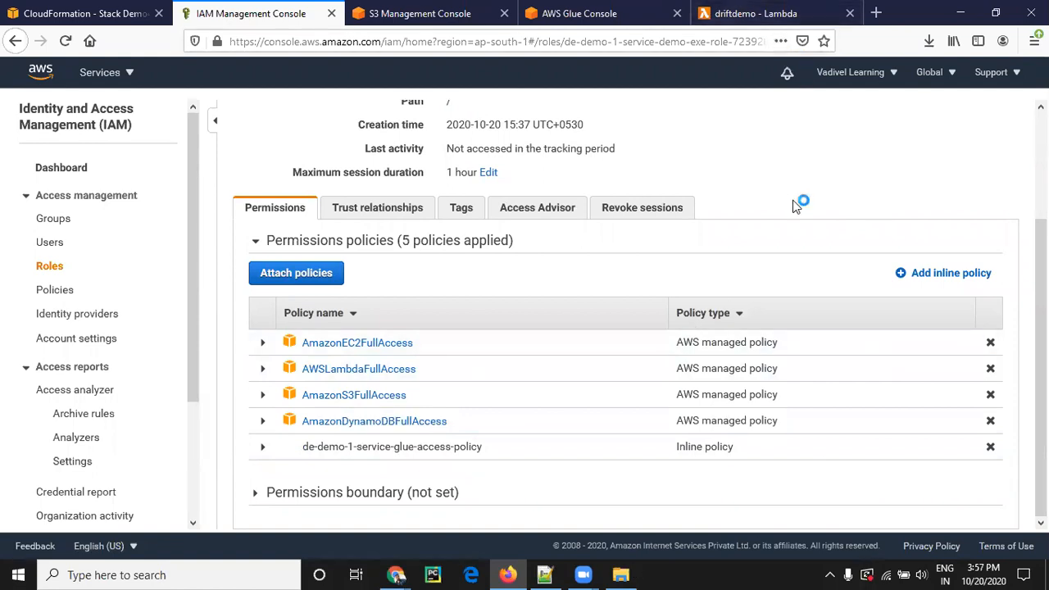
# - Edit the JSON of the inline policy de-demo-1-service-glue-access-policy to remove the "s3:*" action, and save the changes
pyautogui.click(263, 448)
pyautogui.scroll(-3, 488, 348)
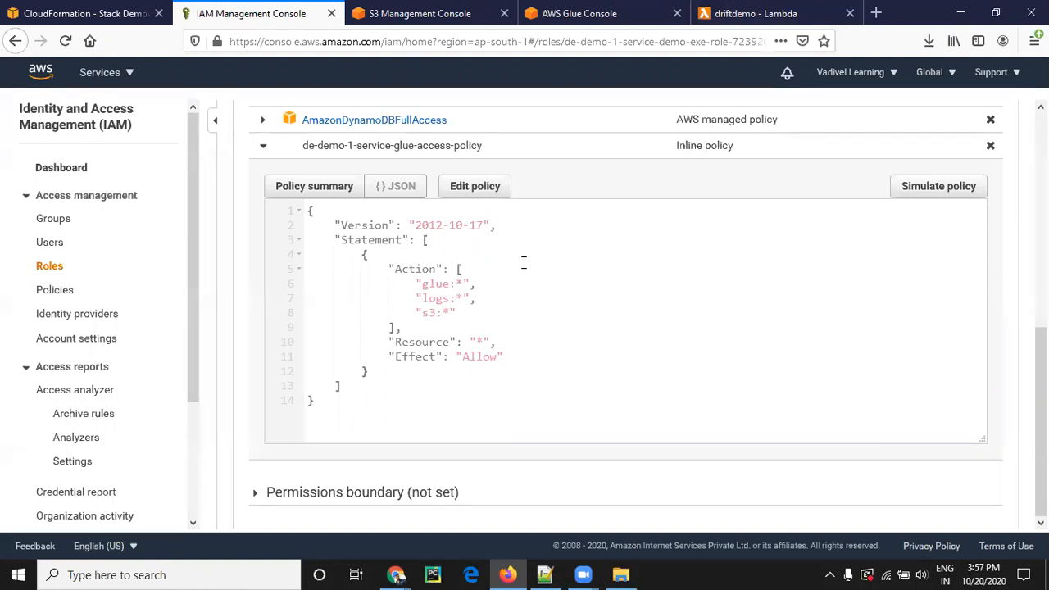
pyautogui.click(487, 197)
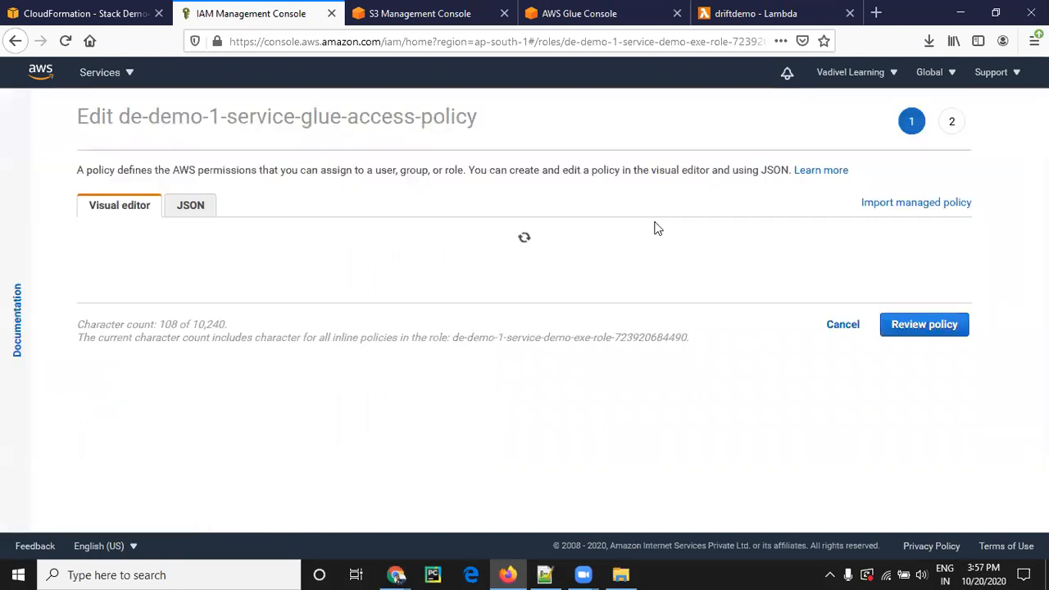
pyautogui.click(204, 216)
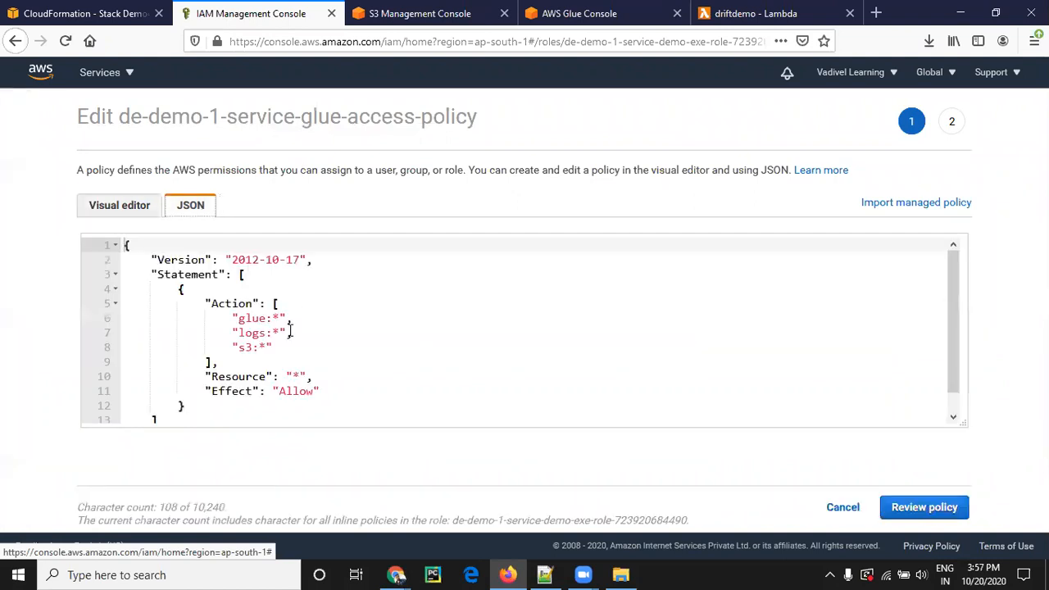
pyautogui.moveTo(286, 333); pyautogui.dragTo(300, 345)
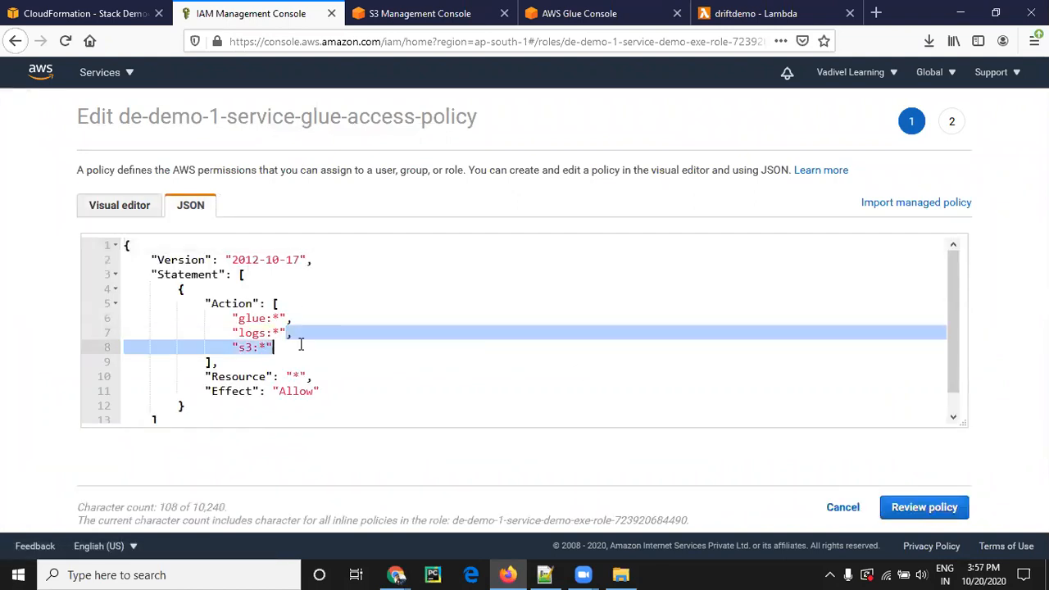
pyautogui.press('BackSpace')
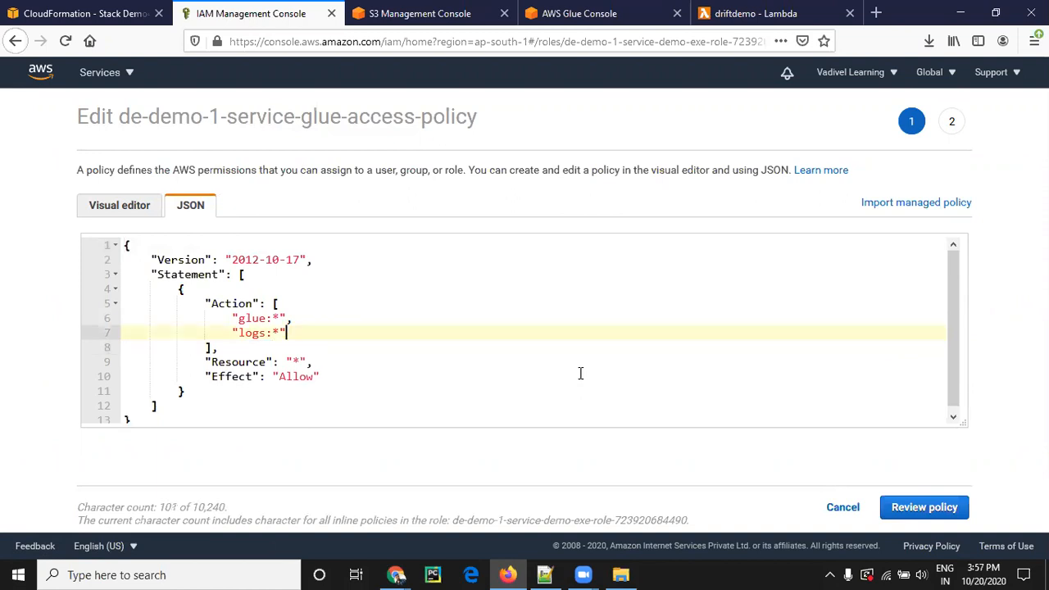
pyautogui.click(925, 509)
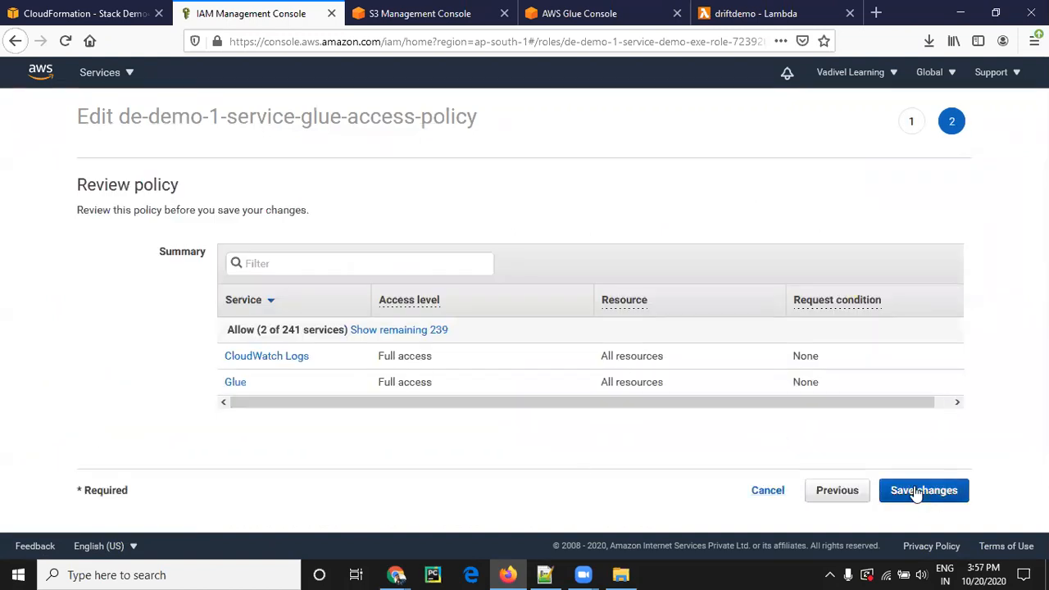
pyautogui.click(914, 490)
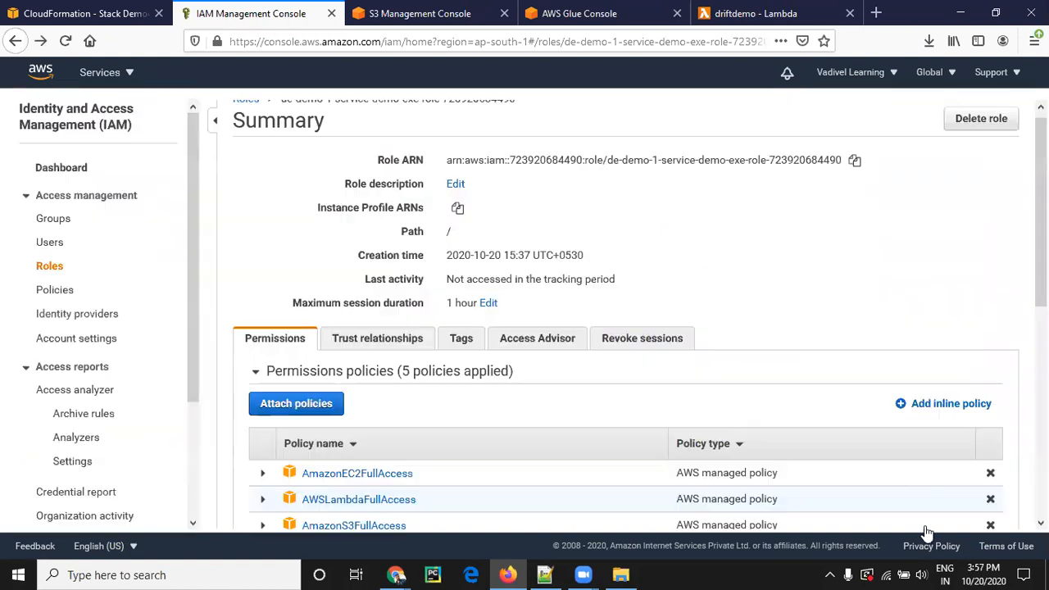
# - Check the inline policy's saved JSON on the role page, collapse it and reload the page
pyautogui.scroll(-1, 469, 271)
pyautogui.scroll(-2, 469, 270)
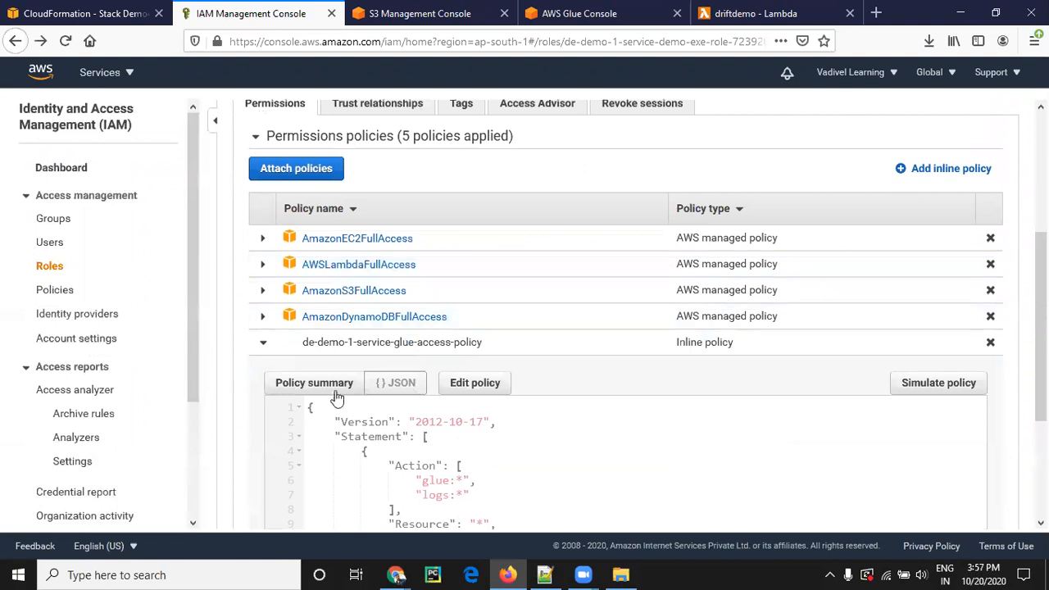
pyautogui.click(263, 345)
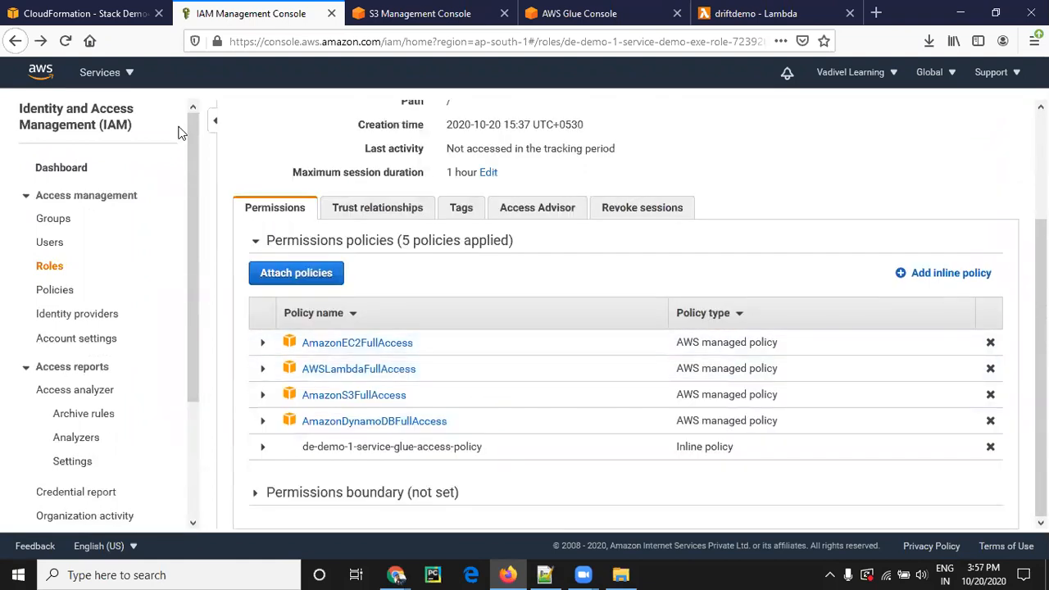
pyautogui.click(65, 41)
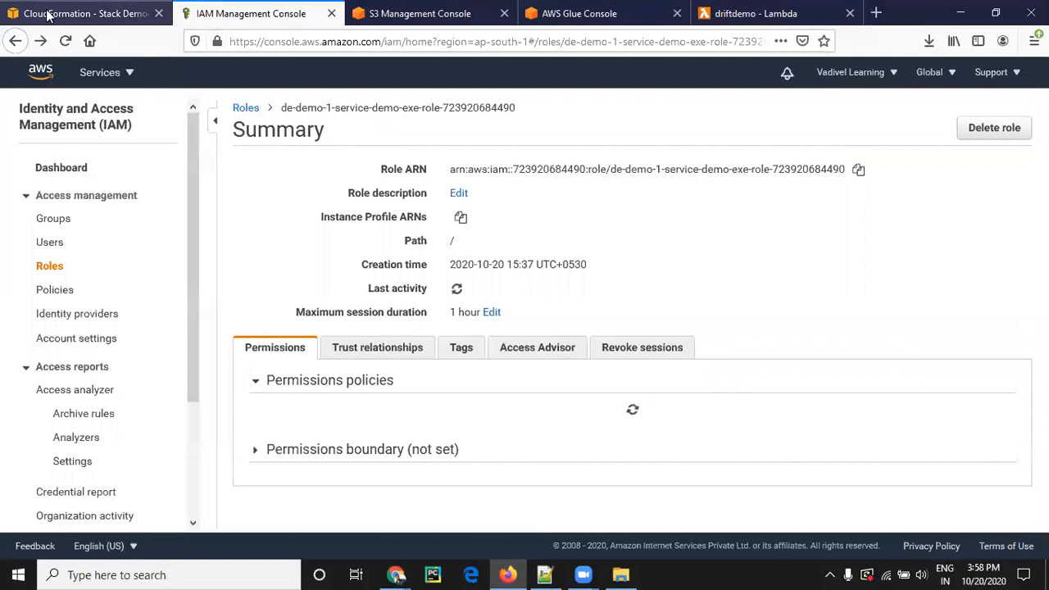
# - Go back to the CloudFormation stack list and start drift detection on the Demo4 stack
pyautogui.click(37, 12)
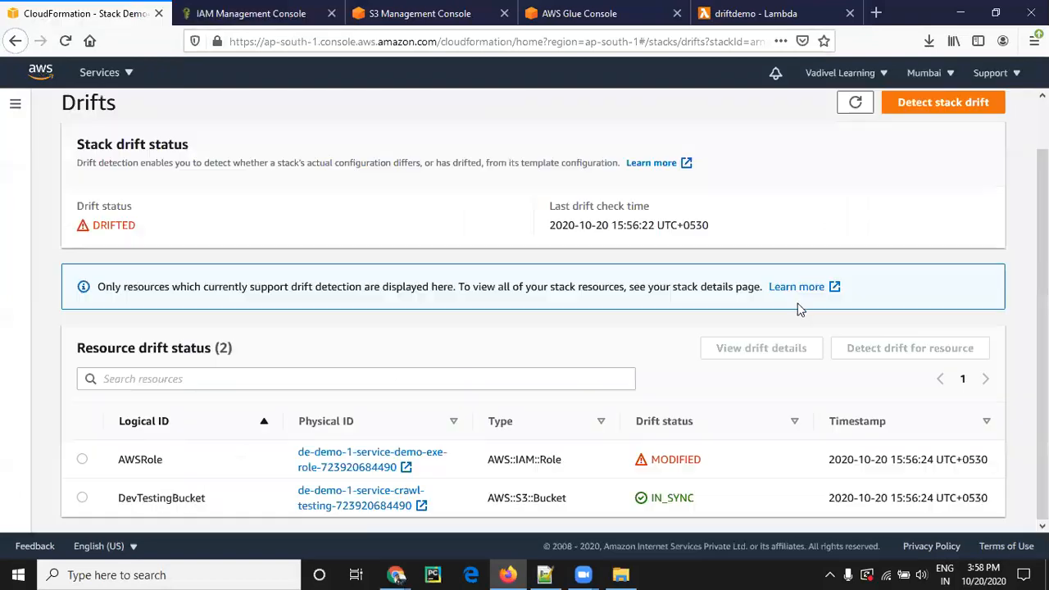
pyautogui.click(856, 103)
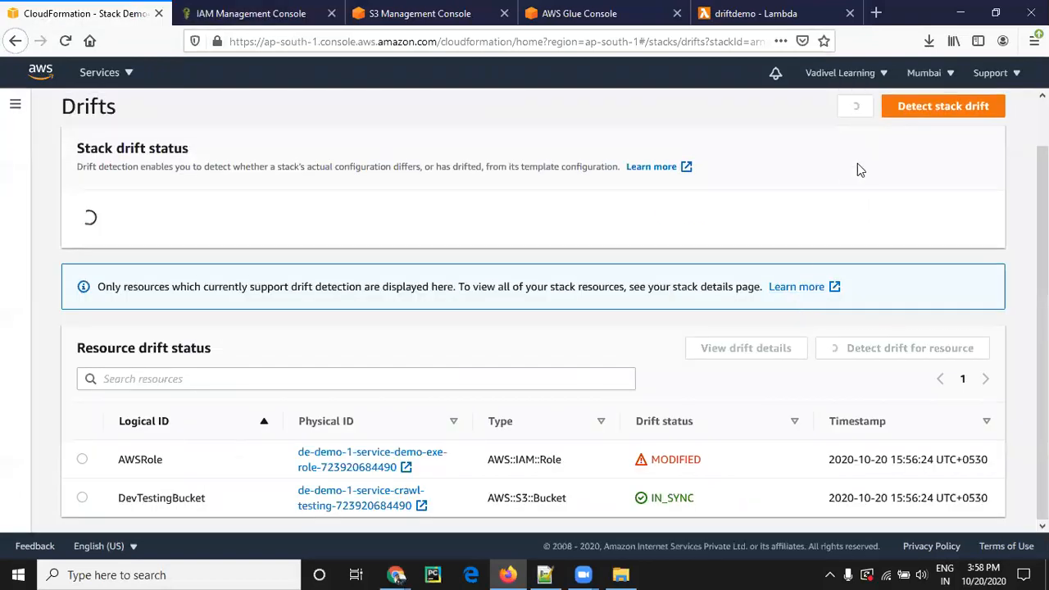
pyautogui.scroll(1, 795, 227)
pyautogui.click(186, 115)
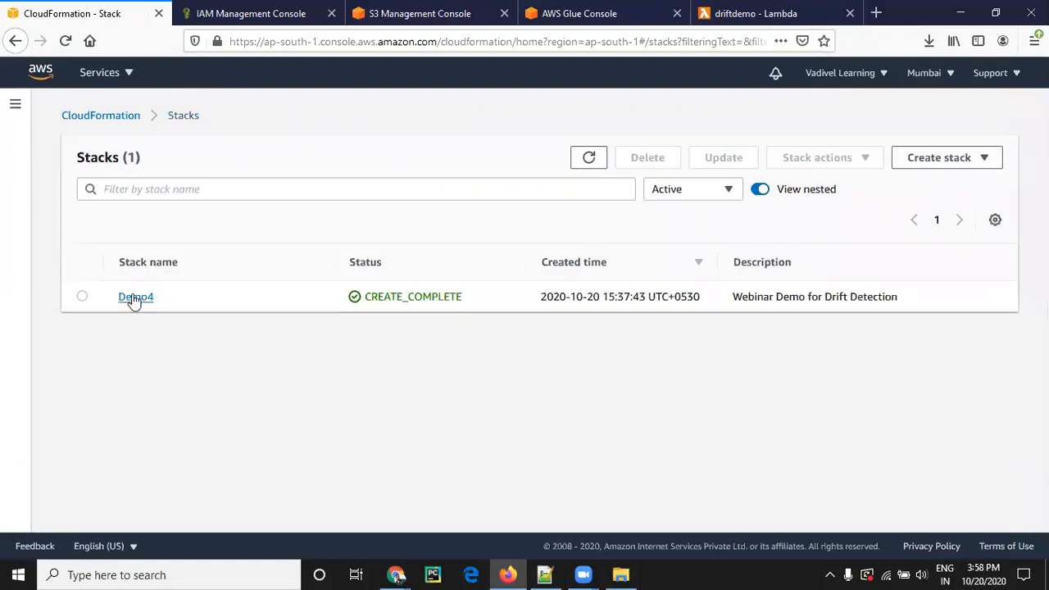
pyautogui.click(82, 297)
pyautogui.click(856, 159)
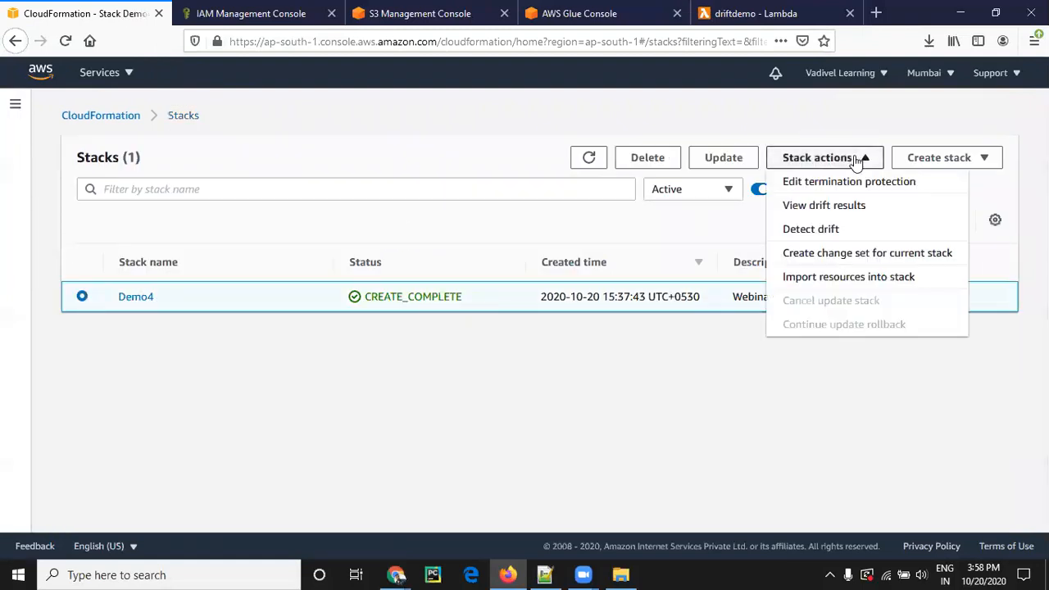
pyautogui.click(843, 232)
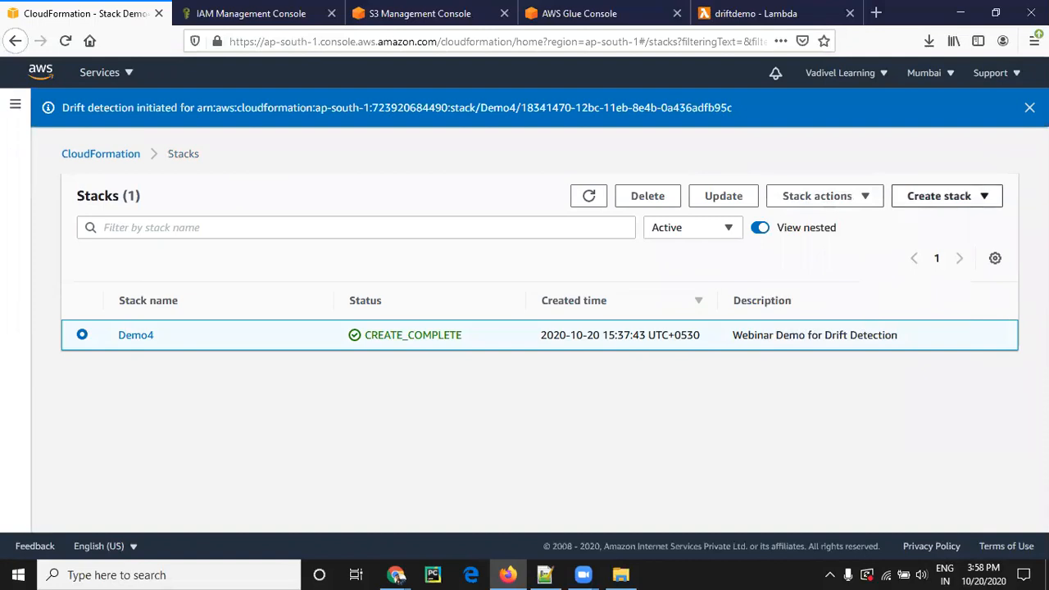
# - Open the Demo4 stack's drift results and review the stack and resource drift statuses
pyautogui.click(828, 160)
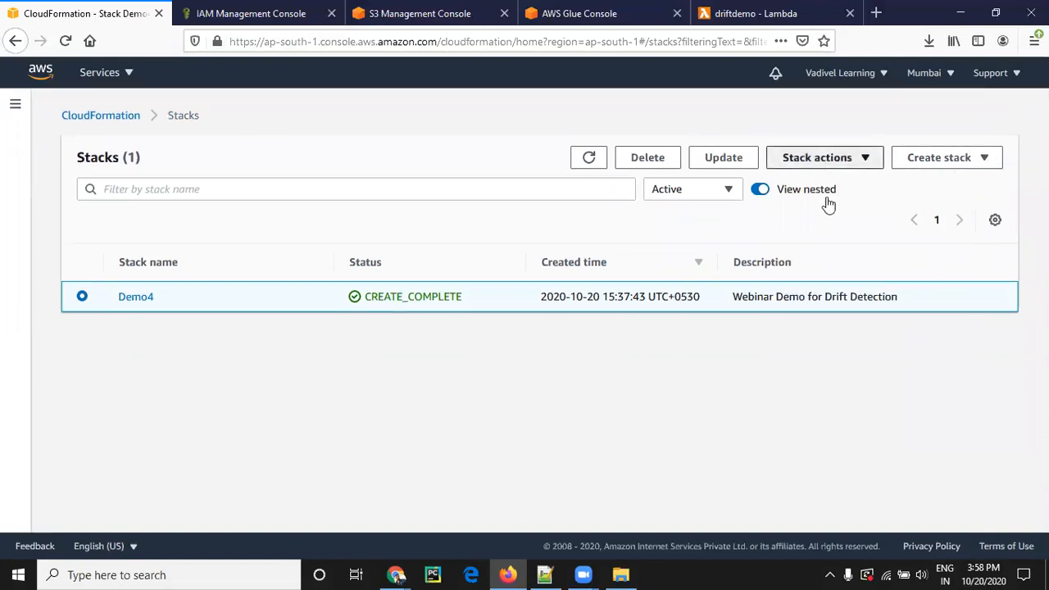
pyautogui.click(831, 207)
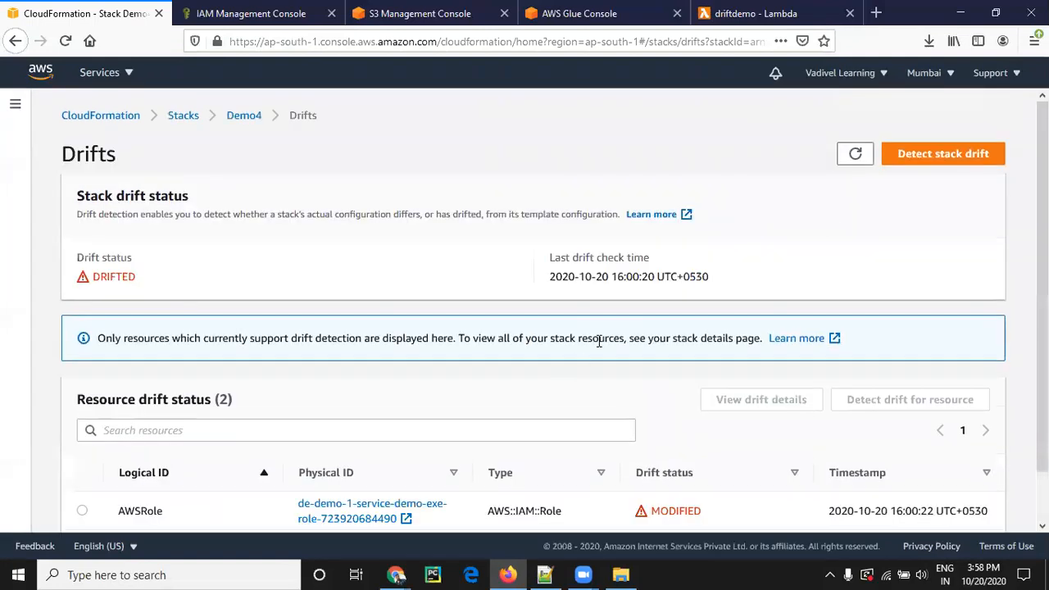
pyautogui.scroll(-1, 253, 461)
pyautogui.scroll(1, 864, 254)
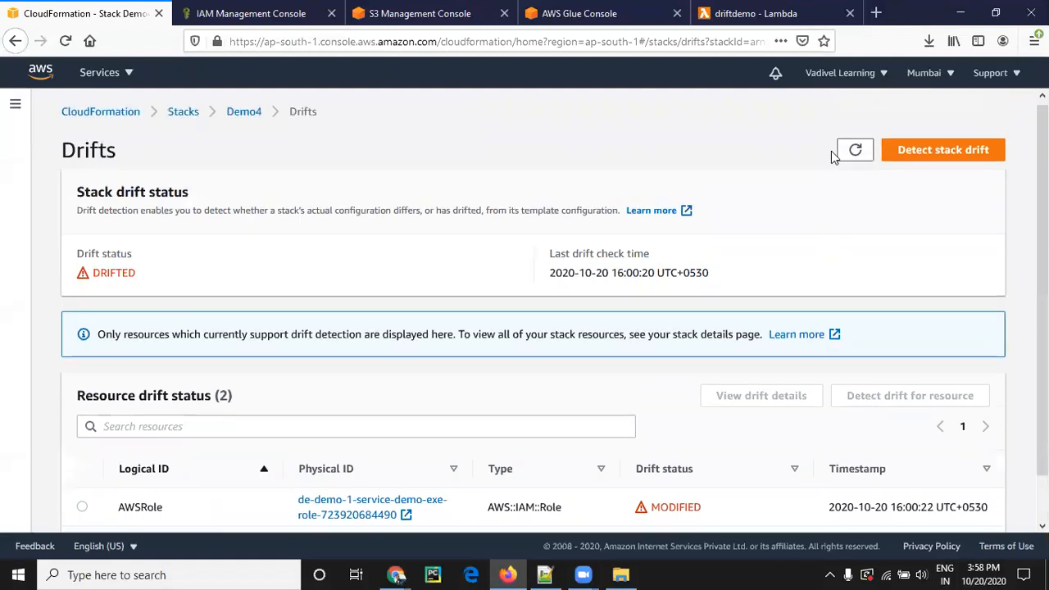
# - Return to the driftdemo Lambda function, dismiss the old execution result, reload the page and run the function with the Test event
pyautogui.hotkey('ctrl', 'shift', 'Tab')
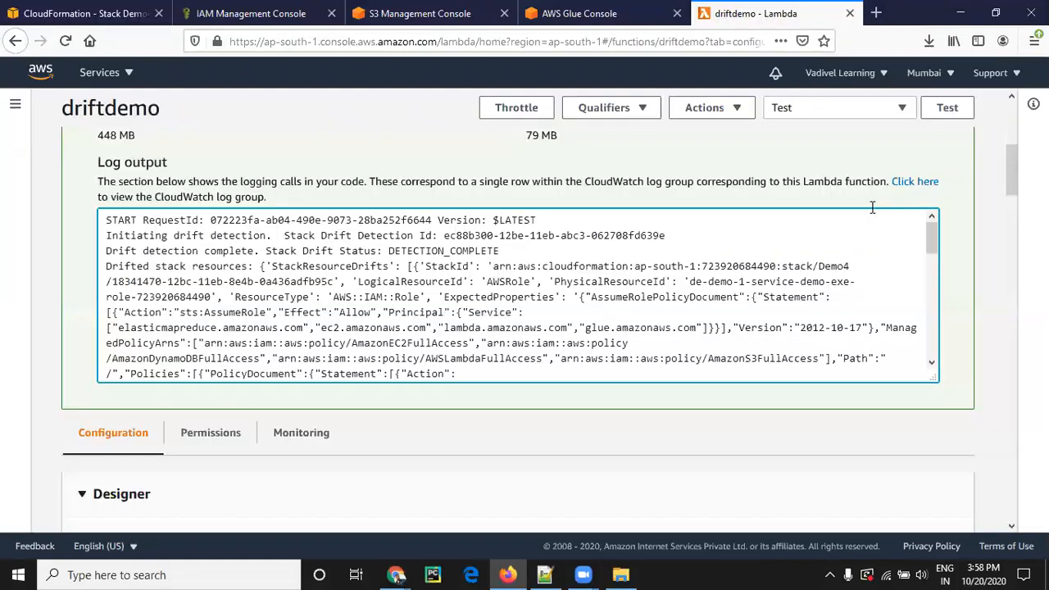
pyautogui.scroll(5, 881, 197)
pyautogui.click(947, 196)
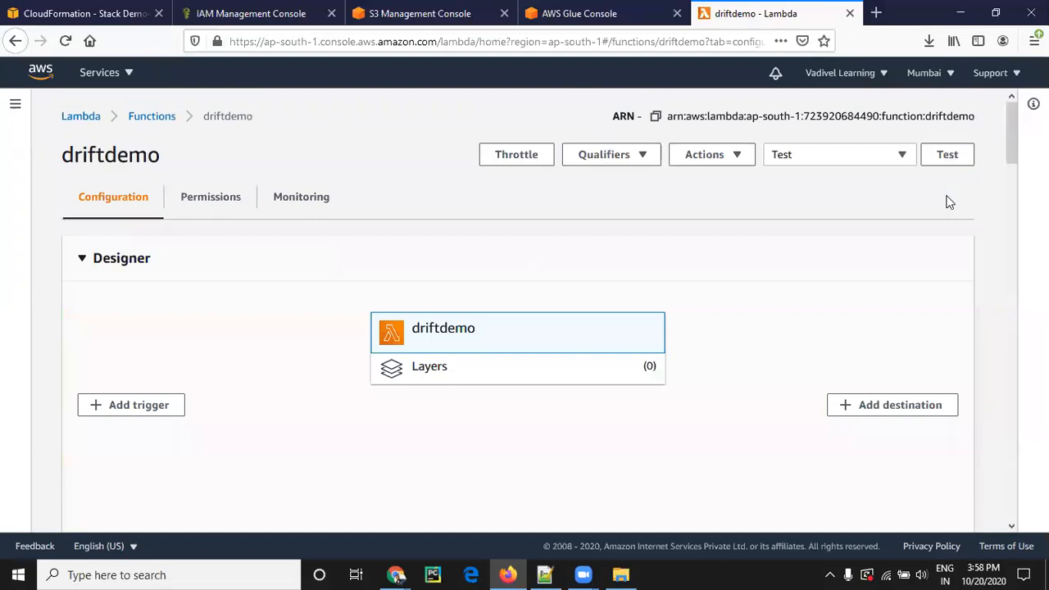
pyautogui.click(65, 40)
pyautogui.click(964, 155)
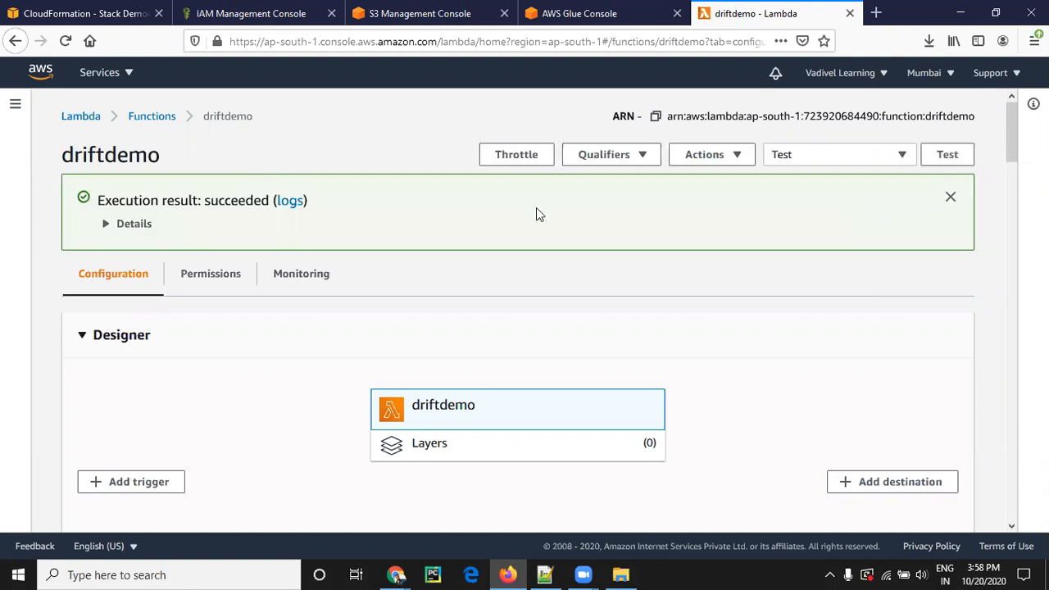
# - Expand the new execution result details and read the drifted stack resources for AWSRole and DevTestingBucket in the log output
pyautogui.click(107, 225)
pyautogui.scroll(-3, 398, 324)
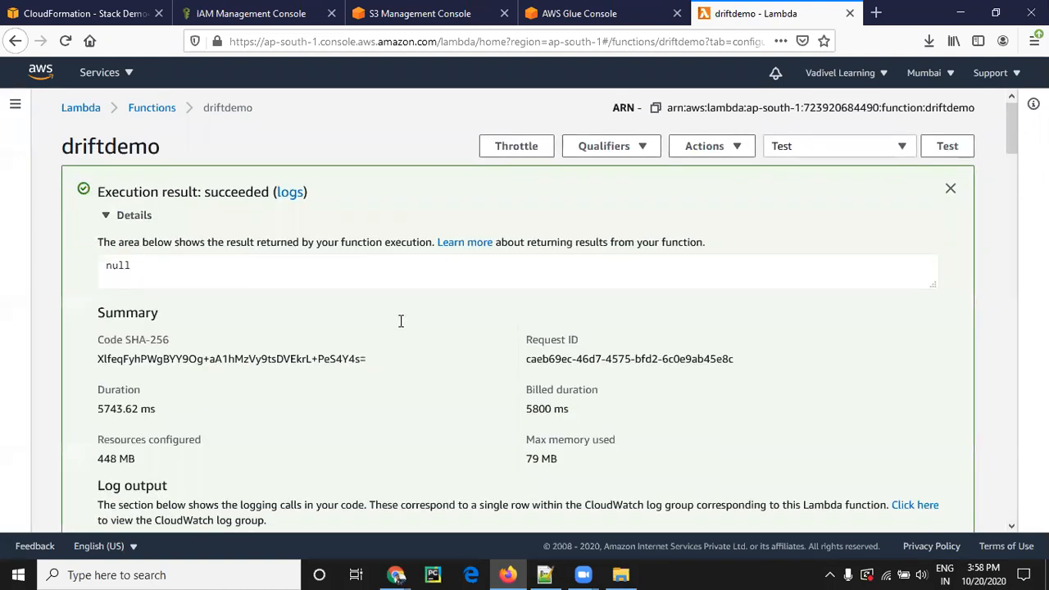
pyautogui.scroll(-3, 217, 251)
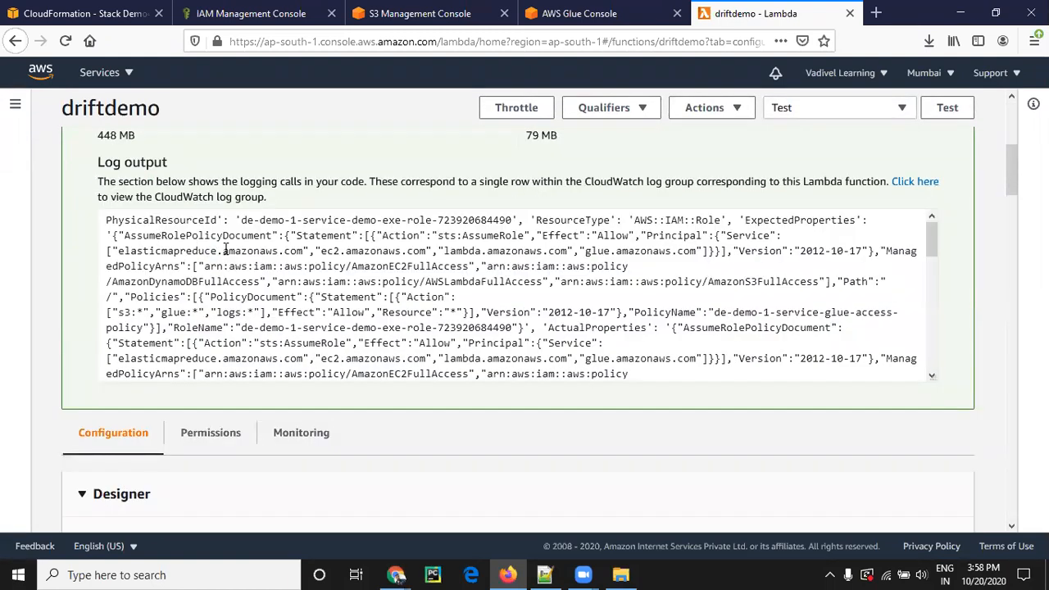
pyautogui.scroll(2, 226, 250)
pyautogui.scroll(-3, 276, 274)
pyautogui.scroll(-2, 400, 269)
pyautogui.scroll(-4, 400, 269)
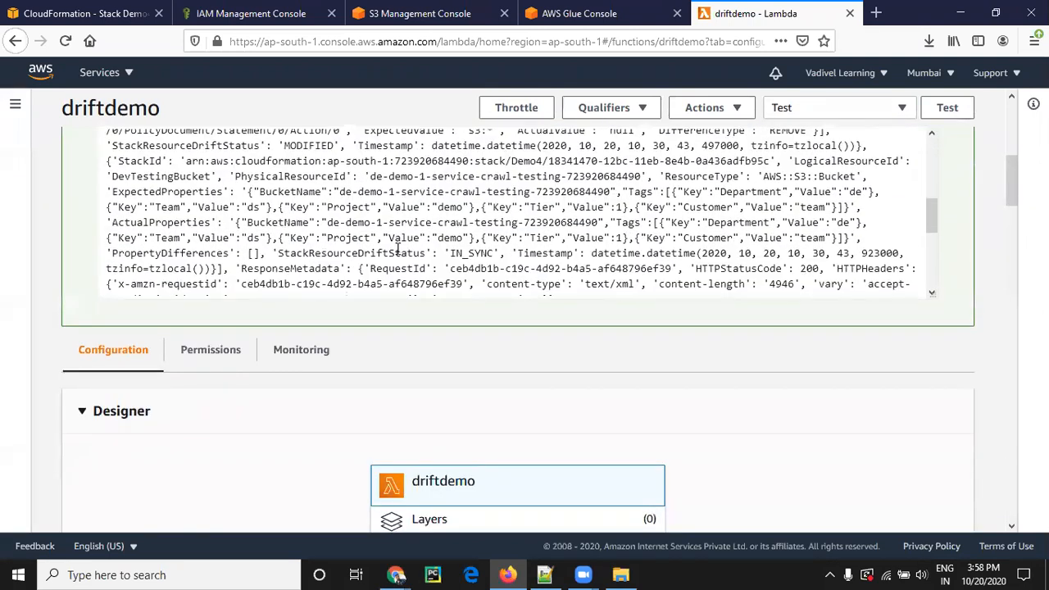
# - Examine the policy repair entries at the end of the log output, highlighting the lines from repair_managed_policies to repair_policies
pyautogui.scroll(-3, 398, 250)
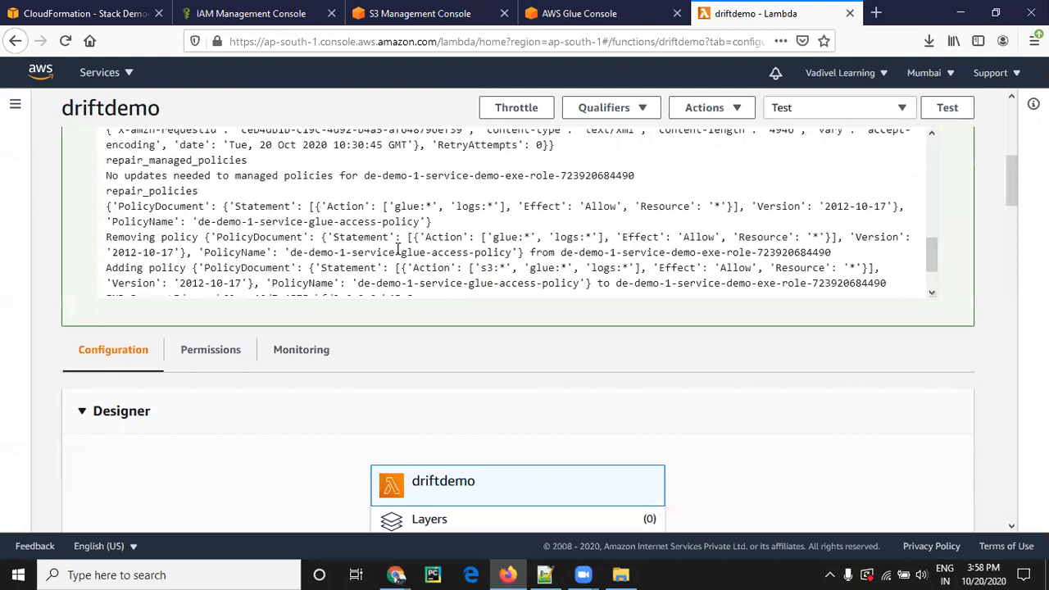
pyautogui.moveTo(106, 160); pyautogui.dragTo(334, 206)
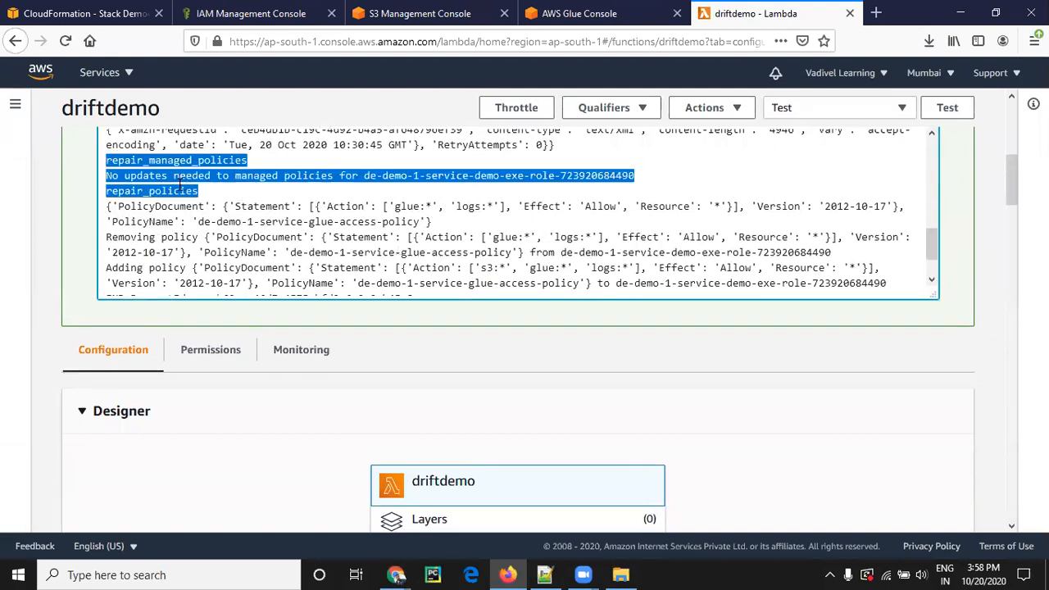
pyautogui.scroll(-1, 312, 194)
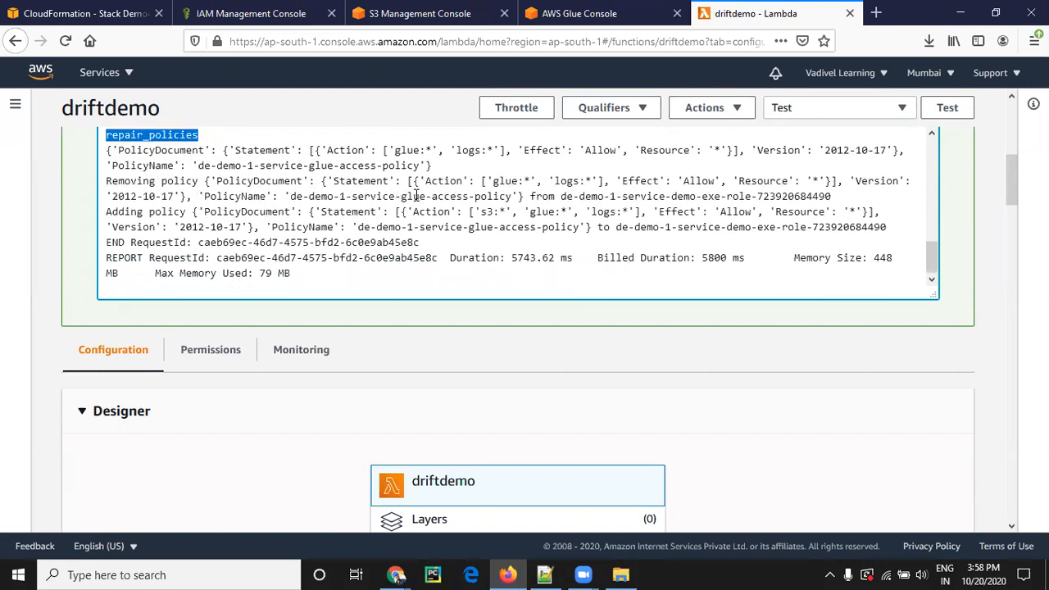
# - Reread the drift details and repair entries in the log output, highlighting the s3, glue and logs actions in the added policy
pyautogui.click(387, 209)
pyautogui.scroll(-2, 390, 211)
pyautogui.scroll(4, 401, 234)
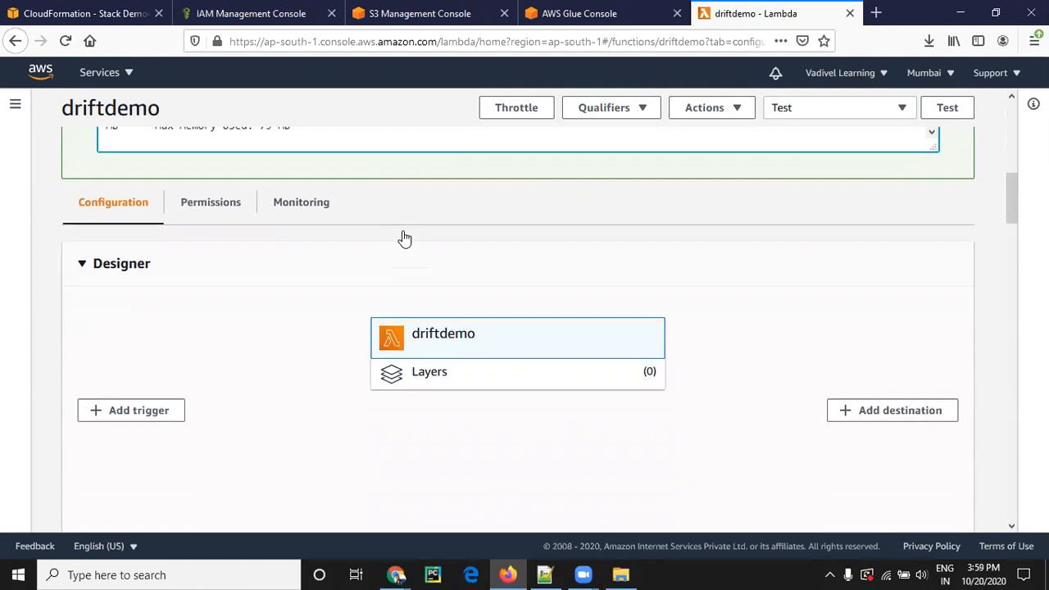
pyautogui.scroll(6, 421, 246)
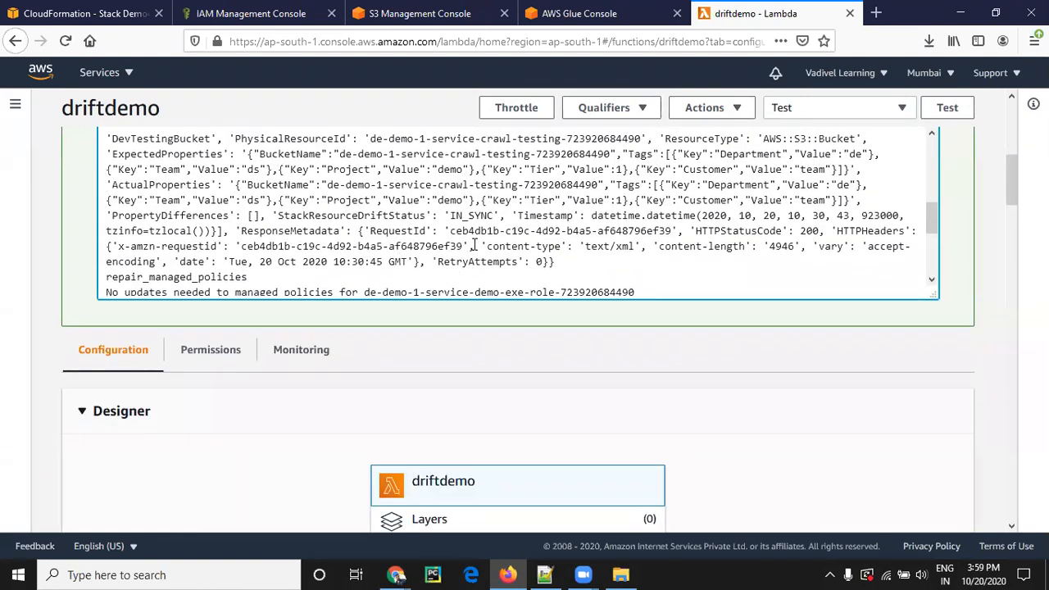
pyautogui.scroll(5, 475, 243)
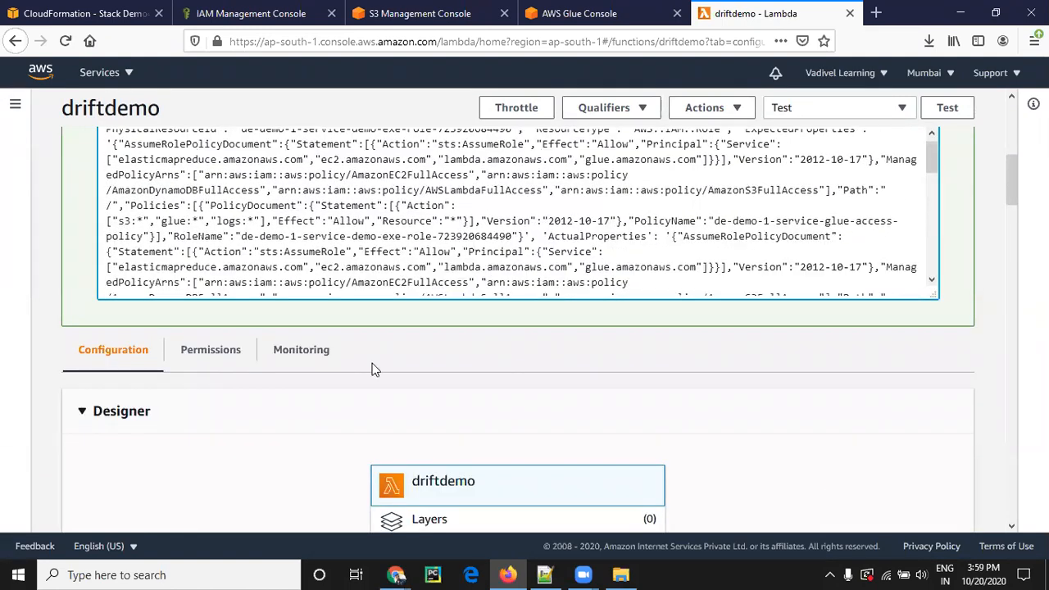
pyautogui.scroll(-3, 464, 341)
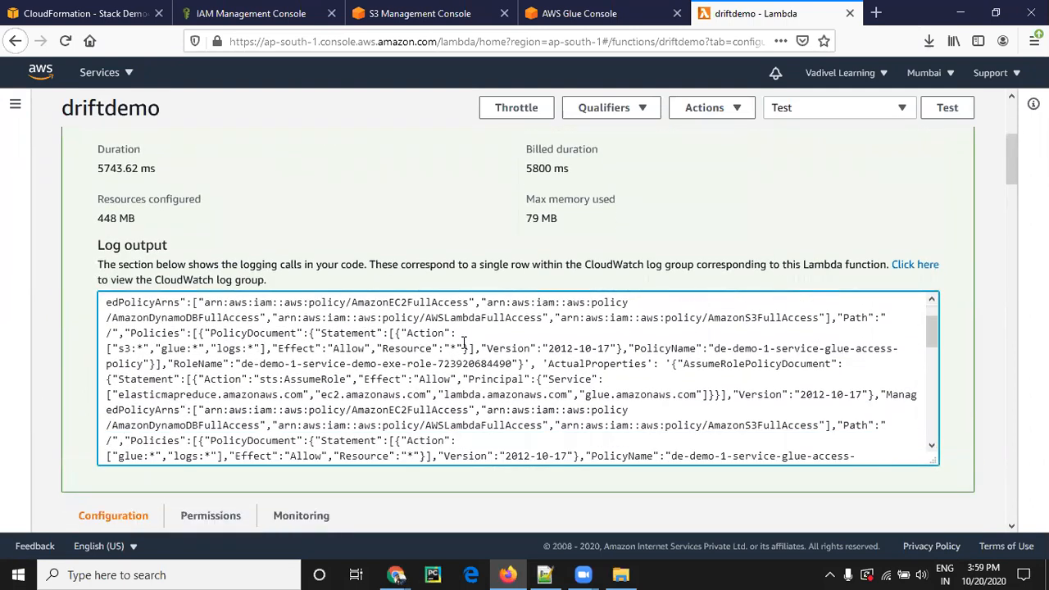
pyautogui.scroll(-1, 464, 341)
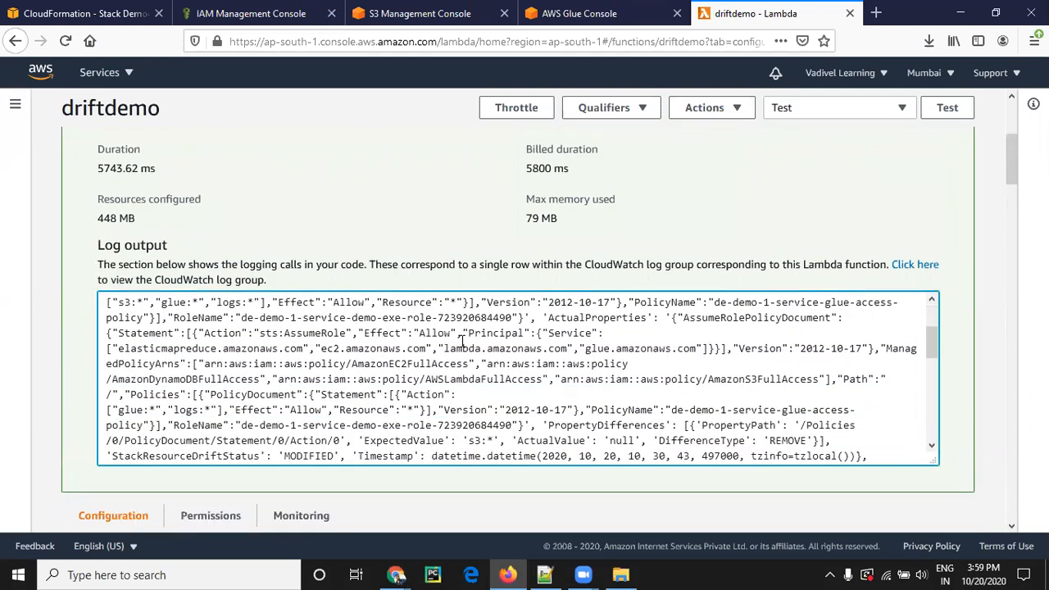
pyautogui.scroll(-3, 464, 341)
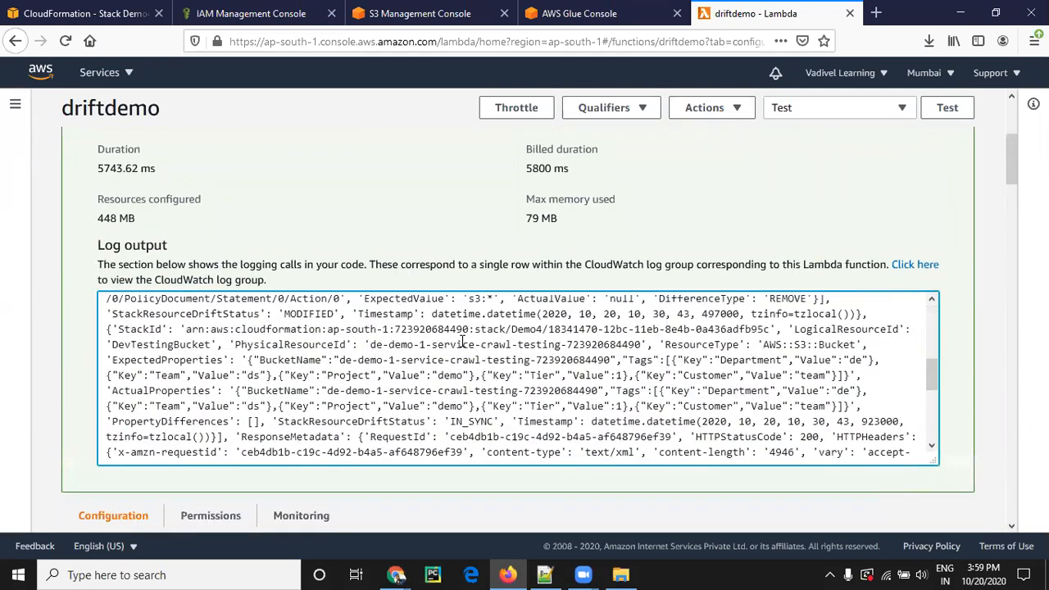
pyautogui.scroll(-3, 308, 372)
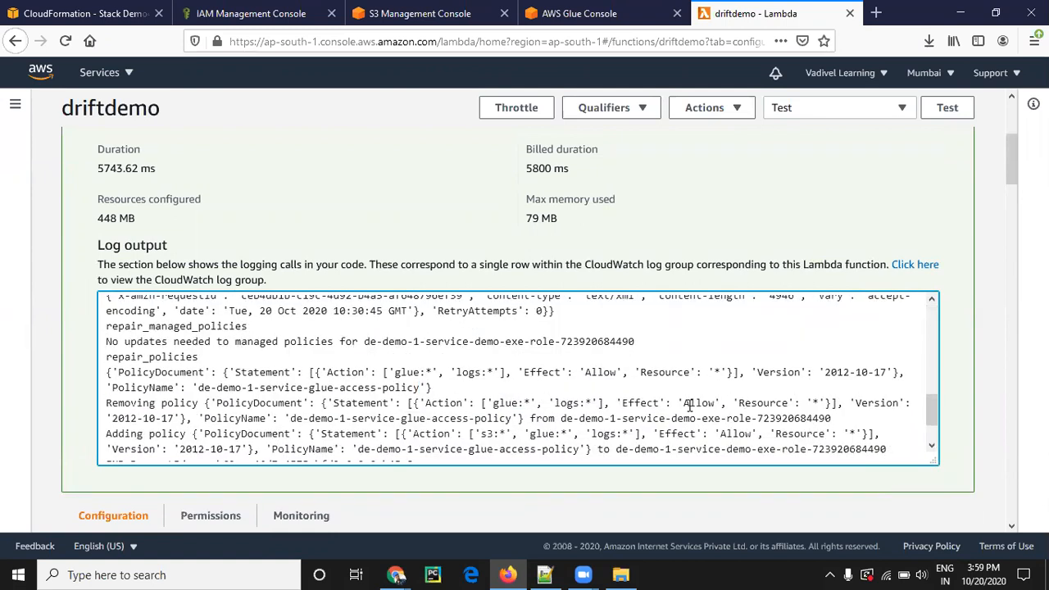
pyautogui.moveTo(641, 434); pyautogui.dragTo(469, 433)
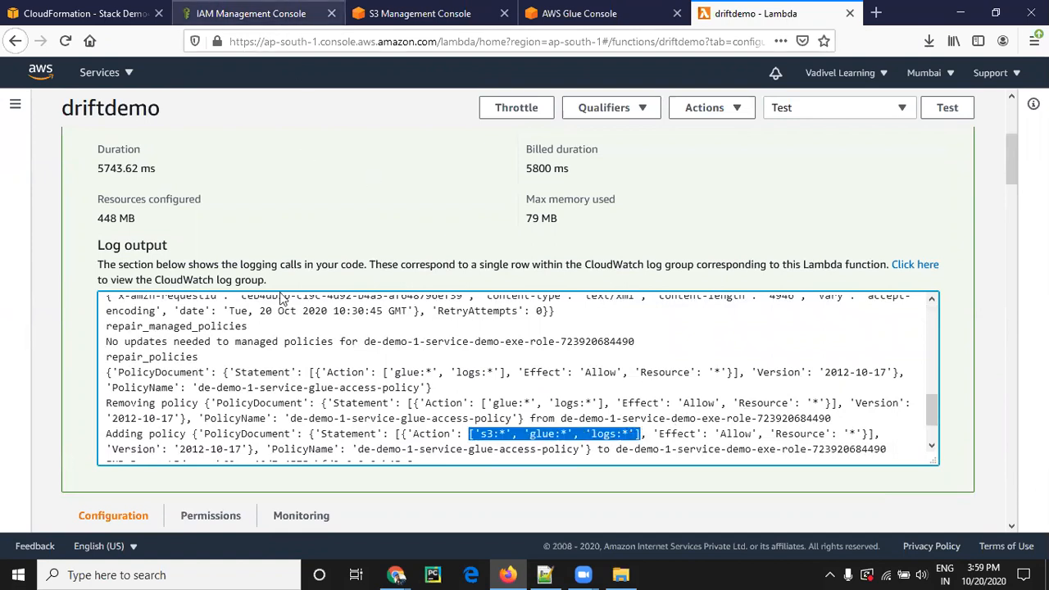
# - Reload the IAM role's page, list all its policies and inspect the JSON of the inline policy de-demo-1-service-glue-access-policy
pyautogui.hotkey('ctrl', '2')
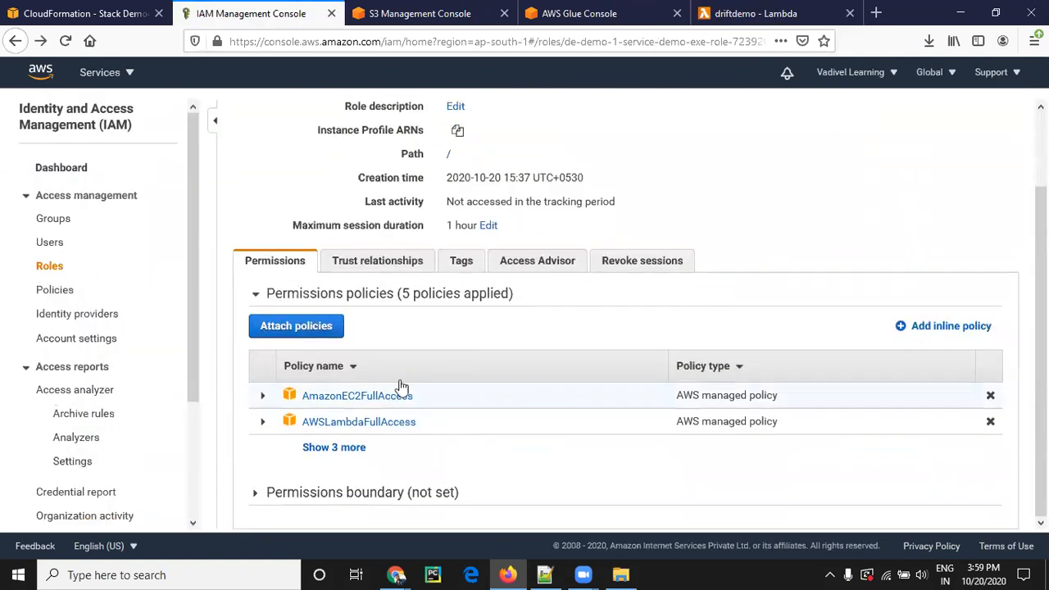
pyautogui.click(65, 41)
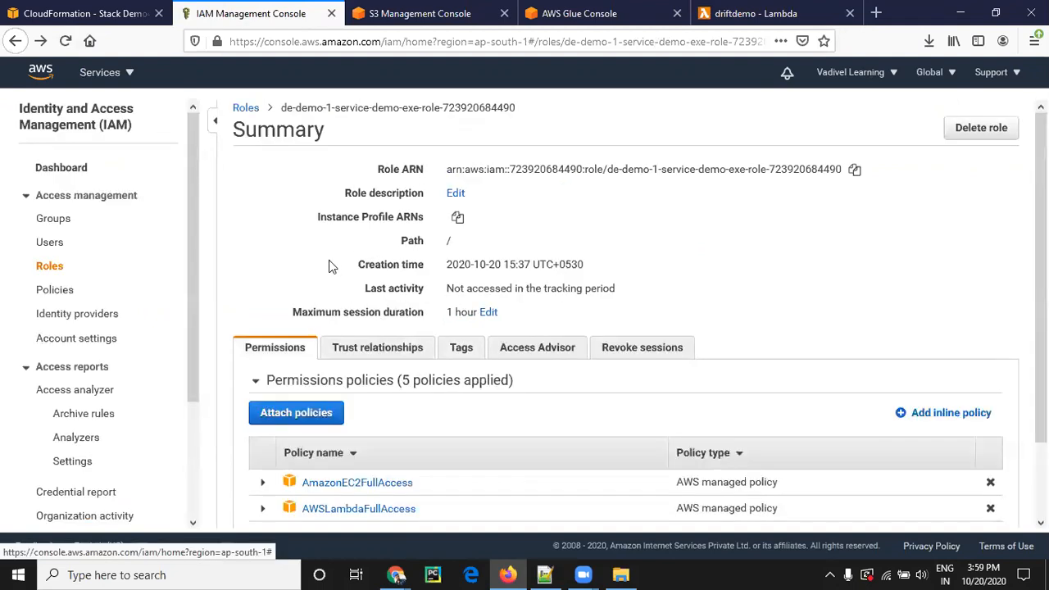
pyautogui.scroll(-2, 354, 446)
pyautogui.click(358, 450)
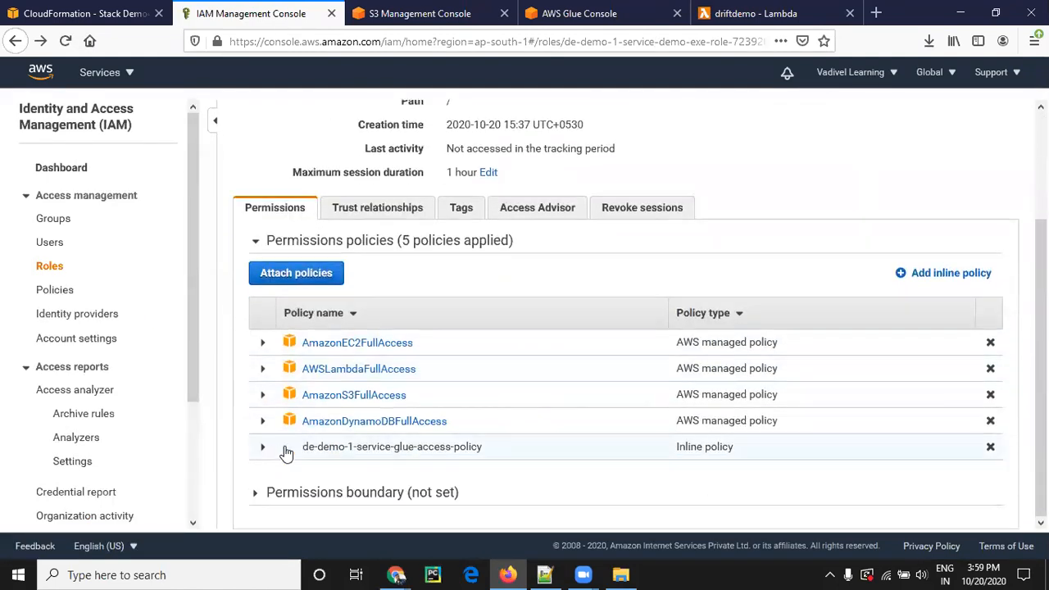
pyautogui.click(445, 452)
pyautogui.moveTo(479, 432); pyautogui.dragTo(405, 413)
pyautogui.click(482, 418)
pyautogui.click(520, 412)
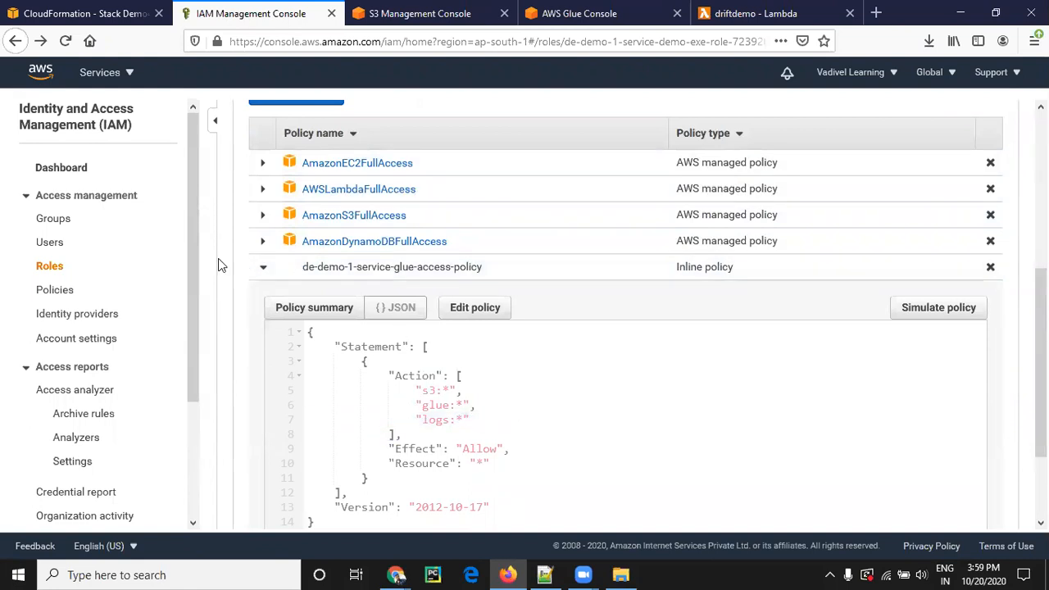
pyautogui.click(263, 267)
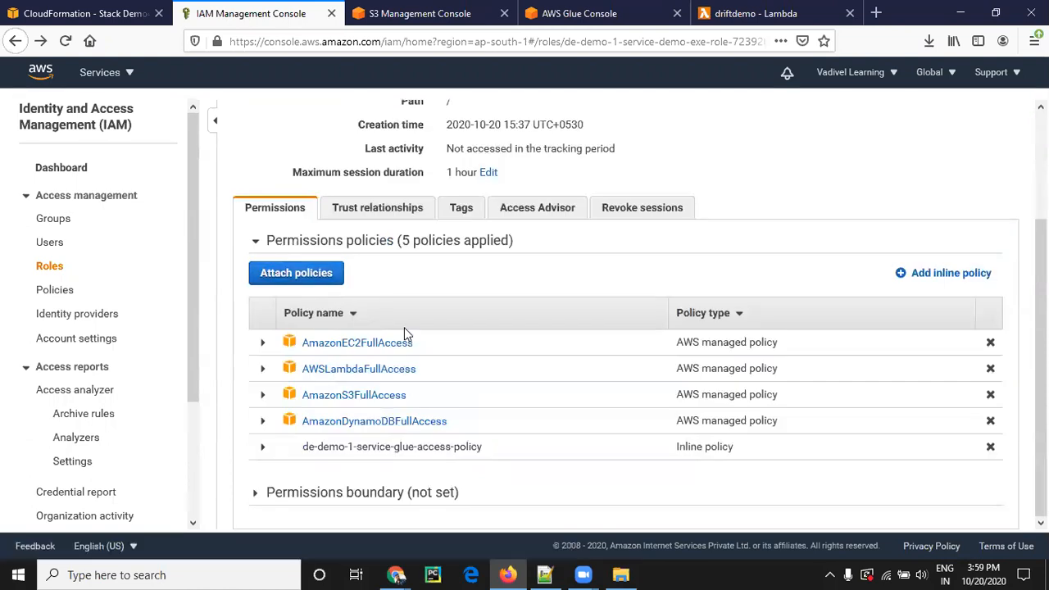
# - Leave the CloudFormation drift results, open the CloudWatch event rules and start creating a new rule
pyautogui.click(70, 8)
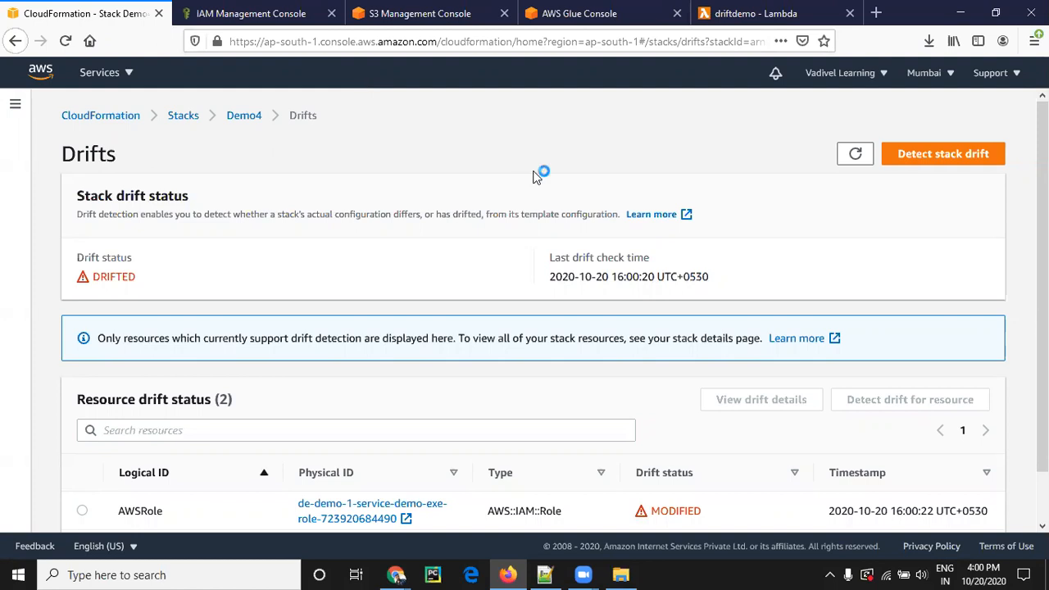
pyautogui.click(96, 118)
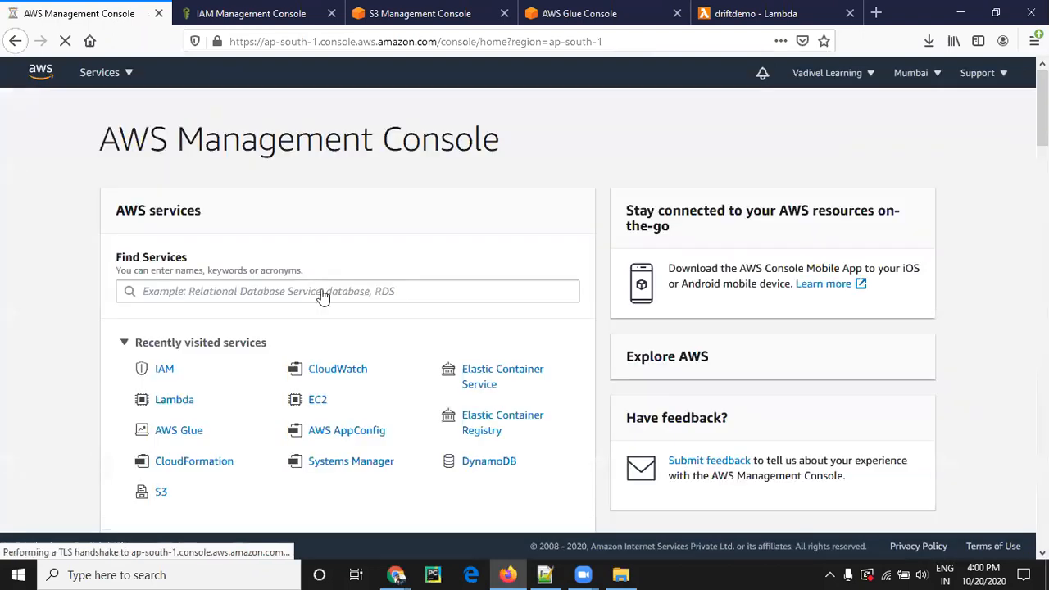
pyautogui.click(353, 372)
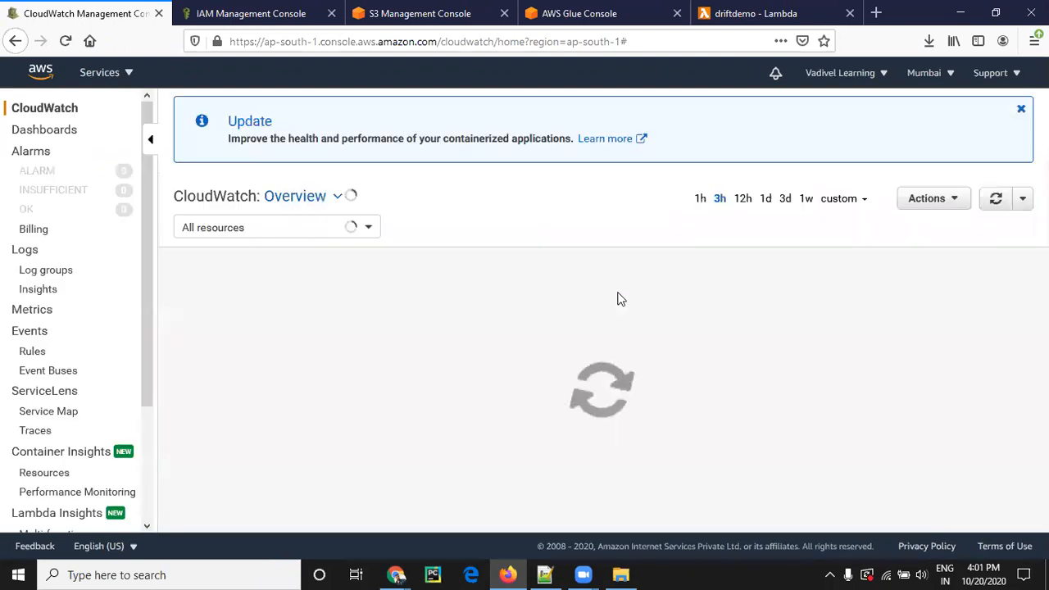
pyautogui.click(32, 353)
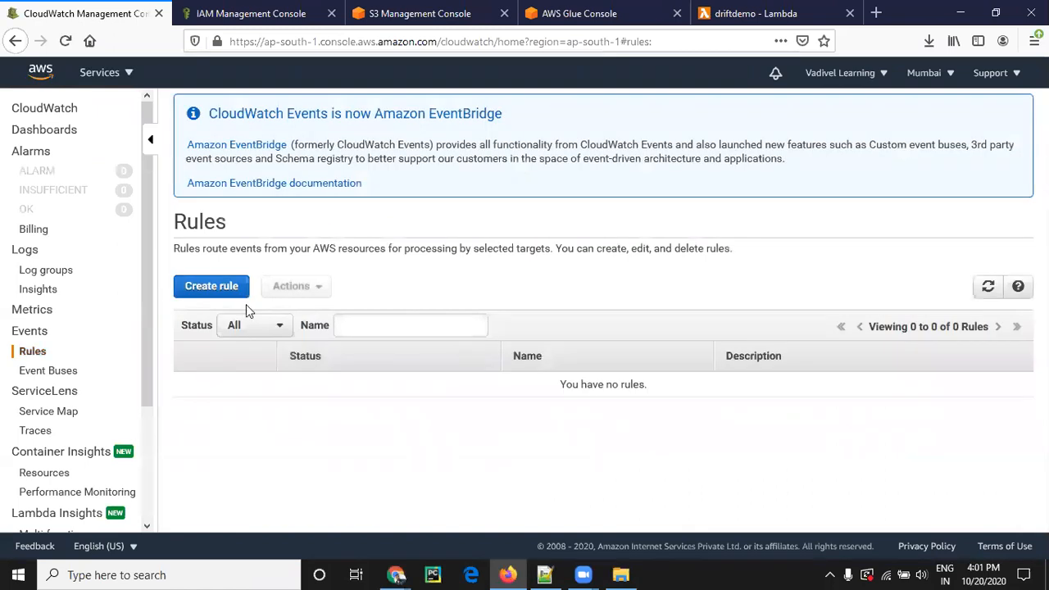
pyautogui.click(230, 291)
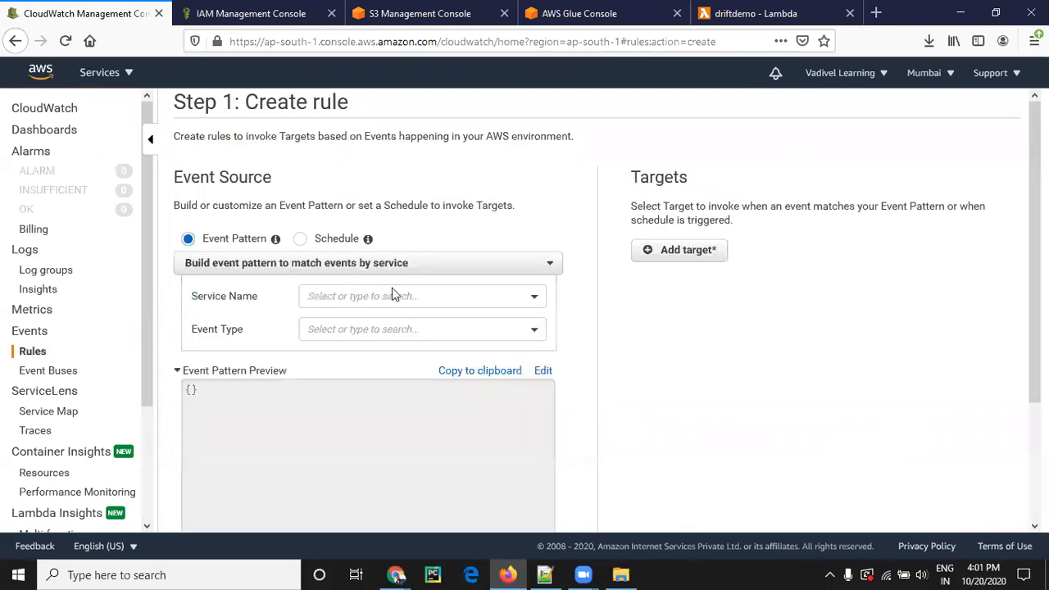
# - Make the rule's event source a schedule with the cron expression 0 14 ? * * *
pyautogui.click(300, 238)
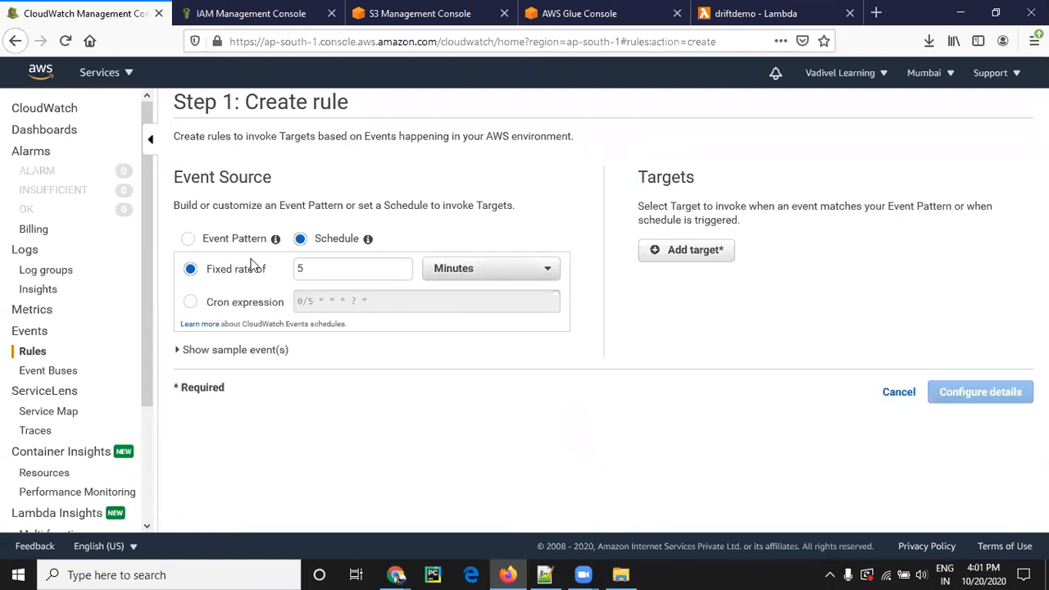
pyautogui.click(189, 302)
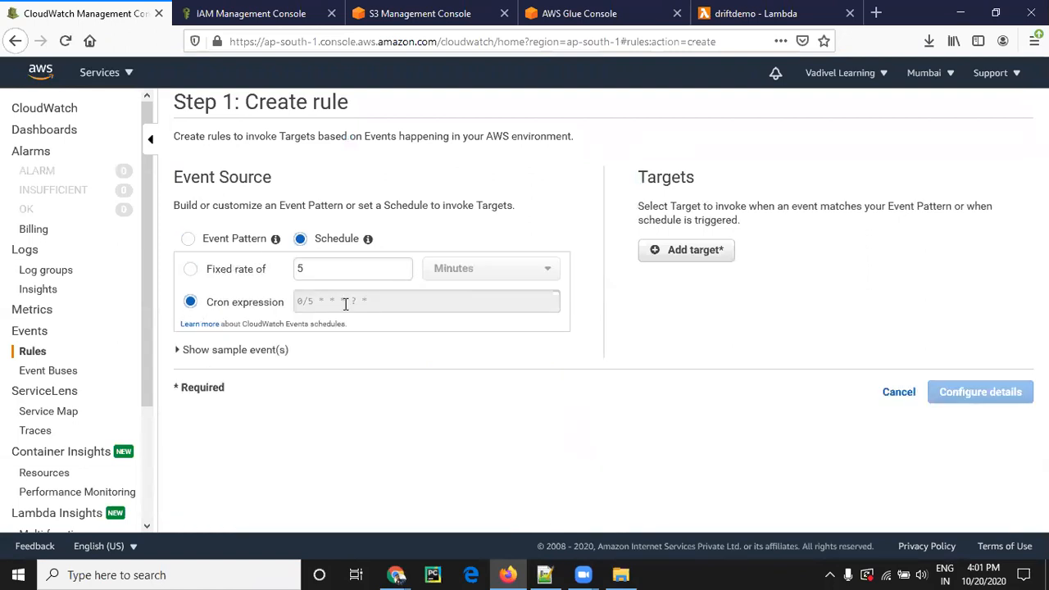
pyautogui.click(426, 301)
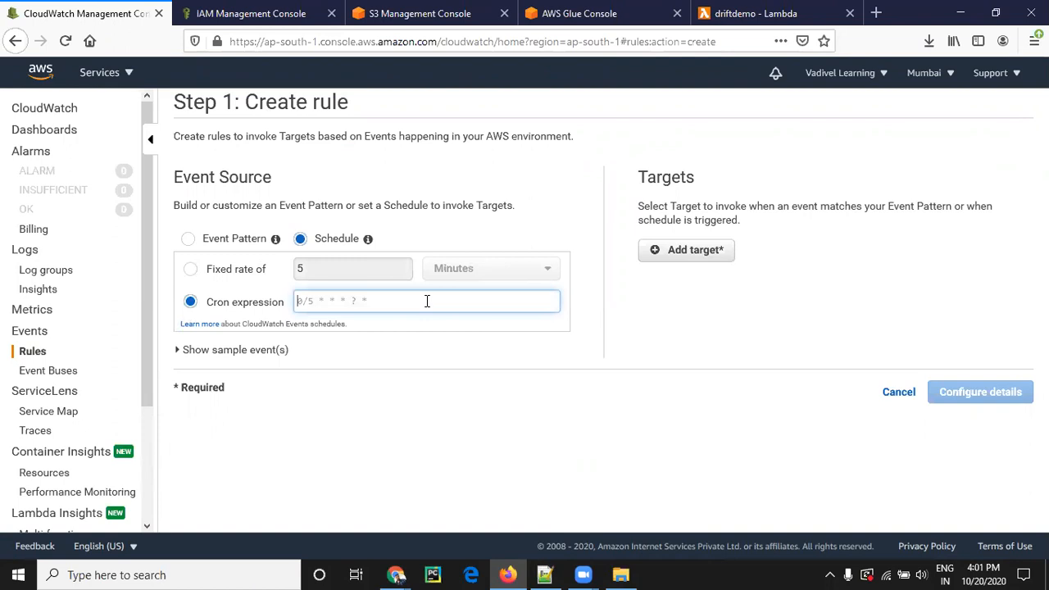
pyautogui.write('0 14 ')
pyautogui.write('?')
pyautogui.write(' 0000')
pyautogui.press('BackSpace')
pyautogui.press('BackSpace')
pyautogui.press('BackSpace')
pyautogui.write('0 0')
pyautogui.press('BackSpace')
pyautogui.press('BackSpace')
pyautogui.press('BackSpace')
pyautogui.press('BackSpace')
pyautogui.press('BackSpace')
pyautogui.write('* * *')
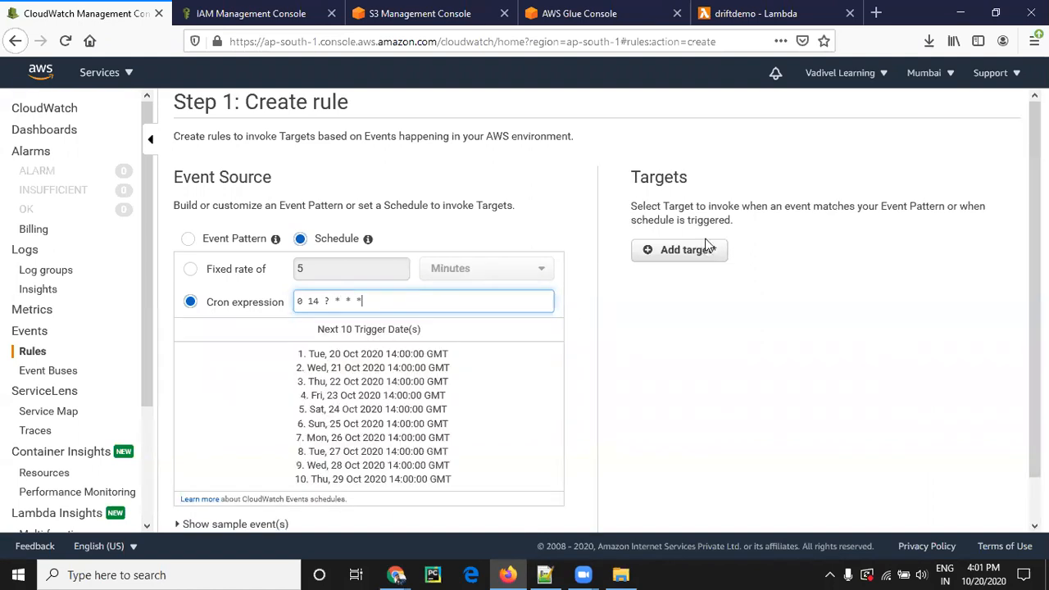
# - Add a Lambda function target to the rule and choose the driftdemo function
pyautogui.click(701, 253)
pyautogui.click(825, 247)
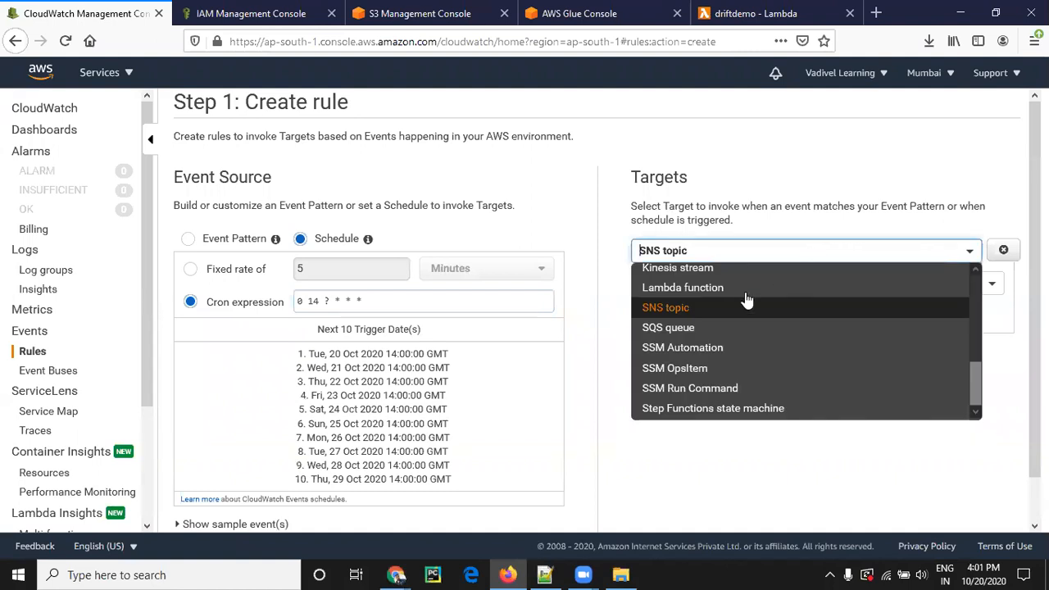
pyautogui.click(715, 289)
pyautogui.click(796, 283)
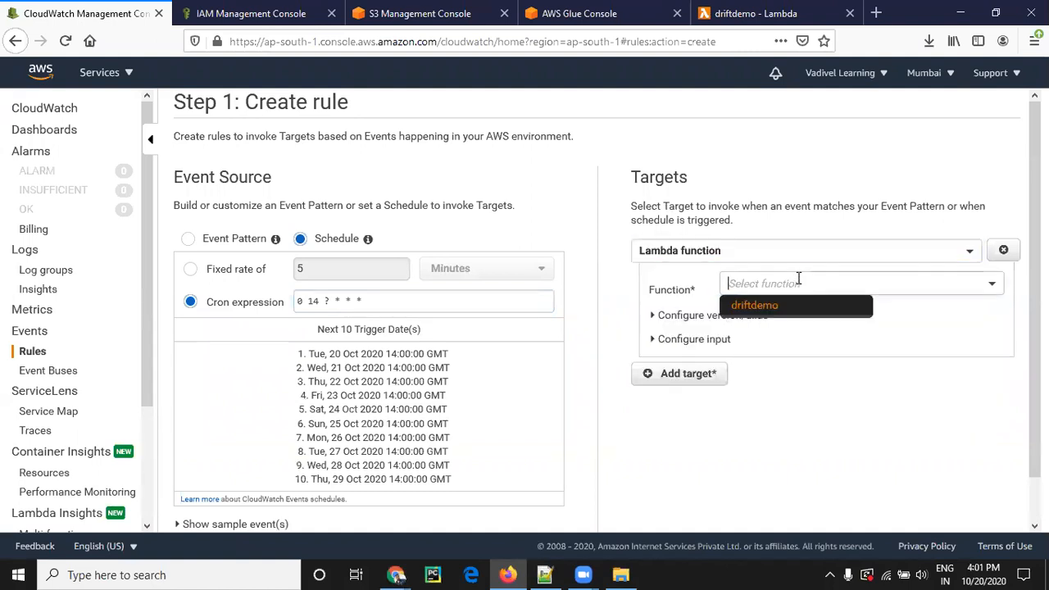
pyautogui.click(773, 308)
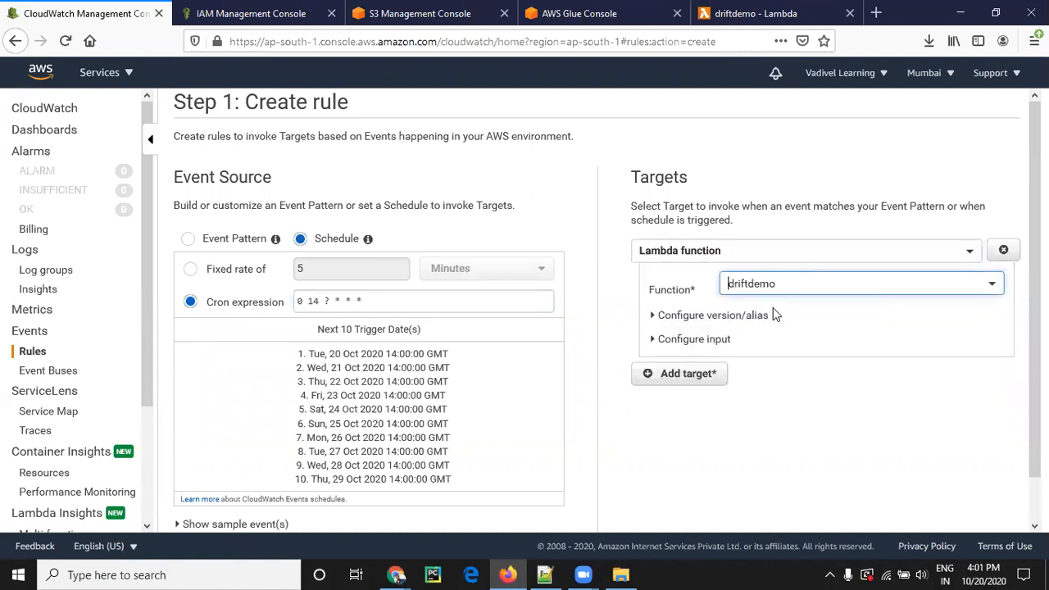
# - Configure the target's input as constant JSON text with stack_name given as Demo4, followed by a role_name key
pyautogui.click(662, 342)
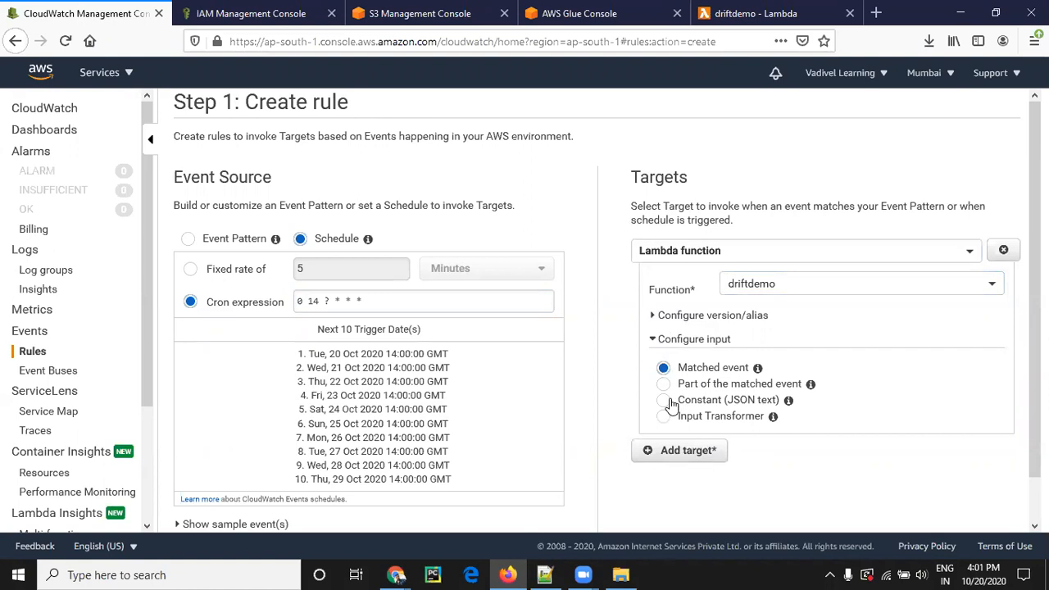
pyautogui.click(666, 400)
pyautogui.click(681, 418)
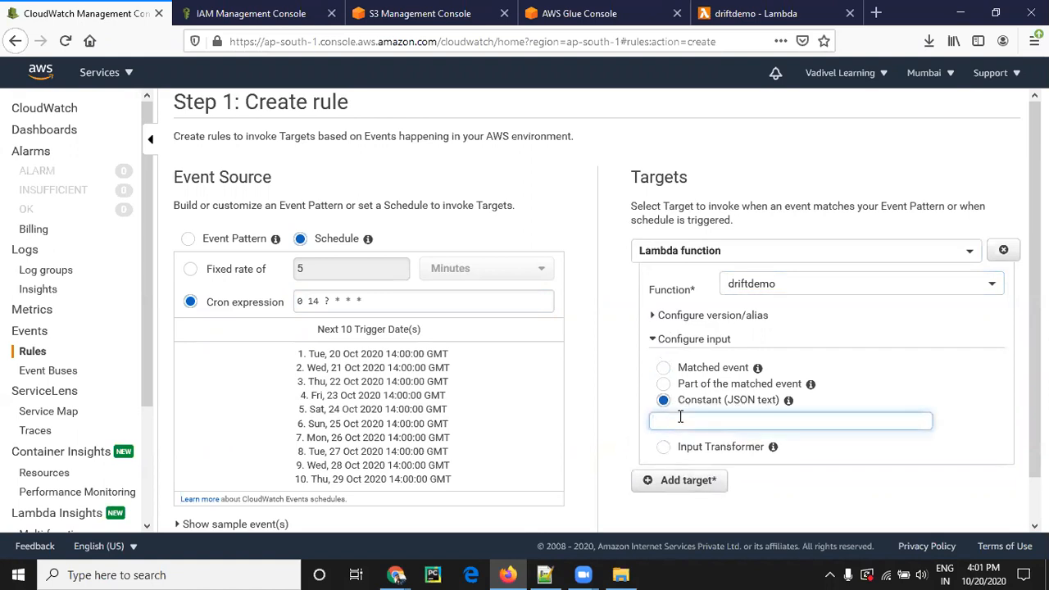
pyautogui.write('{}')
pyautogui.write('""')
pyautogui.write('stack')
pyautogui.write('_name')
pyautogui.write(' = ')
pyautogui.write('"')
pyautogui.write('De')
pyautogui.write('mo4')
pyautogui.press('Left')
pyautogui.press('Left')
pyautogui.press('BackSpace')
pyautogui.press('BackSpace')
pyautogui.write(':')
pyautogui.press('Right')
pyautogui.write(',role_name')
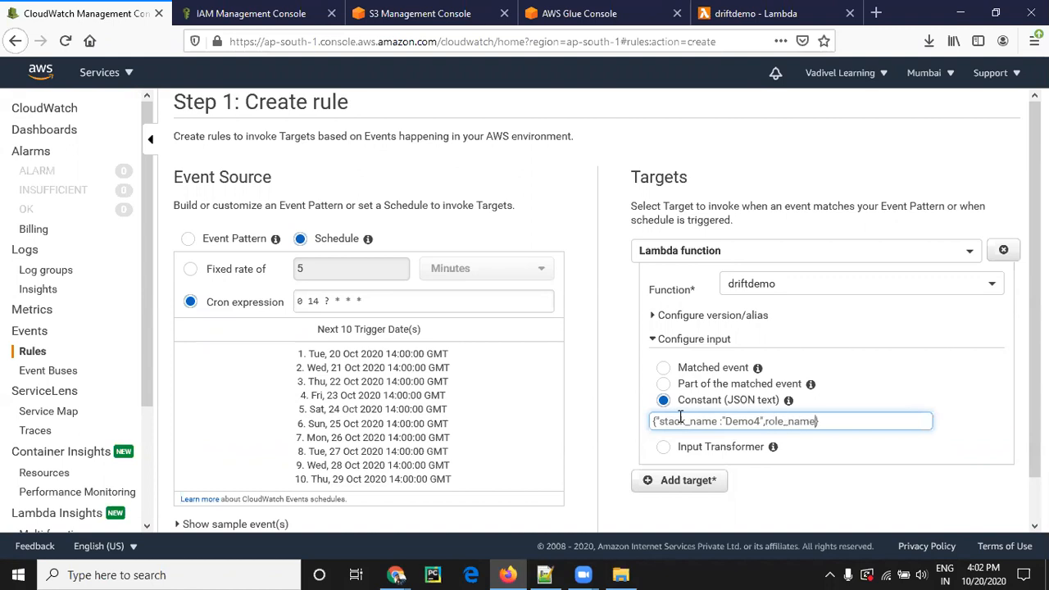
# - Copy the role's name from its IAM summary page and insert it as the quoted role_name value, closing the JSON text
pyautogui.write(':"')
pyautogui.click(238, 14)
pyautogui.scroll(3, 644, 166)
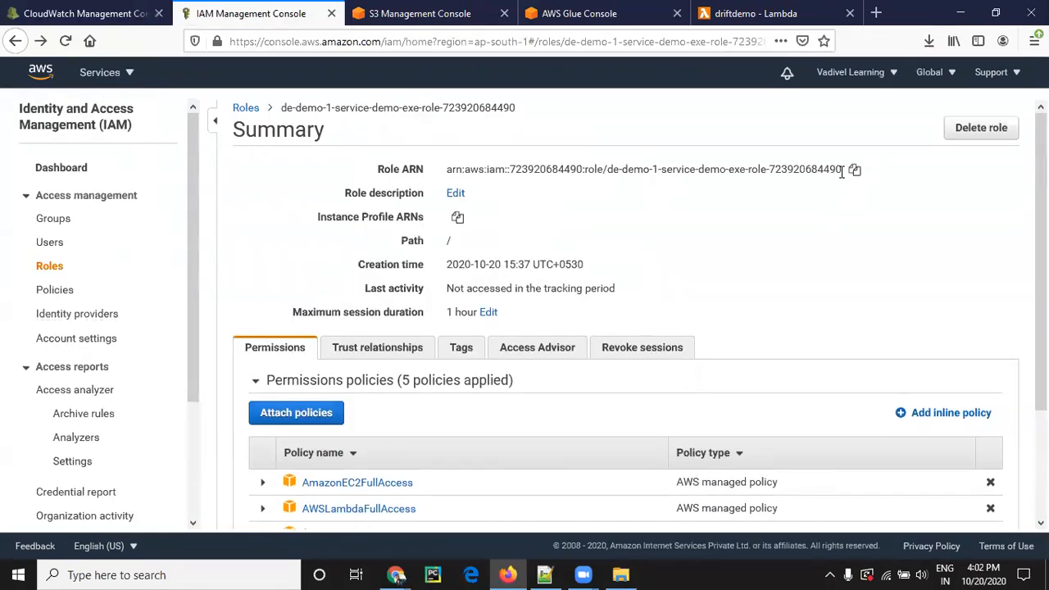
pyautogui.doubleClick(443, 107)
pyautogui.hotkey('ctrl', 'c')
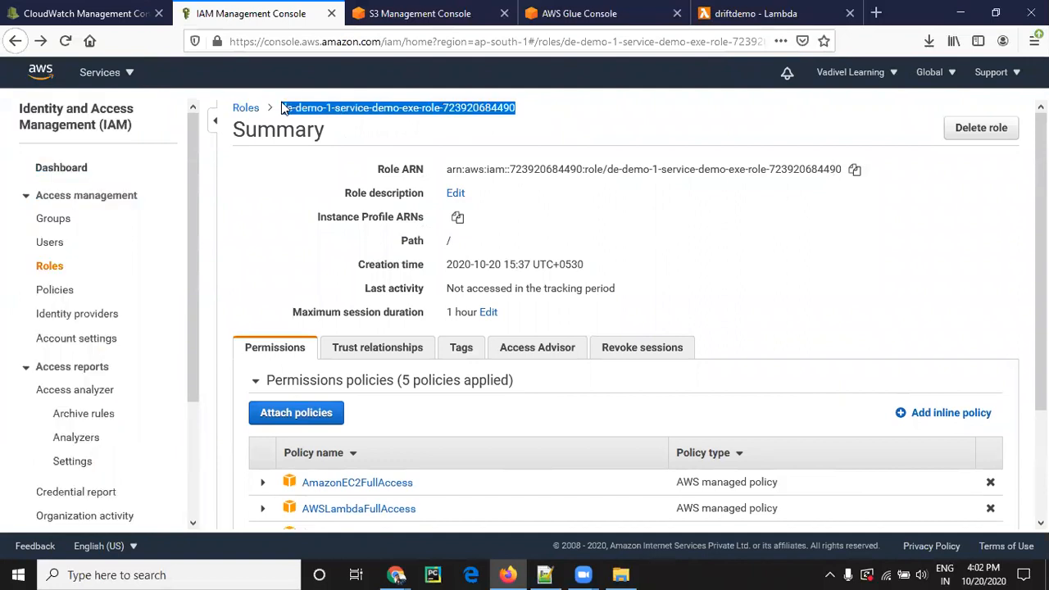
pyautogui.click(98, 23)
pyautogui.write('"')
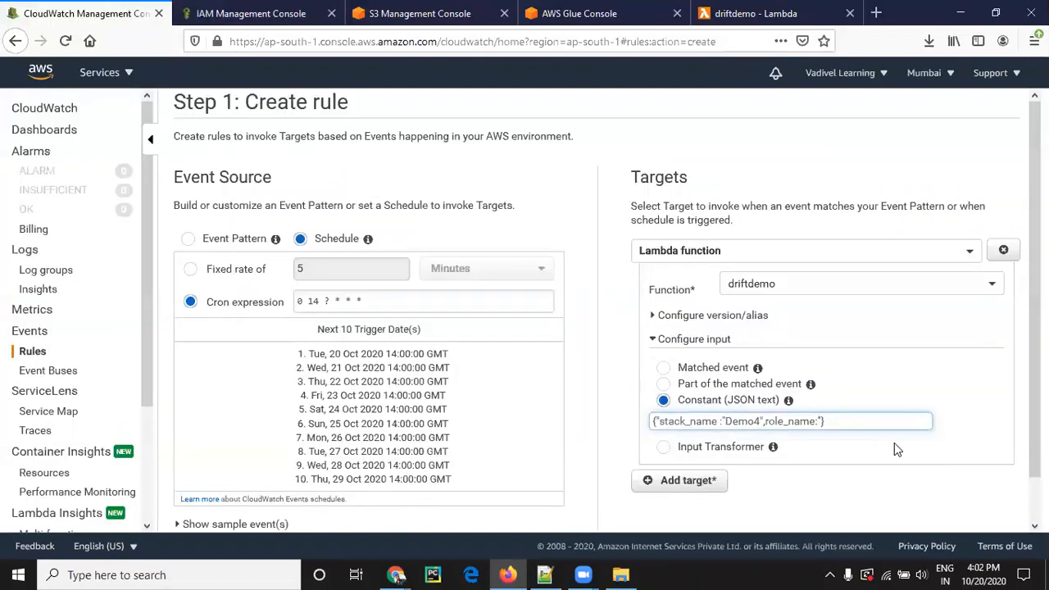
pyautogui.hotkey('ctrl', 'v')
pyautogui.write("'}")
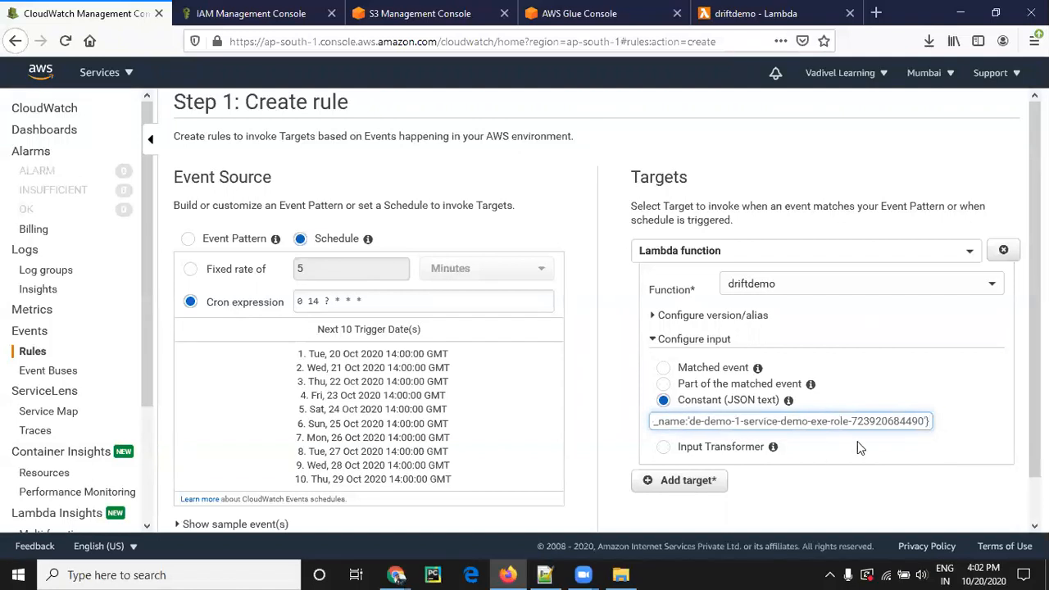
# - Enclose the role_name key in the target's constant JSON text in double quotes
pyautogui.scroll(-1, 869, 451)
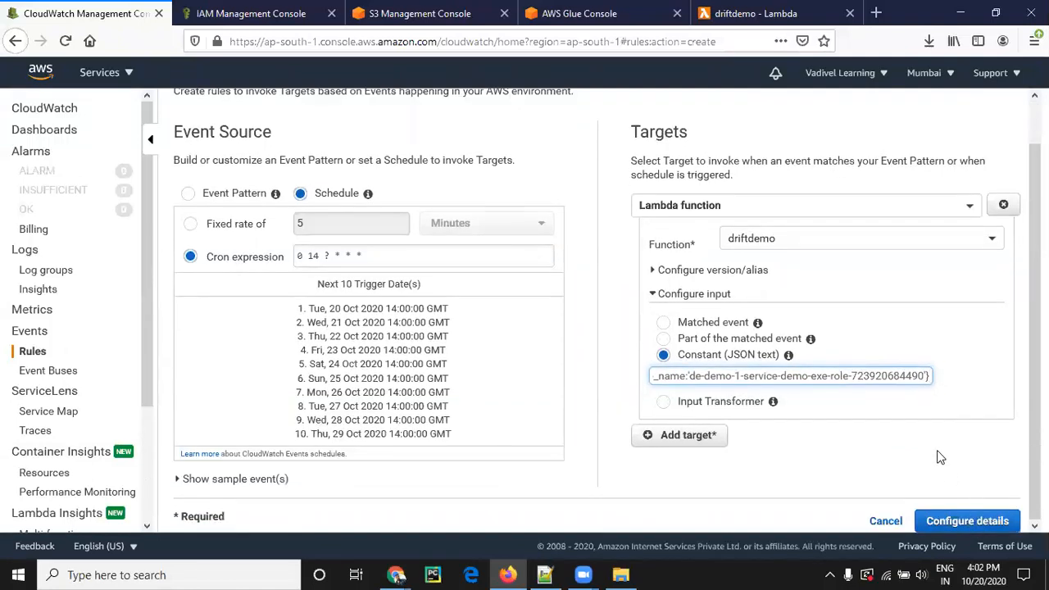
pyautogui.press('Left')
pyautogui.press('Left')
pyautogui.press('Left')
pyautogui.press('Left')
pyautogui.press('Left')
pyautogui.press('Left')
pyautogui.press('Left')
pyautogui.press('Left')
pyautogui.press('Left')
pyautogui.press('Left')
pyautogui.press('Left')
pyautogui.press('Left')
pyautogui.press('Left')
pyautogui.press('Left')
pyautogui.press('Left')
pyautogui.press('Left')
pyautogui.press('Left')
pyautogui.press('Left')
pyautogui.press('Left')
pyautogui.press('Left')
pyautogui.press('Left')
pyautogui.press('Left')
pyautogui.press('Left')
pyautogui.press('Left')
pyautogui.press('Left')
pyautogui.press('Left')
pyautogui.press('Left')
pyautogui.press('Left')
pyautogui.press('Left')
pyautogui.press('Left')
pyautogui.press('Left')
pyautogui.press('Left')
pyautogui.press('Left')
pyautogui.press('Left')
pyautogui.press('Left')
pyautogui.press('Left')
pyautogui.press('Left')
pyautogui.press('Left')
pyautogui.press('Left')
pyautogui.press('Left')
pyautogui.press('Left')
pyautogui.press('Left')
pyautogui.press('Left')
pyautogui.press('Left')
pyautogui.press('Left')
pyautogui.press('Left')
pyautogui.press('Left')
pyautogui.press('Left')
pyautogui.press('Left')
pyautogui.press('Left')
pyautogui.press('Left')
pyautogui.press('Left')
pyautogui.press('Left')
pyautogui.press('Left')
pyautogui.press('Left')
pyautogui.press('Left')
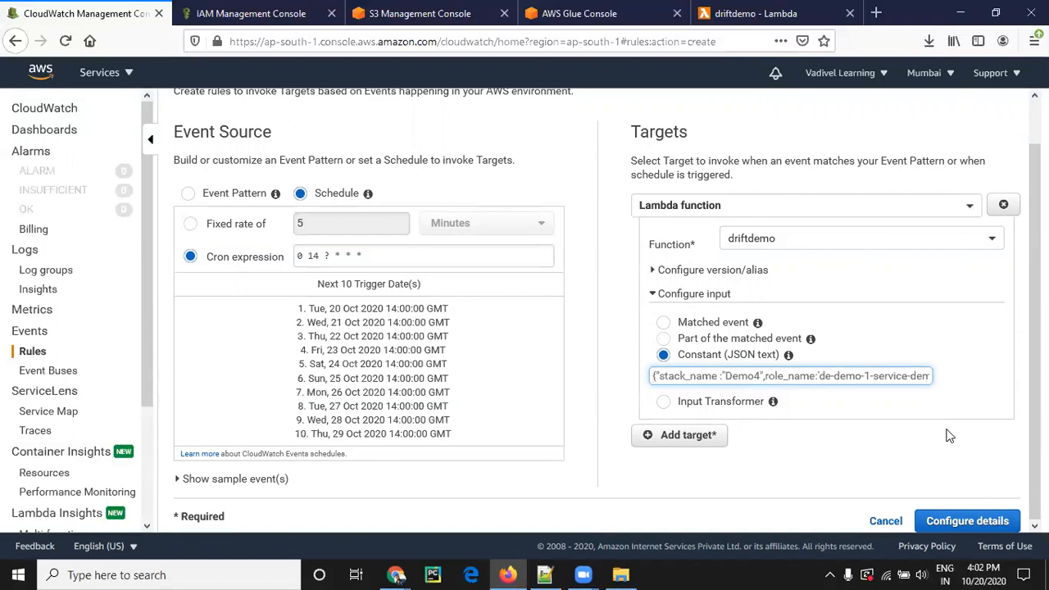
pyautogui.press('Right')
pyautogui.press('Right')
pyautogui.press('Right')
pyautogui.press('Right')
pyautogui.press('Right')
pyautogui.press('Right')
pyautogui.press('Right')
pyautogui.press('Right')
pyautogui.press('Right')
pyautogui.press('Right')
pyautogui.press('Right')
pyautogui.press('Right')
pyautogui.press('Right')
pyautogui.press('Right')
pyautogui.press('Right')
pyautogui.press('Right')
pyautogui.press('Right')
pyautogui.press('Right')
pyautogui.write('"')
pyautogui.press('Right')
pyautogui.press('Right')
pyautogui.press('Right')
pyautogui.press('Right')
pyautogui.press('Right')
pyautogui.press('Right')
pyautogui.press('Right')
pyautogui.press('Right')
pyautogui.press('Right')
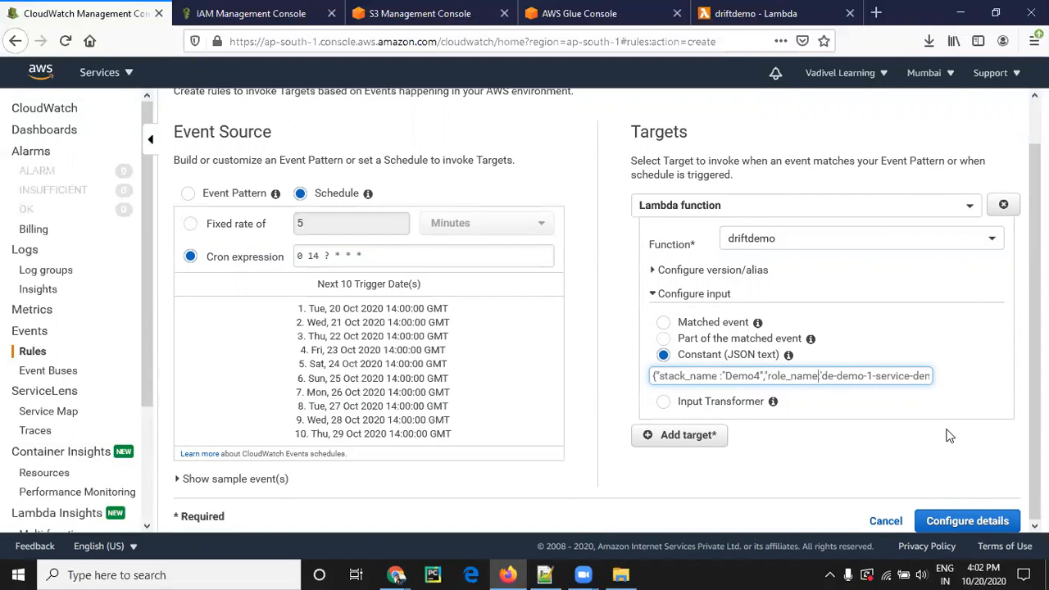
pyautogui.write('"')
# - Replace the single quotes around the role_name value with double quotes and try to proceed to configuring the rule's details
pyautogui.write('"')
pyautogui.press('Right')
pyautogui.press('Right')
pyautogui.press('Right')
pyautogui.press('Right')
pyautogui.press('Right')
pyautogui.press('Right')
pyautogui.press('Right')
pyautogui.press('Right')
pyautogui.press('Right')
pyautogui.press('Right')
pyautogui.press('Right')
pyautogui.press('Right')
pyautogui.press('Right')
pyautogui.press('Right')
pyautogui.press('Right')
pyautogui.press('Right')
pyautogui.press('Right')
pyautogui.press('Right')
pyautogui.press('Right')
pyautogui.press('Right')
pyautogui.press('Right')
pyautogui.press('Right')
pyautogui.press('Right')
pyautogui.press('Right')
pyautogui.press('Right')
pyautogui.press('Right')
pyautogui.press('Right')
pyautogui.press('Right')
pyautogui.press('BackSpace')
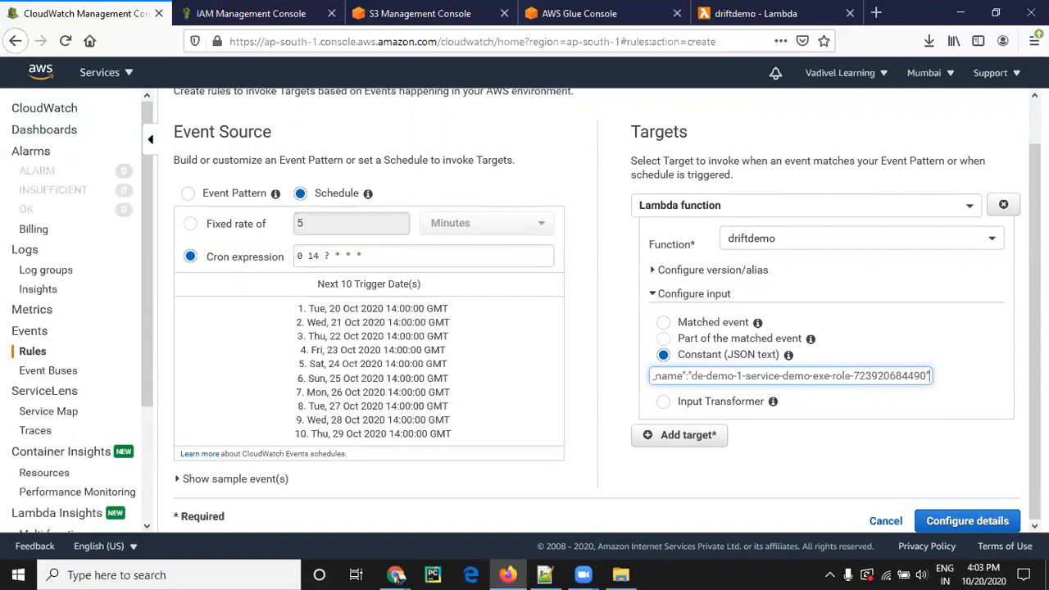
pyautogui.click(980, 525)
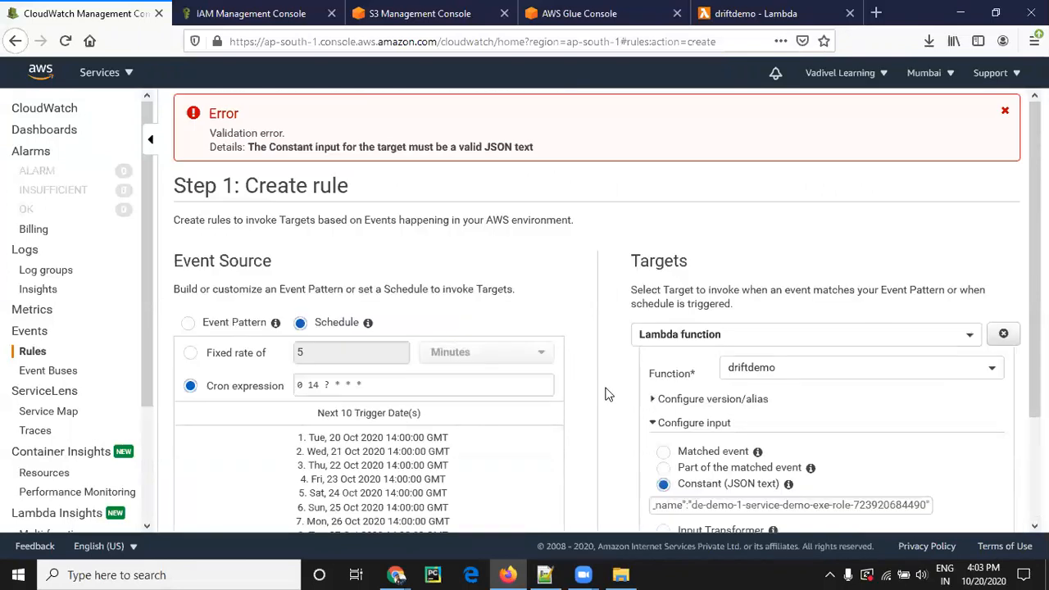
# - Examine the target's constant JSON text back to its beginning for quoting and syntax mistakes in the stack_name and role_name entries
pyautogui.scroll(-3, 771, 437)
pyautogui.click(762, 376)
pyautogui.press('Left')
pyautogui.press('Left')
pyautogui.press('Left')
pyautogui.press('Left')
pyautogui.press('Left')
pyautogui.press('Left')
pyautogui.press('Left')
pyautogui.press('Left')
pyautogui.press('Left')
pyautogui.press('Left')
pyautogui.press('Left')
pyautogui.press('Left')
pyautogui.press('Left')
pyautogui.press('Left')
pyautogui.press('Left')
pyautogui.press('Left')
pyautogui.press('Left')
pyautogui.press('Left')
pyautogui.press('Left')
pyautogui.press('Left')
pyautogui.press('Left')
pyautogui.press('Left')
pyautogui.press('Left')
pyautogui.press('Left')
pyautogui.press('Left')
pyautogui.press('Left')
pyautogui.press('Left')
pyautogui.press('Left')
pyautogui.press('Left')
pyautogui.press('Left')
pyautogui.press('Left')
pyautogui.press('Left')
pyautogui.press('Left')
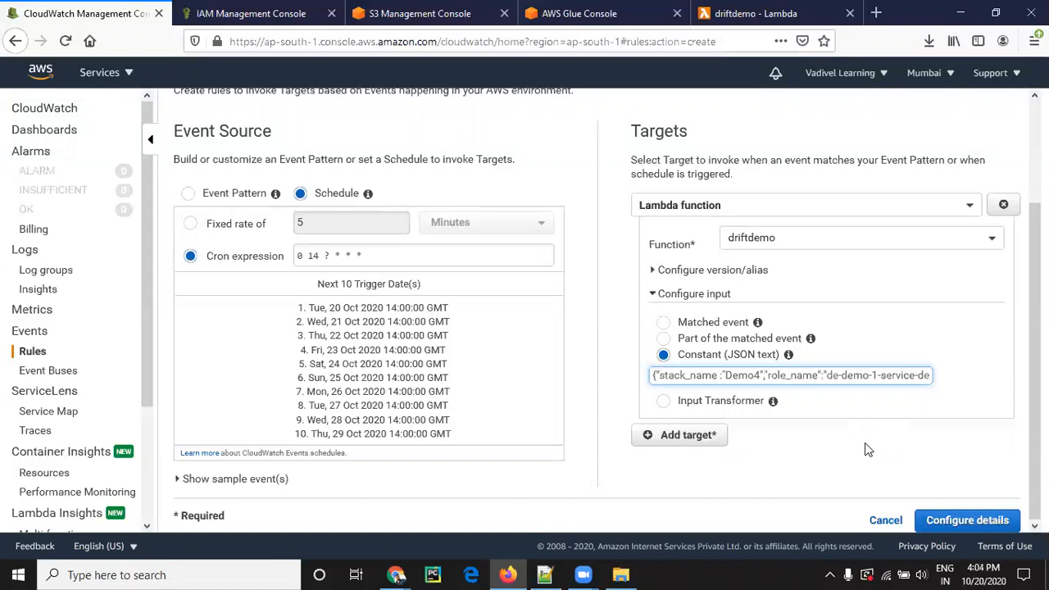
pyautogui.scroll(2, 566, 325)
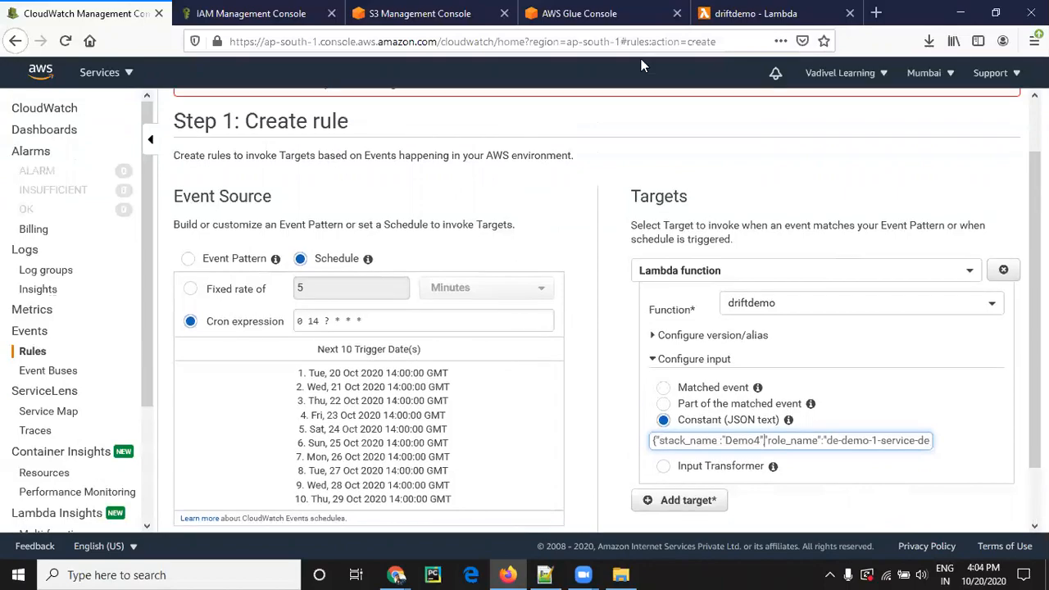